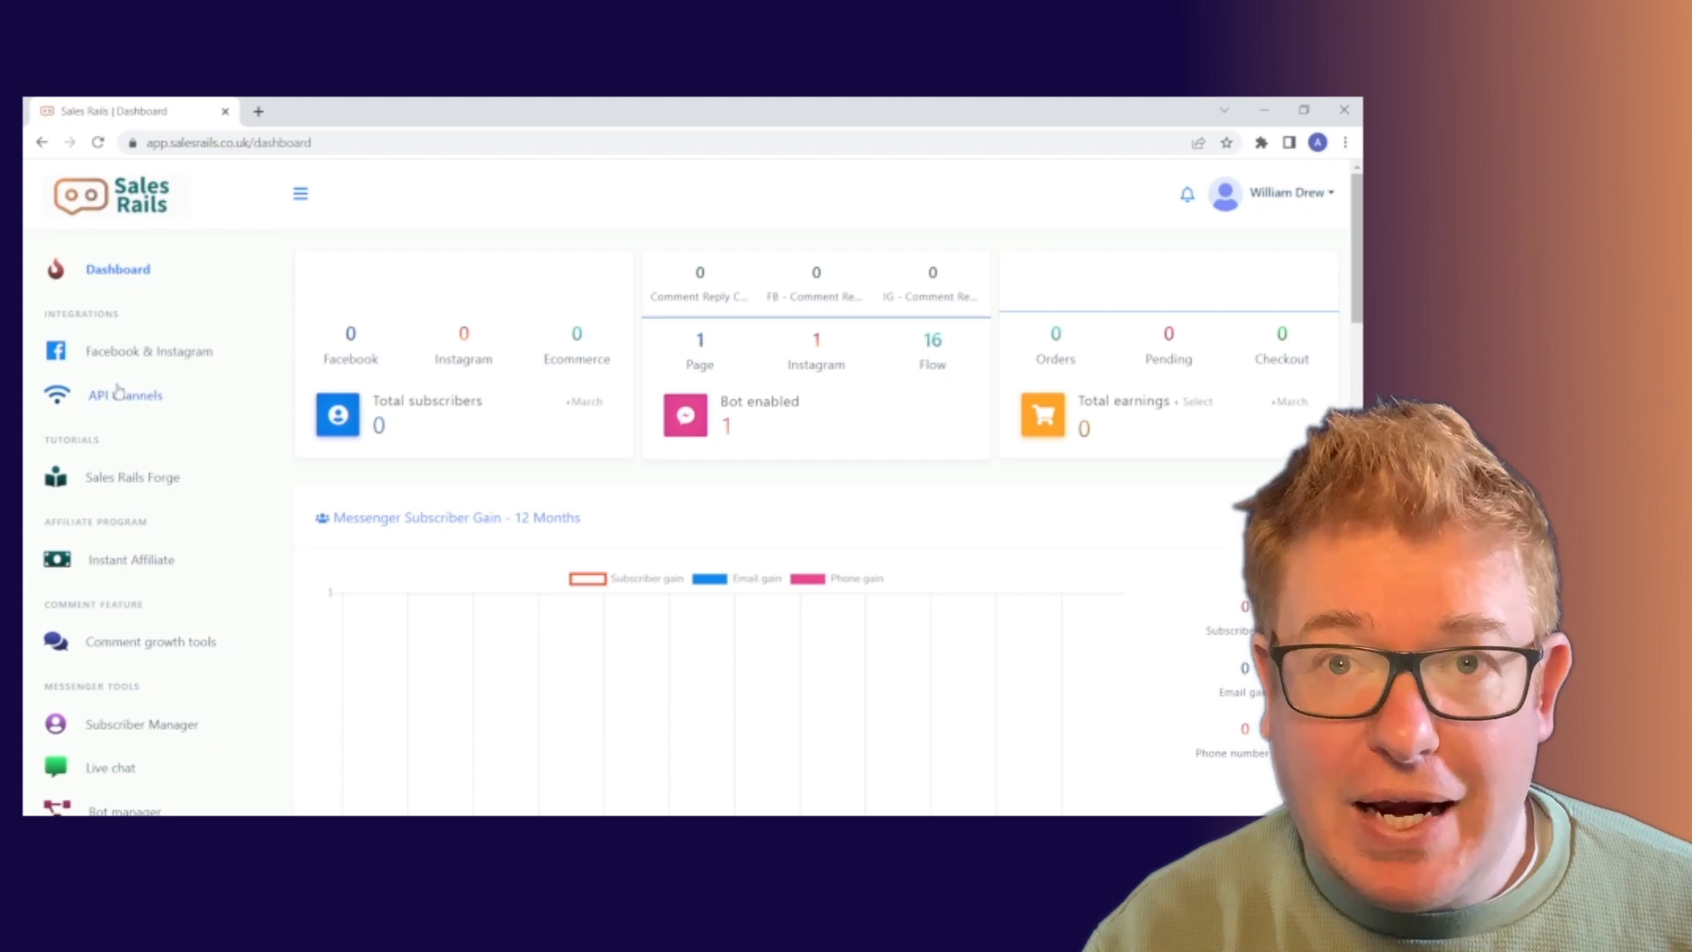
Open the Bot manager under Messenger Tools for the Running to Keep Up page.
{"action": "scroll", "coordinate": [132, 419], "scroll_direction": "down", "scroll_amount": 3}
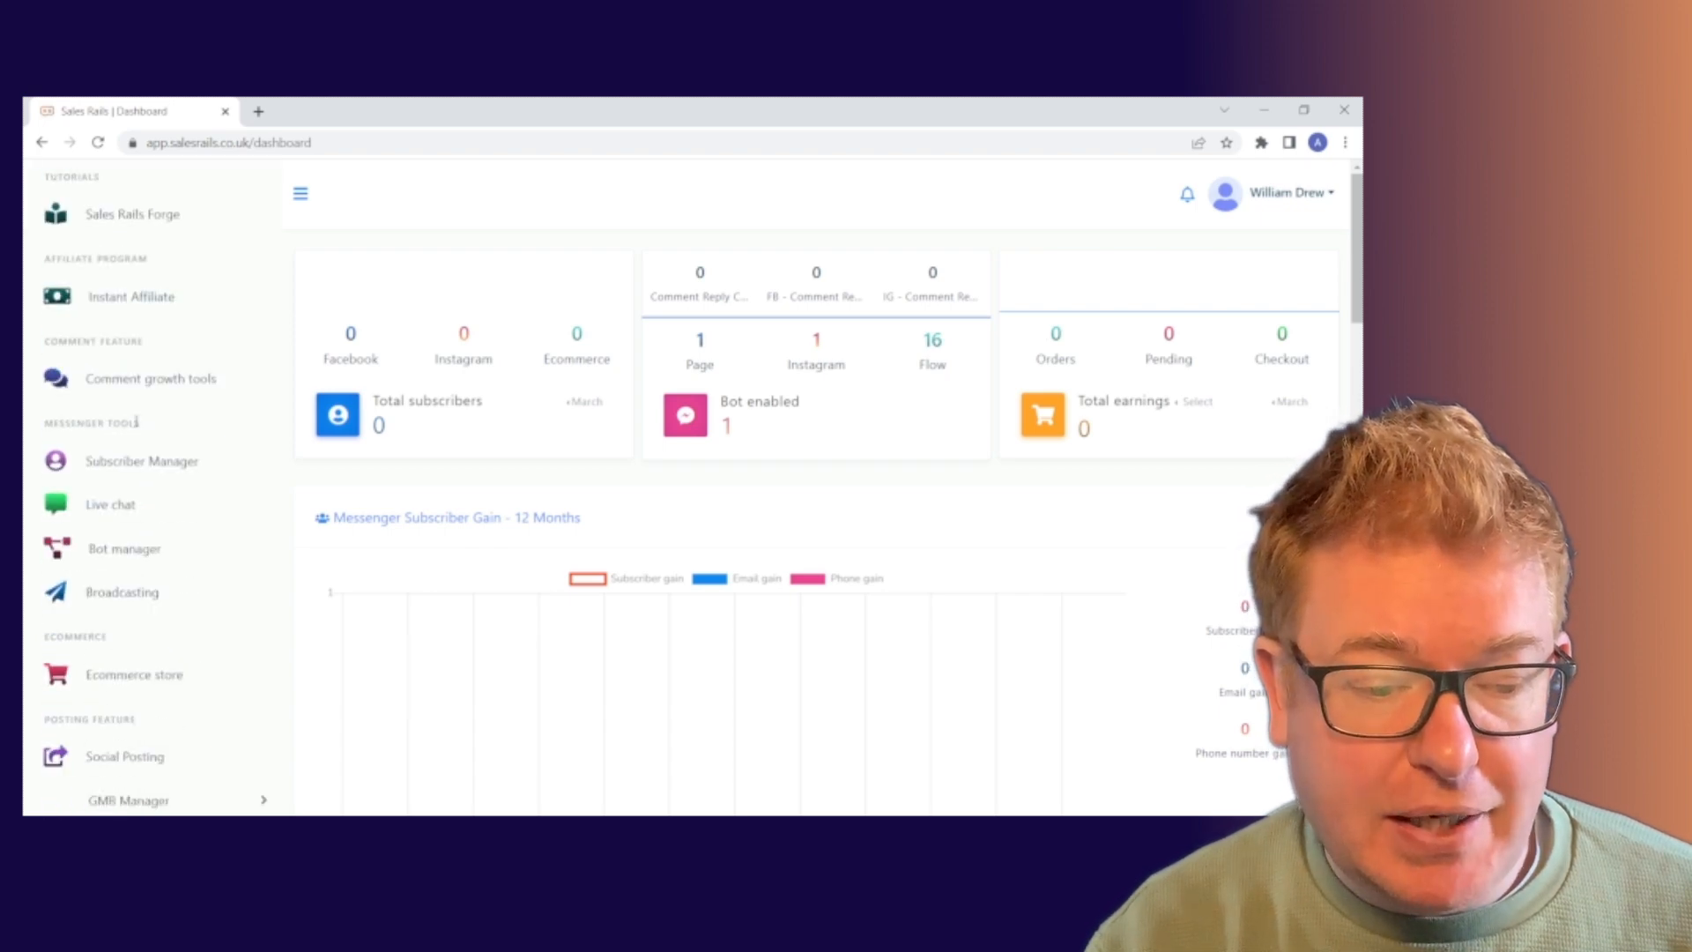
{"action": "left_click", "coordinate": [132, 548]}
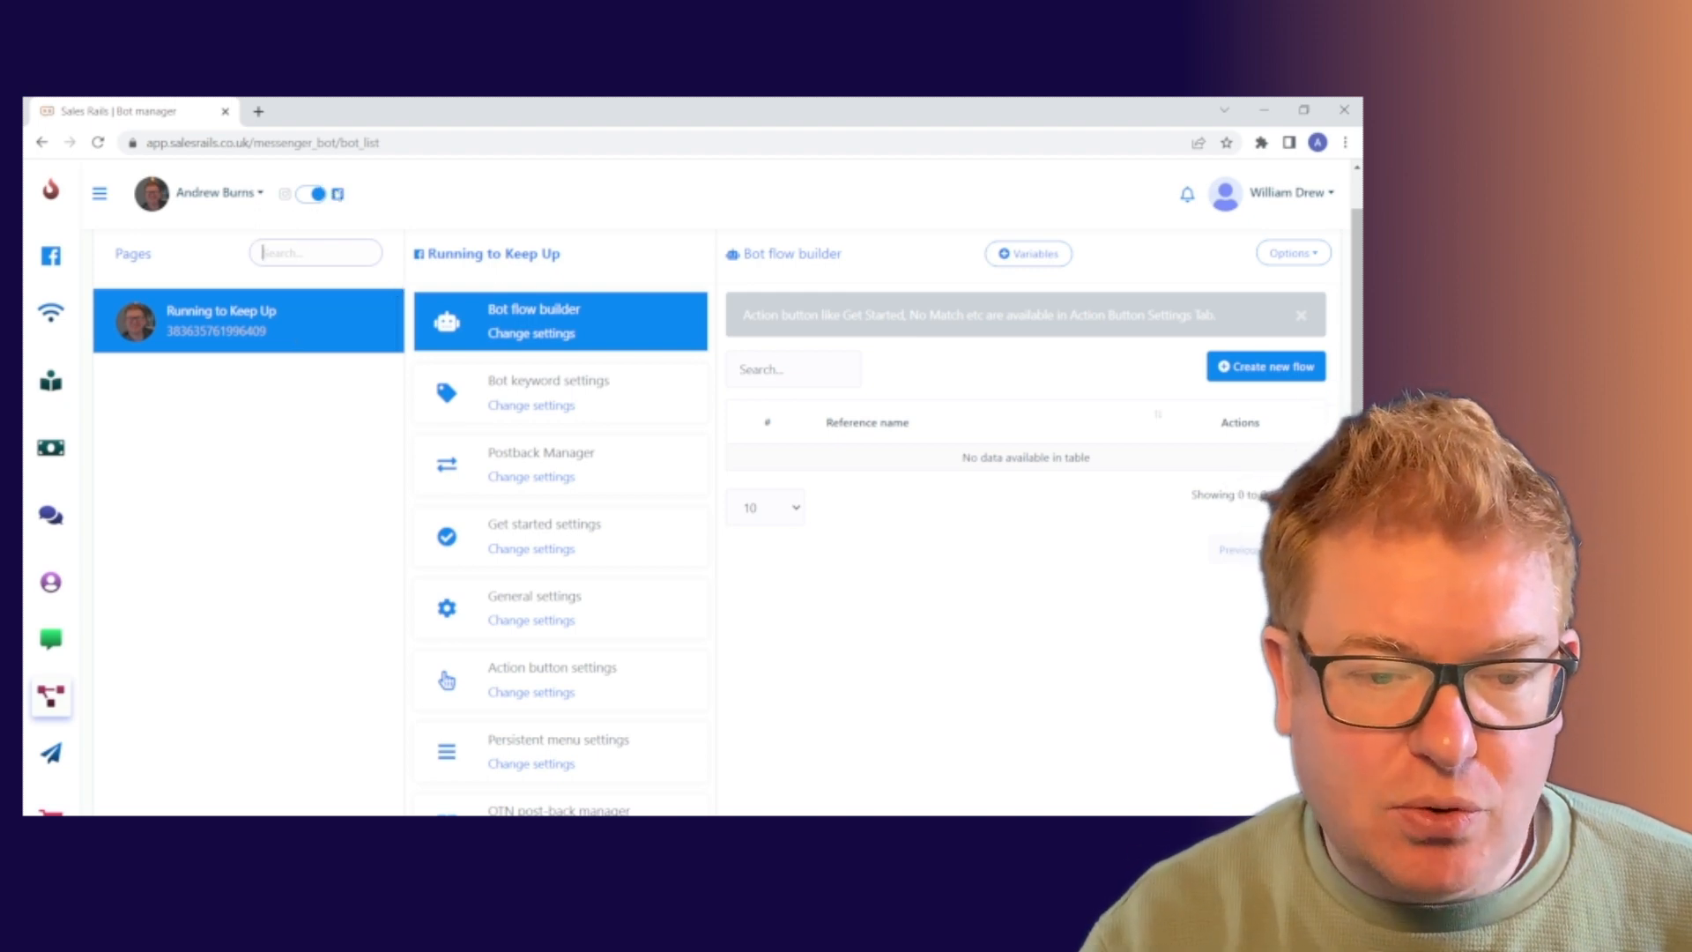
Switch the bot manager to Instagram and back to Facebook, then create a new bot flow.
{"action": "left_click", "coordinate": [311, 199]}
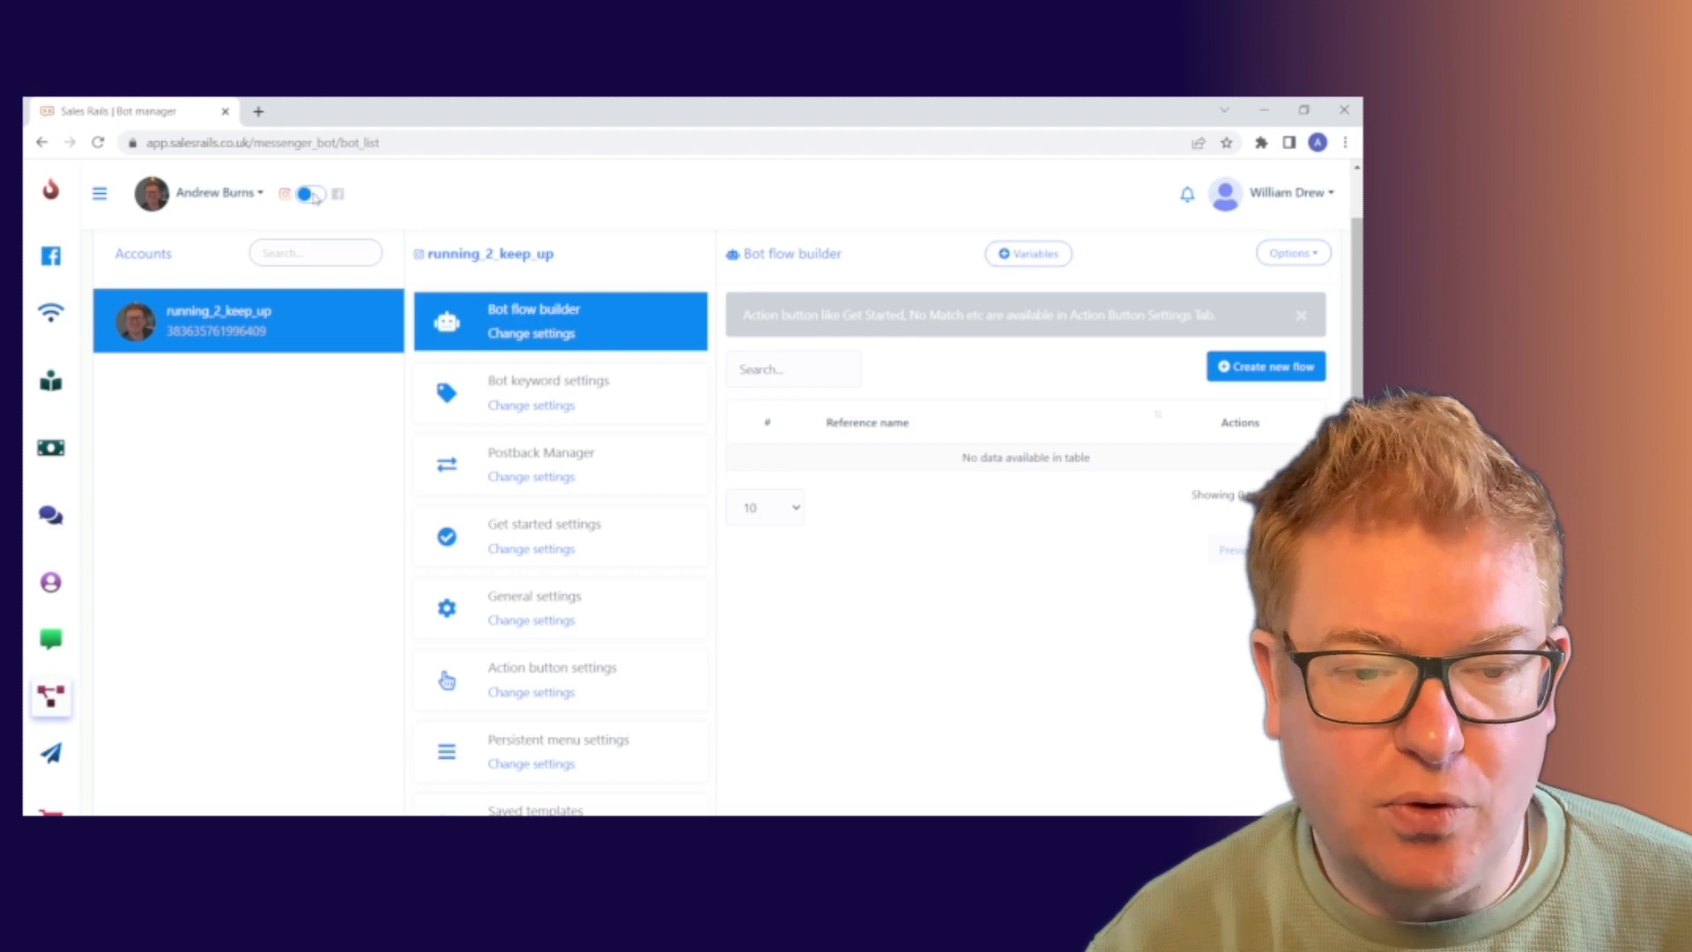
{"action": "left_click", "coordinate": [313, 195]}
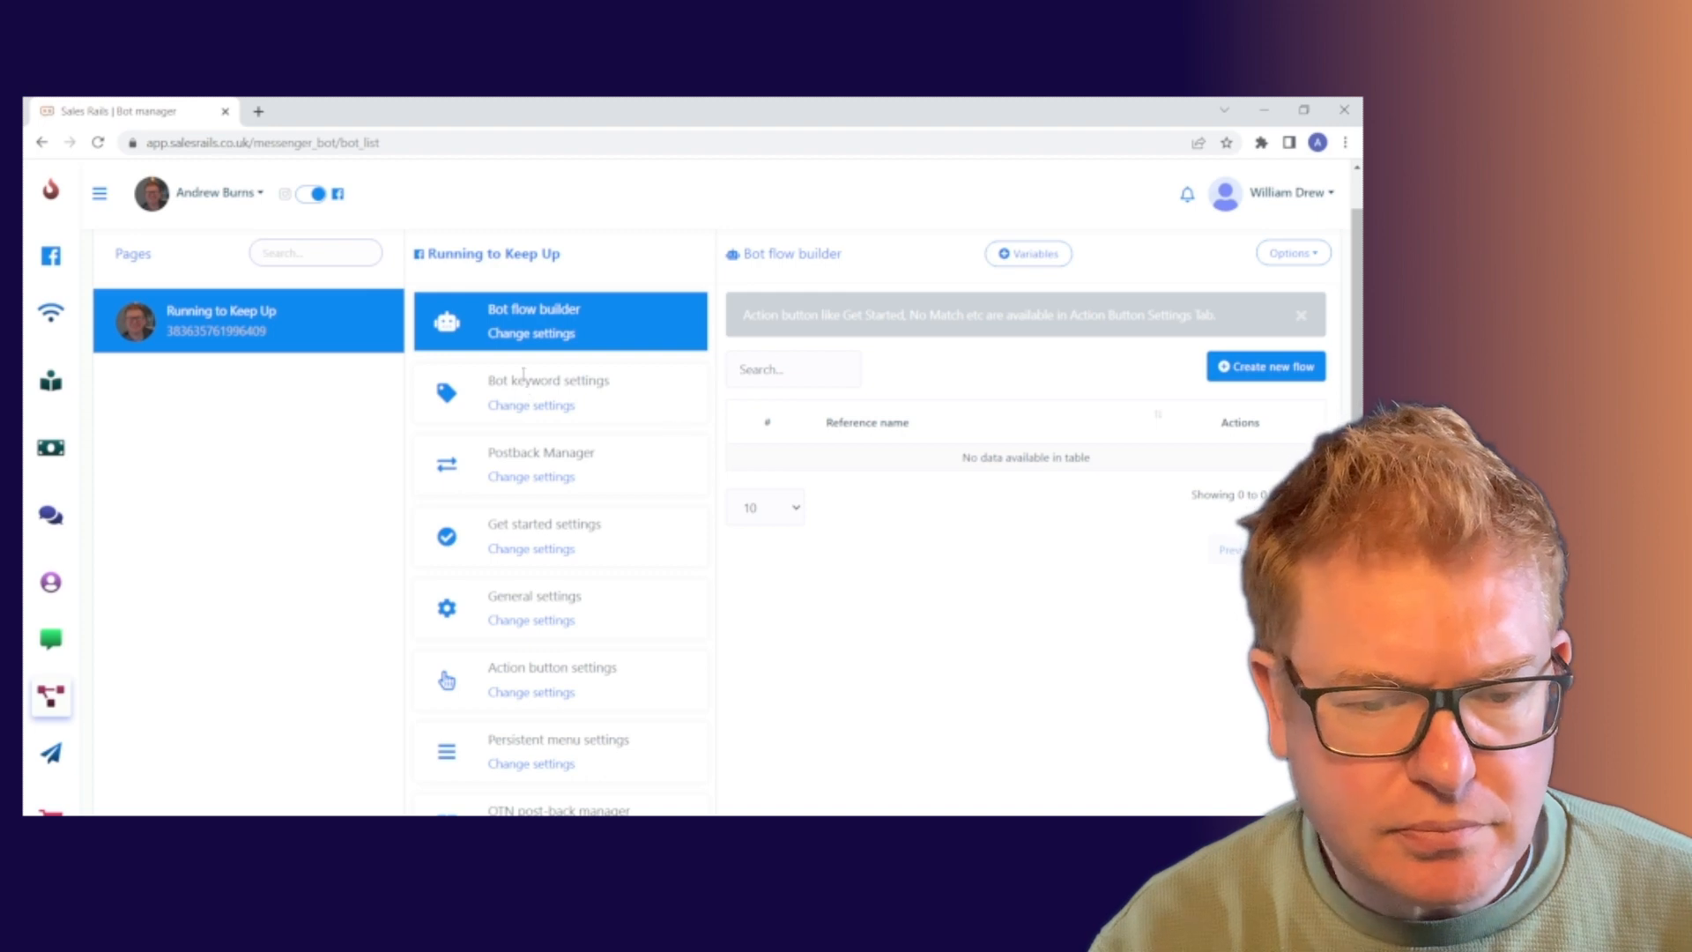
{"action": "scroll", "coordinate": [678, 423], "scroll_direction": "down", "scroll_amount": 3}
{"action": "scroll", "coordinate": [525, 381], "scroll_direction": "down", "scroll_amount": 6}
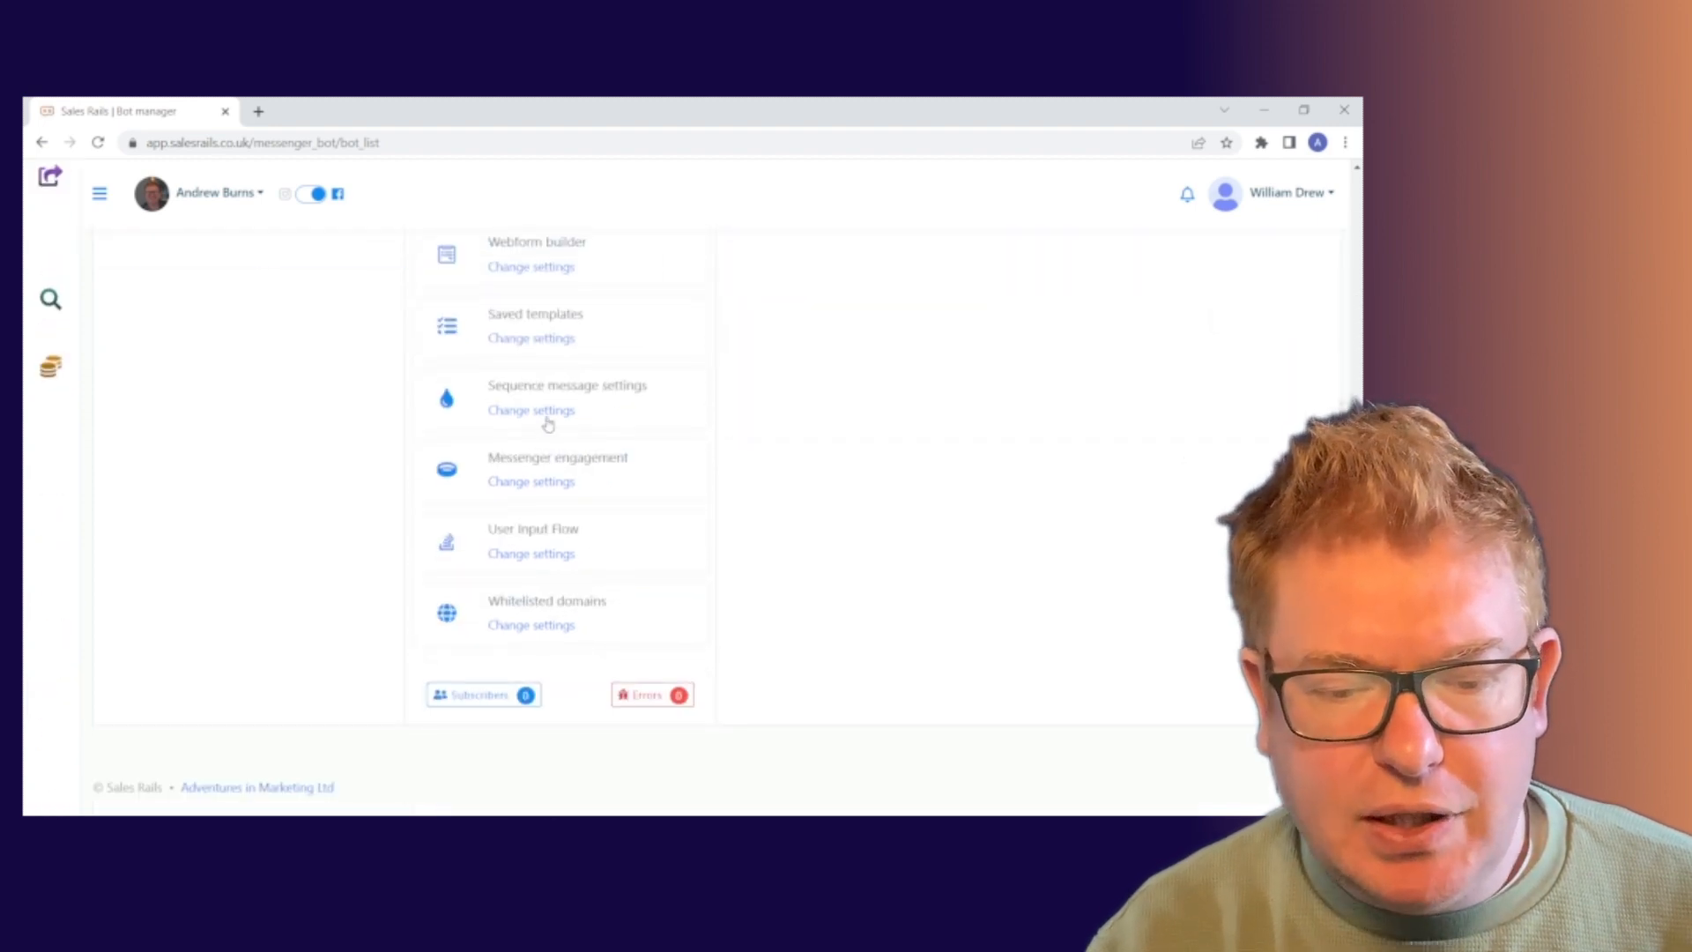
{"action": "scroll", "coordinate": [577, 599], "scroll_direction": "up", "scroll_amount": 9}
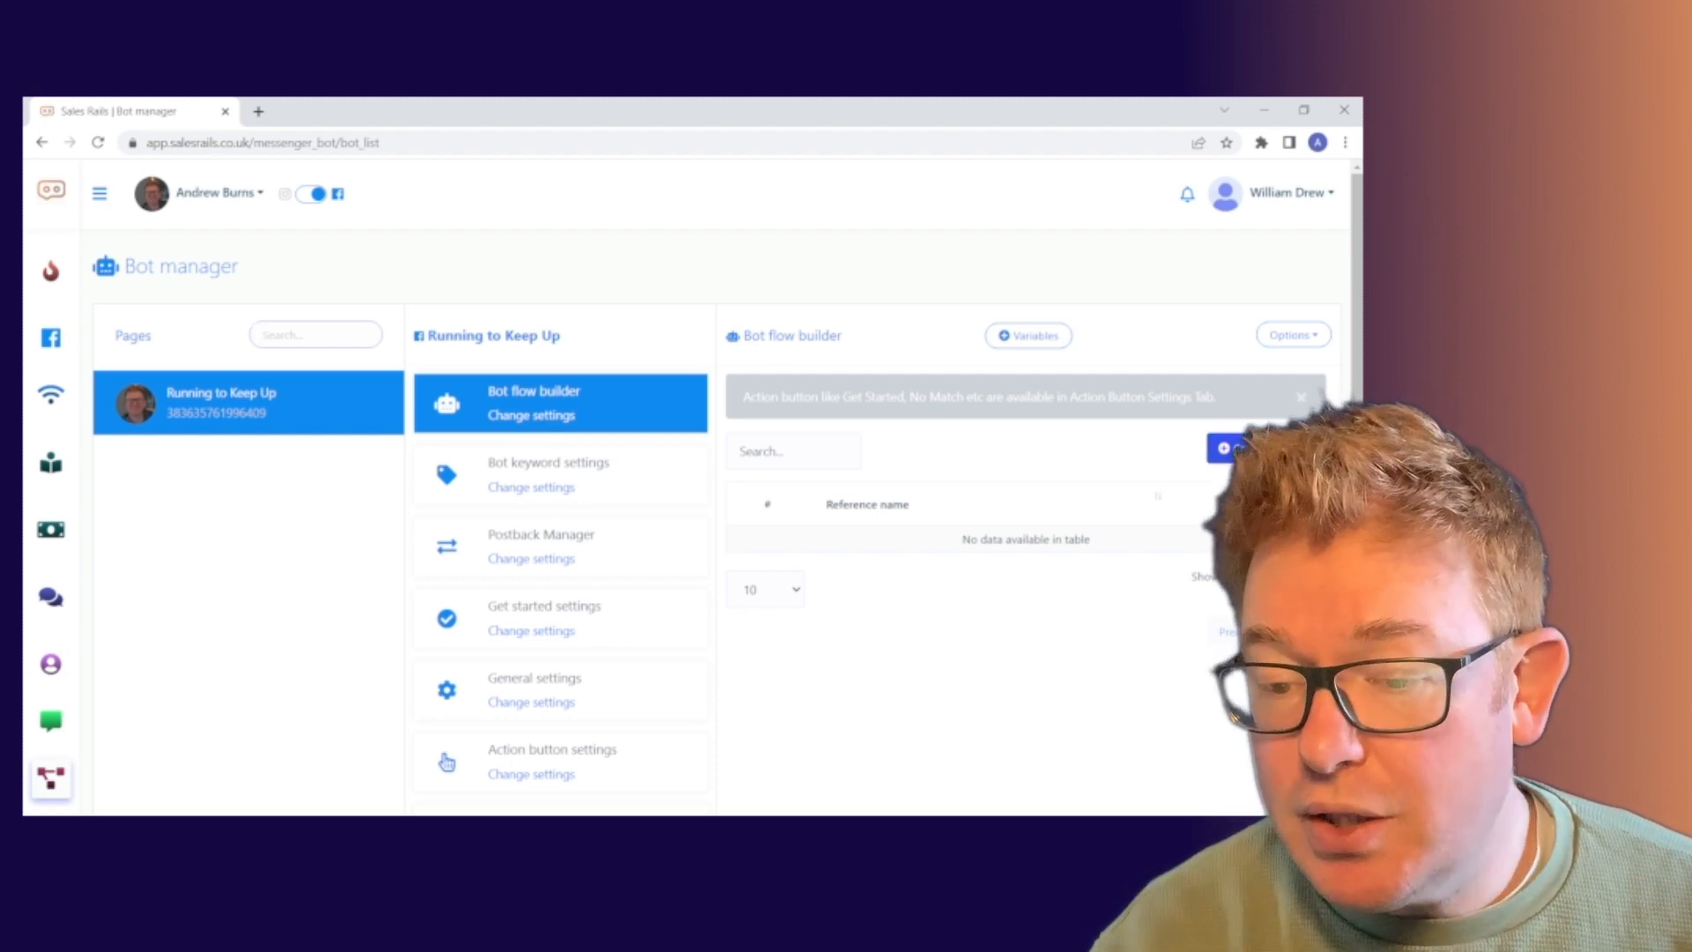
{"action": "left_click", "coordinate": [1262, 447]}
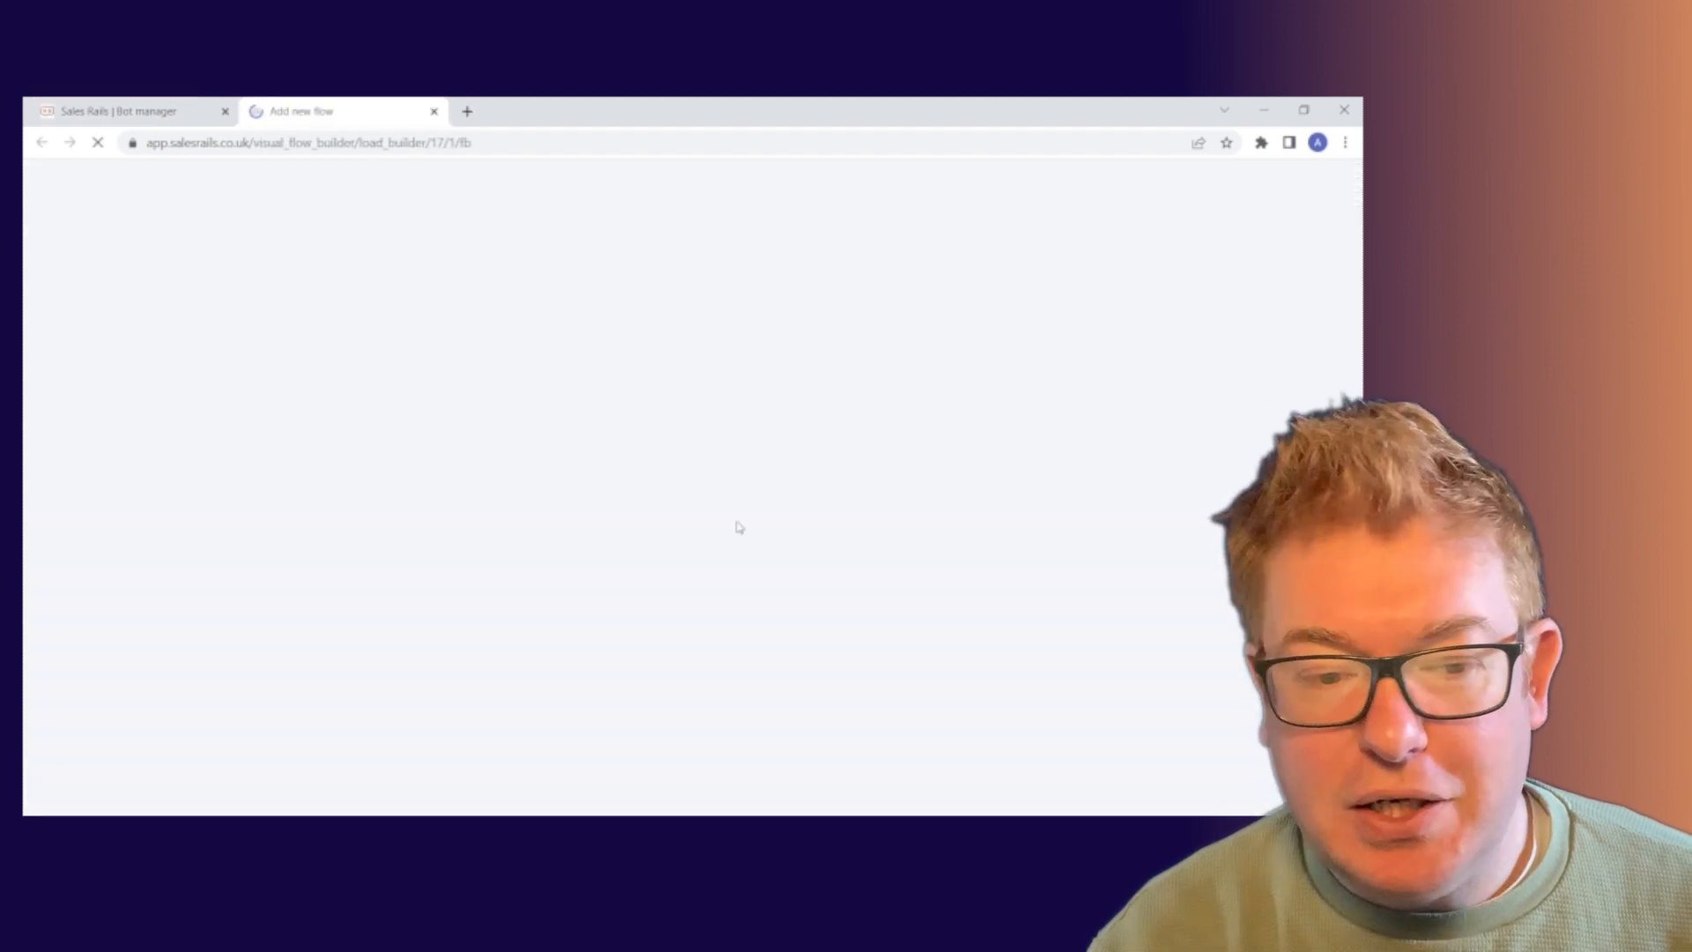
Reposition the Start Bot Flow node on the canvas and open its Configure Reference settings.
{"action": "left_click_drag", "start_coordinate": [404, 467], "coordinate": [574, 423]}
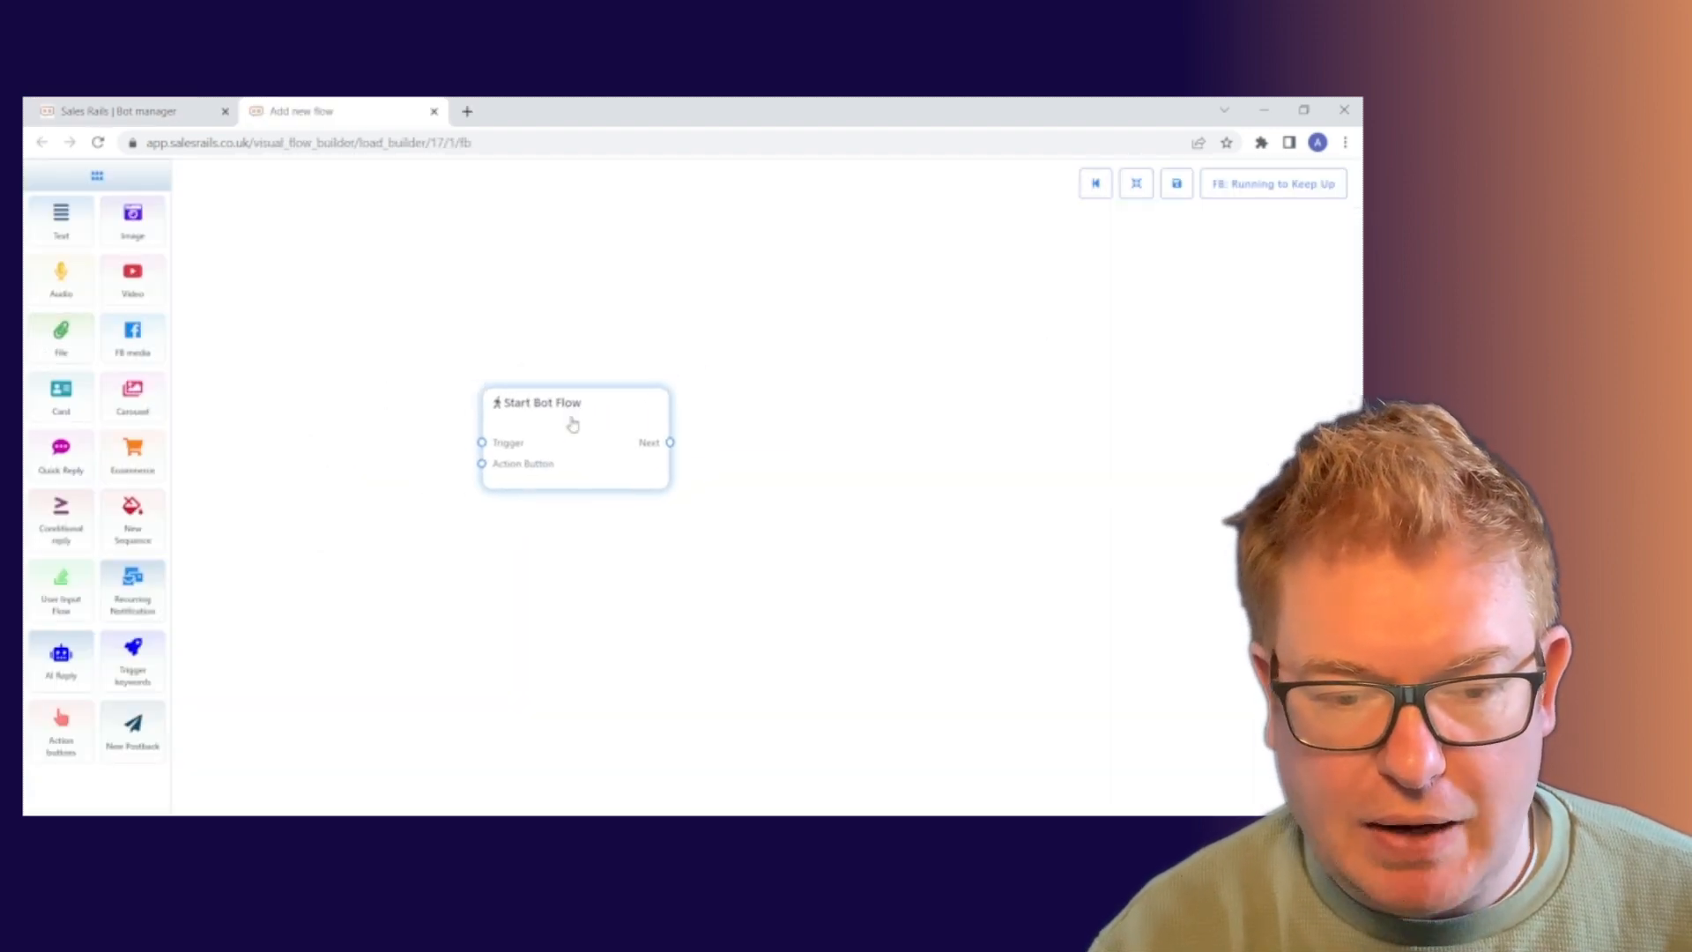
{"action": "mouse_move", "coordinate": [559, 611]}
{"action": "left_mouse_down"}
{"action": "mouse_move", "coordinate": [615, 618]}
{"action": "mouse_move", "coordinate": [473, 648]}
{"action": "mouse_move", "coordinate": [528, 623]}
{"action": "left_mouse_up"}
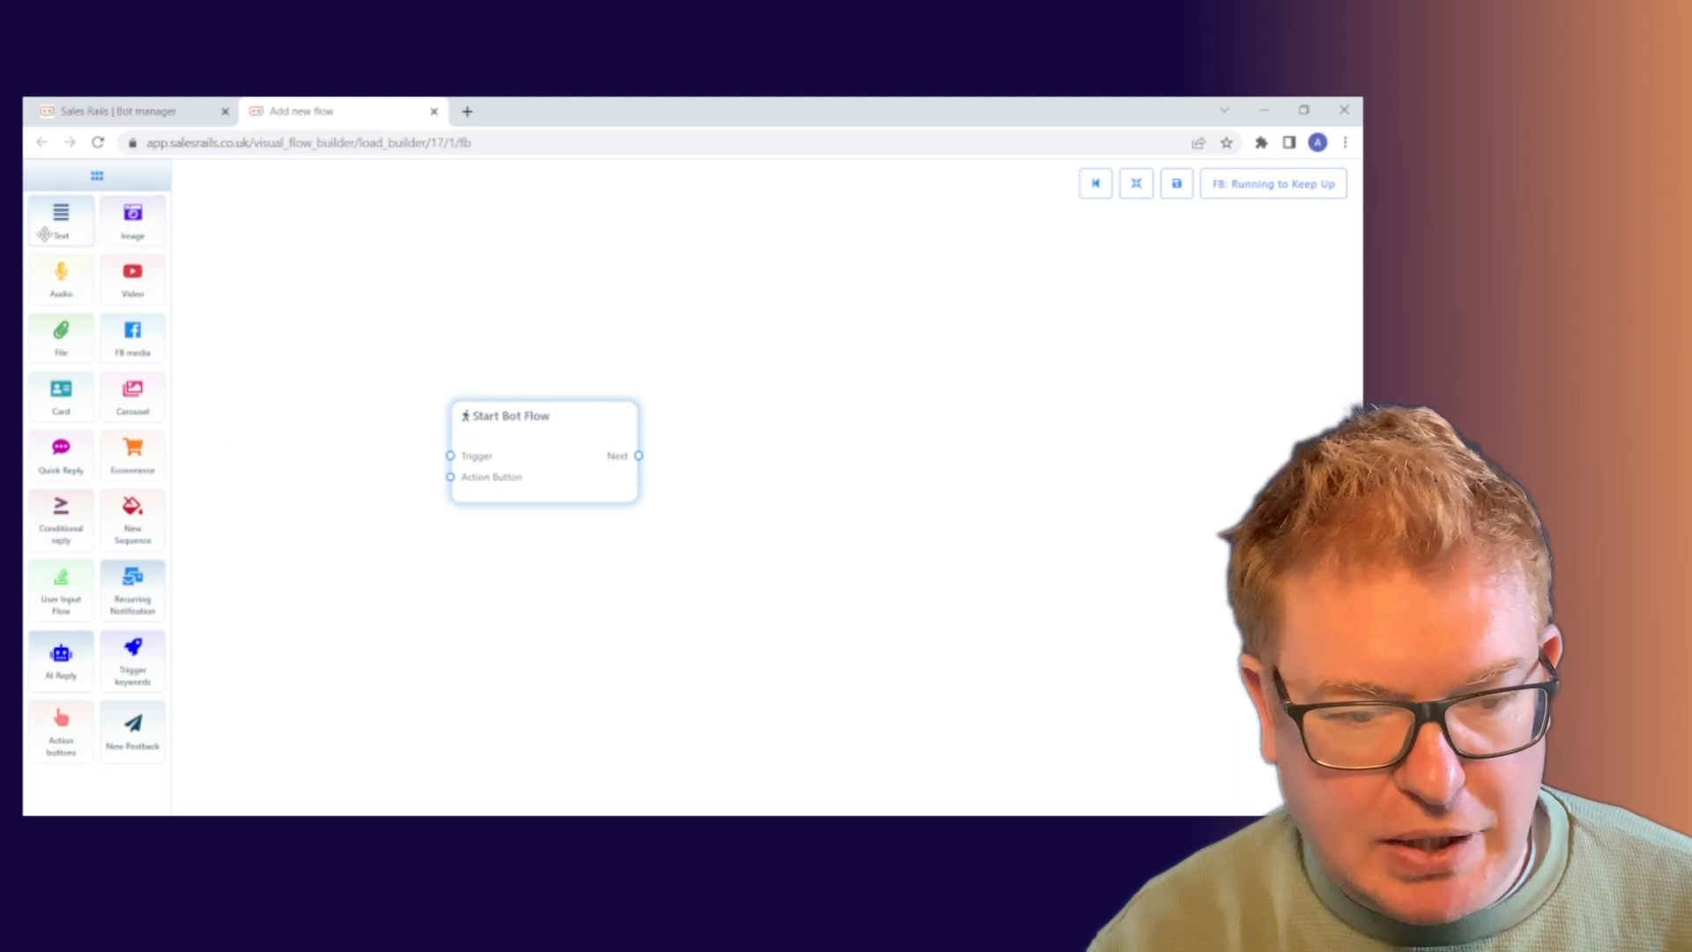
{"action": "left_click_drag", "start_coordinate": [532, 437], "coordinate": [570, 414]}
{"action": "double_click", "coordinate": [576, 428]}
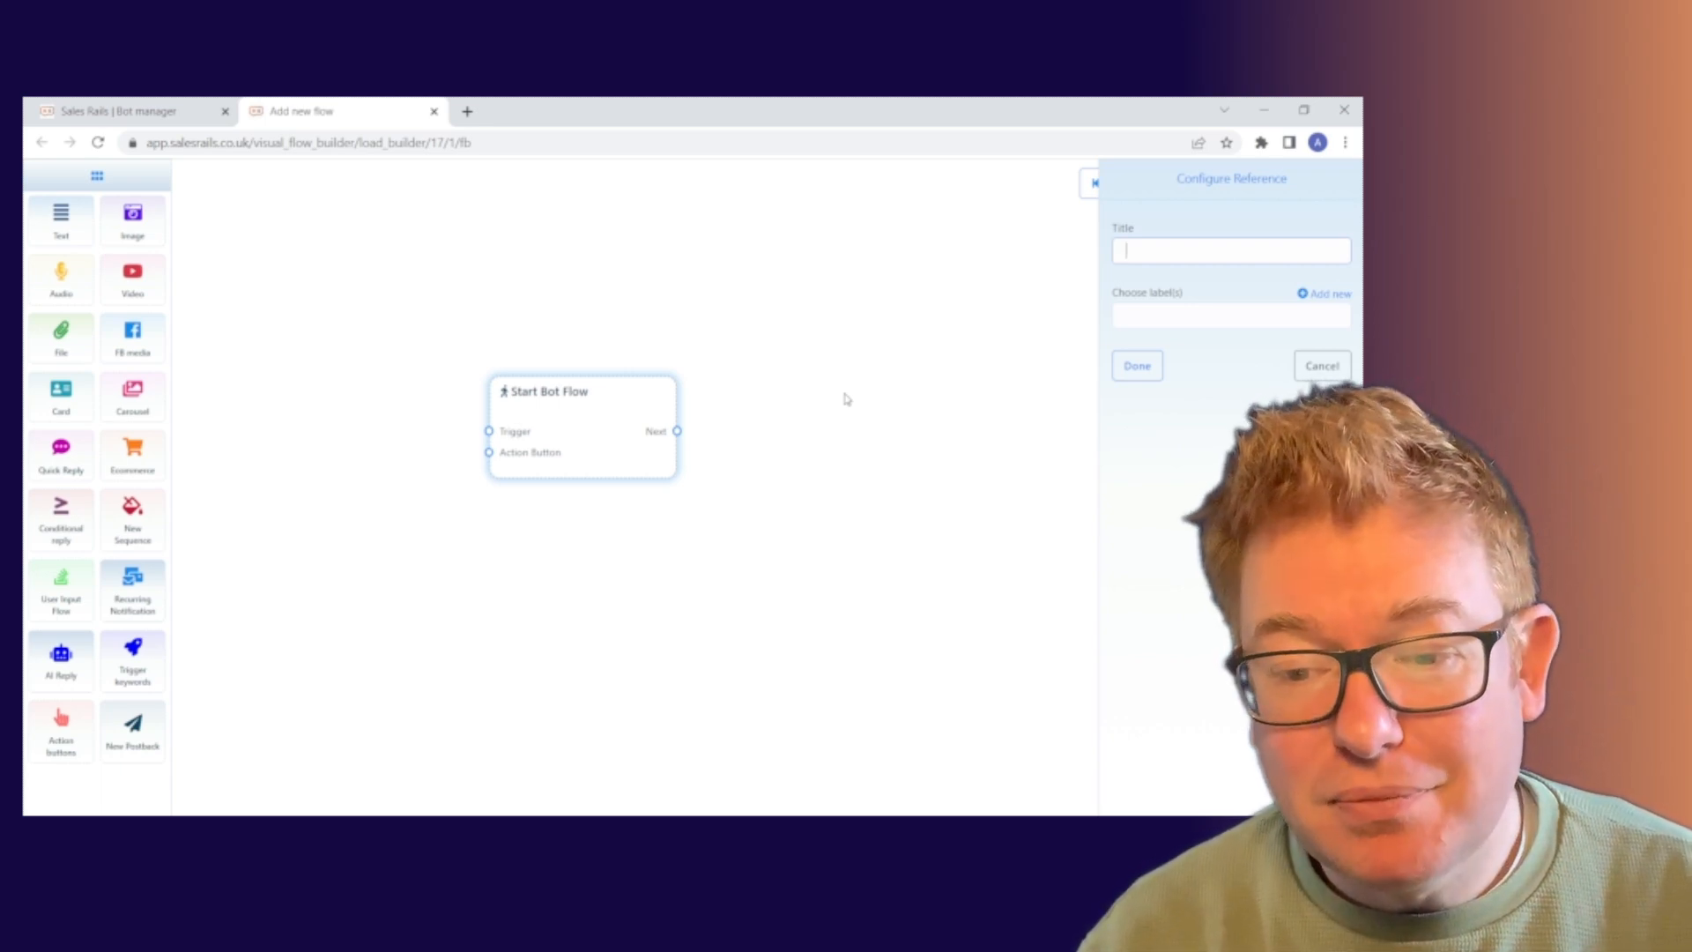
Give the Start Bot Flow reference the title 'Test 220323' and confirm it.
{"action": "type", "text": "Test "}
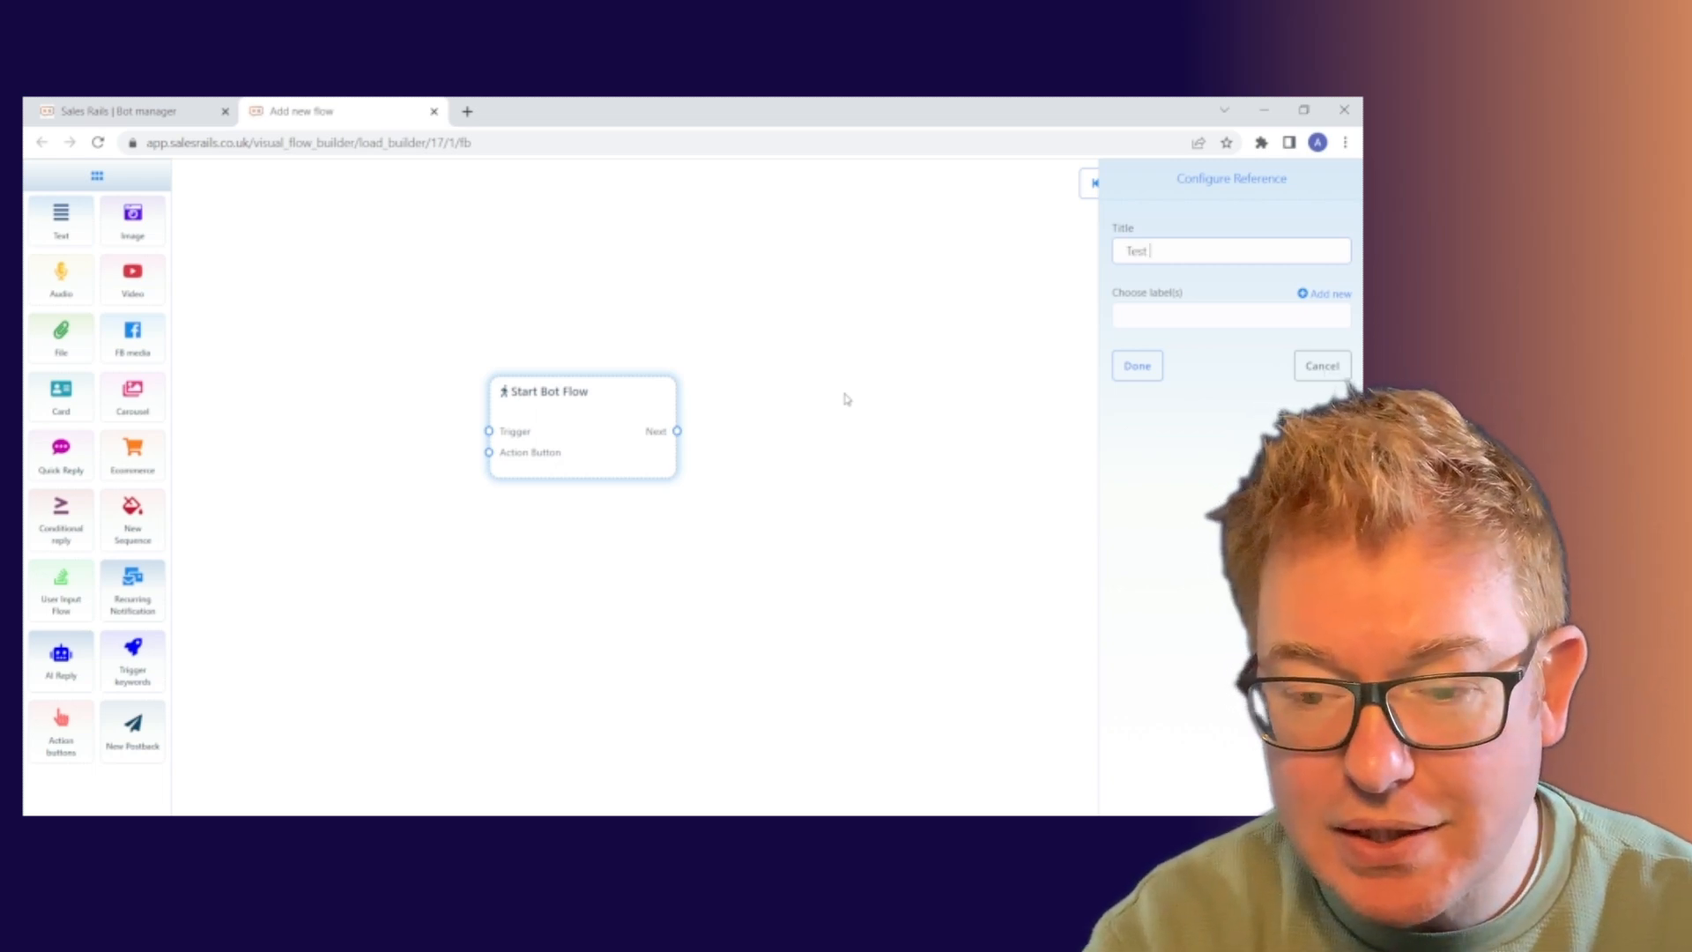
{"action": "type", "text": "220"}
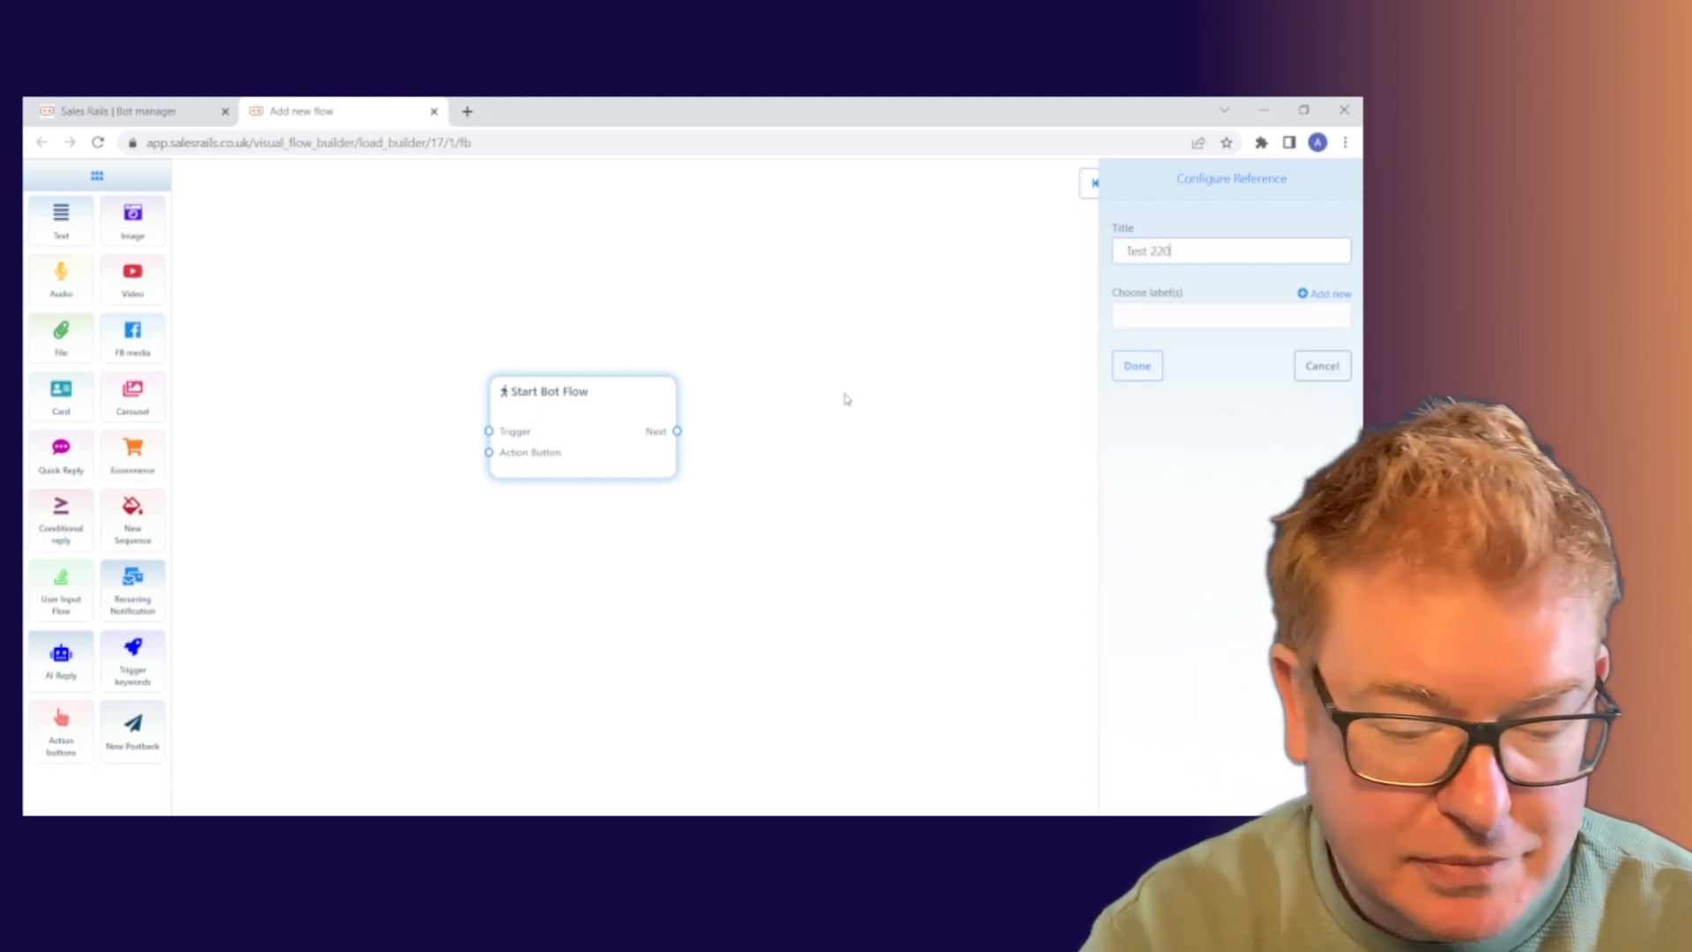
{"action": "type", "text": "323"}
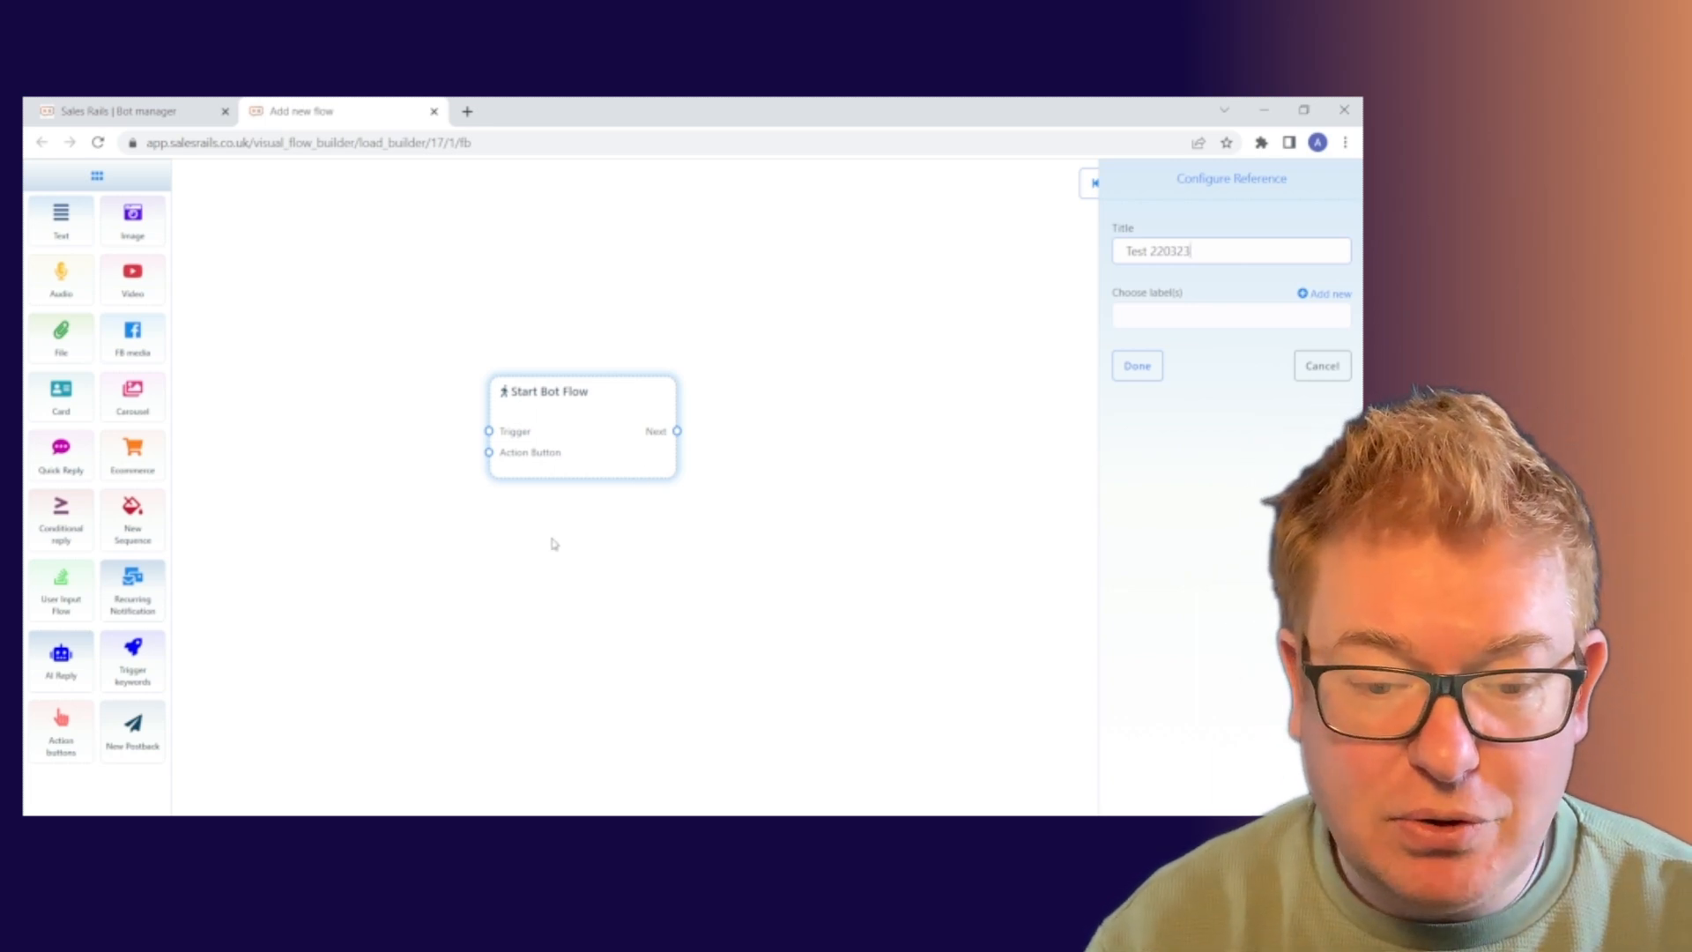
{"action": "left_click", "coordinate": [1141, 367]}
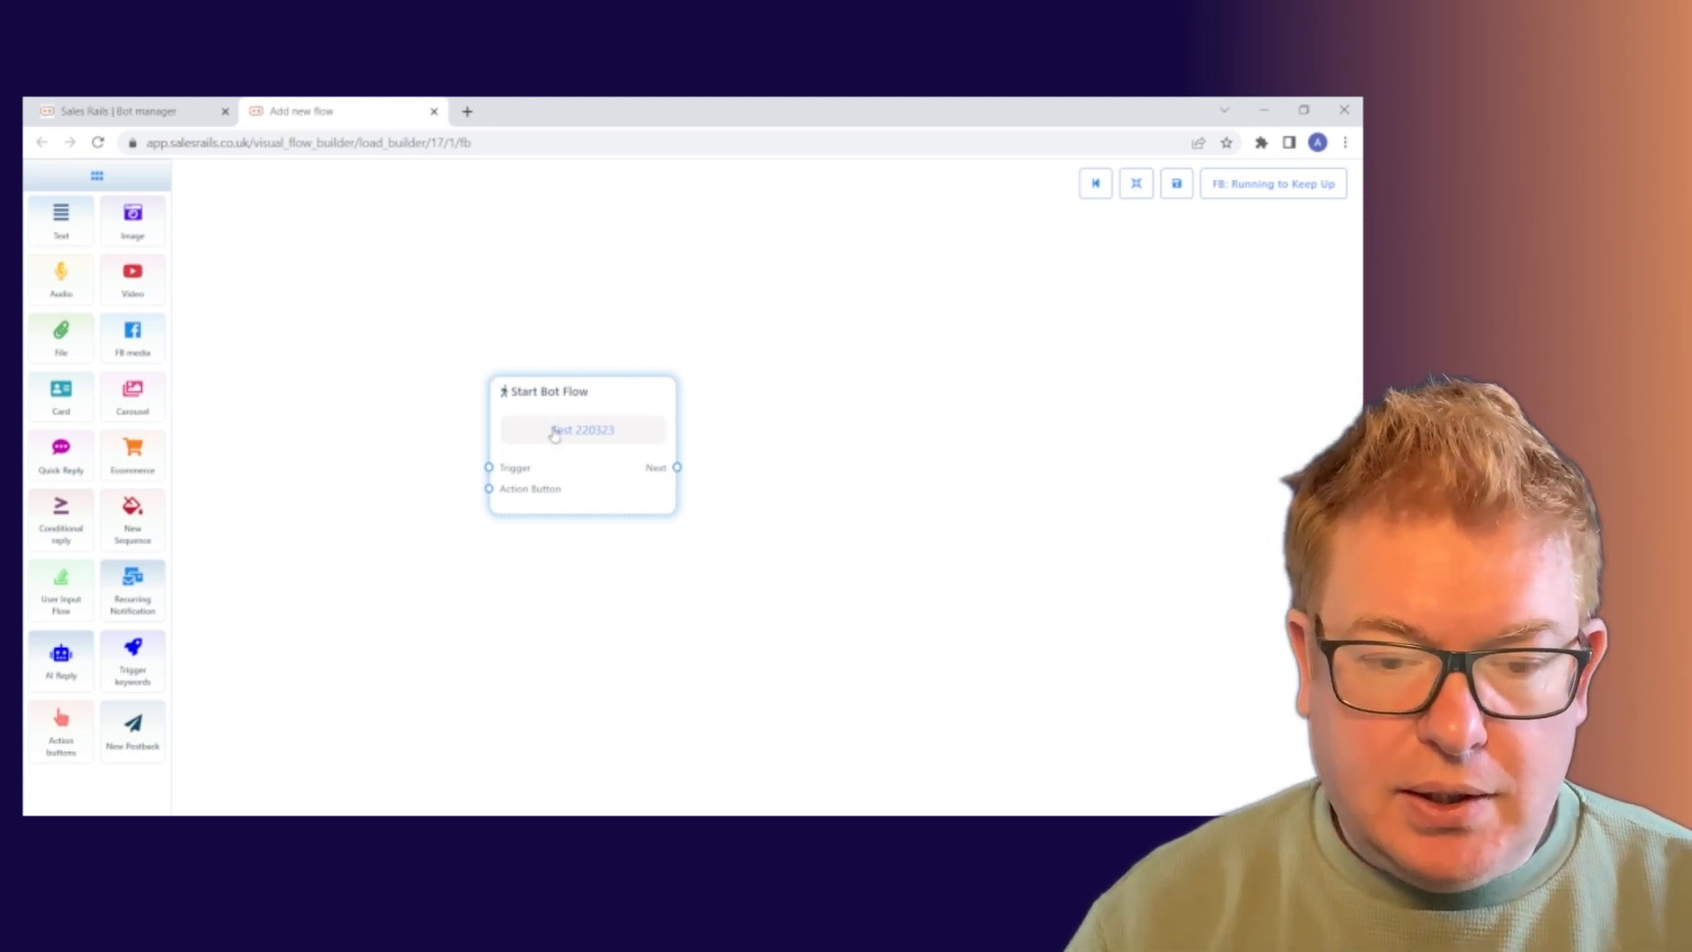
Add a trigger keywords node linked to Start Bot Flow's Trigger input and open its settings.
{"action": "left_click_drag", "start_coordinate": [604, 393], "coordinate": [646, 363]}
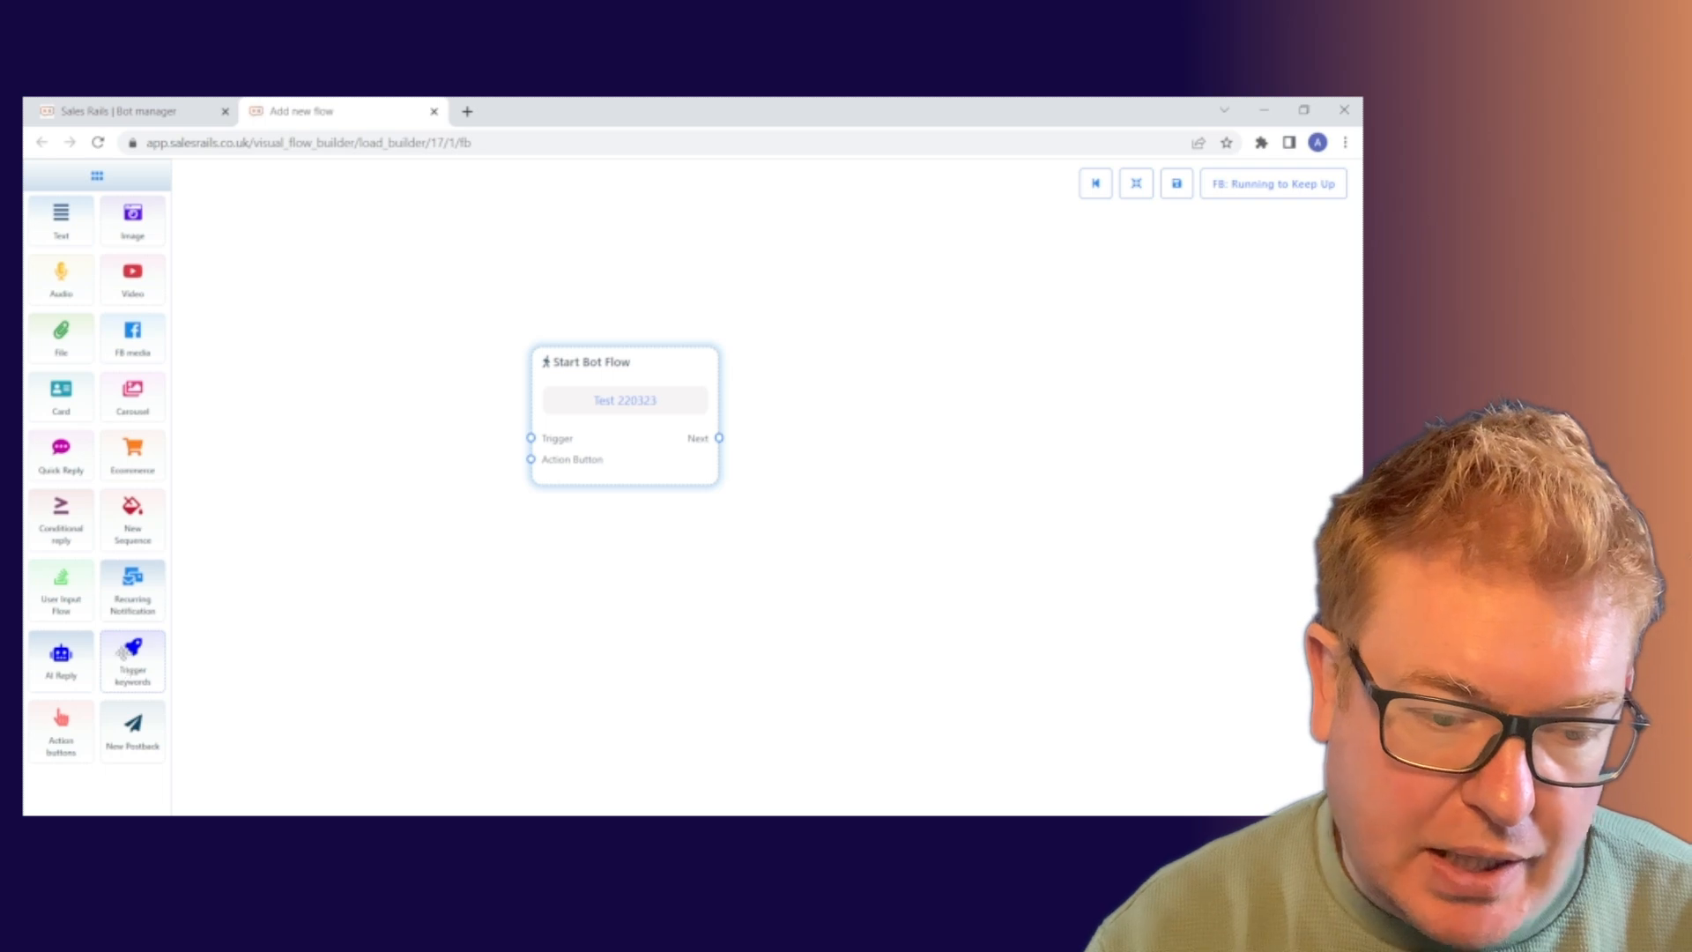
{"action": "left_click_drag", "start_coordinate": [126, 671], "coordinate": [287, 461]}
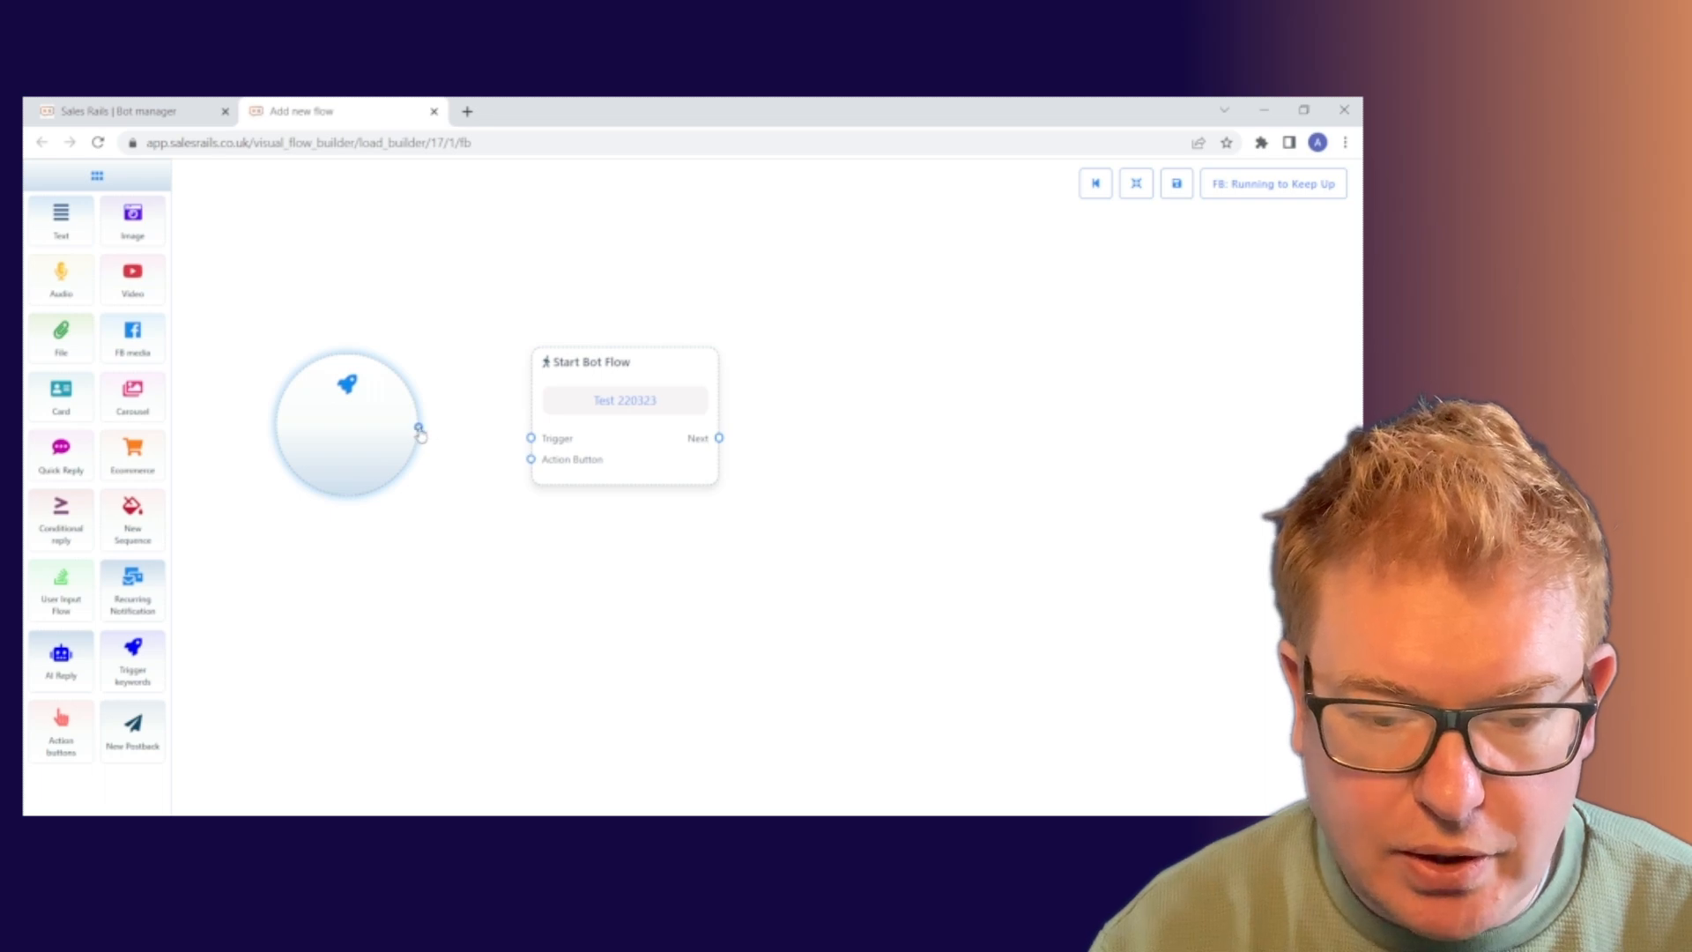
{"action": "left_click_drag", "start_coordinate": [419, 429], "coordinate": [532, 438]}
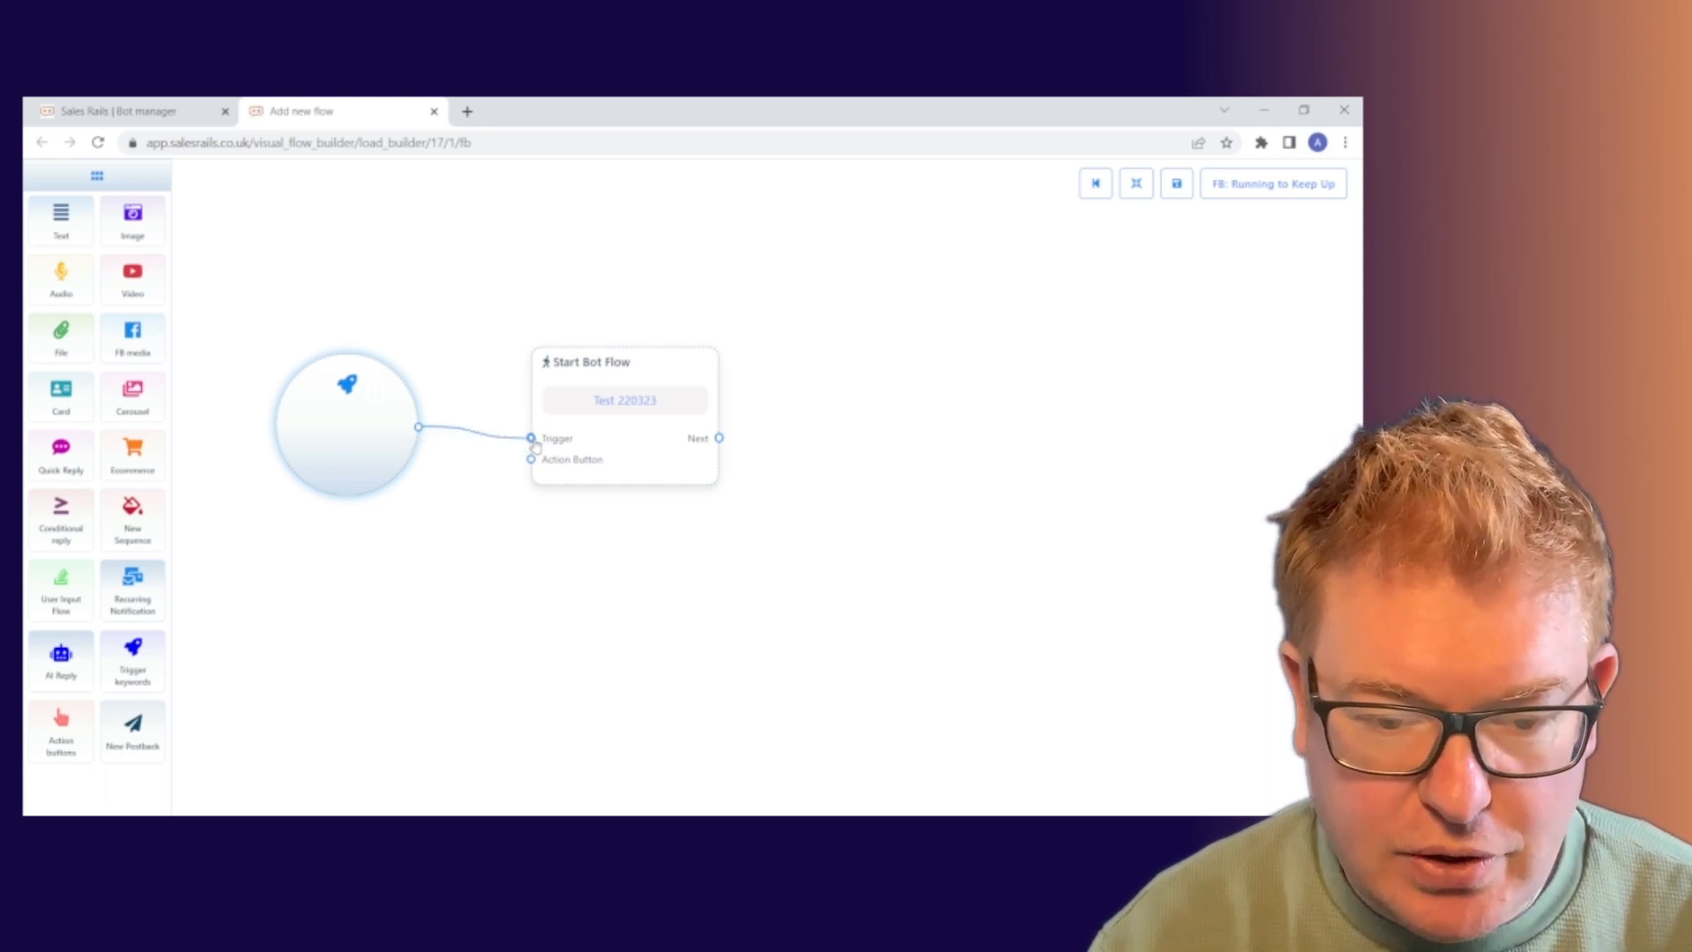
{"action": "mouse_move", "coordinate": [533, 440]}
{"action": "left_mouse_down"}
{"action": "mouse_move", "coordinate": [484, 460]}
{"action": "mouse_move", "coordinate": [529, 461]}
{"action": "left_mouse_up"}
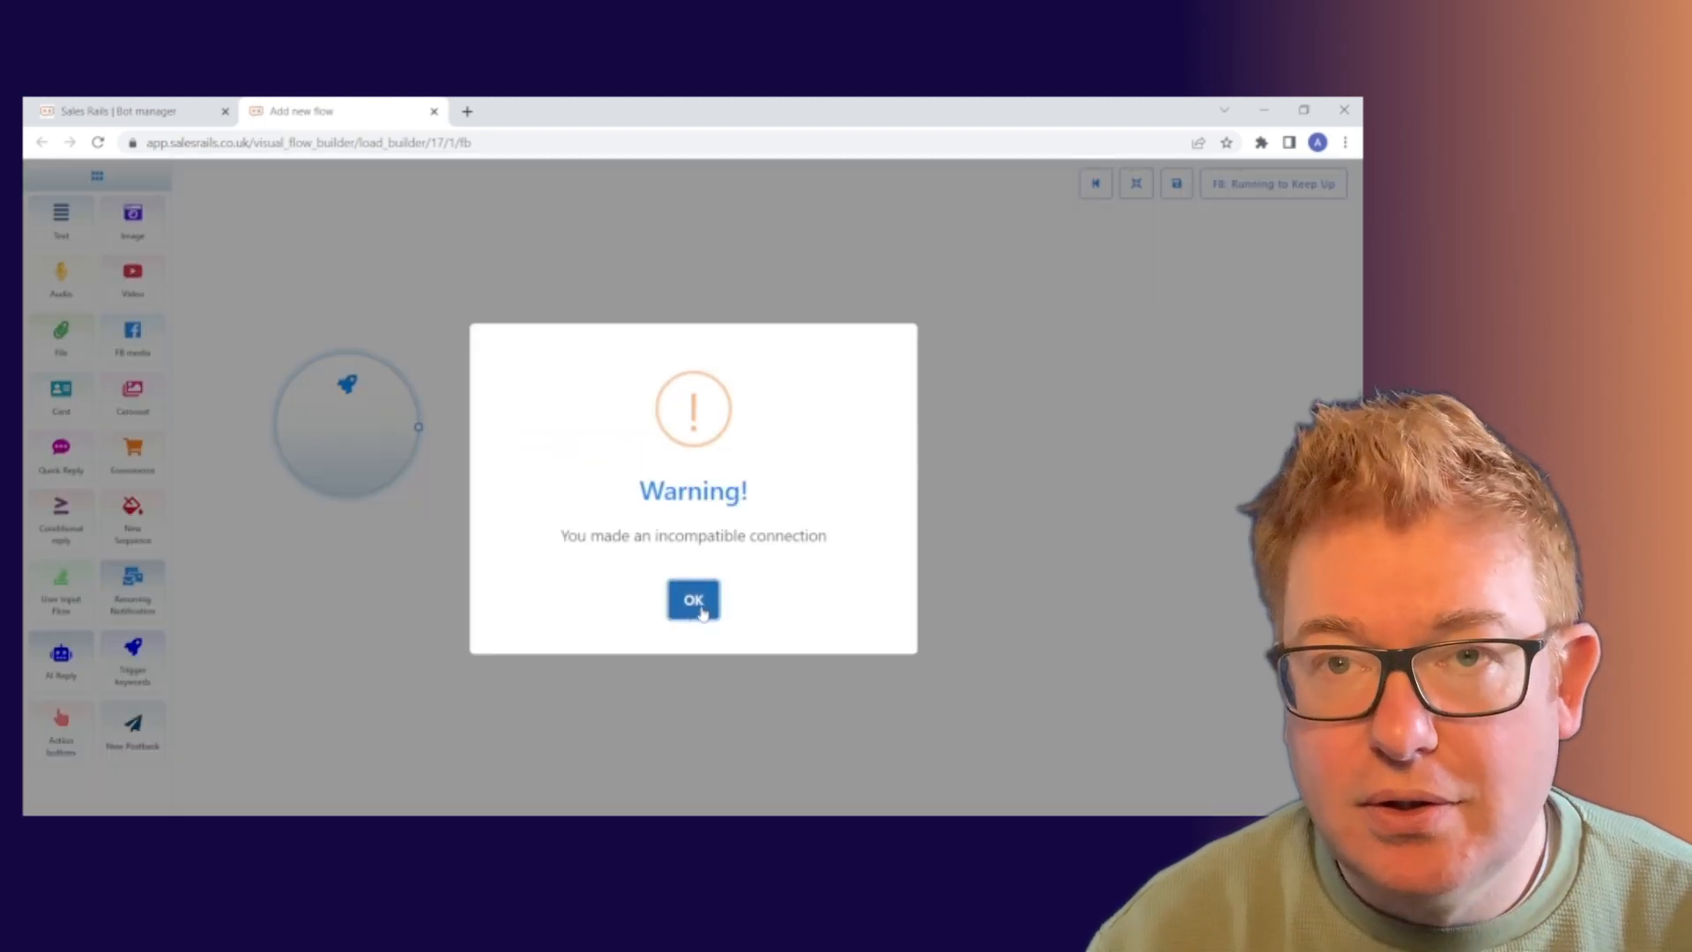
{"action": "left_click", "coordinate": [694, 601]}
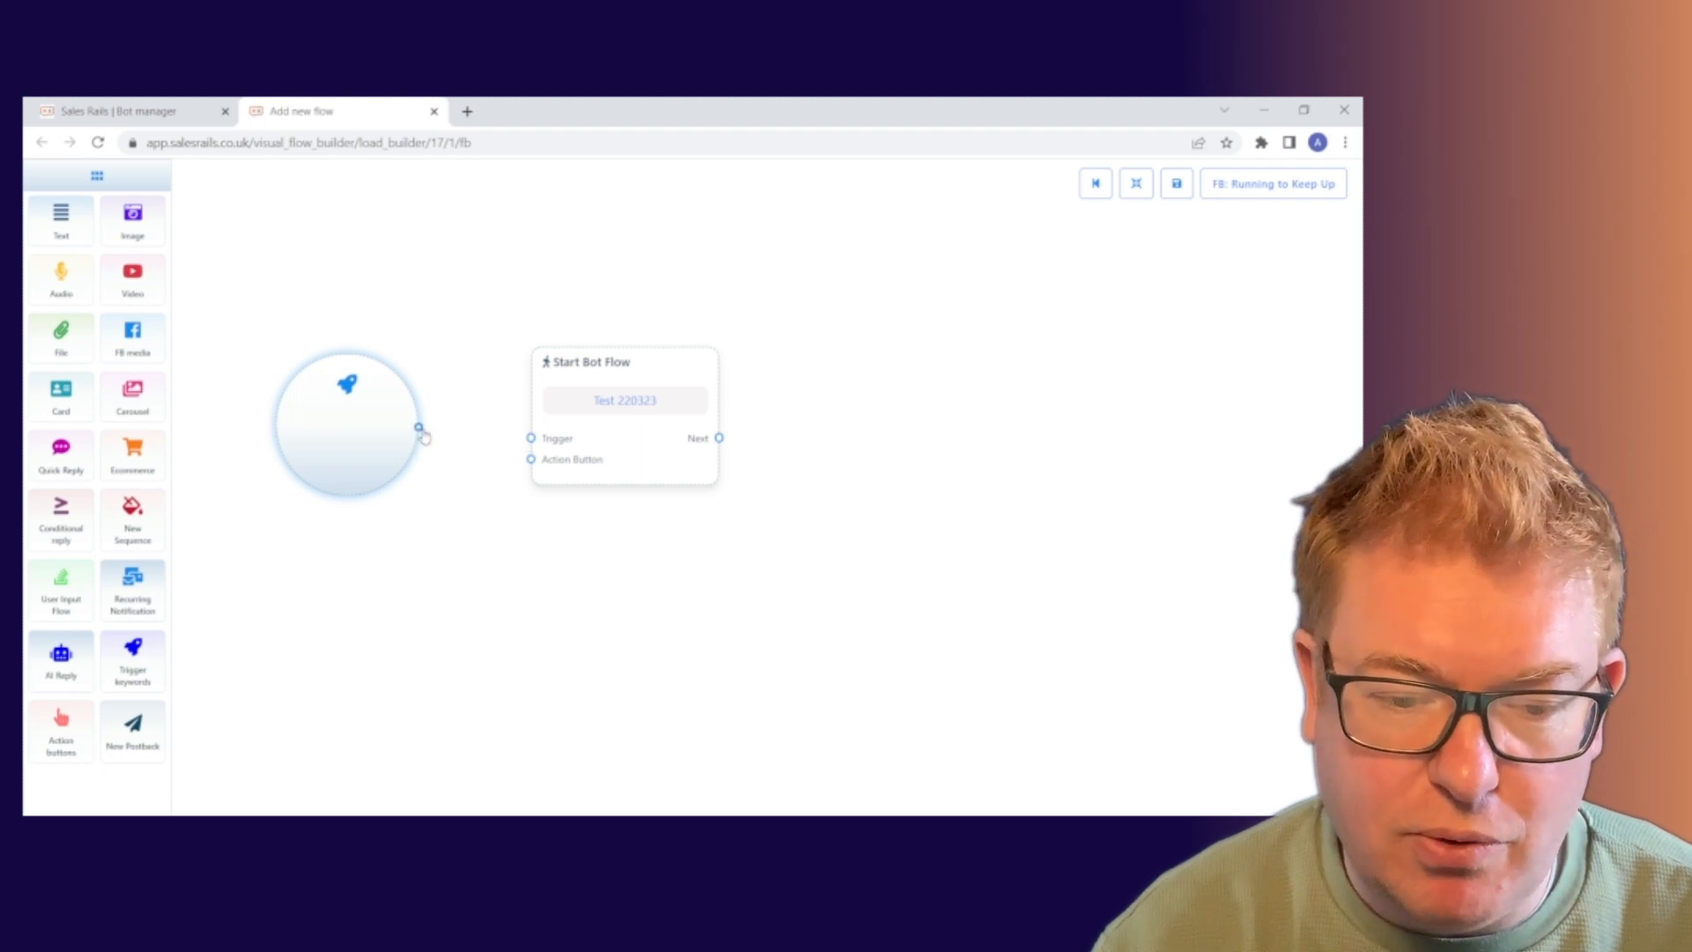
{"action": "left_click_drag", "start_coordinate": [419, 428], "coordinate": [531, 438]}
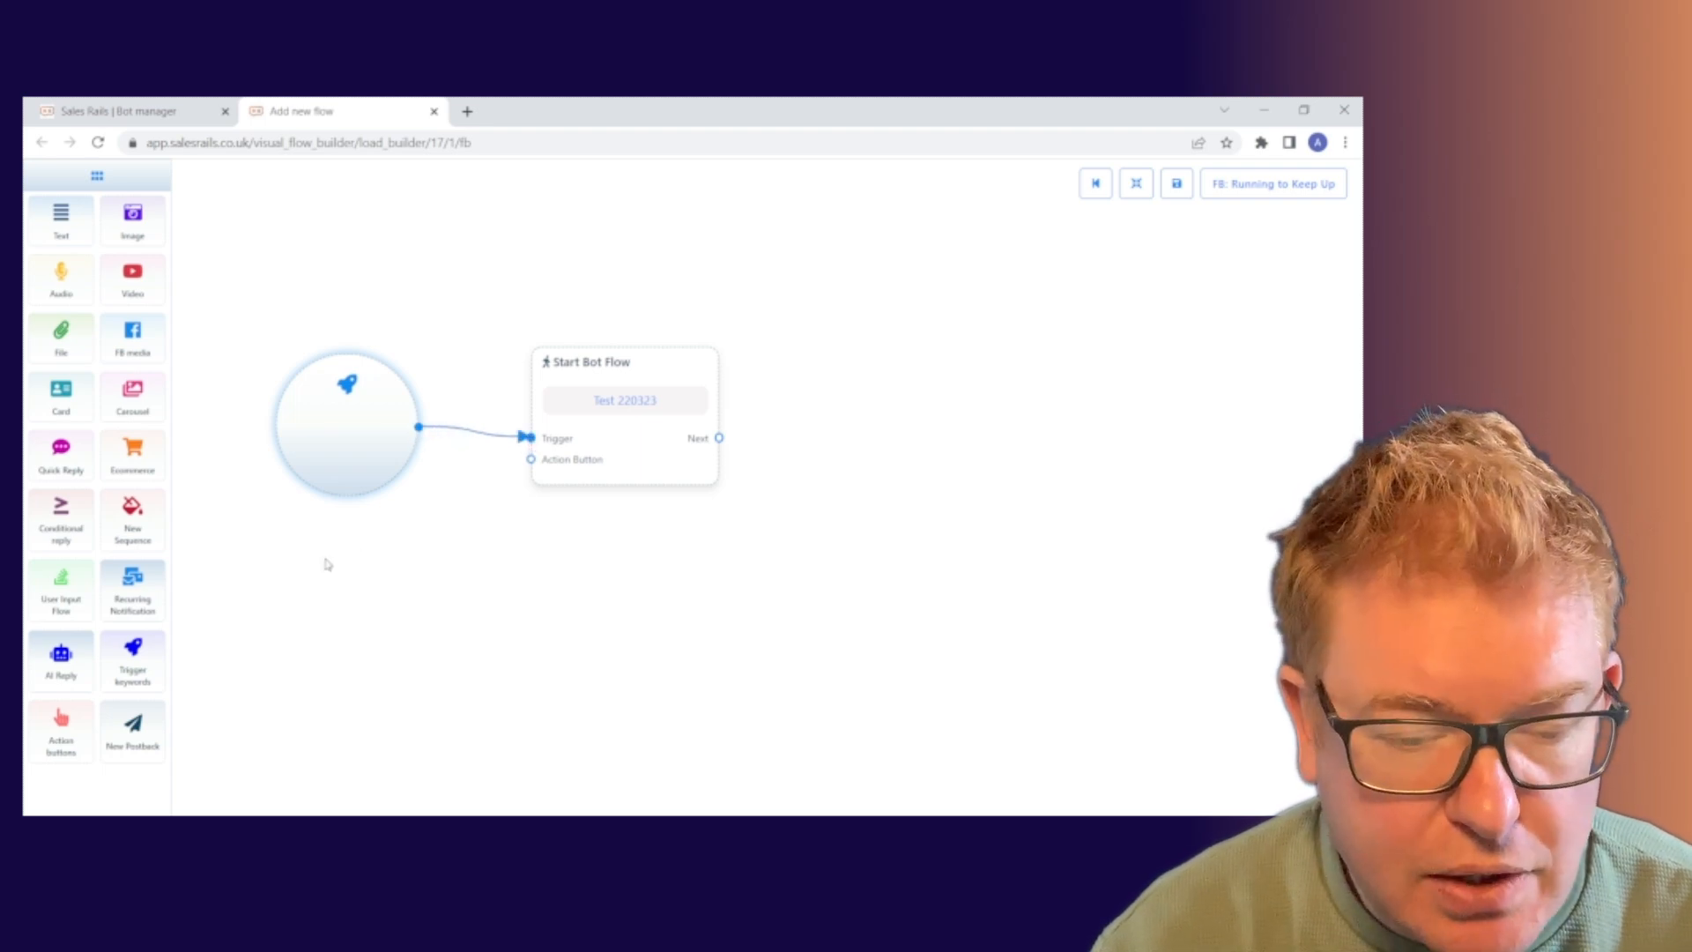
{"action": "double_click", "coordinate": [333, 438]}
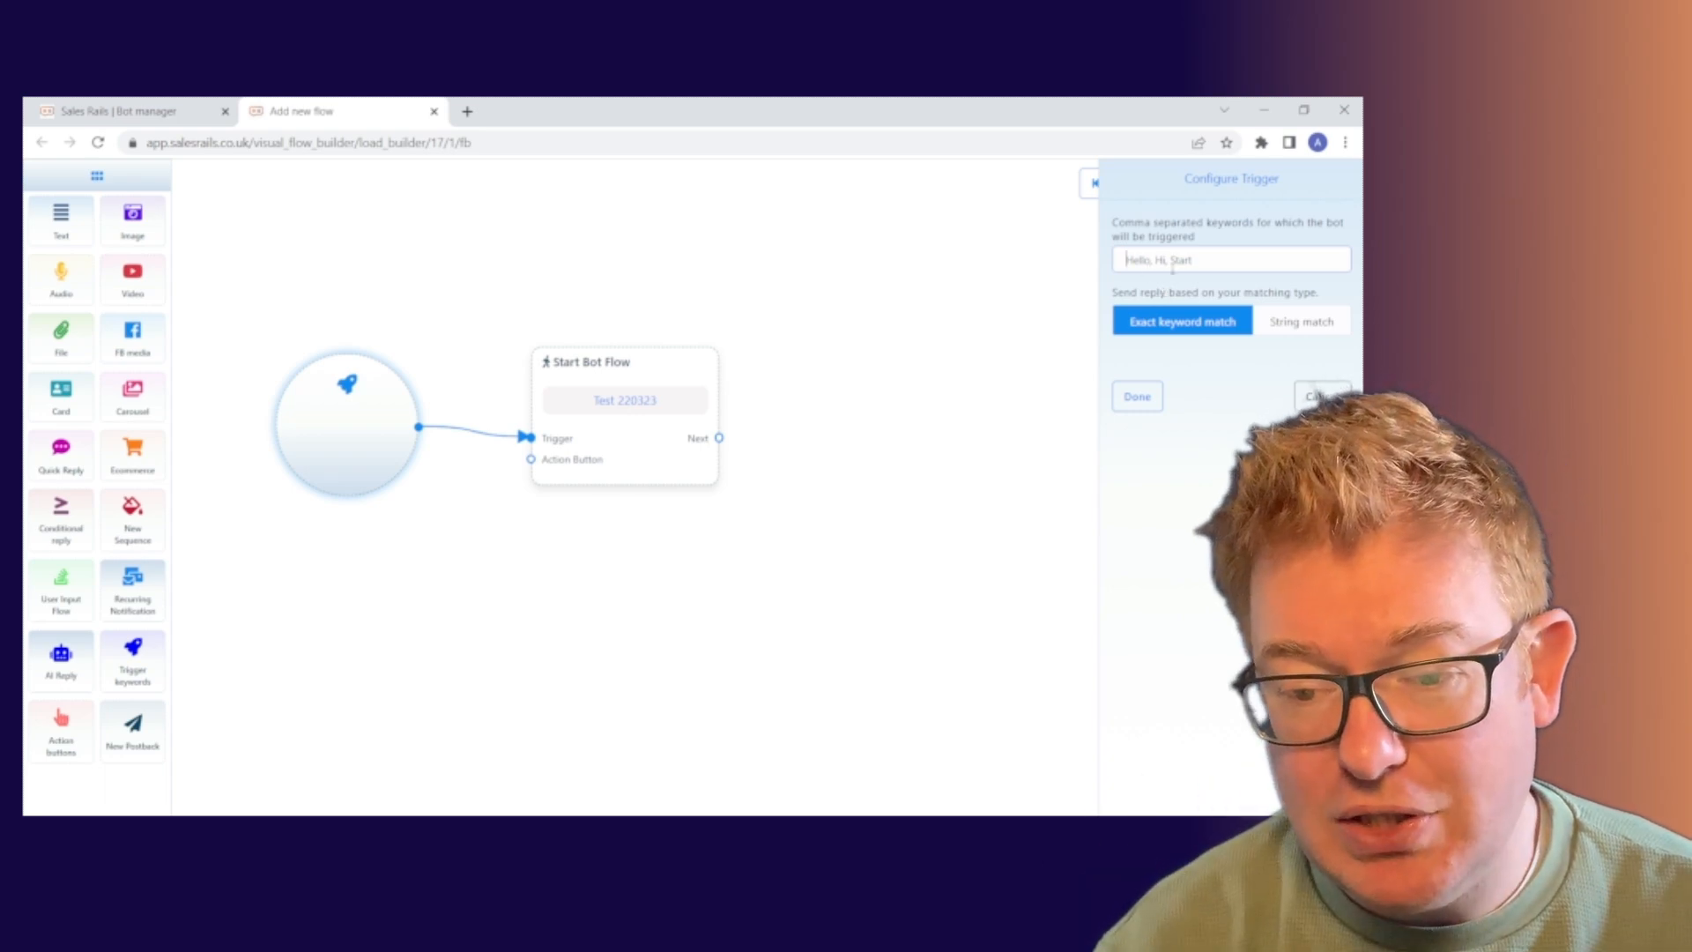
Set the trigger keyword to 'Alphabetti Spaghetti' using String match.
{"action": "left_click", "coordinate": [1146, 264]}
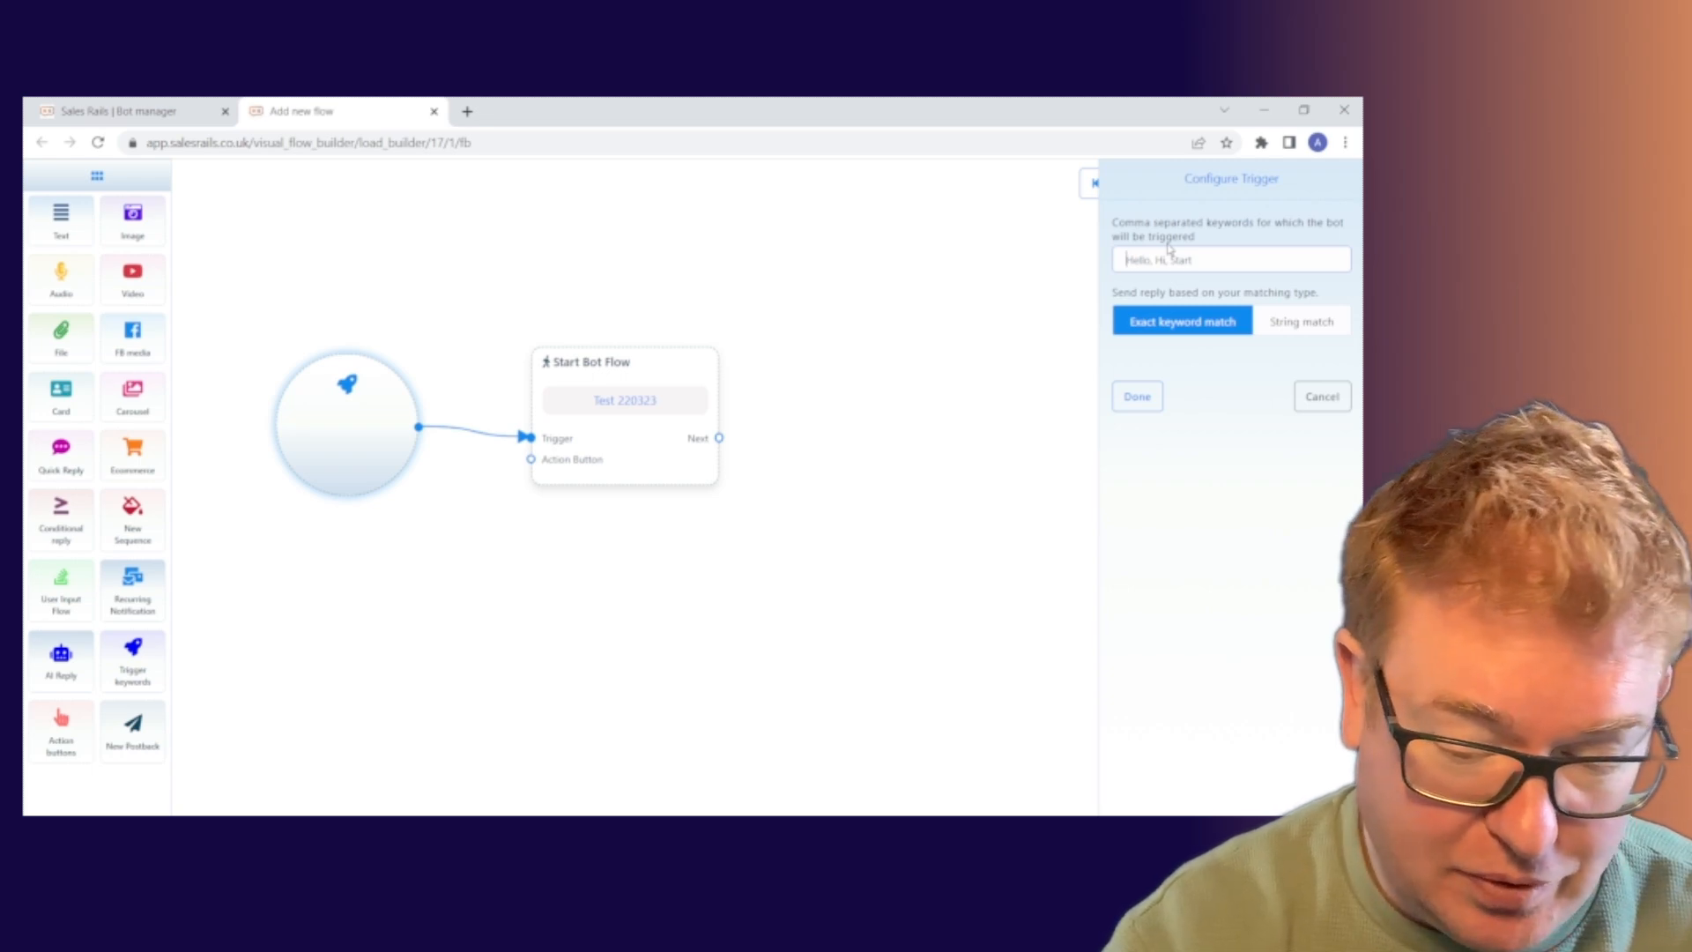
{"action": "type", "text": "Alp"}
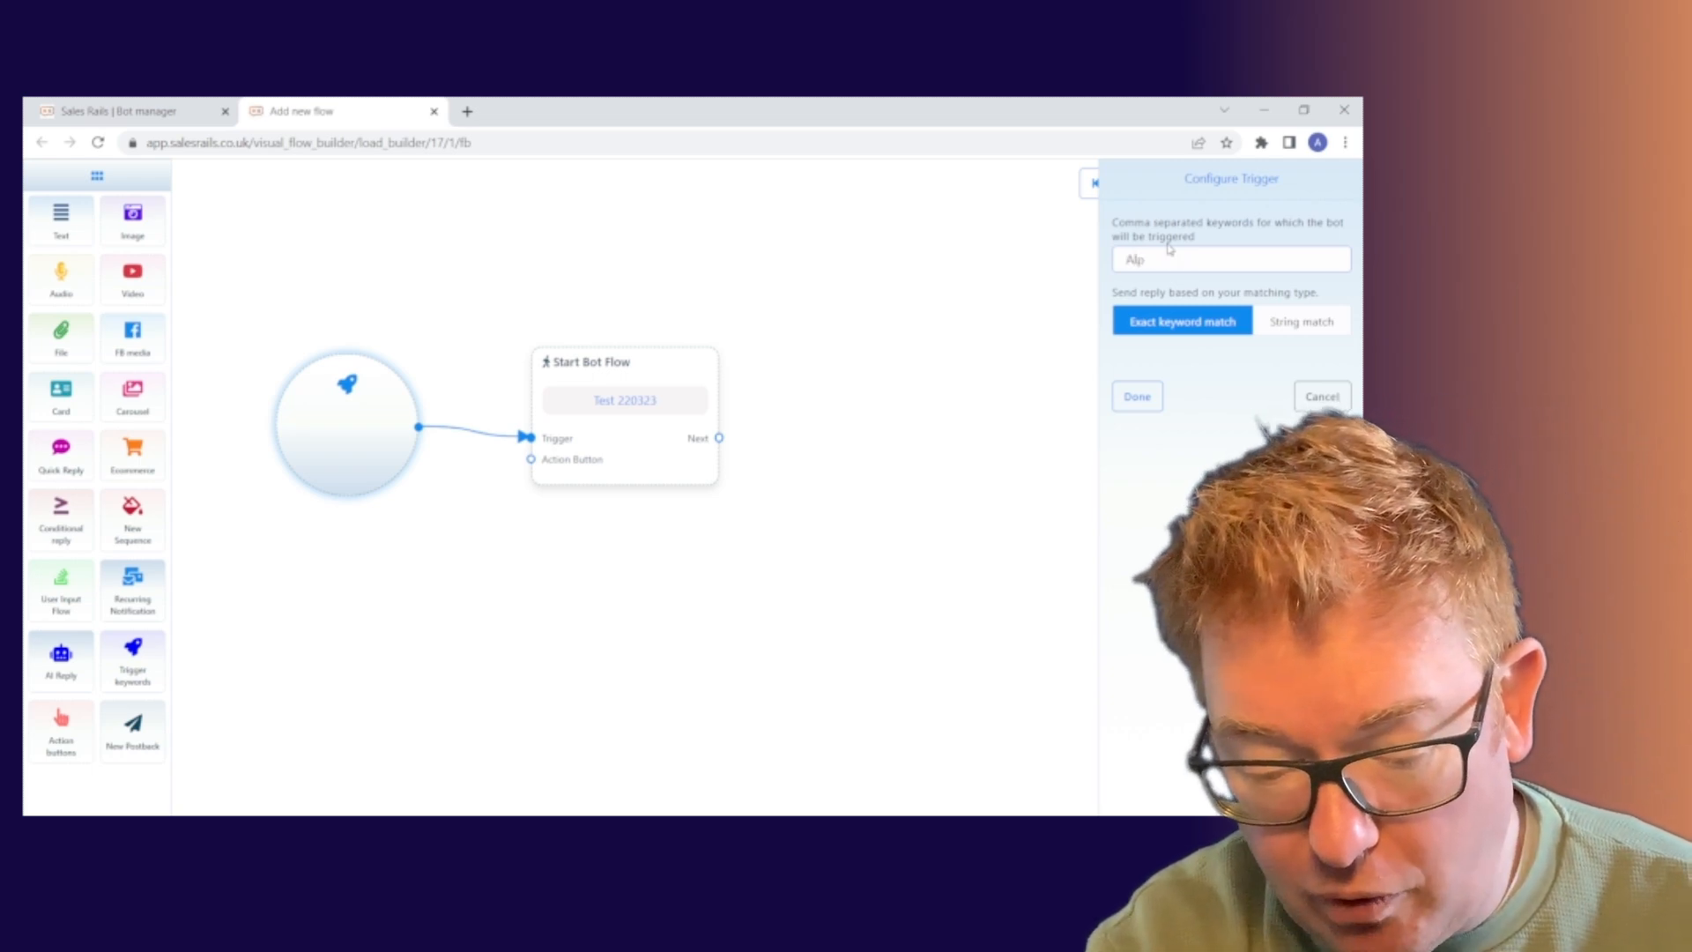
{"action": "type", "text": "hab"}
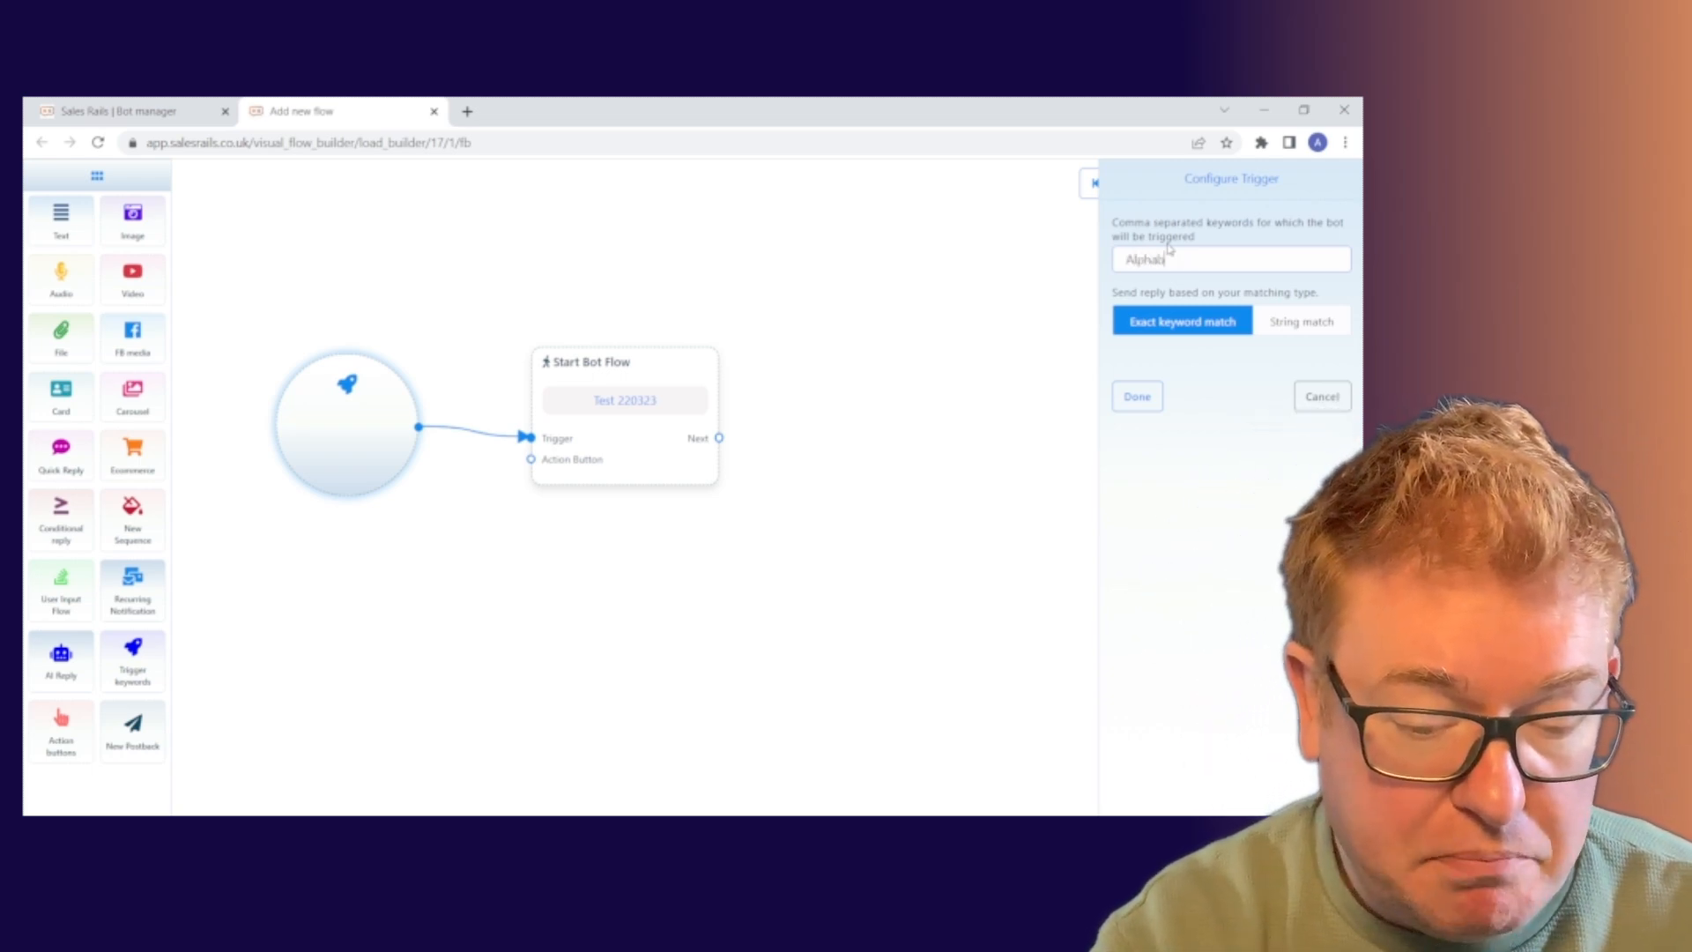
{"action": "type", "text": "etti"}
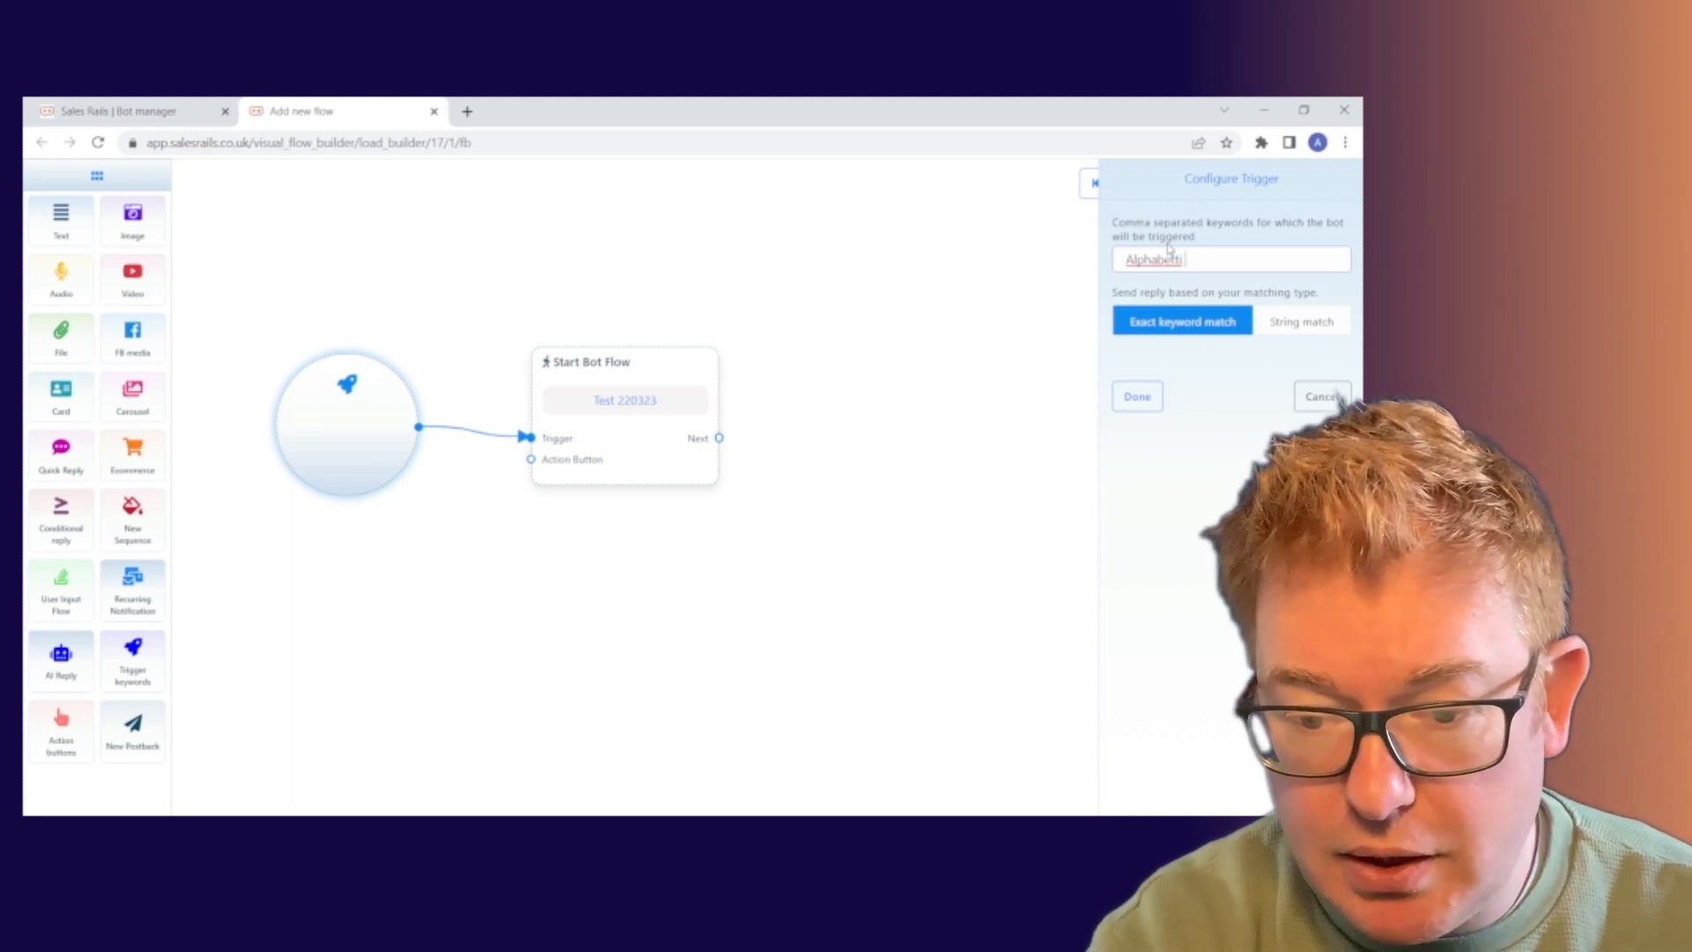
{"action": "type", "text": " Sp"}
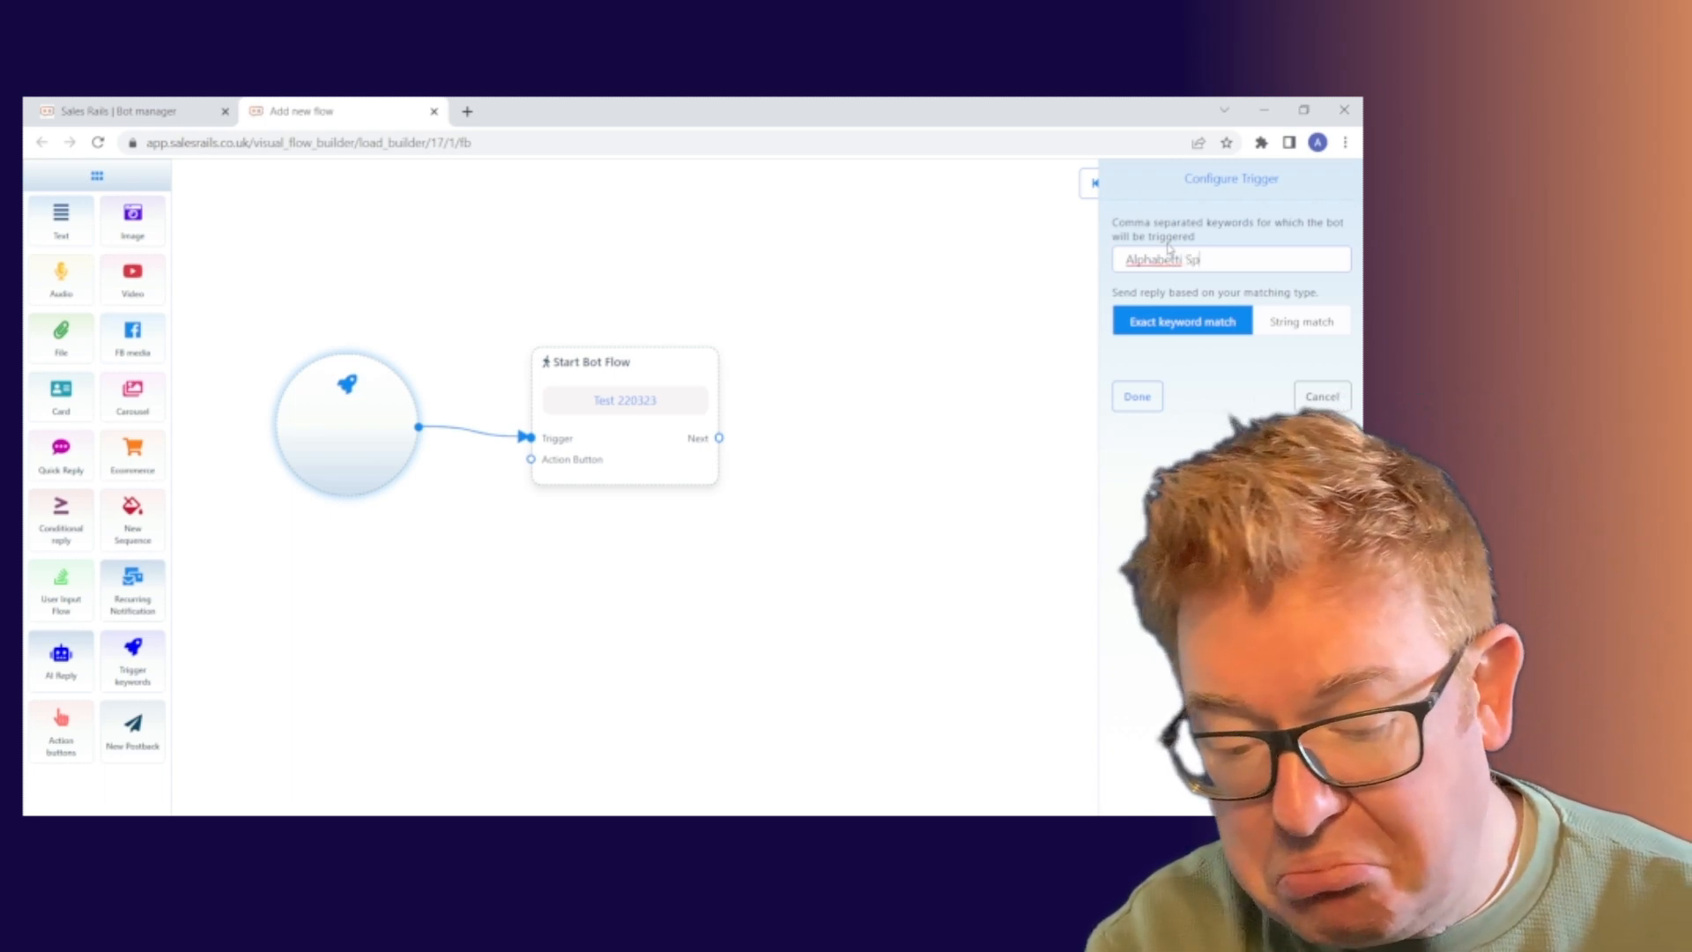
{"action": "type", "text": "aghetti"}
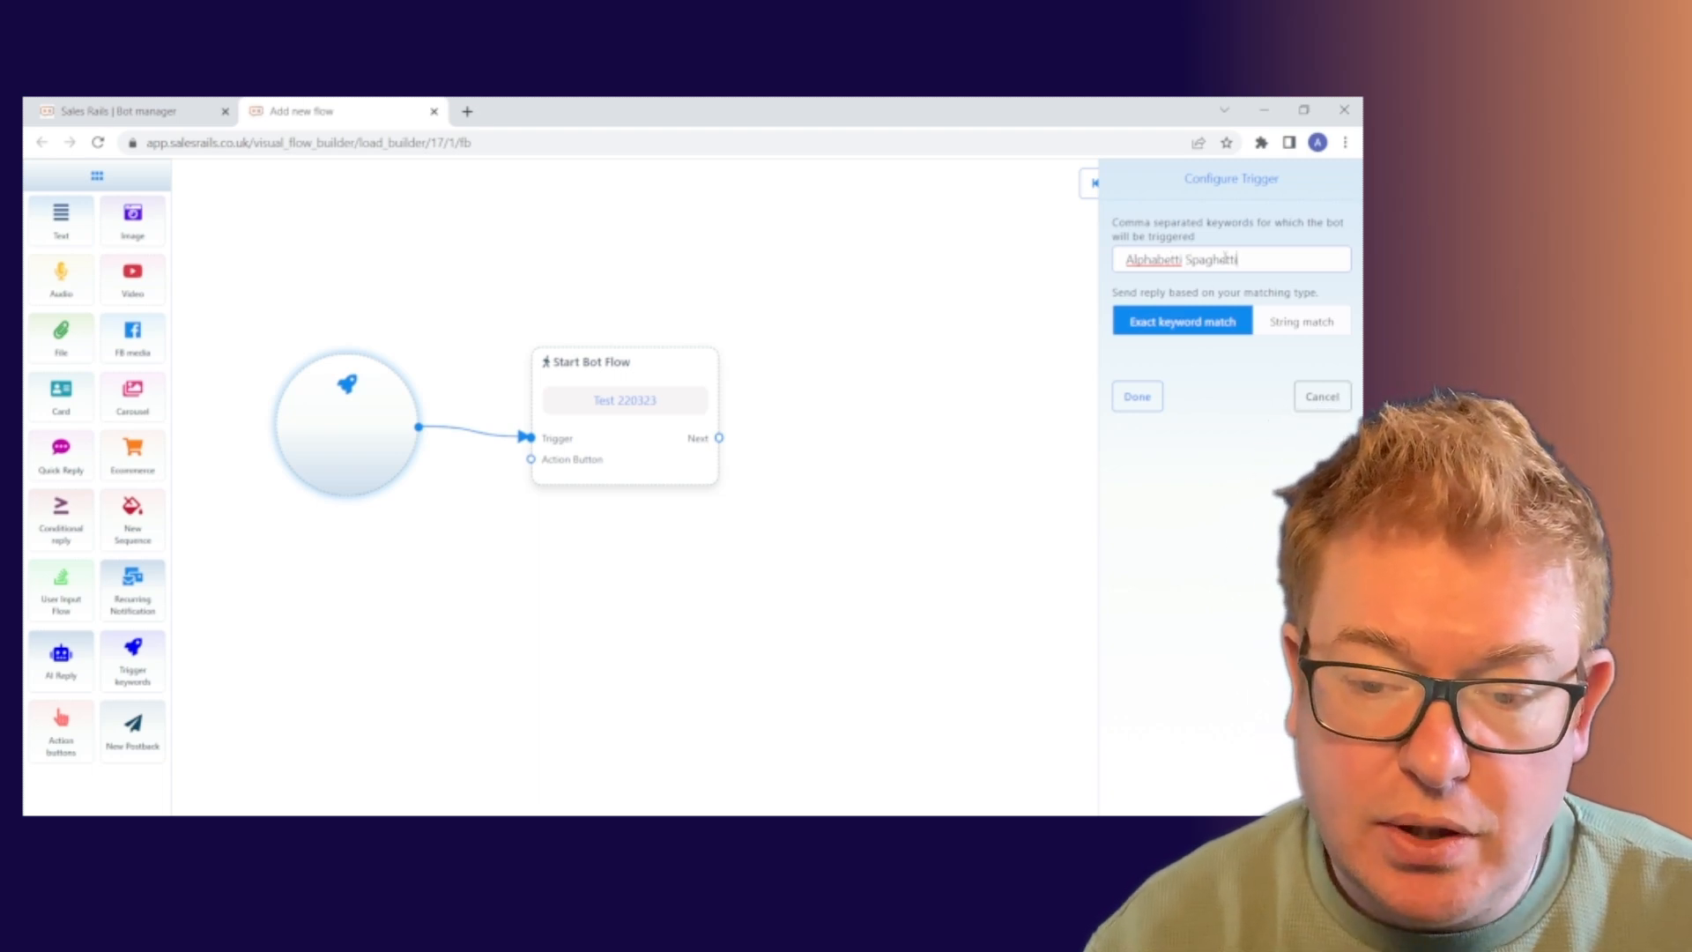
{"action": "left_click", "coordinate": [1313, 324]}
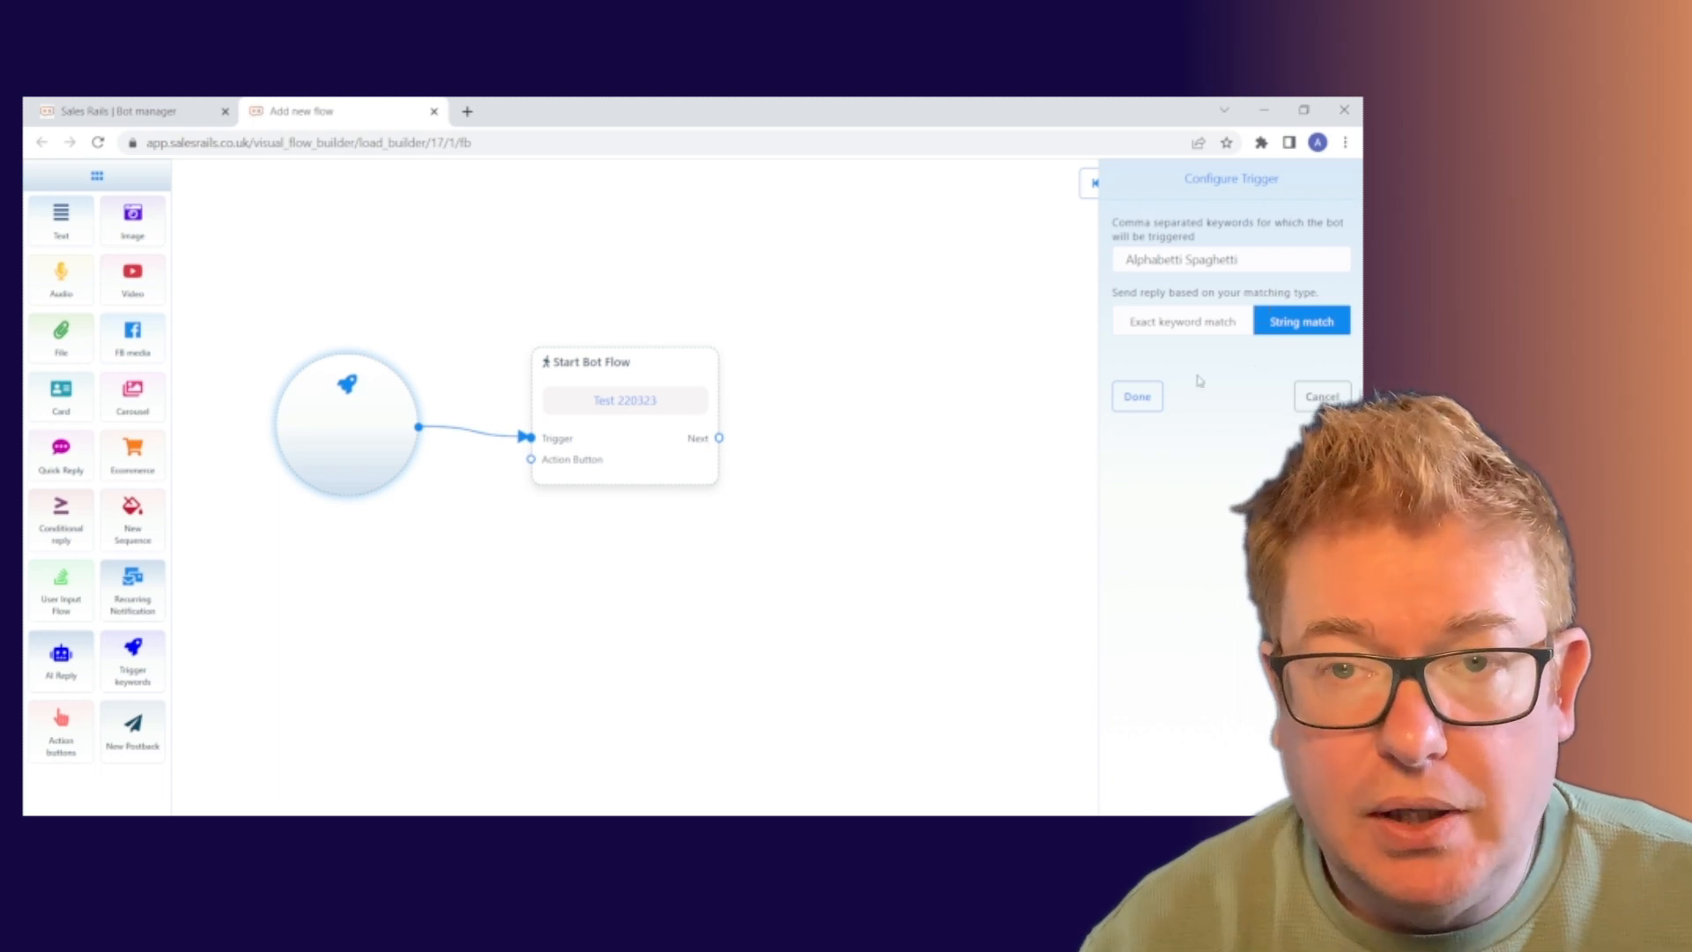
{"action": "left_click", "coordinate": [1137, 396]}
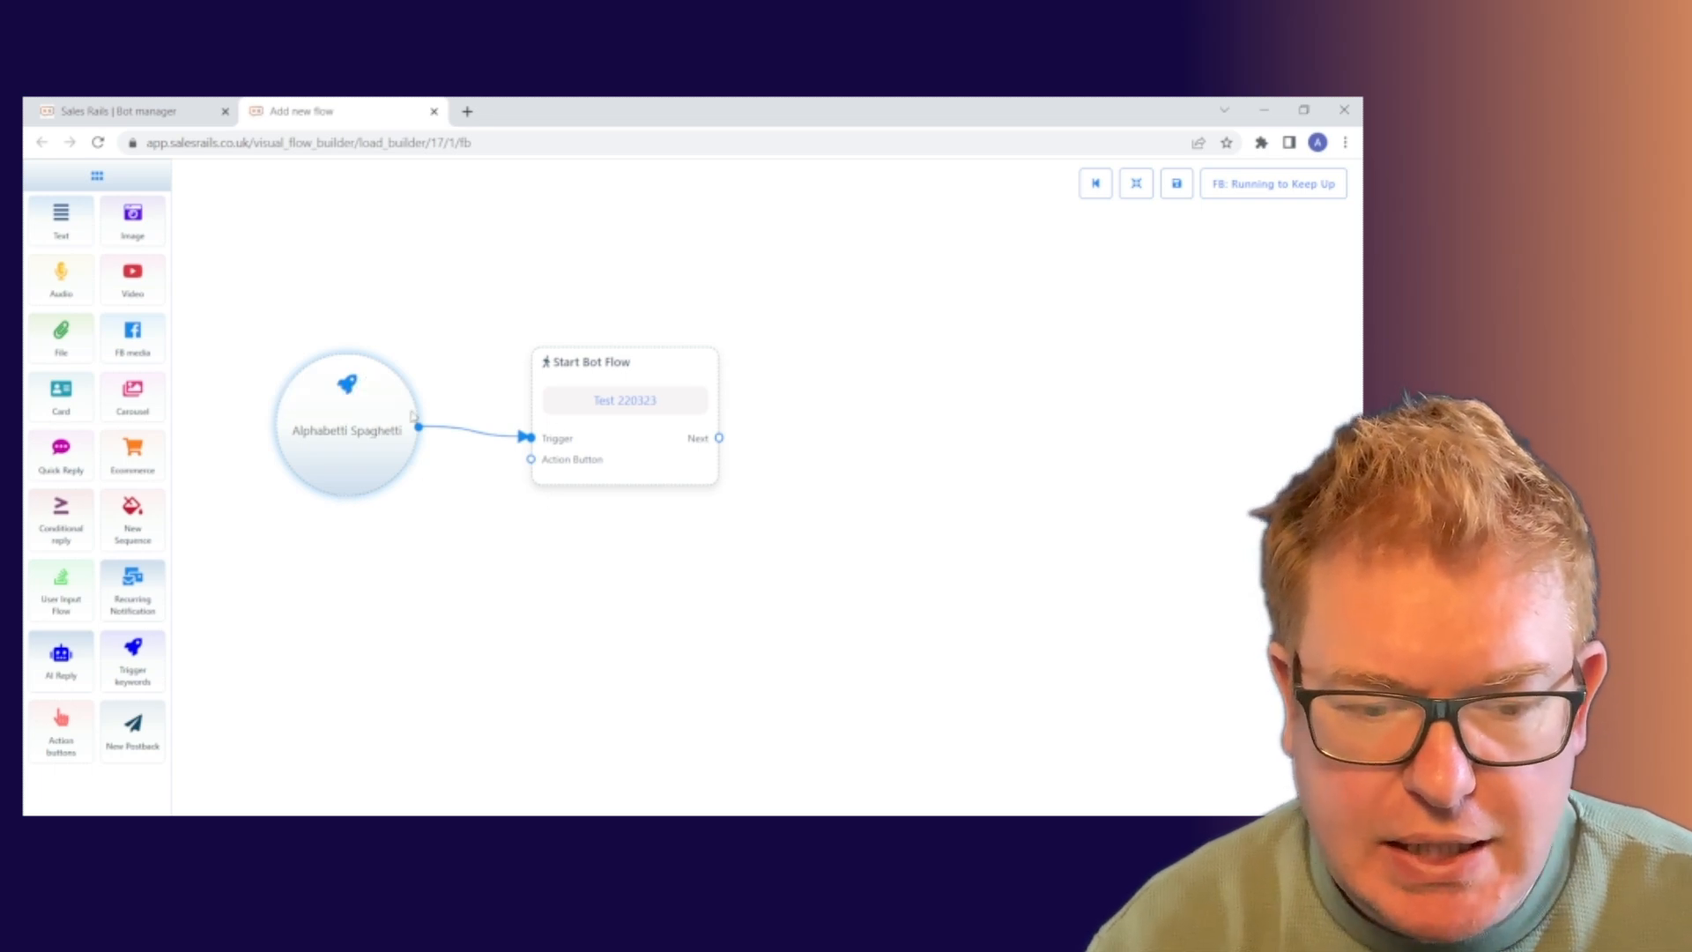
{"action": "left_click_drag", "start_coordinate": [319, 376], "coordinate": [349, 351]}
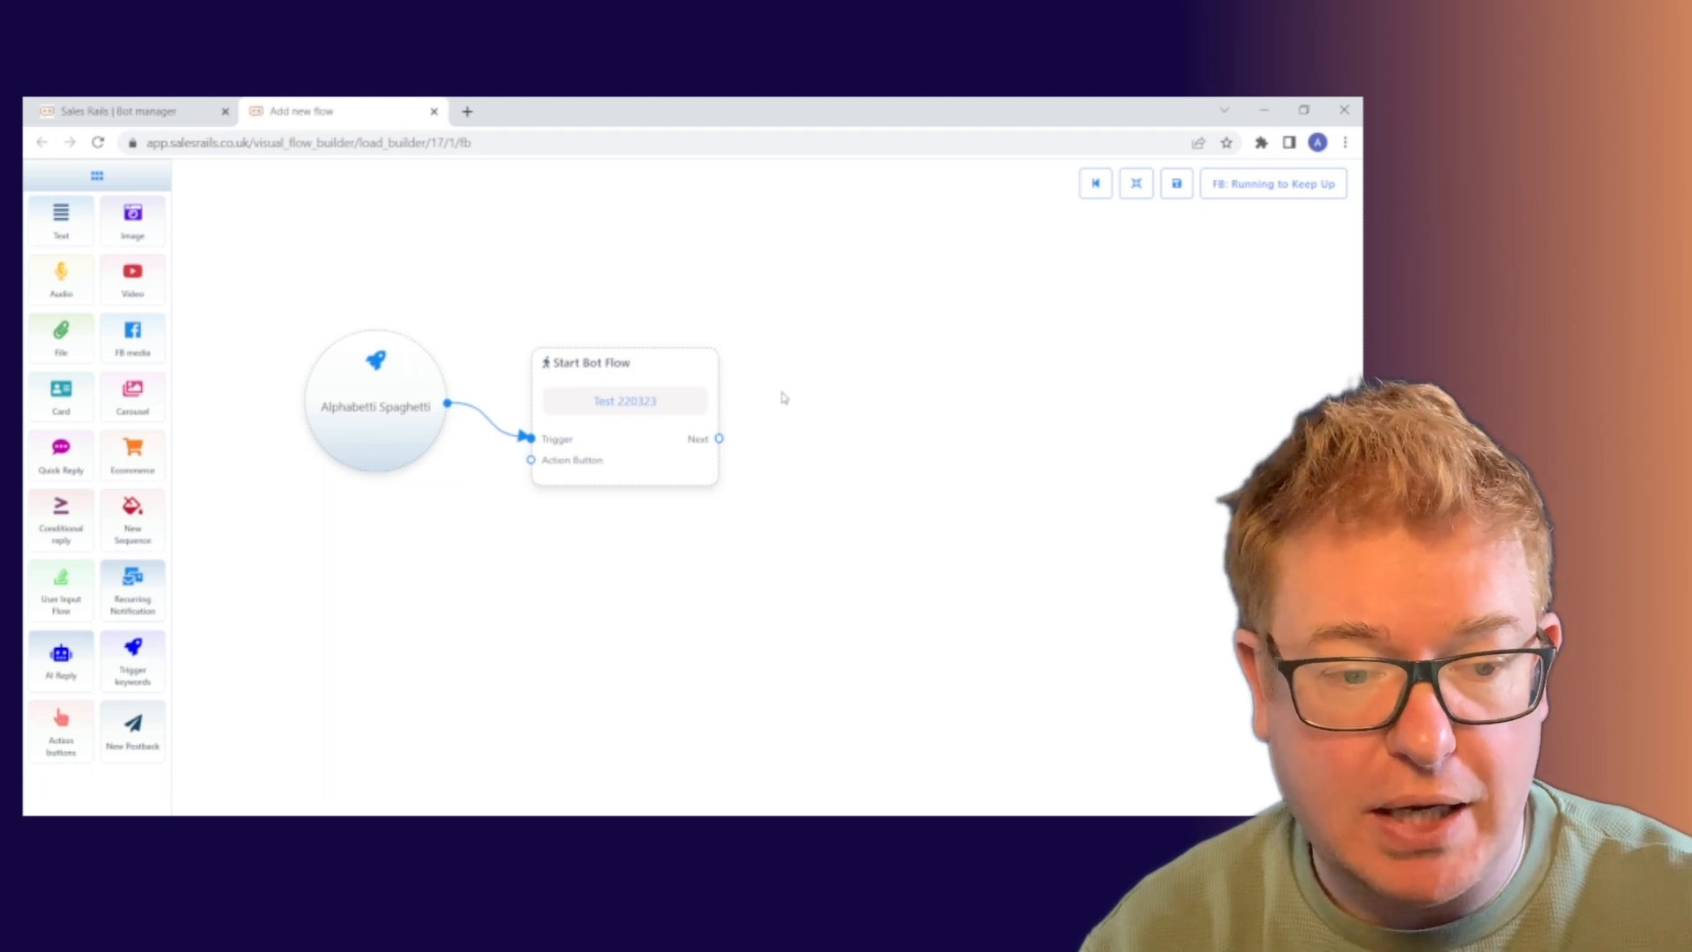
Delete the leftover Text node and the unconnected Text node placed from the palette.
{"action": "mouse_move", "coordinate": [62, 213]}
{"action": "left_mouse_down"}
{"action": "mouse_move", "coordinate": [851, 352]}
{"action": "mouse_move", "coordinate": [70, 222]}
{"action": "left_mouse_up"}
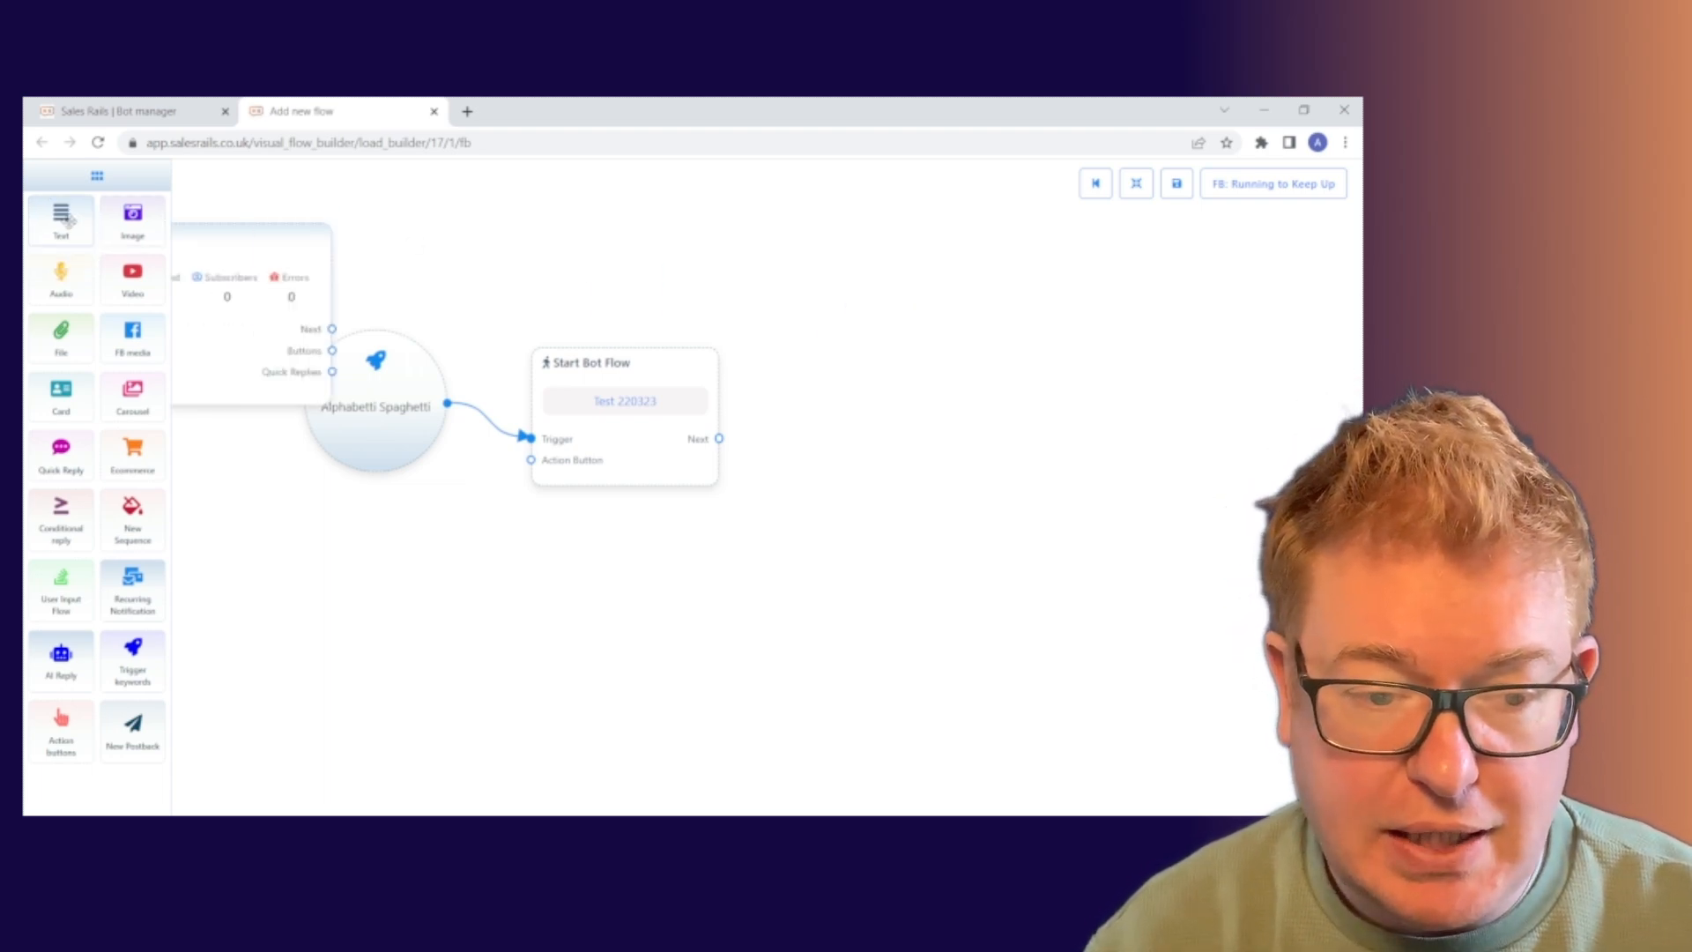
{"action": "right_click", "coordinate": [278, 275]}
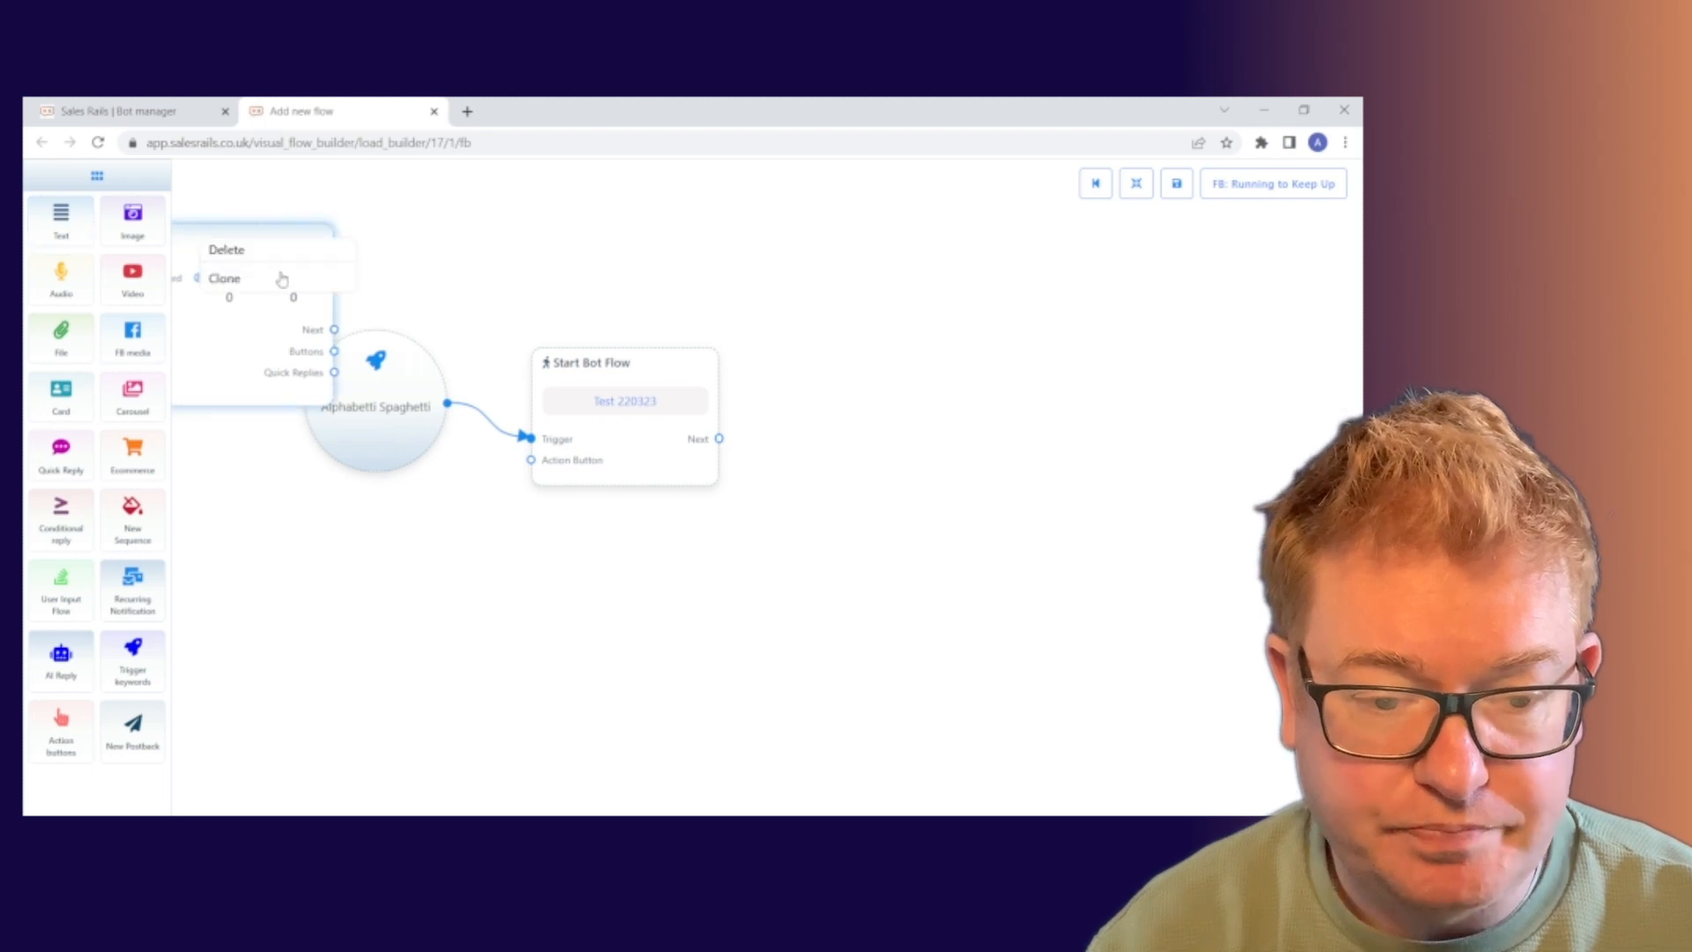
{"action": "left_click", "coordinate": [261, 253]}
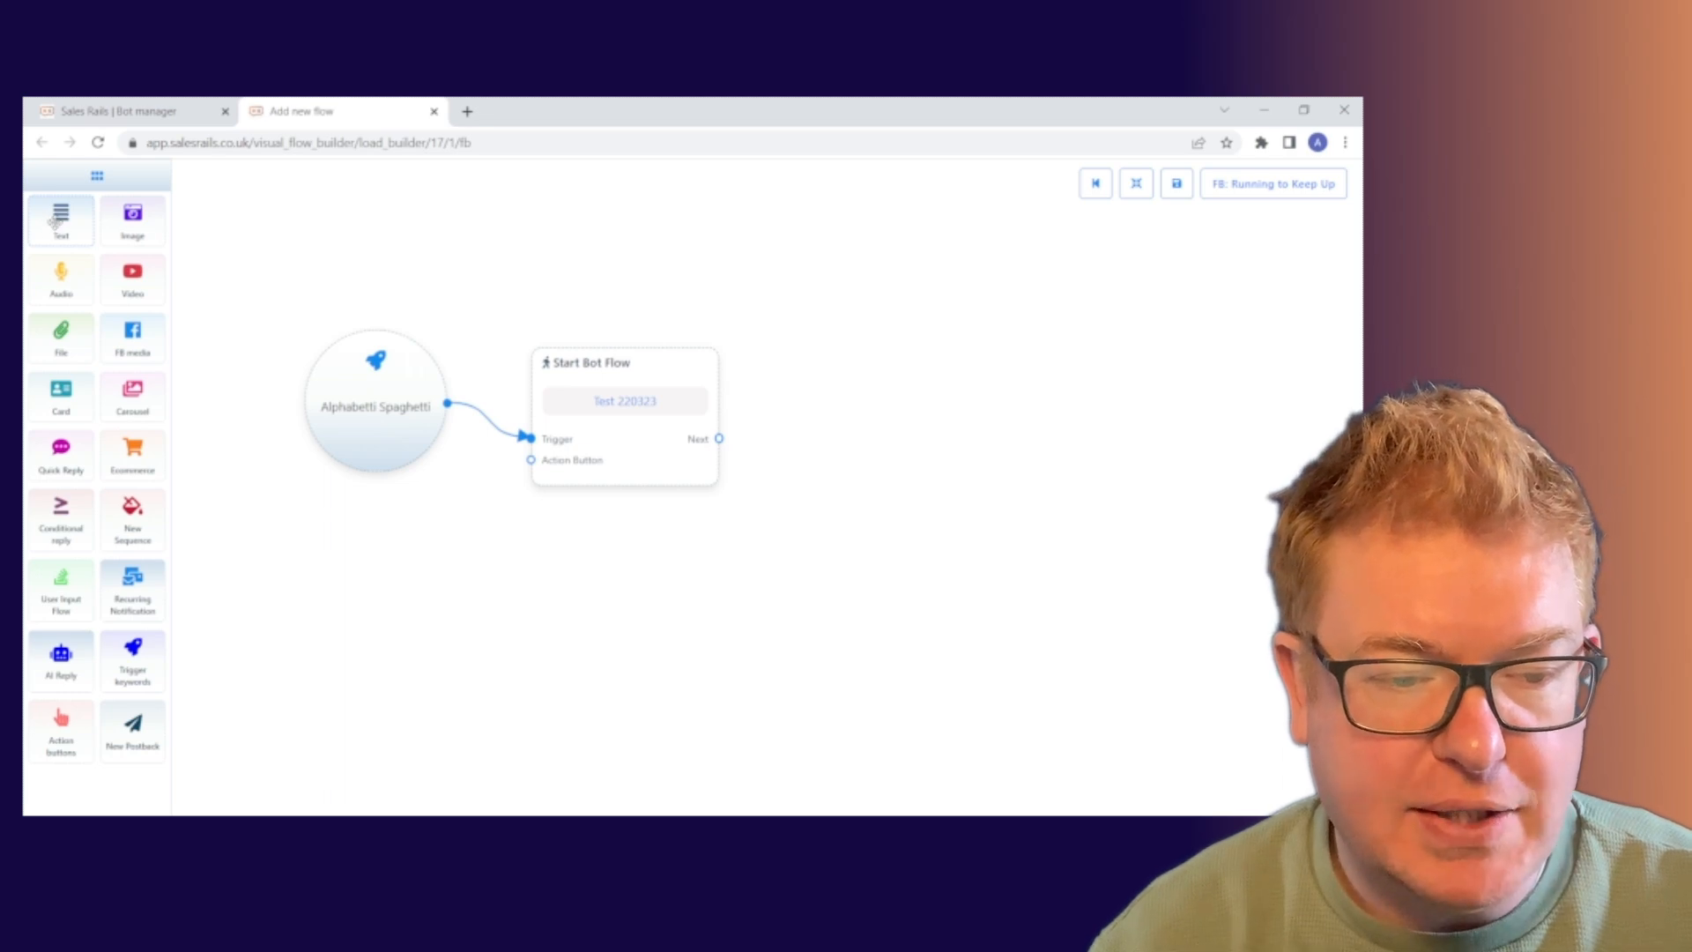
{"action": "left_click_drag", "start_coordinate": [51, 220], "coordinate": [923, 361]}
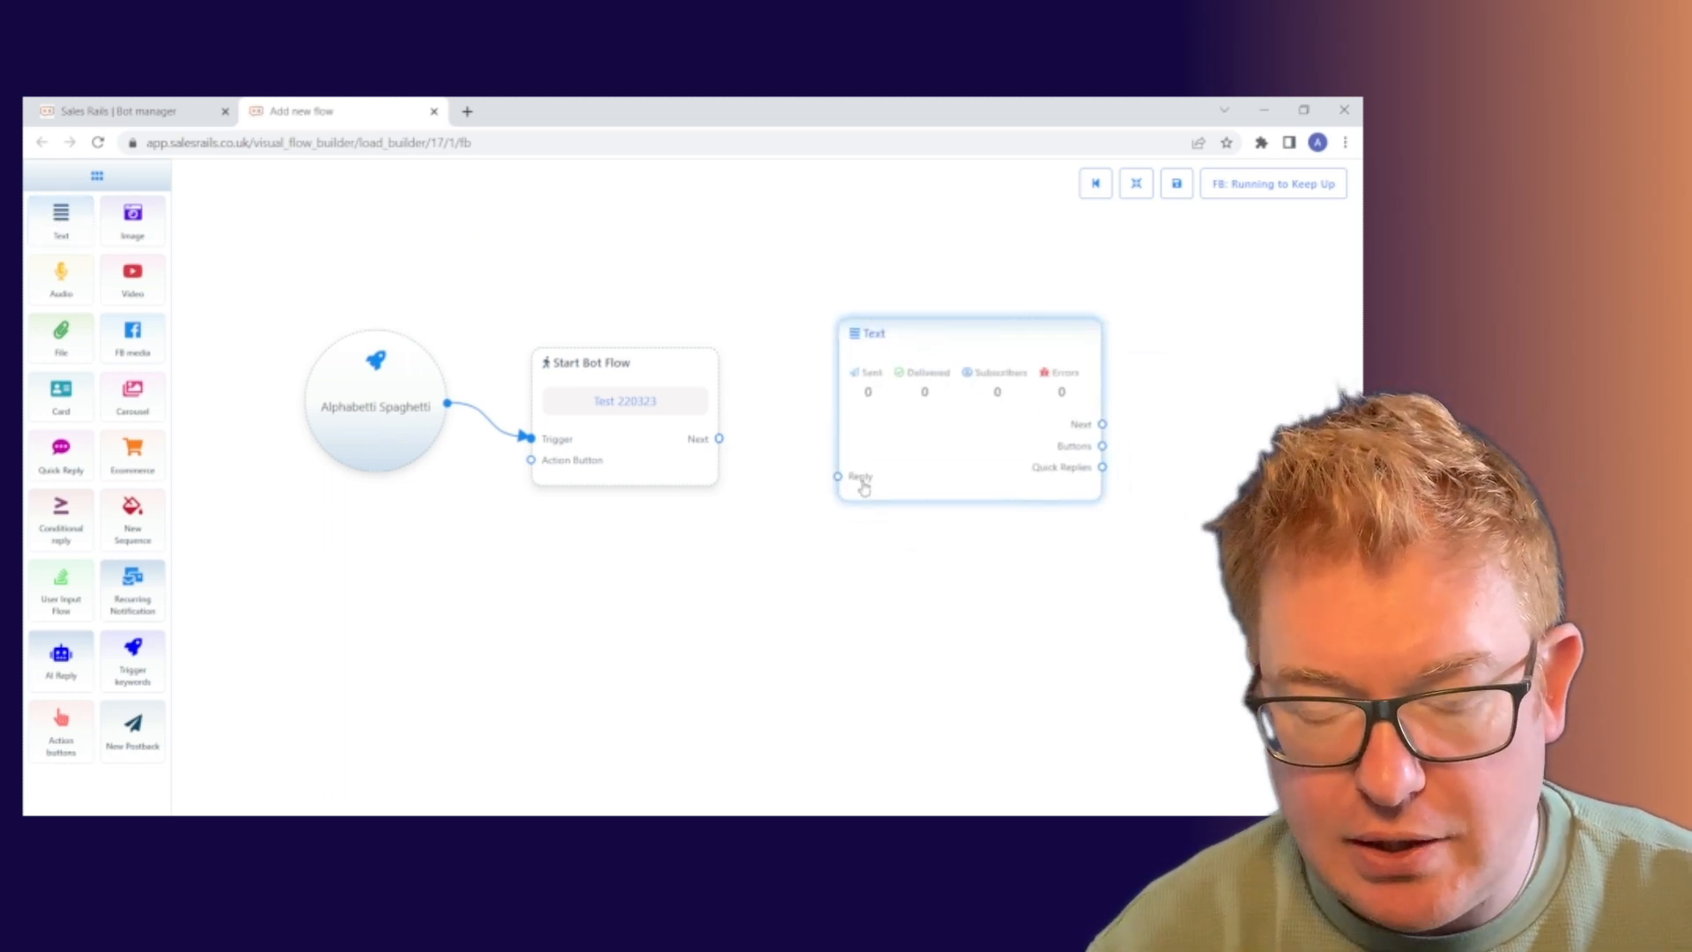
{"action": "right_click", "coordinate": [917, 441]}
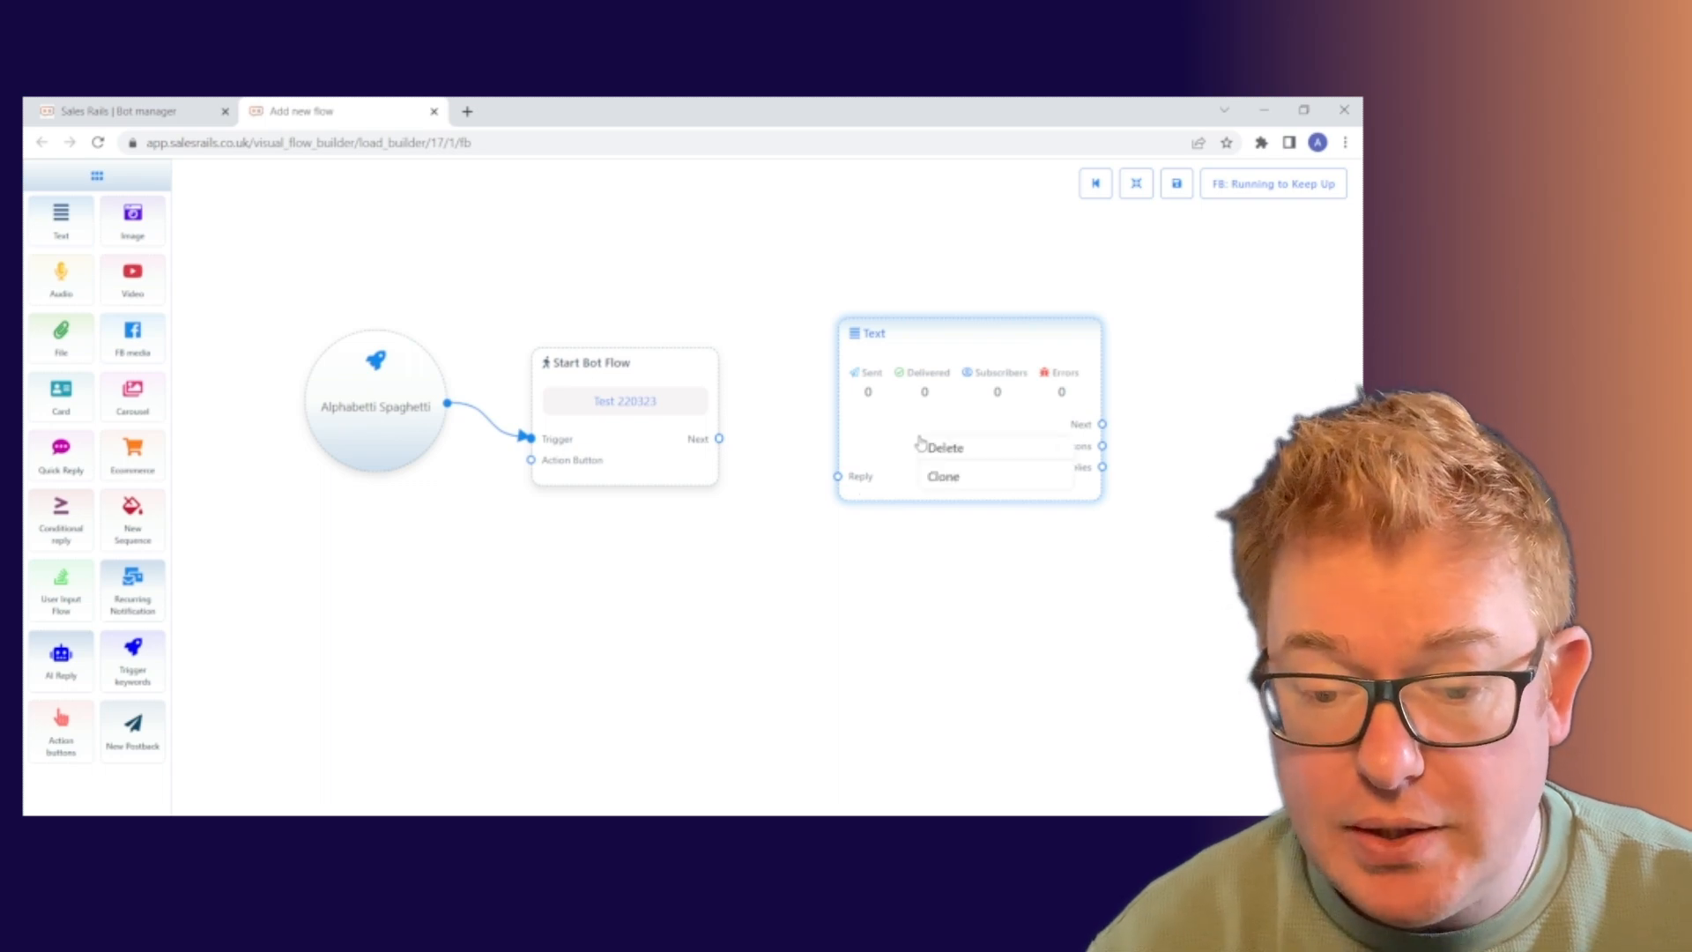
{"action": "left_click", "coordinate": [963, 454]}
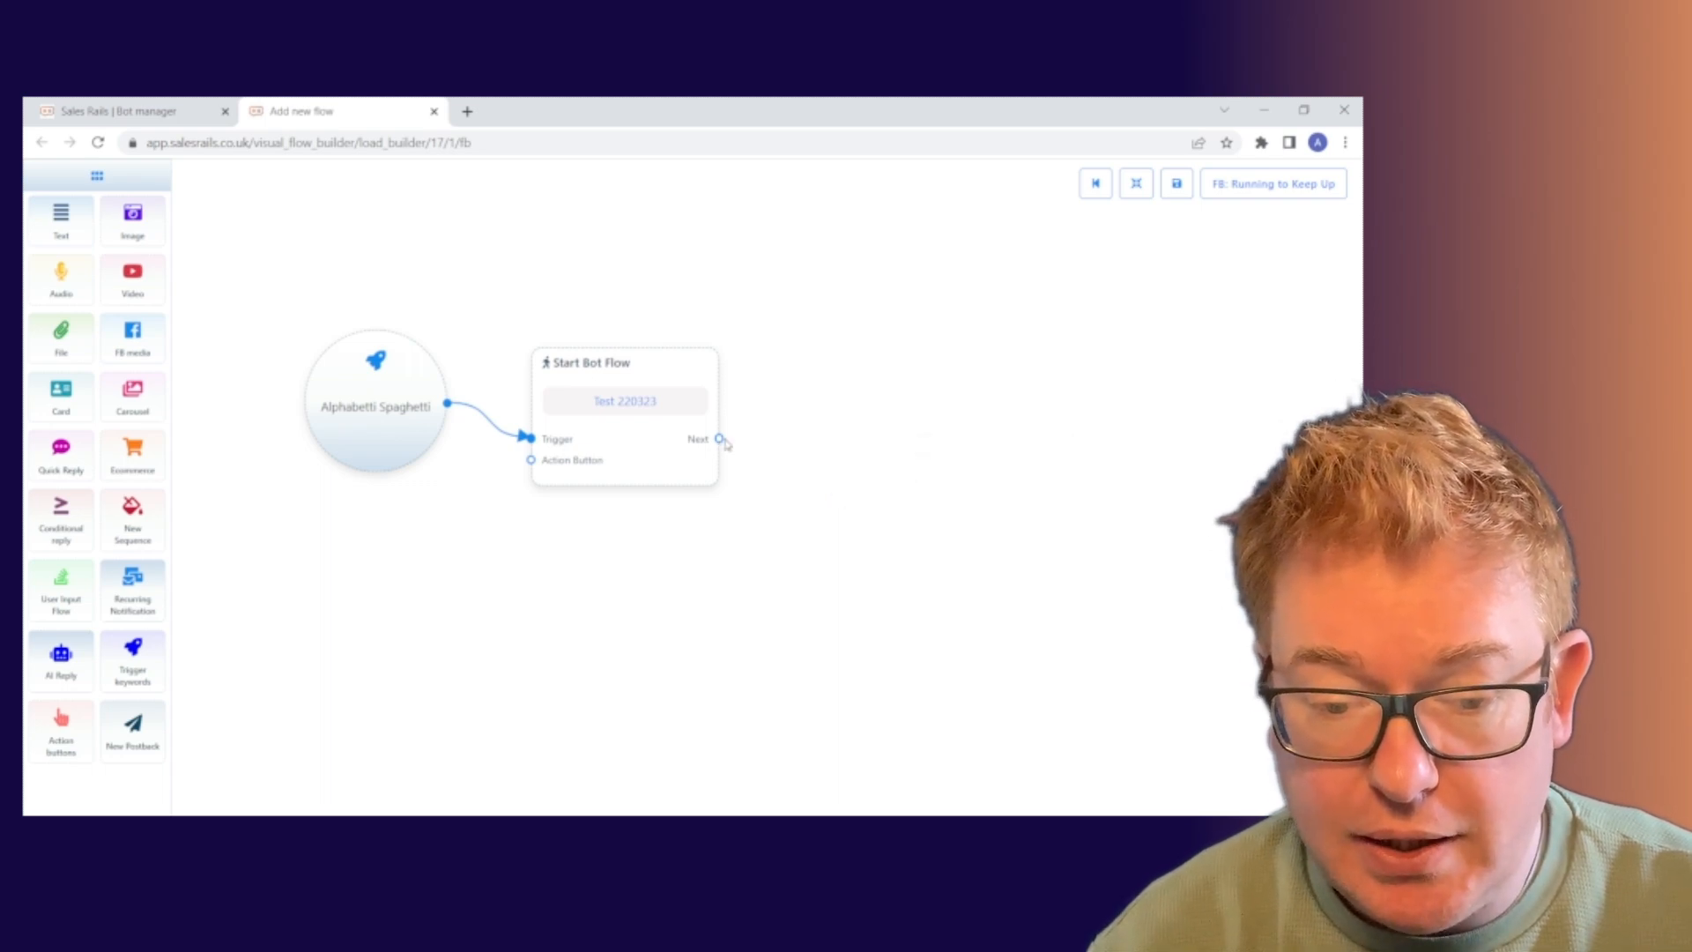
Attach a Text step to Start Bot Flow's Next output and open its message settings.
{"action": "left_click_drag", "start_coordinate": [720, 440], "coordinate": [812, 443]}
{"action": "left_click_drag", "start_coordinate": [719, 437], "coordinate": [895, 271]}
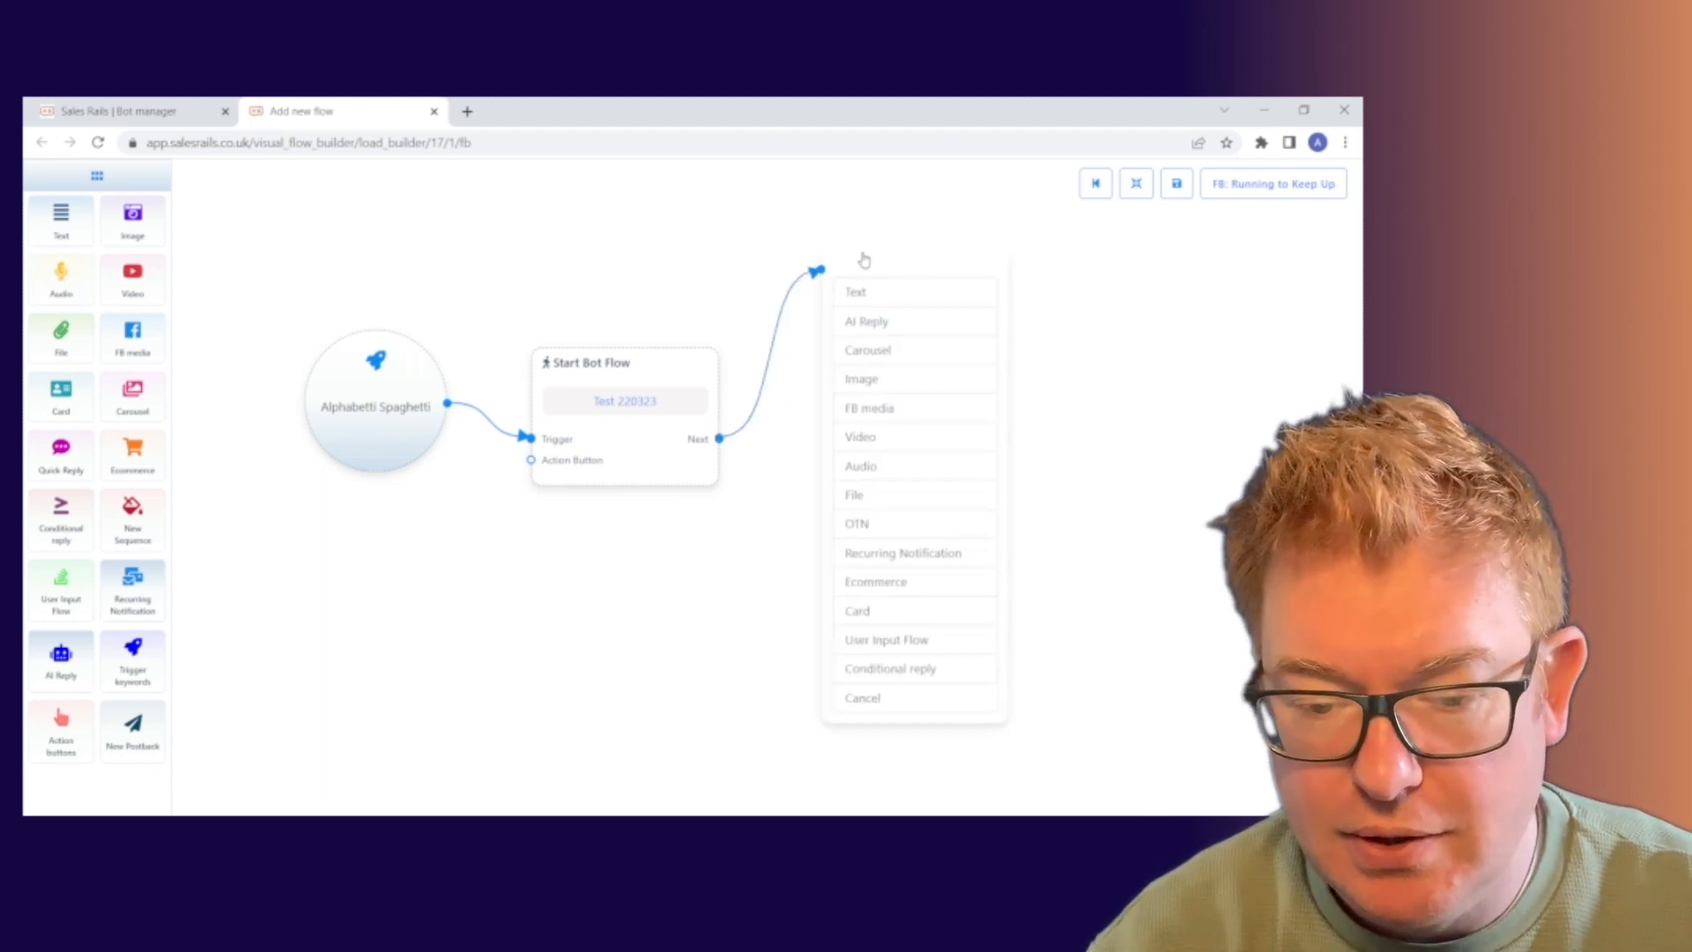
{"action": "left_click", "coordinate": [881, 295]}
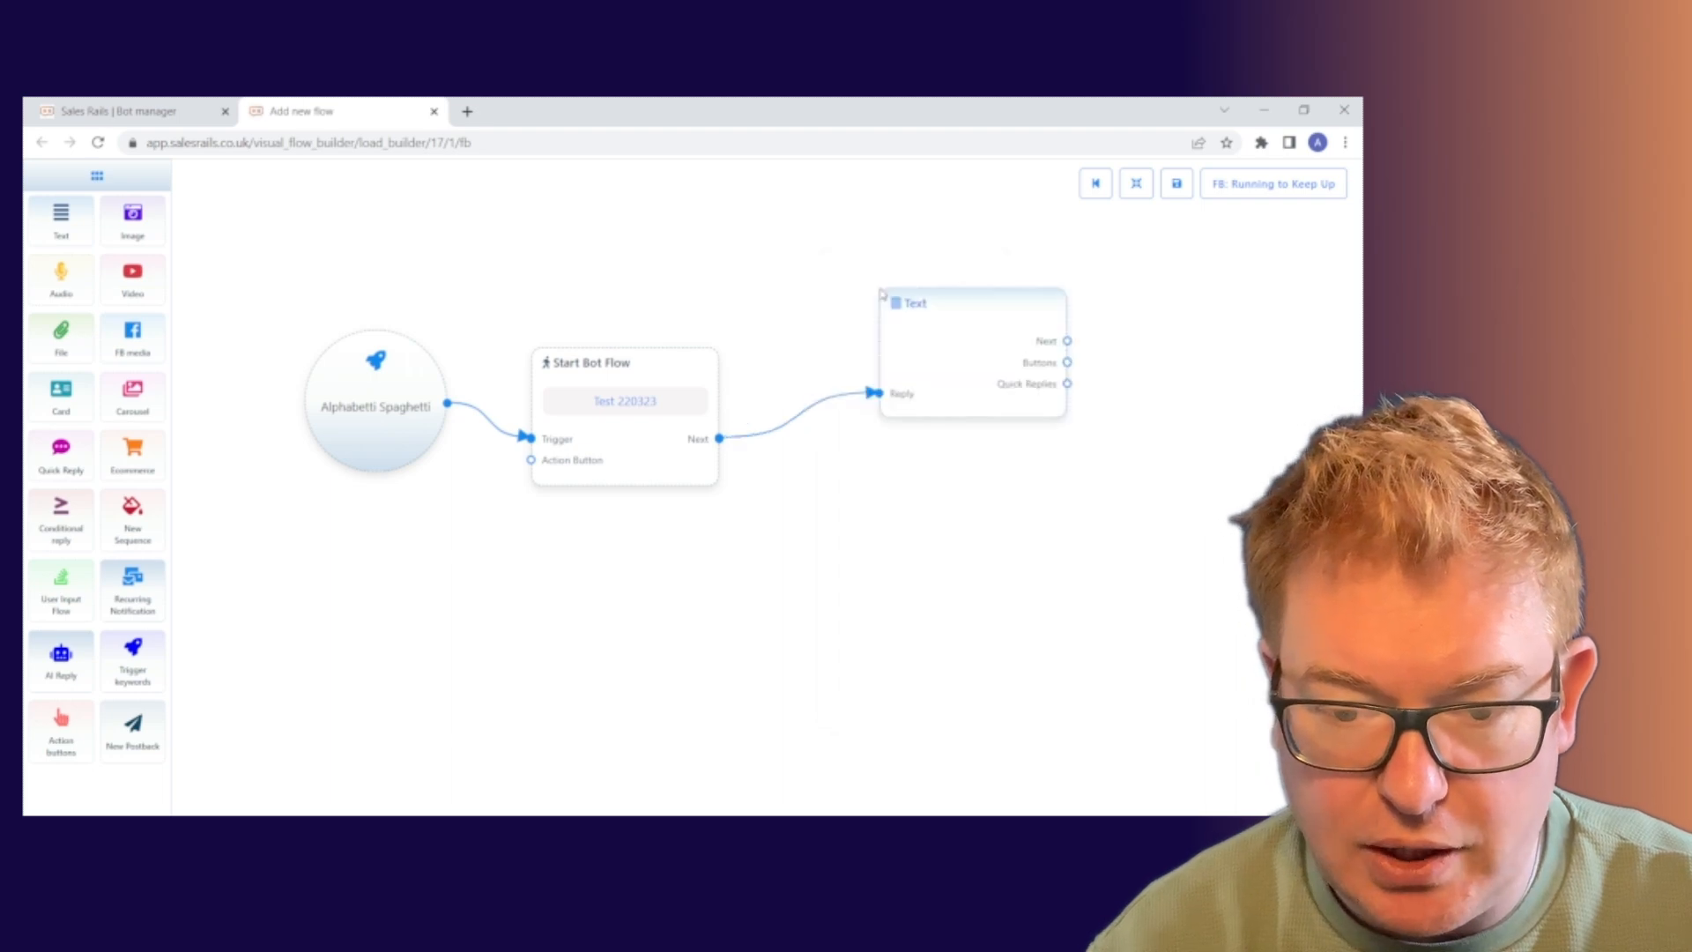
{"action": "left_click_drag", "start_coordinate": [1009, 310], "coordinate": [919, 349]}
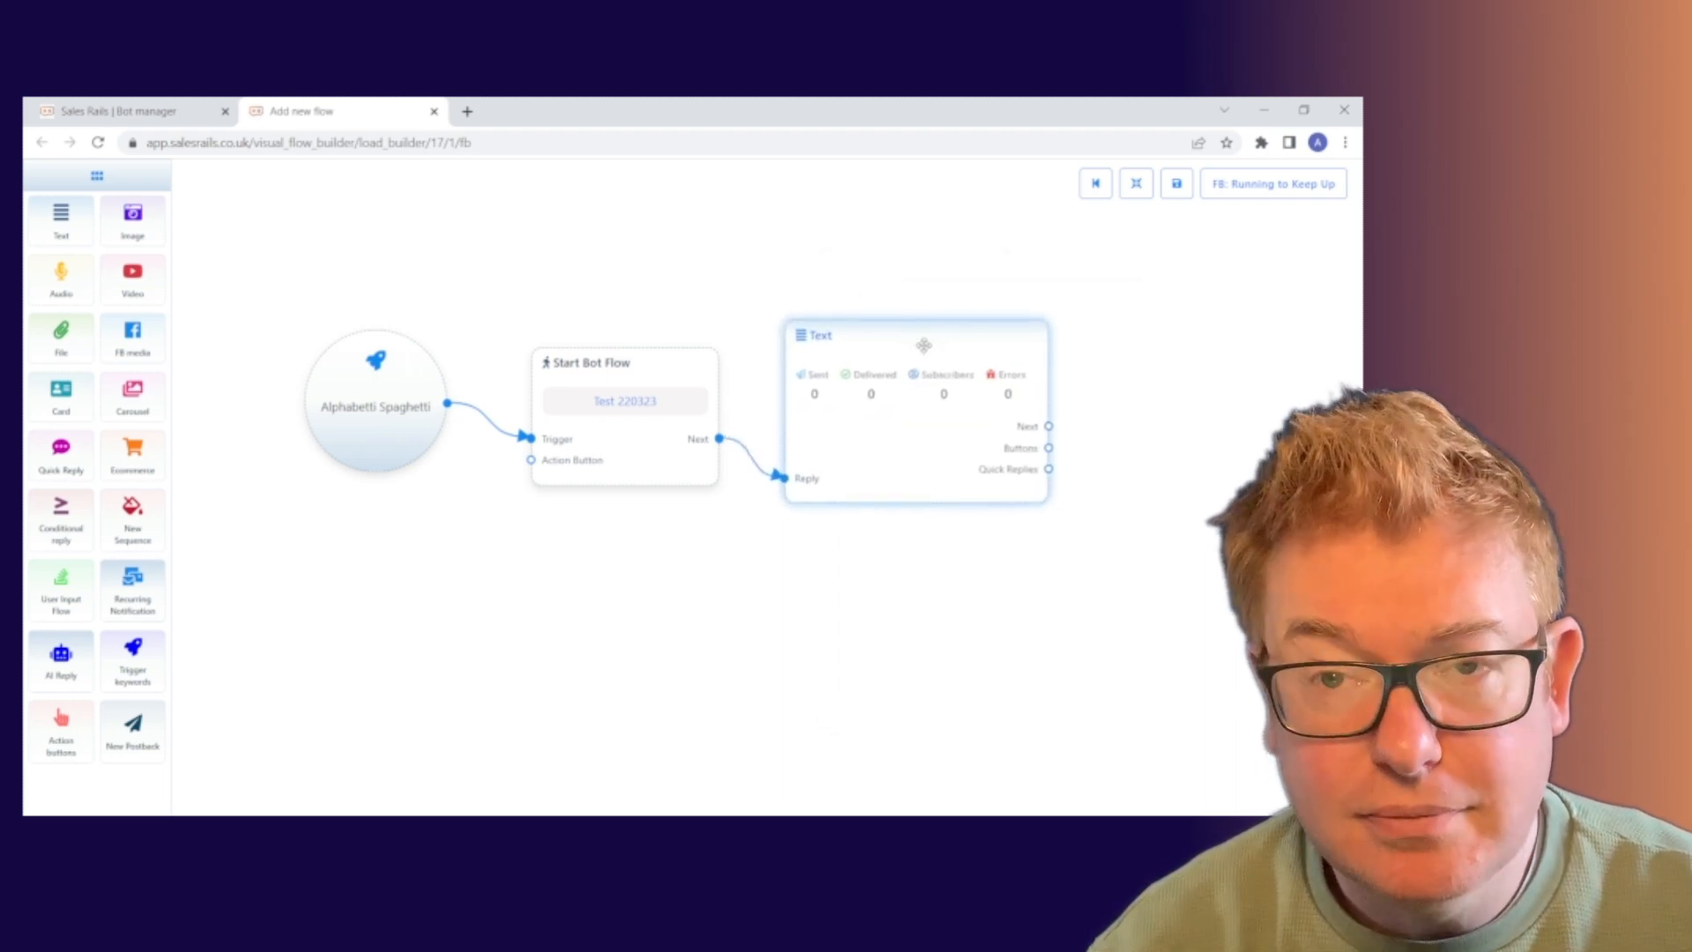
{"action": "double_click", "coordinate": [923, 345]}
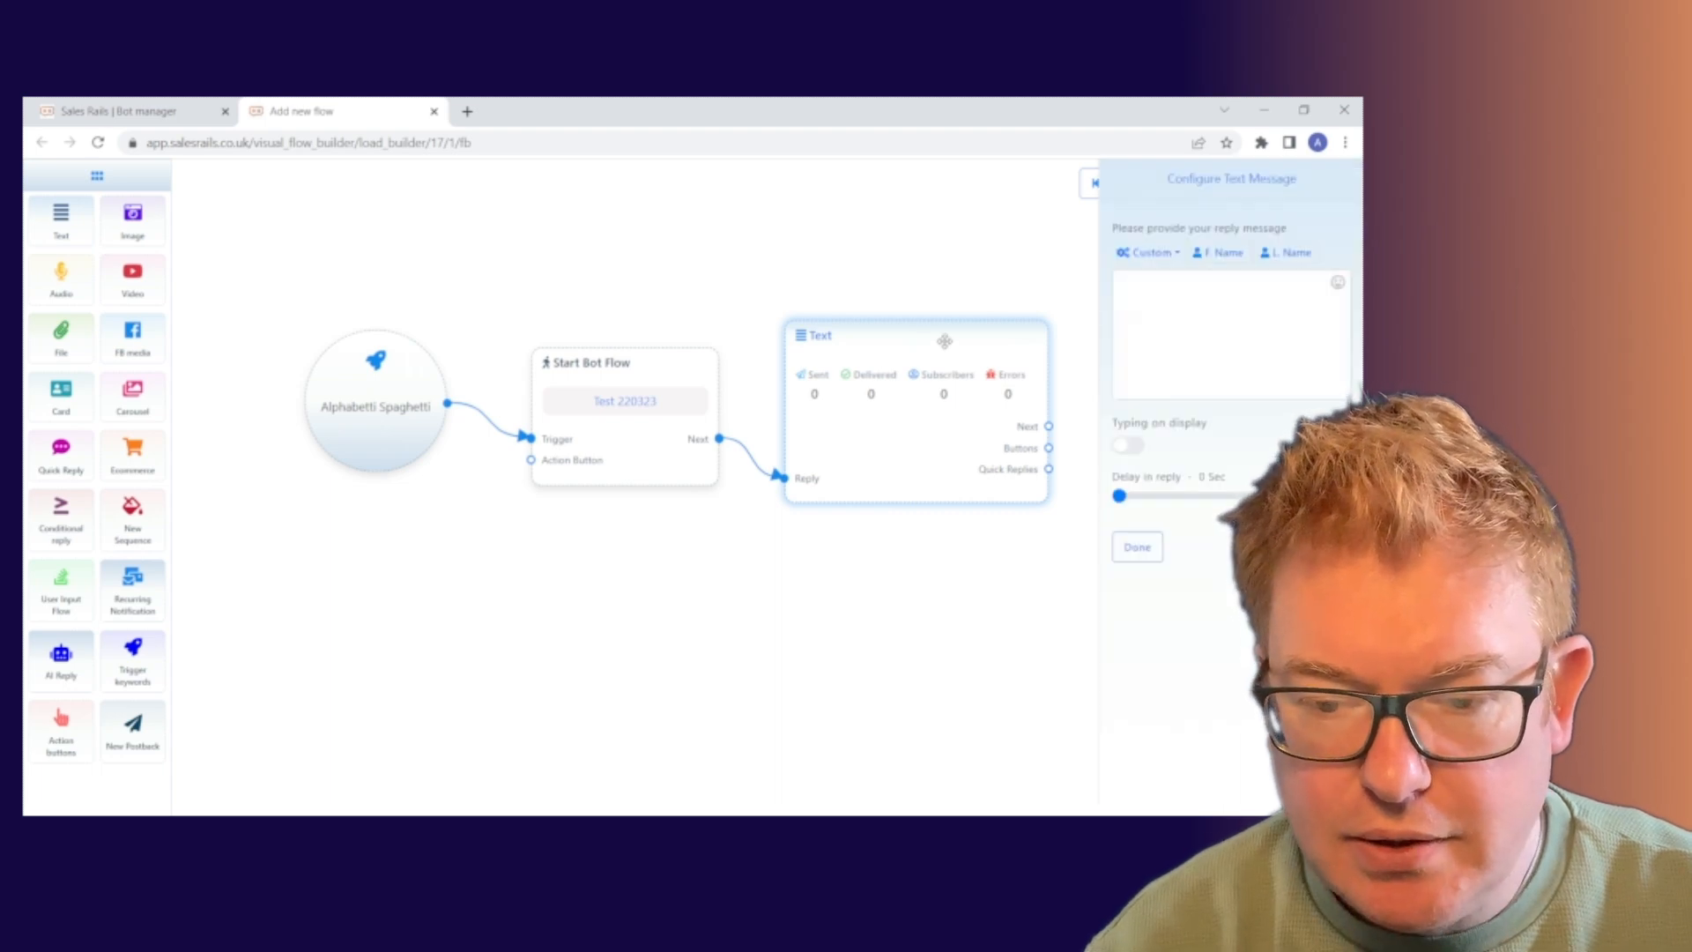
{"action": "left_click", "coordinate": [1166, 295]}
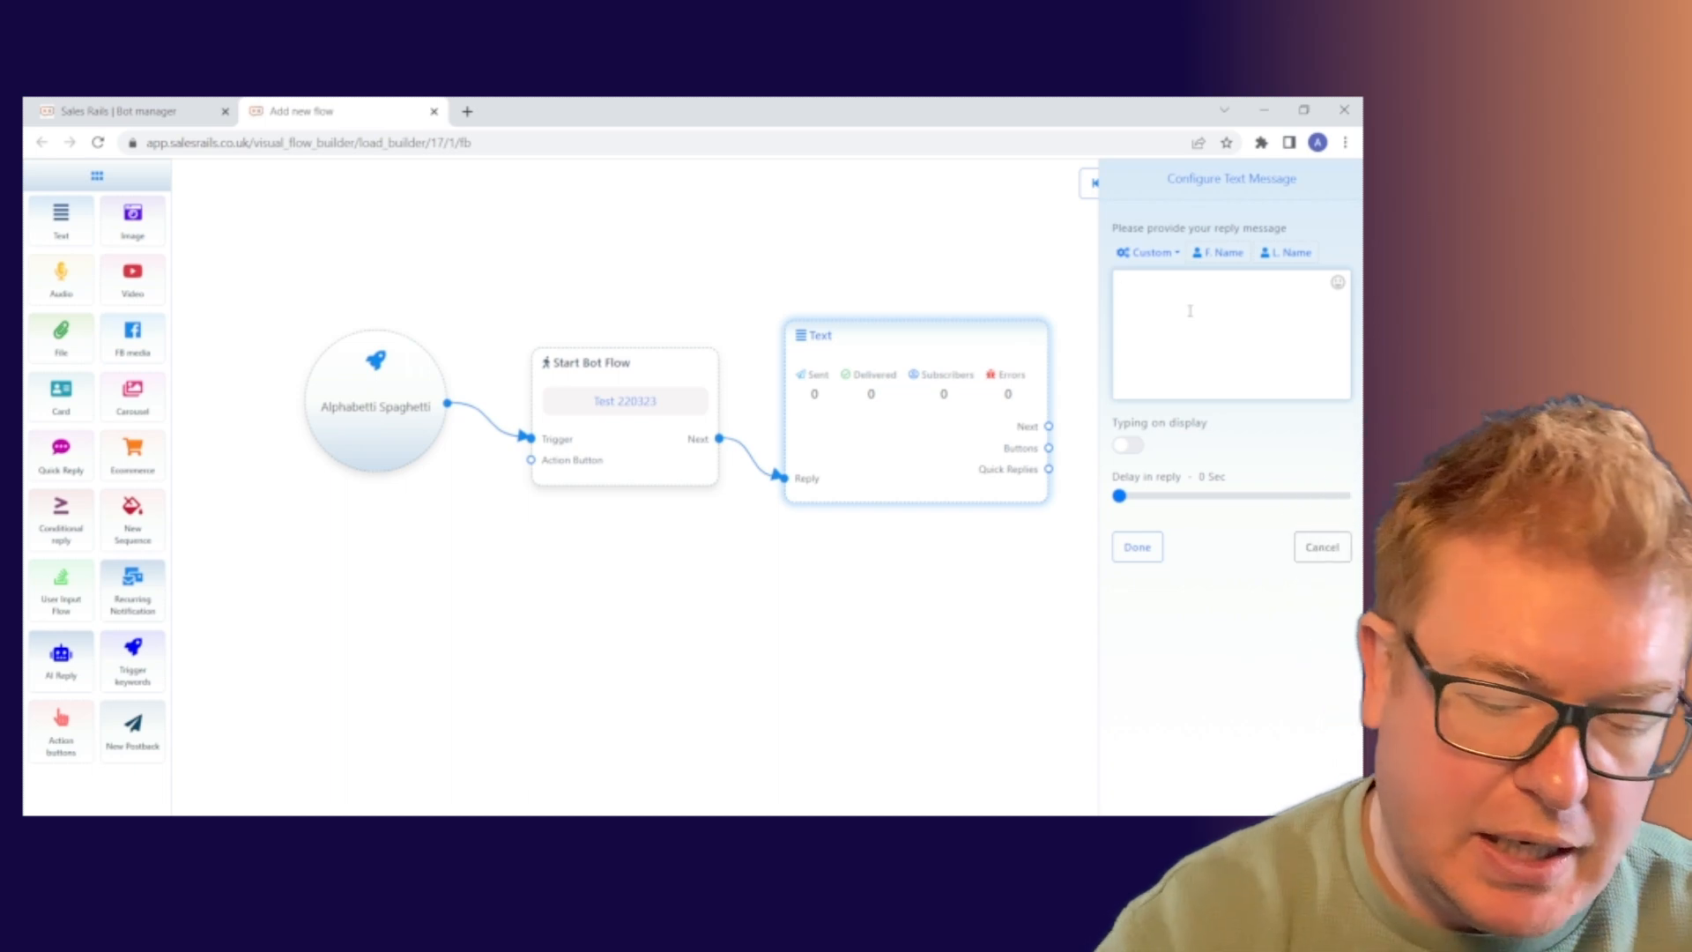
Write the reply 'Hi #LEAD_USER_FIRST_NAME# - thanks so much for your message.'.
{"action": "type", "text": "H"}
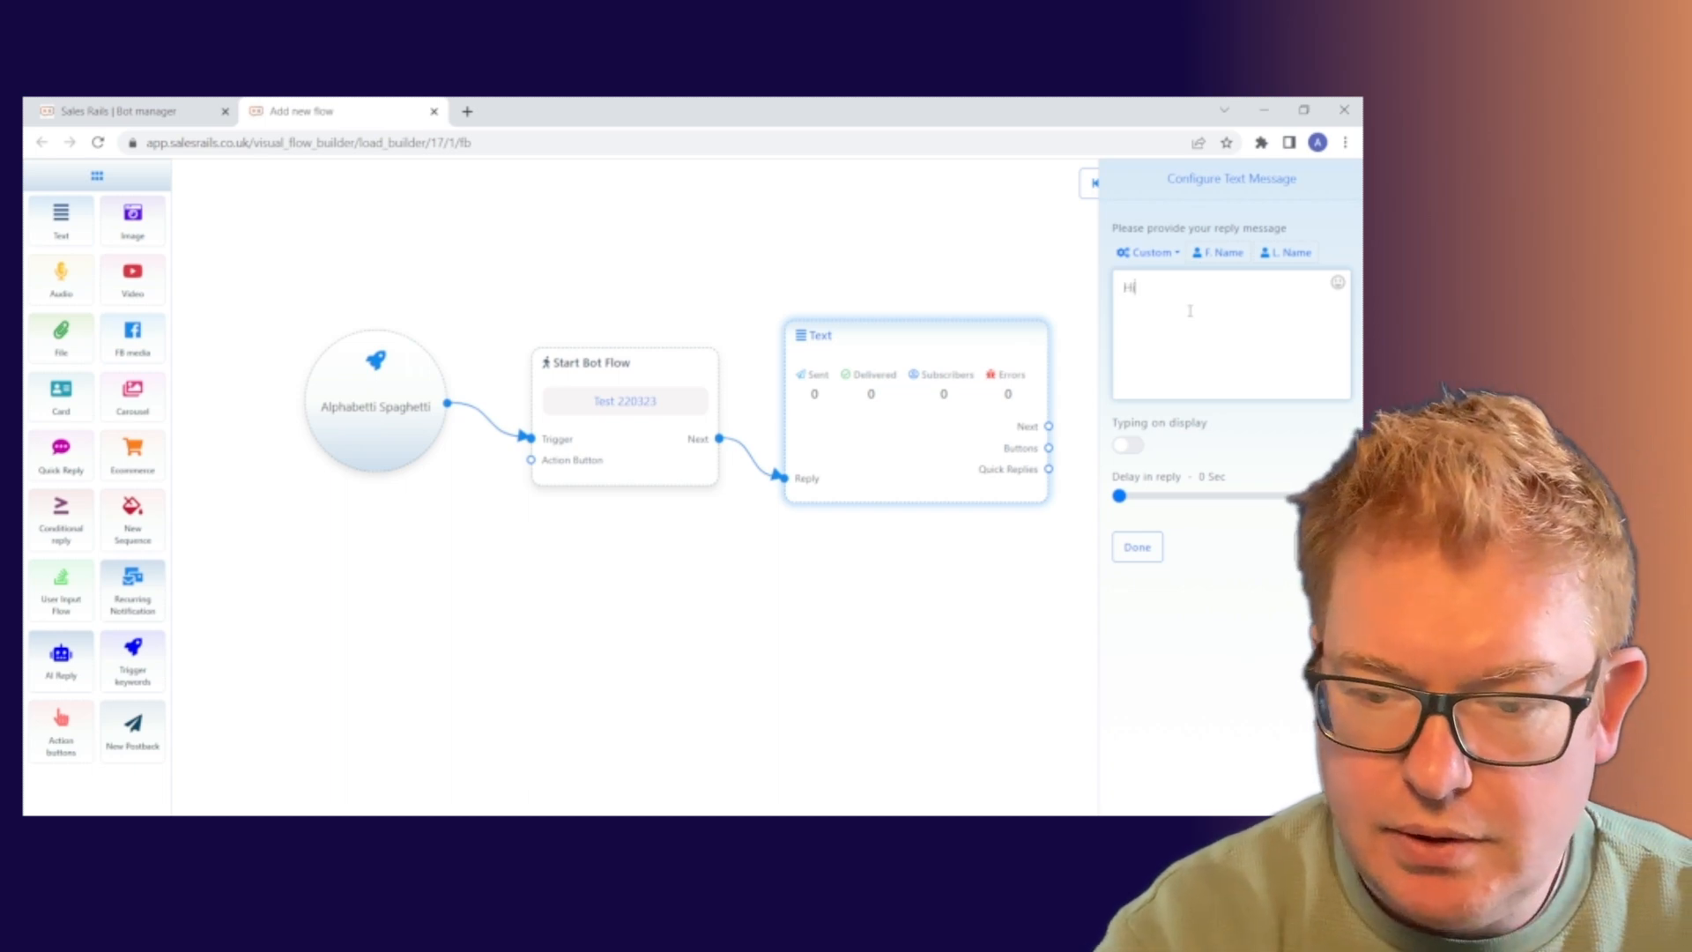
{"action": "type", "text": "i"}
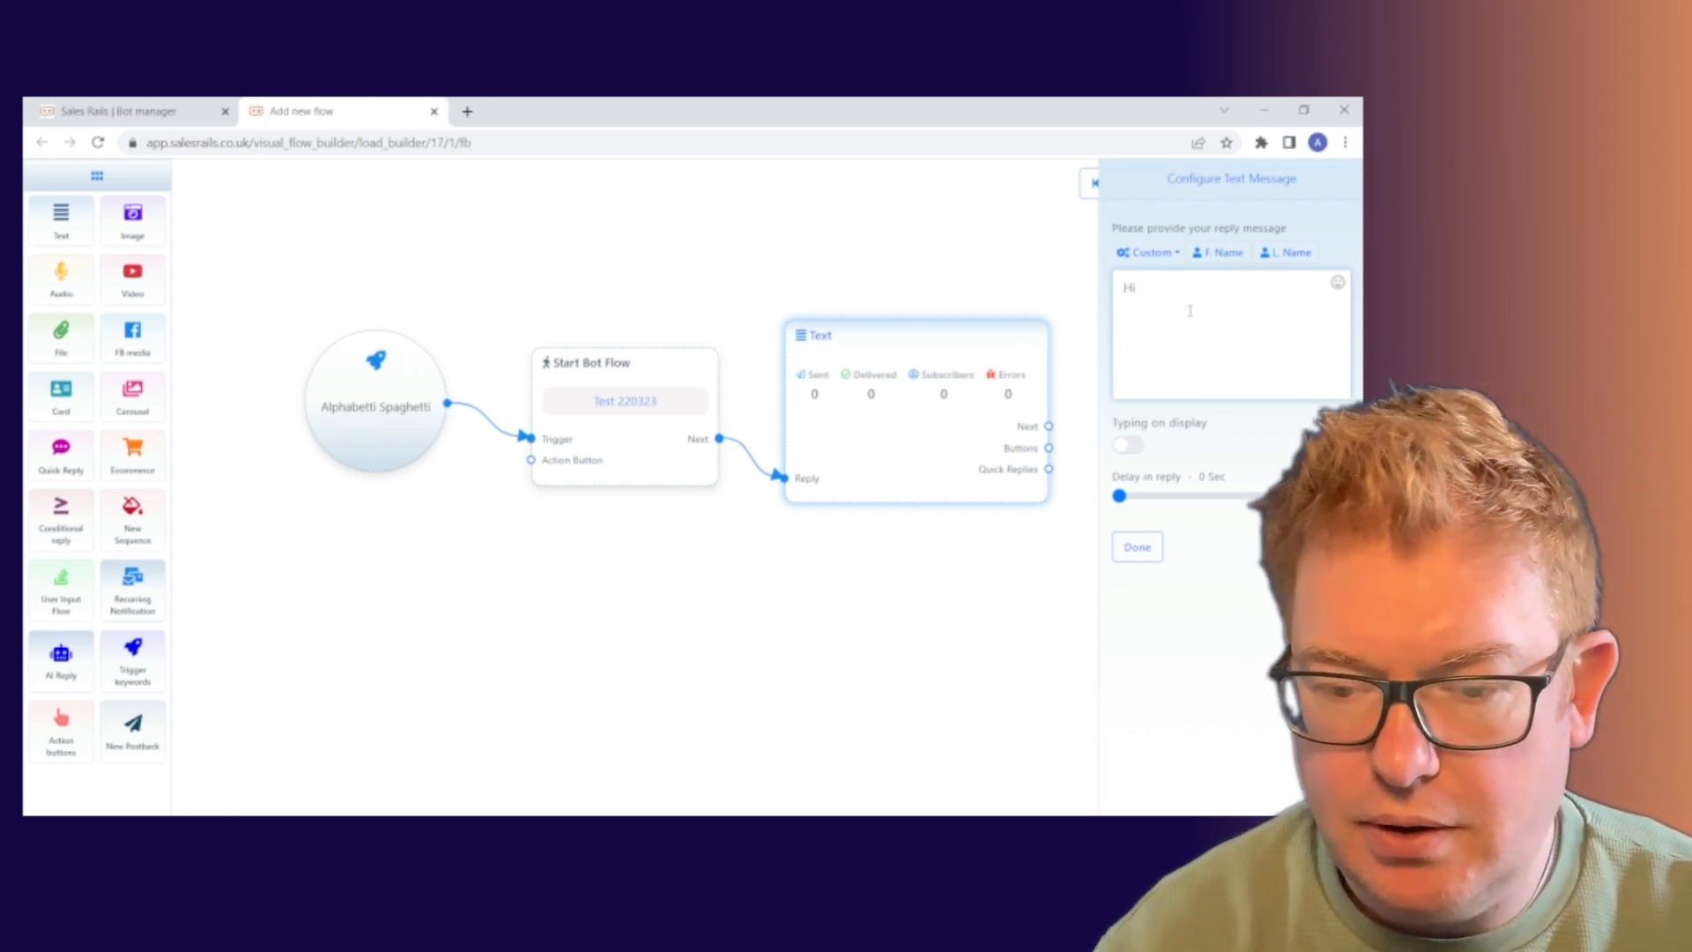
{"action": "left_click", "coordinate": [1200, 253]}
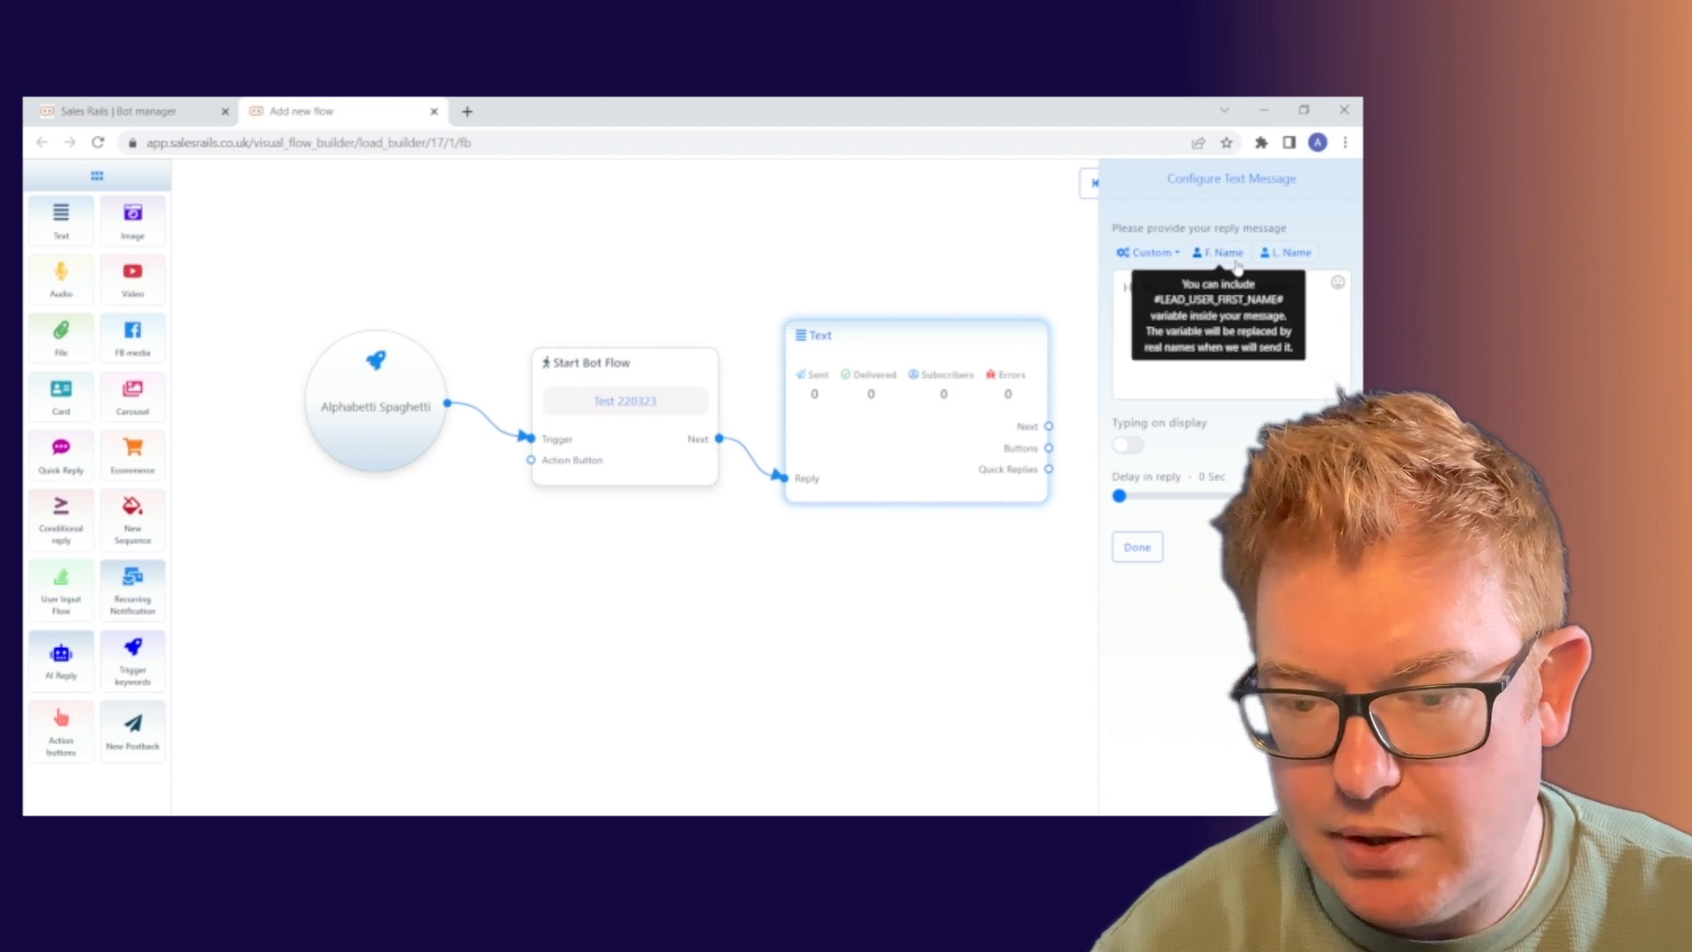
{"action": "left_click", "coordinate": [1302, 289]}
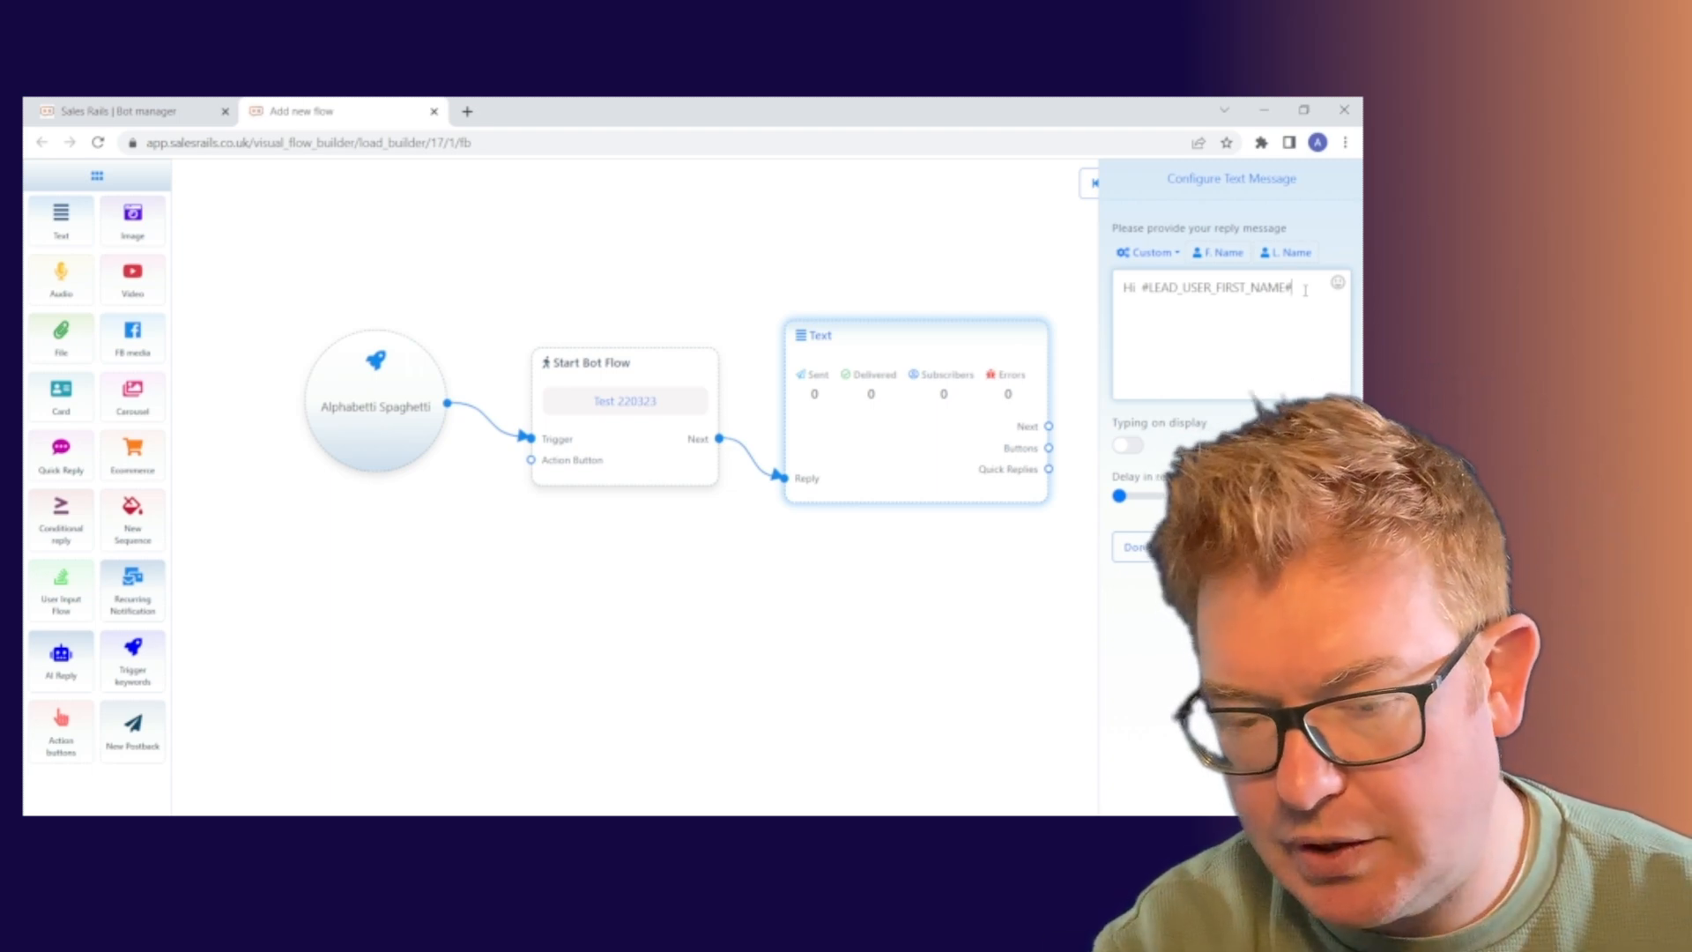
{"action": "type", "text": "- th"}
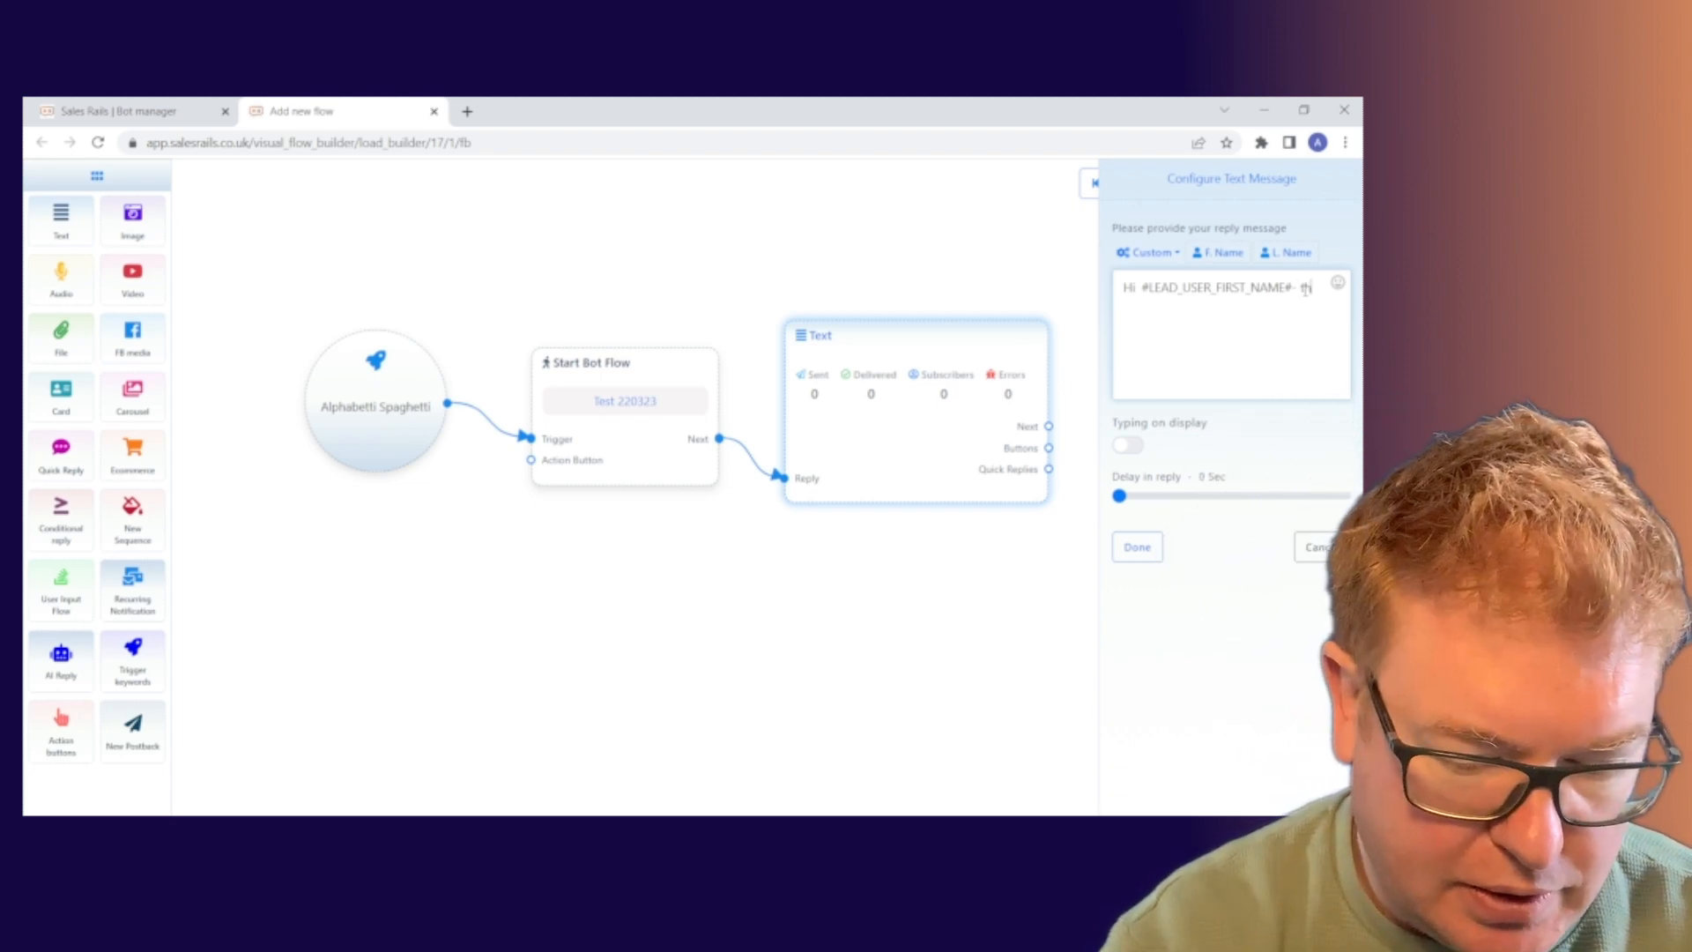
{"action": "type", "text": "anks"}
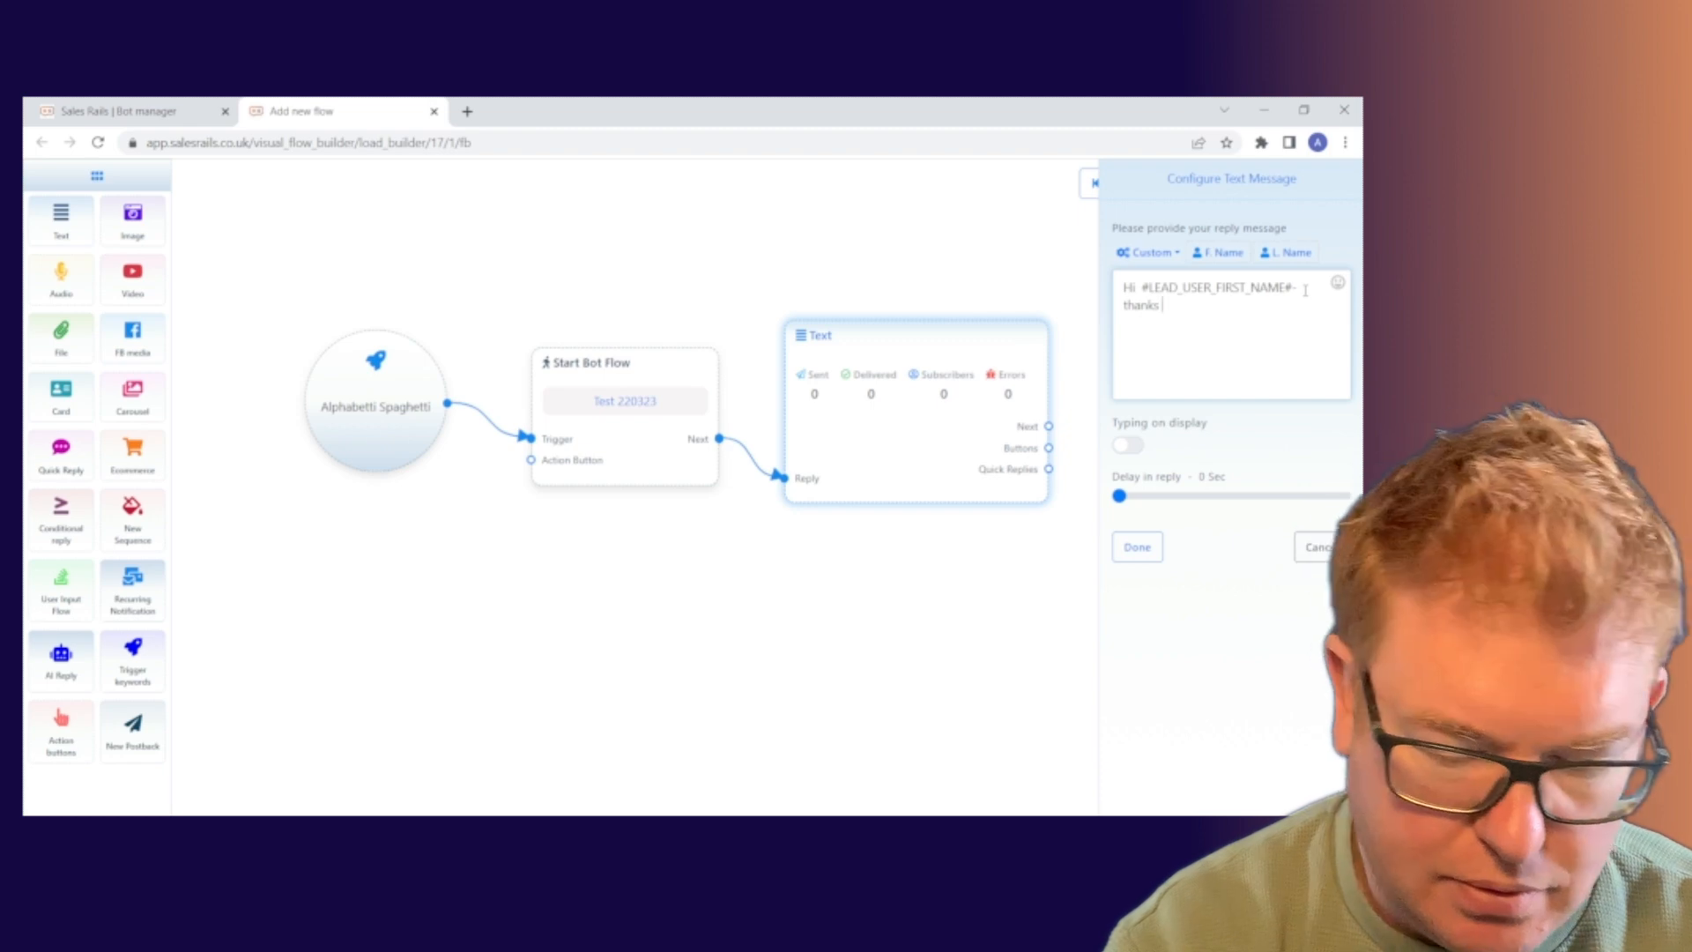
{"action": "type", "text": " so much fo"}
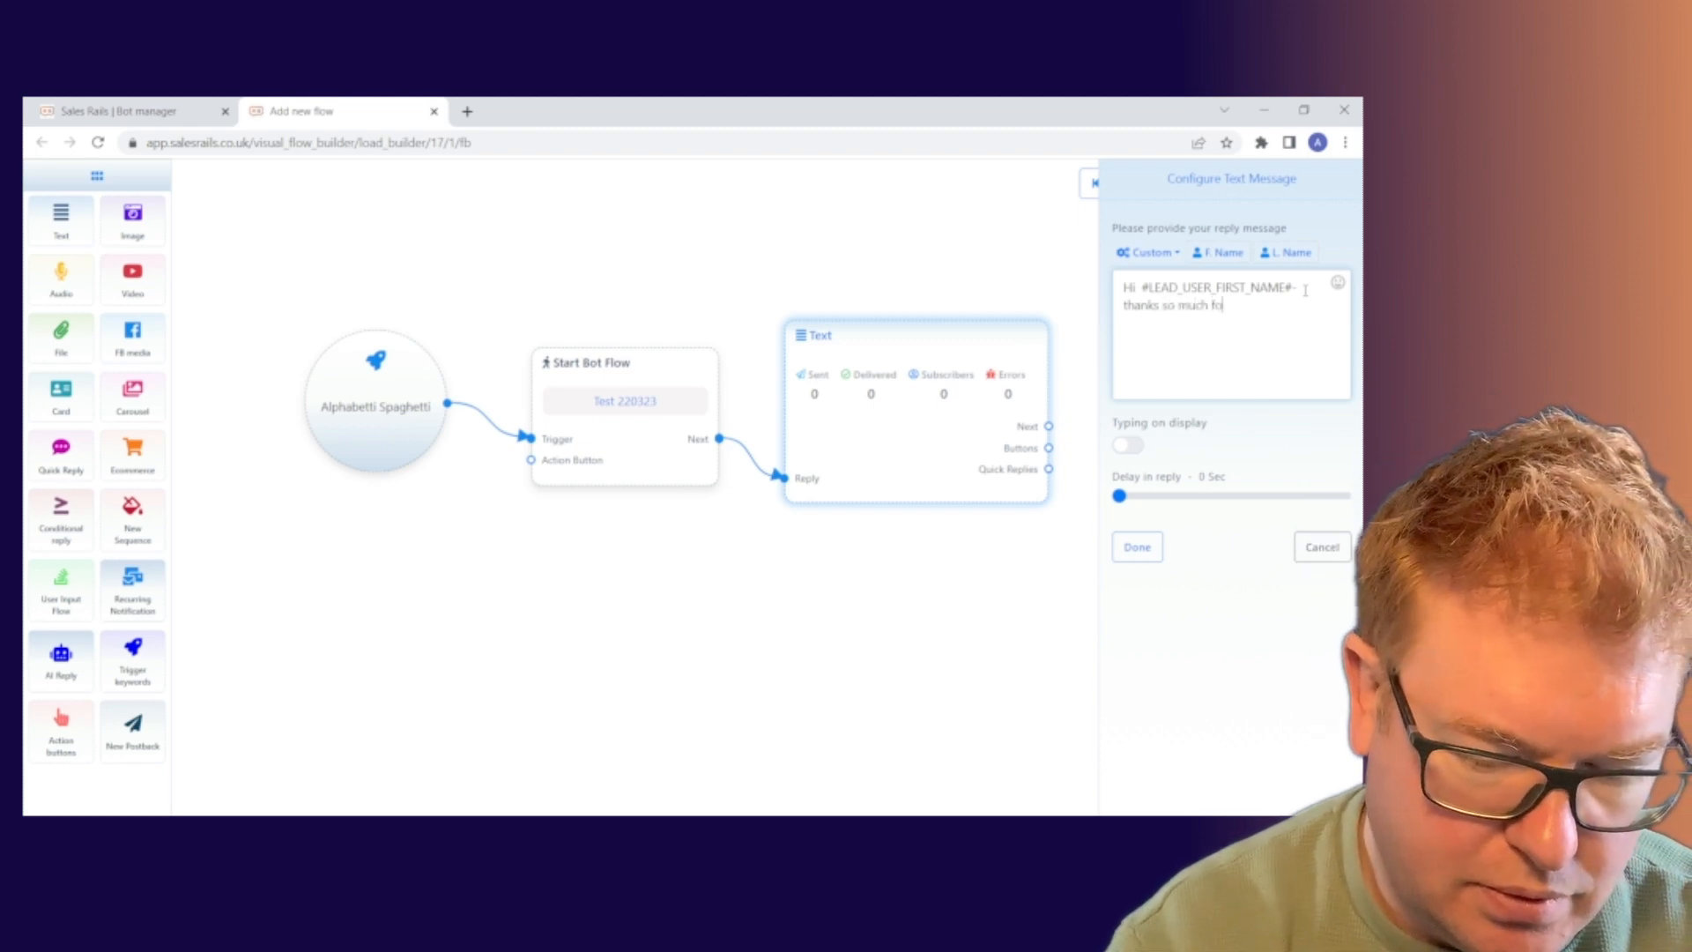
{"action": "type", "text": "r commenting"}
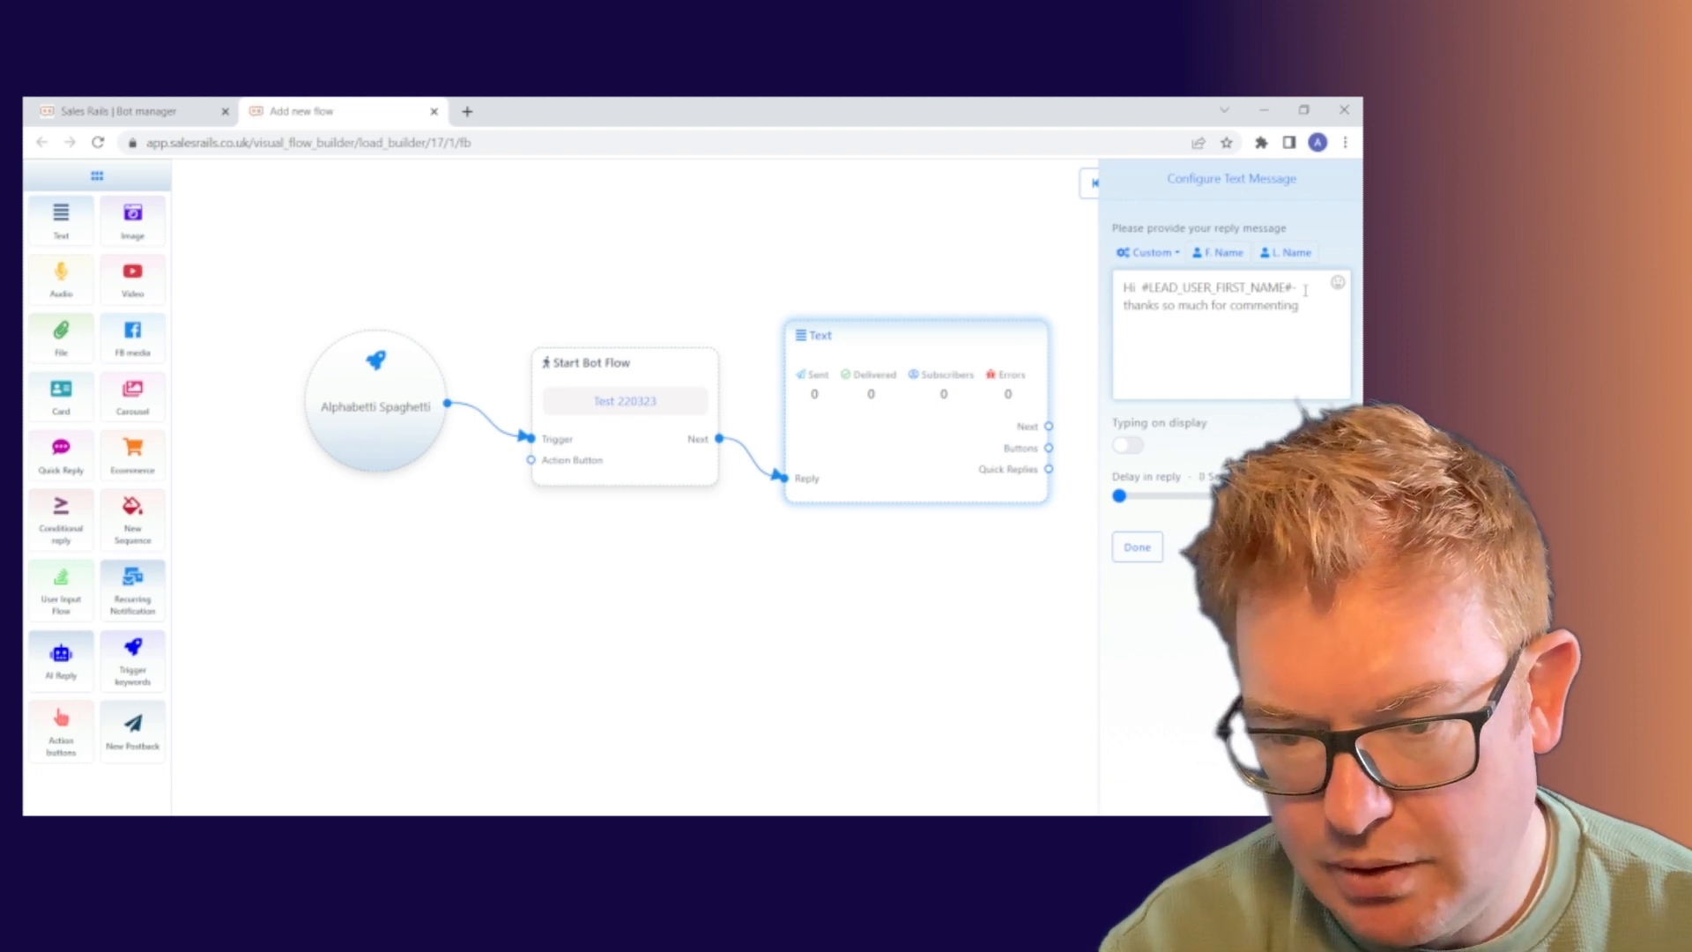
{"action": "key", "text": "BackSpace"}
{"action": "key", "text": "BackSpace"}
{"action": "key", "text": "BackSpace"}
{"action": "key", "text": "BackSpace"}
{"action": "key", "text": "BackSpace"}
{"action": "key", "text": "BackSpace"}
{"action": "key", "text": "BackSpace"}
{"action": "key", "text": "BackSpace"}
{"action": "key", "text": "BackSpace"}
{"action": "key", "text": "BackSpace"}
{"action": "type", "text": "yo"}
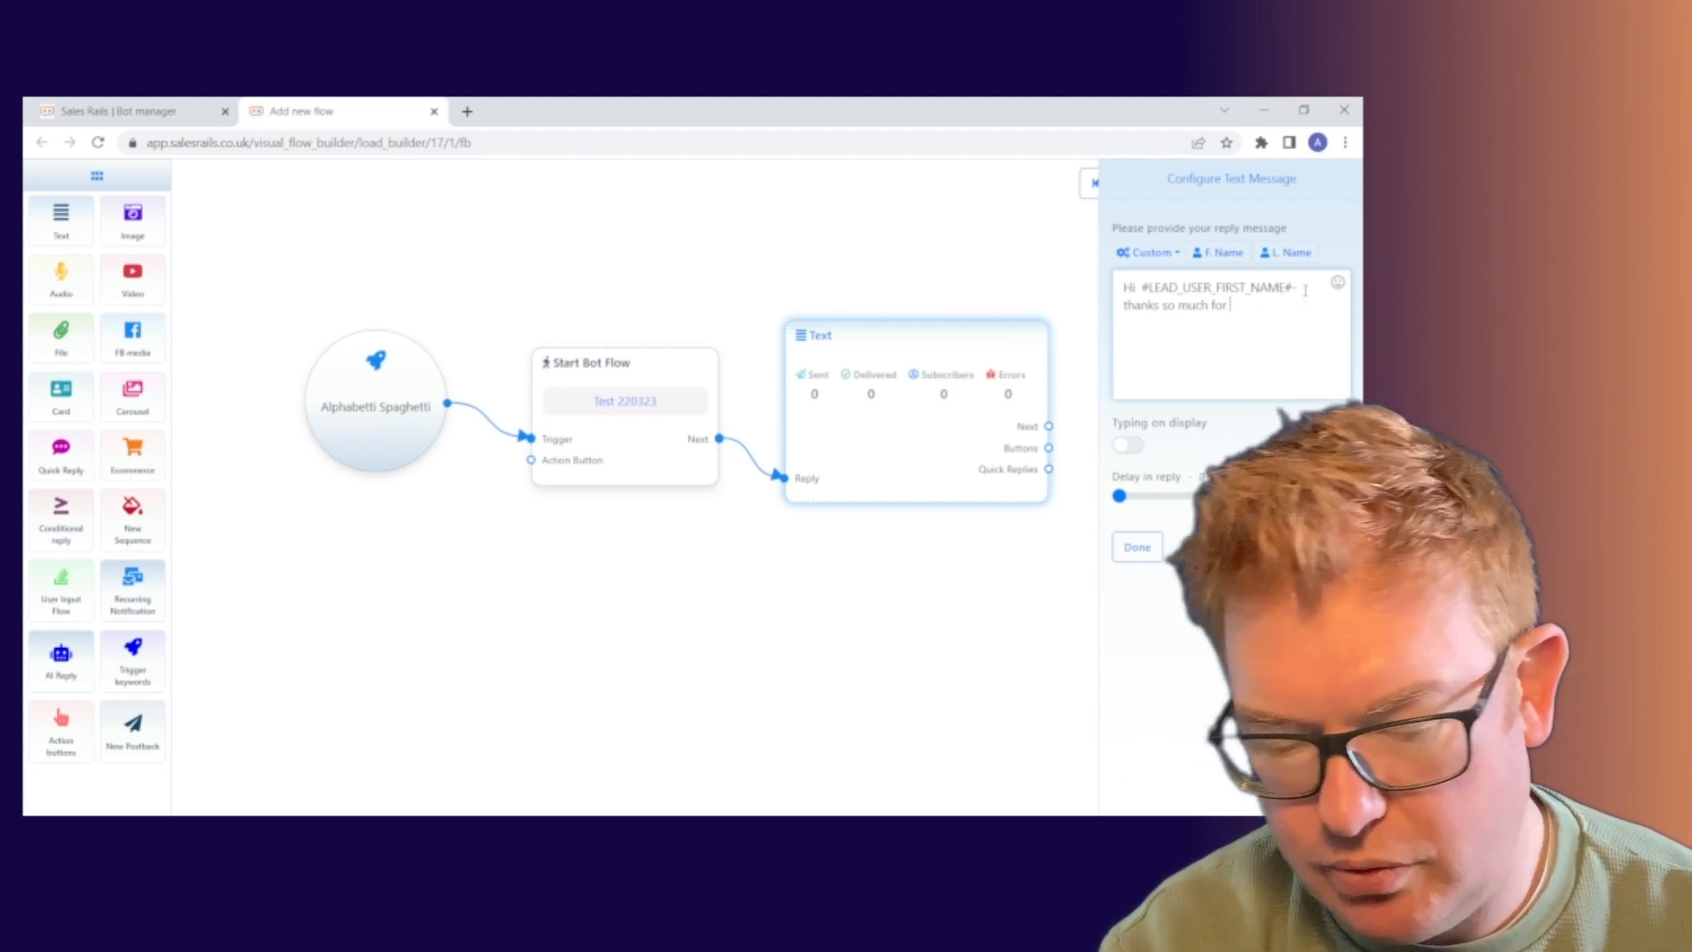
{"action": "type", "text": "ur me"}
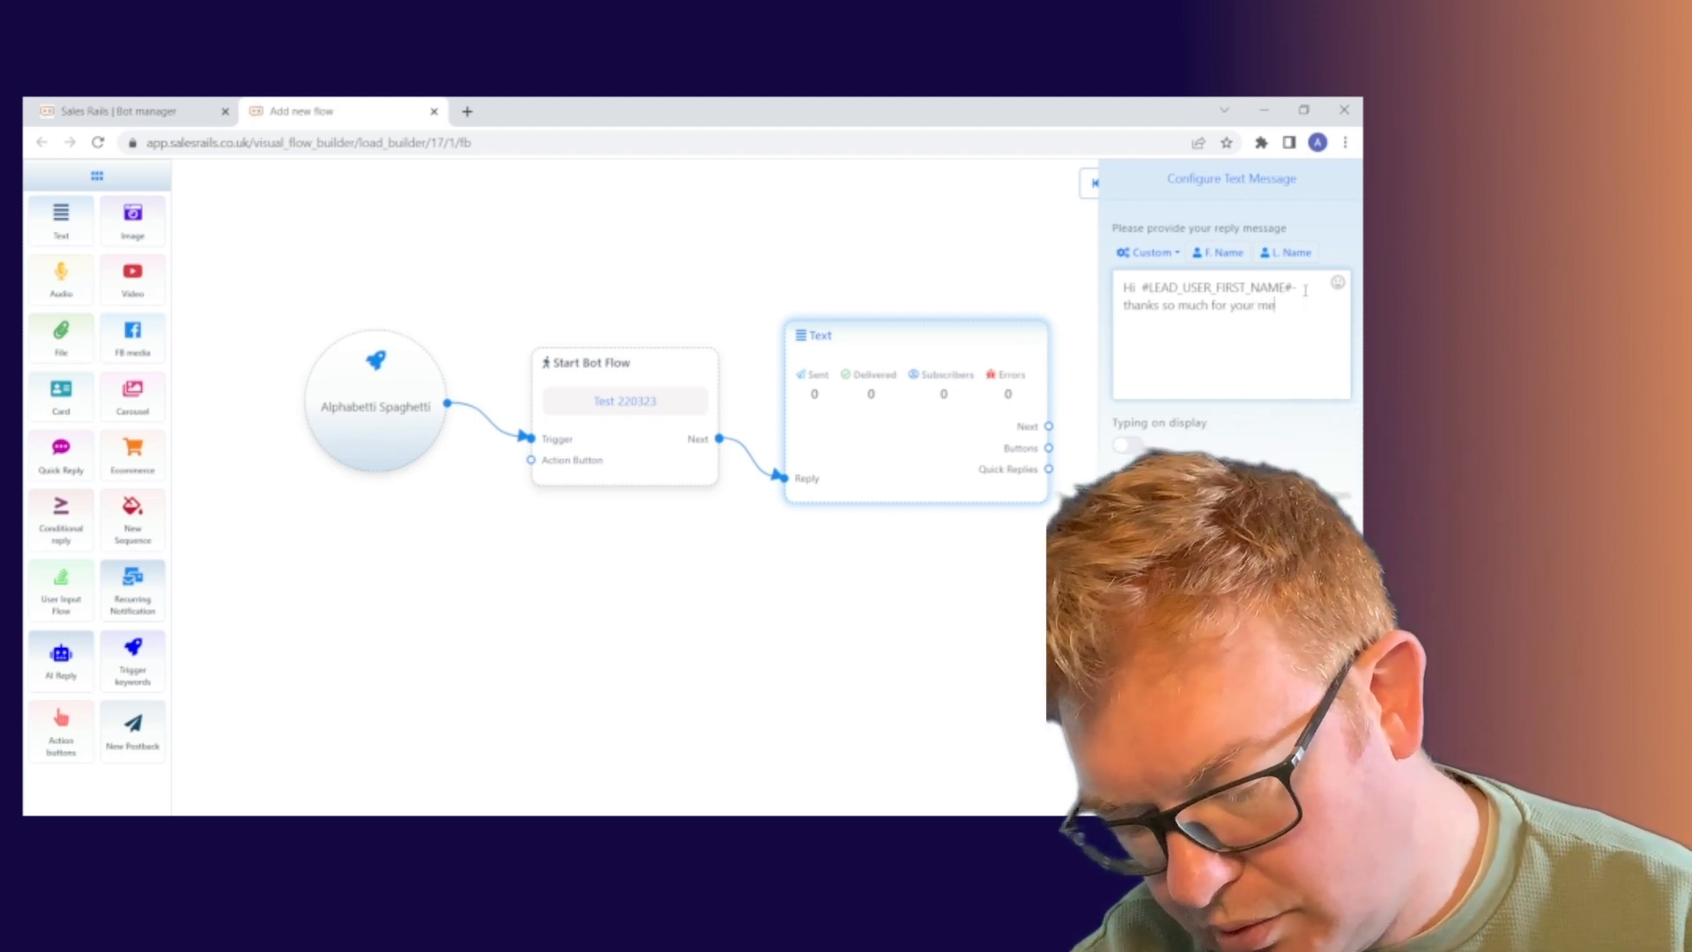
{"action": "type", "text": "ssage"}
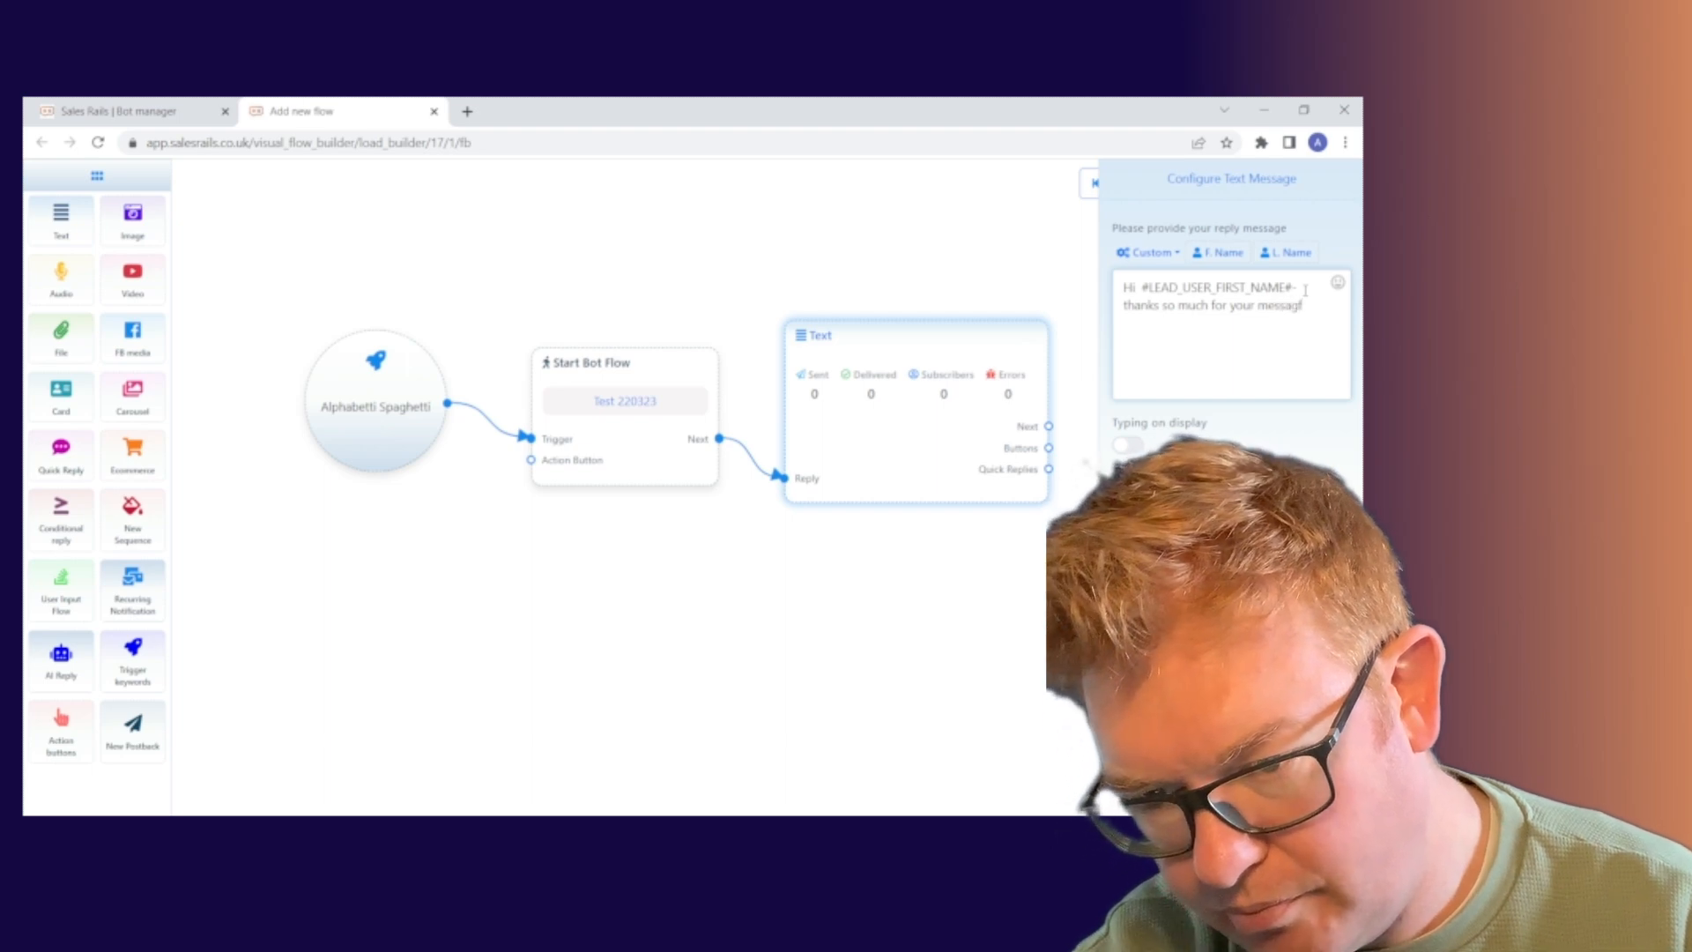
{"action": "type", "text": "."}
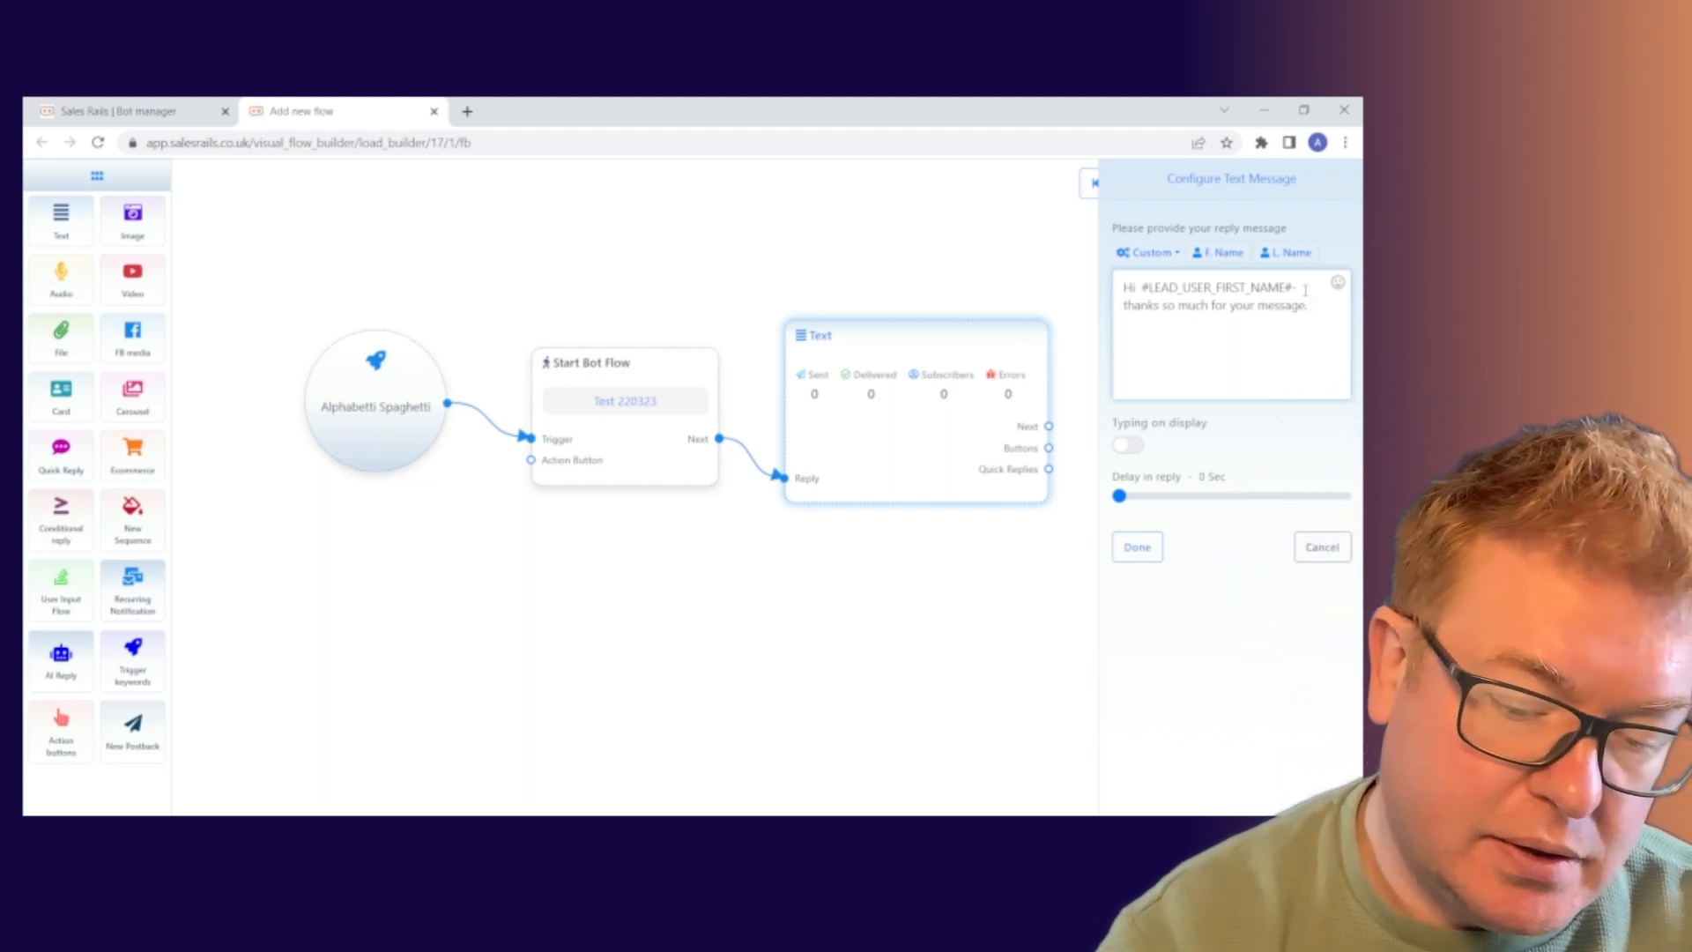
Continue the reply with 'I am Kup the Running 2 Keep Up automated assistant'.
{"action": "type", "text": "I'm"}
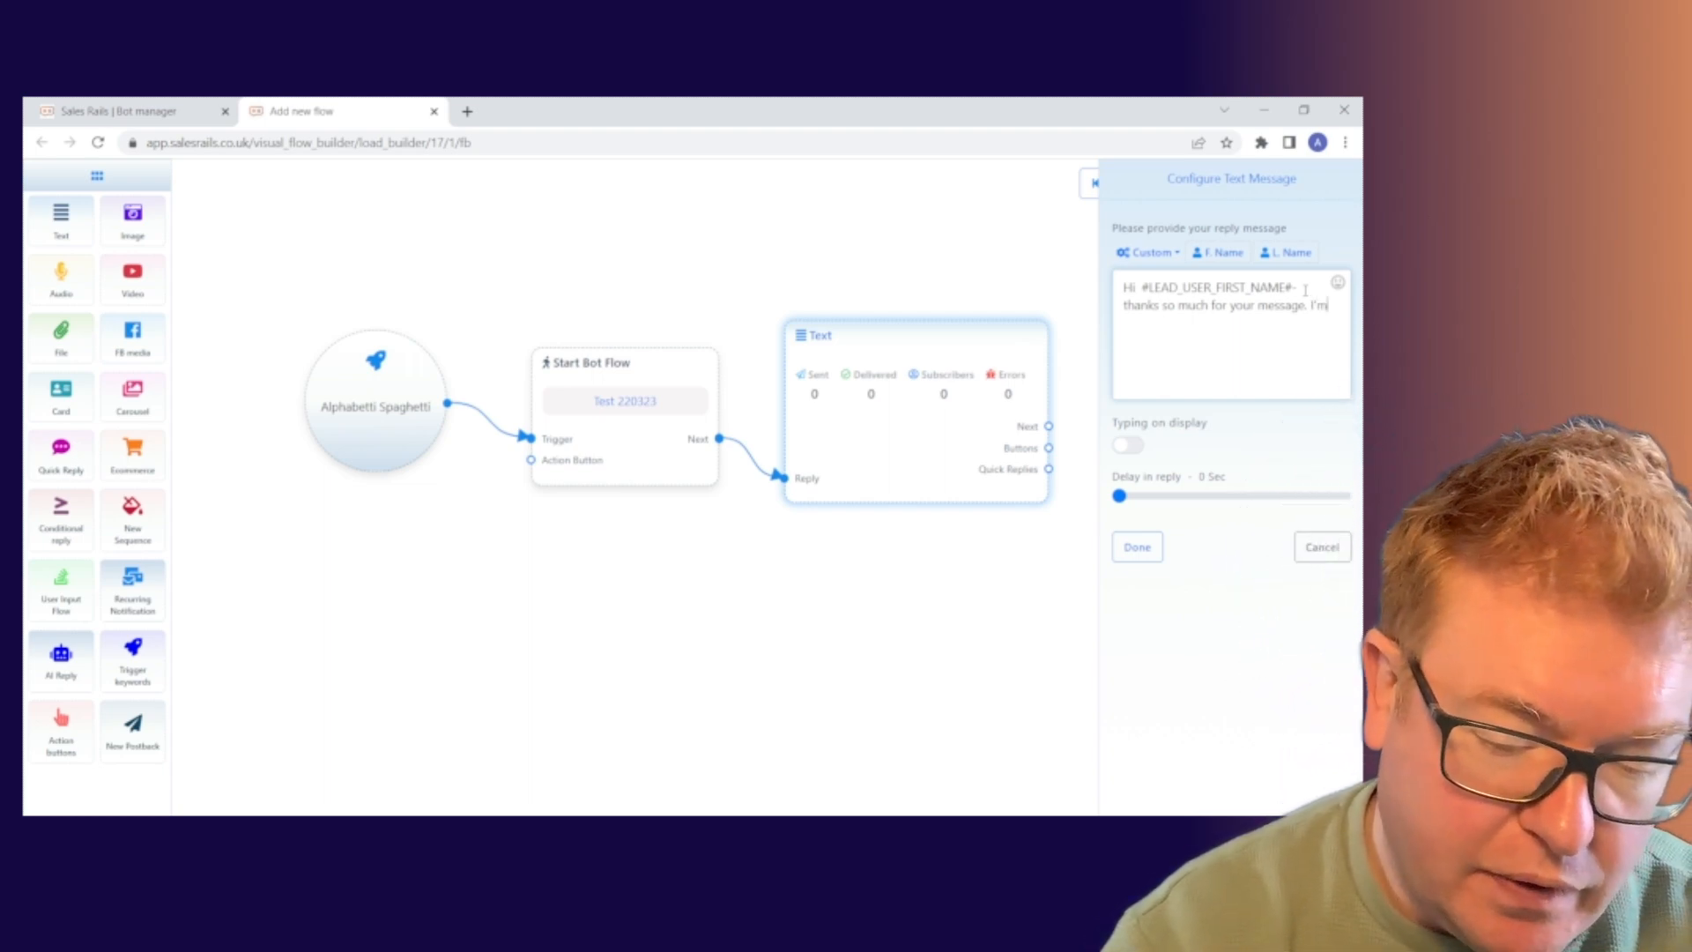
{"action": "key", "text": "BackSpace"}
{"action": "key", "text": "BackSpace"}
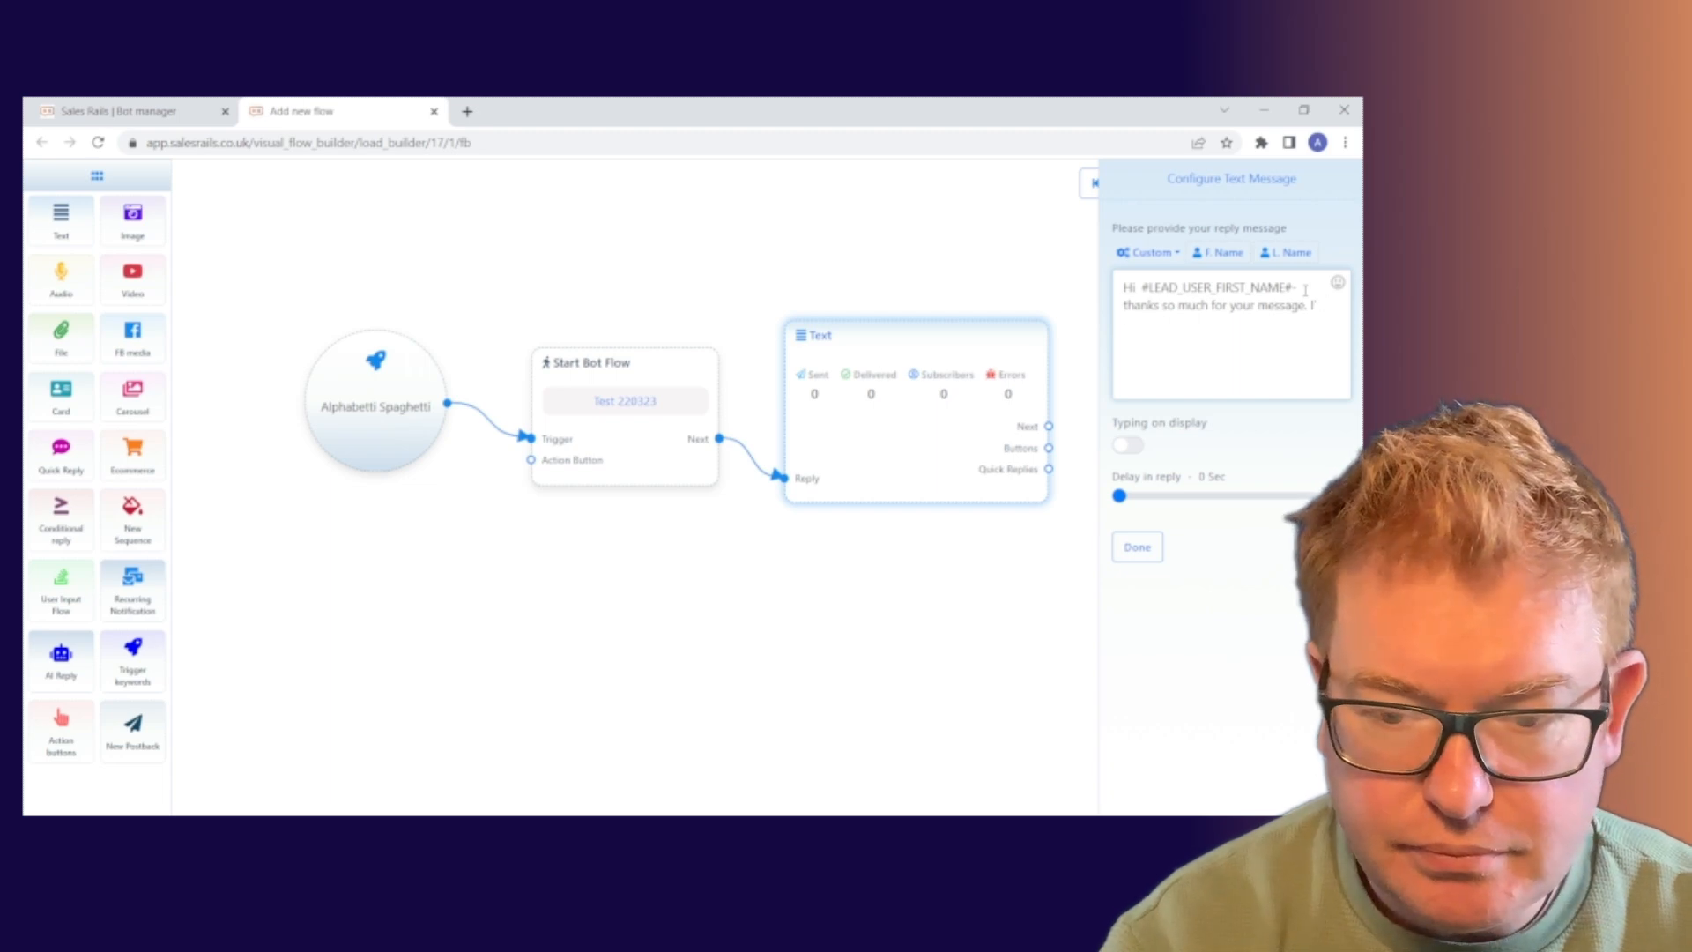
{"action": "type", "text": "am"}
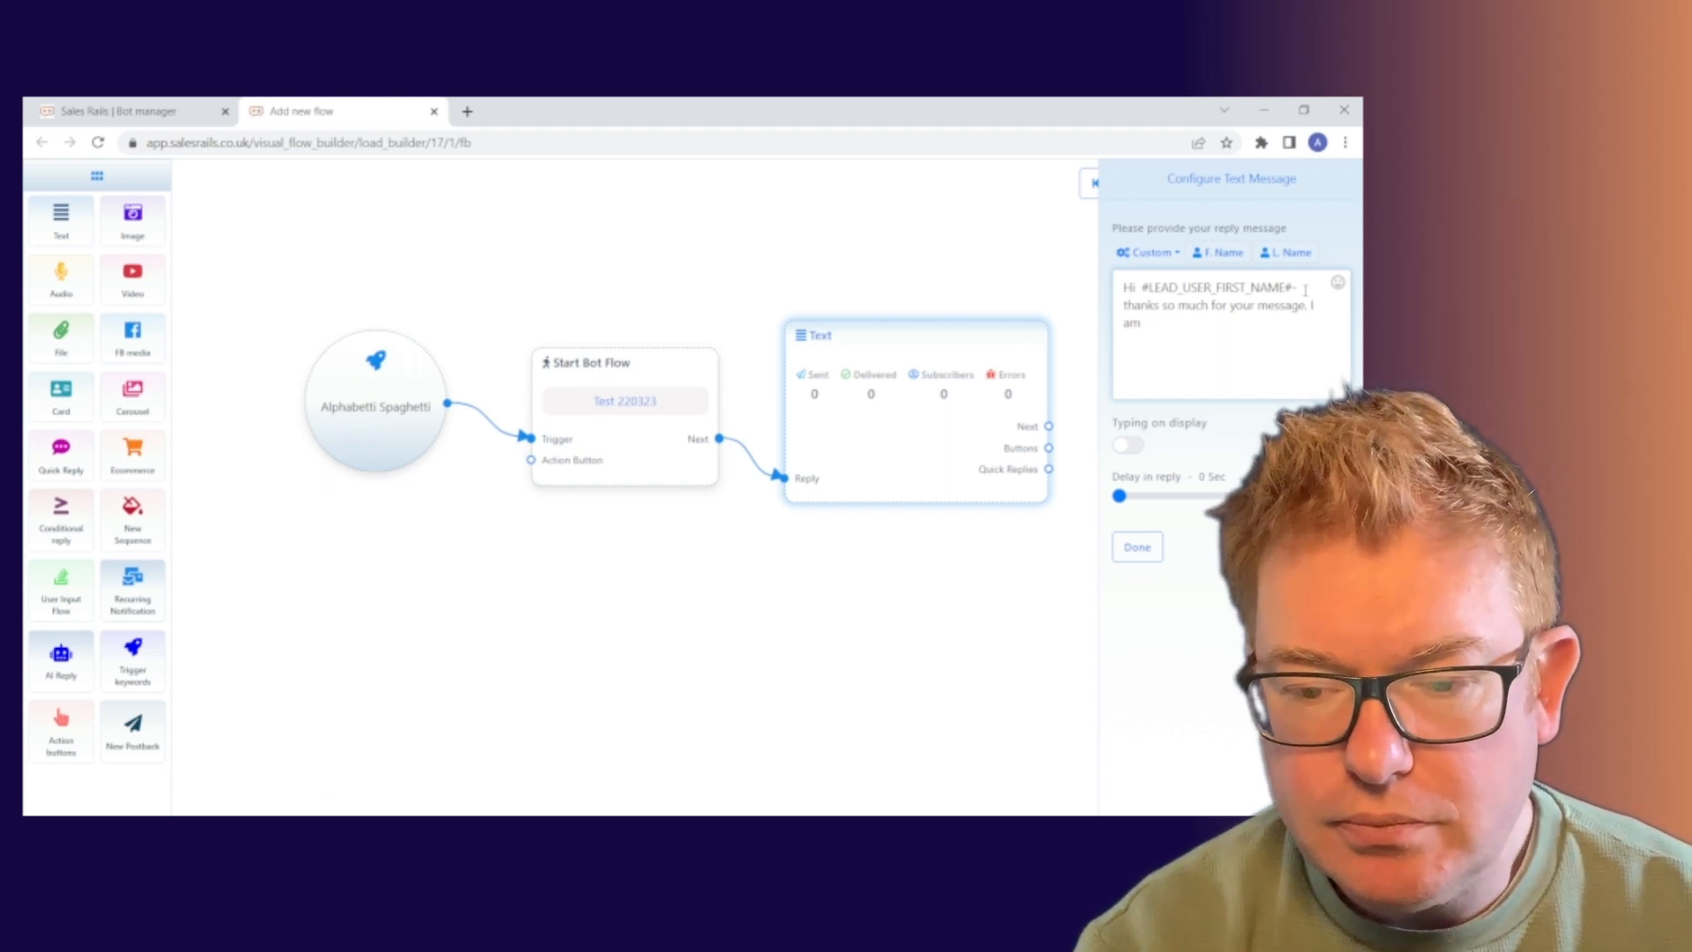
{"action": "type", "text": "K"}
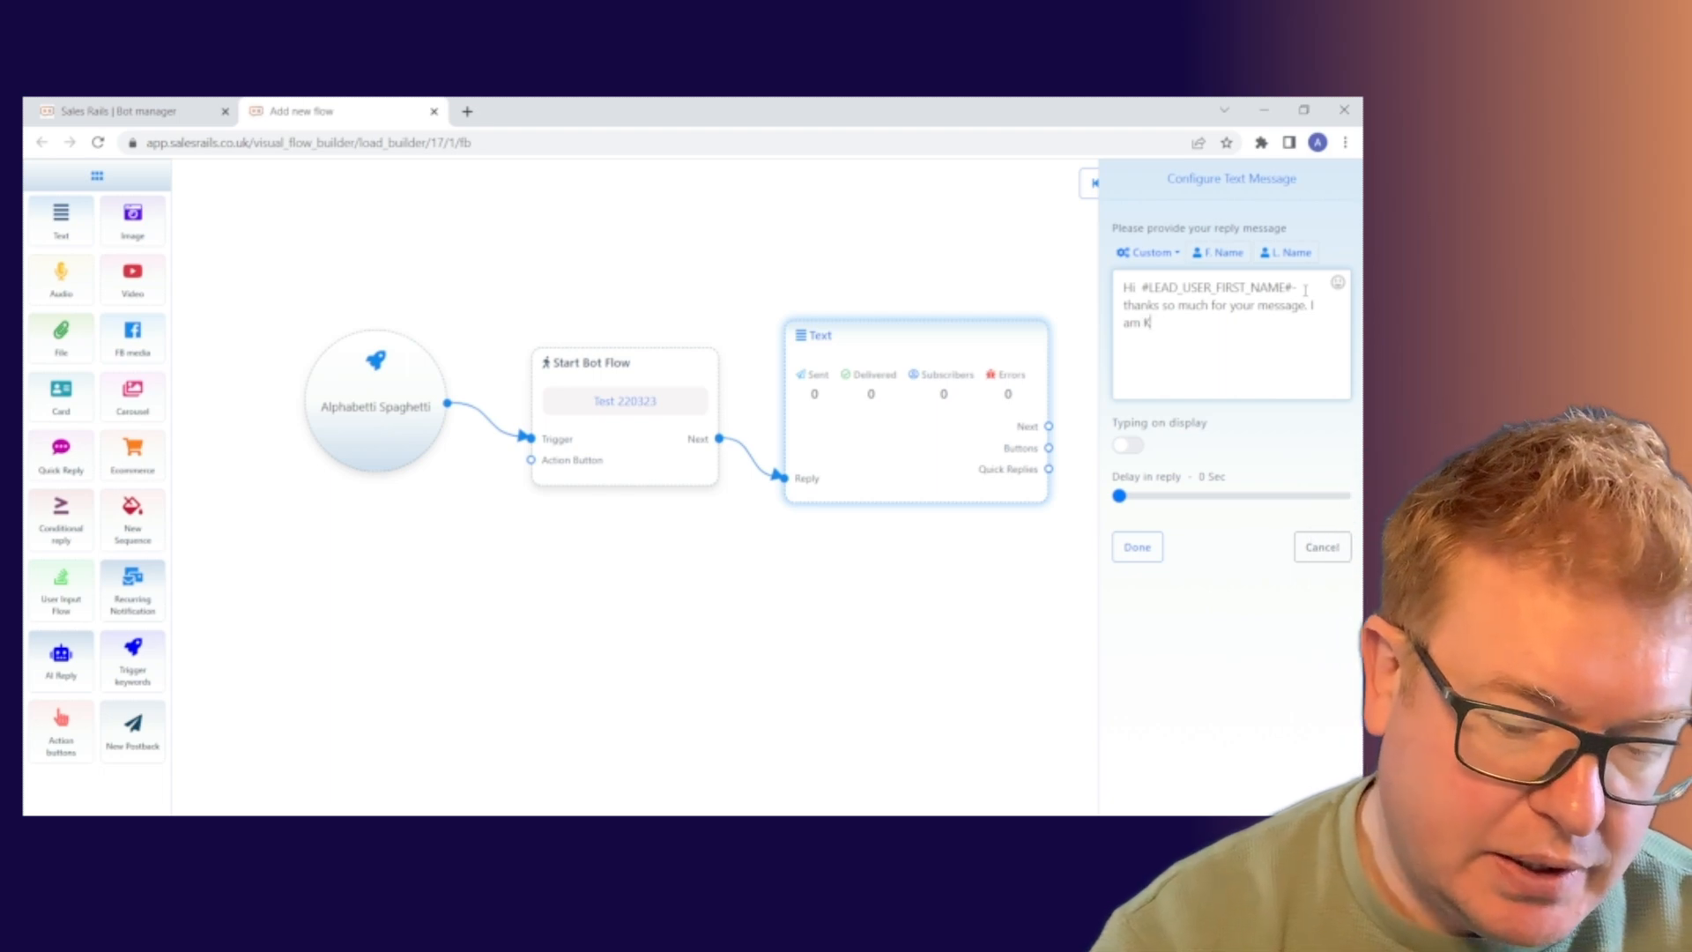
{"action": "type", "text": "up"}
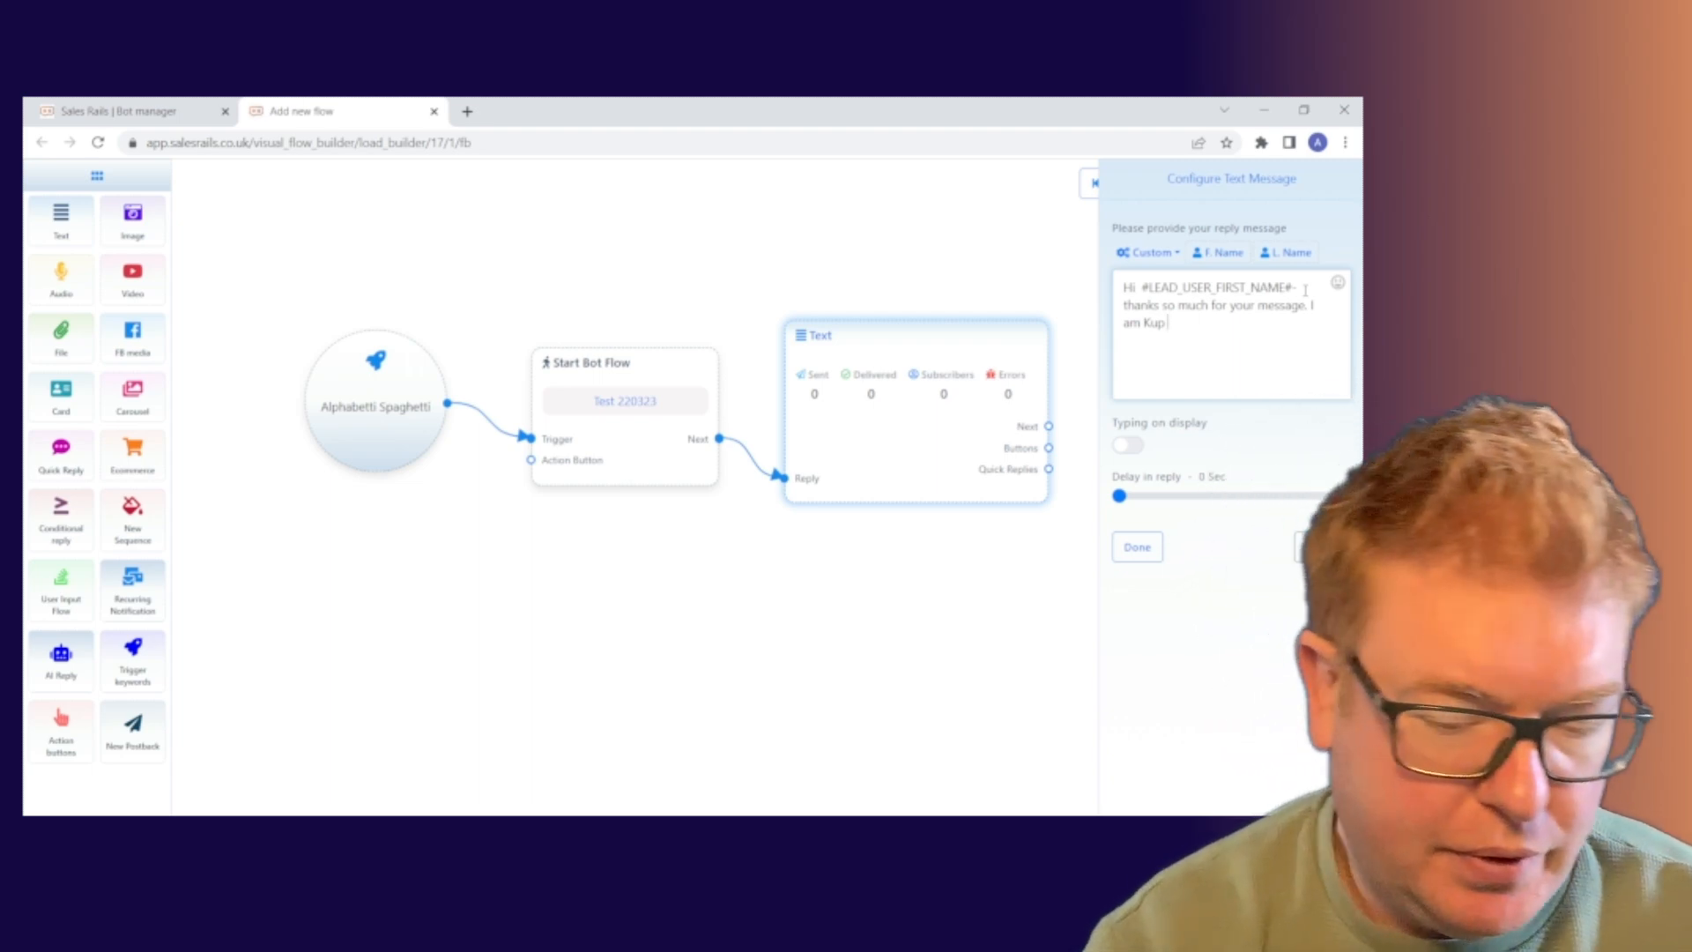
{"action": "type", "text": "the R"}
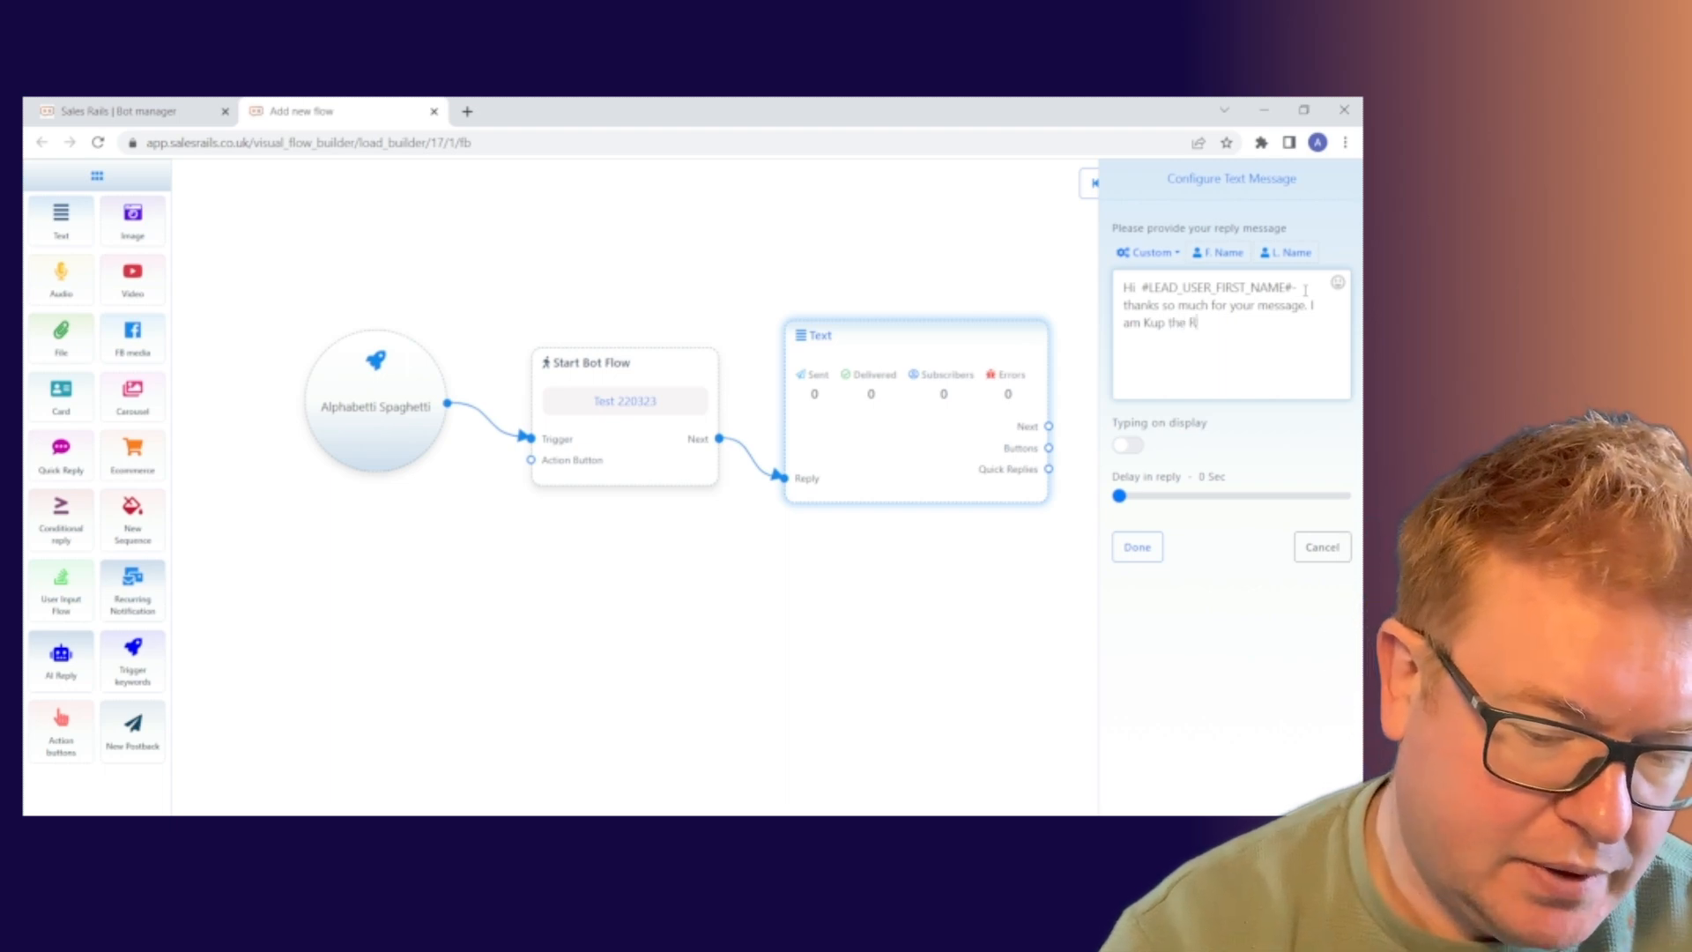
{"action": "type", "text": "unning"}
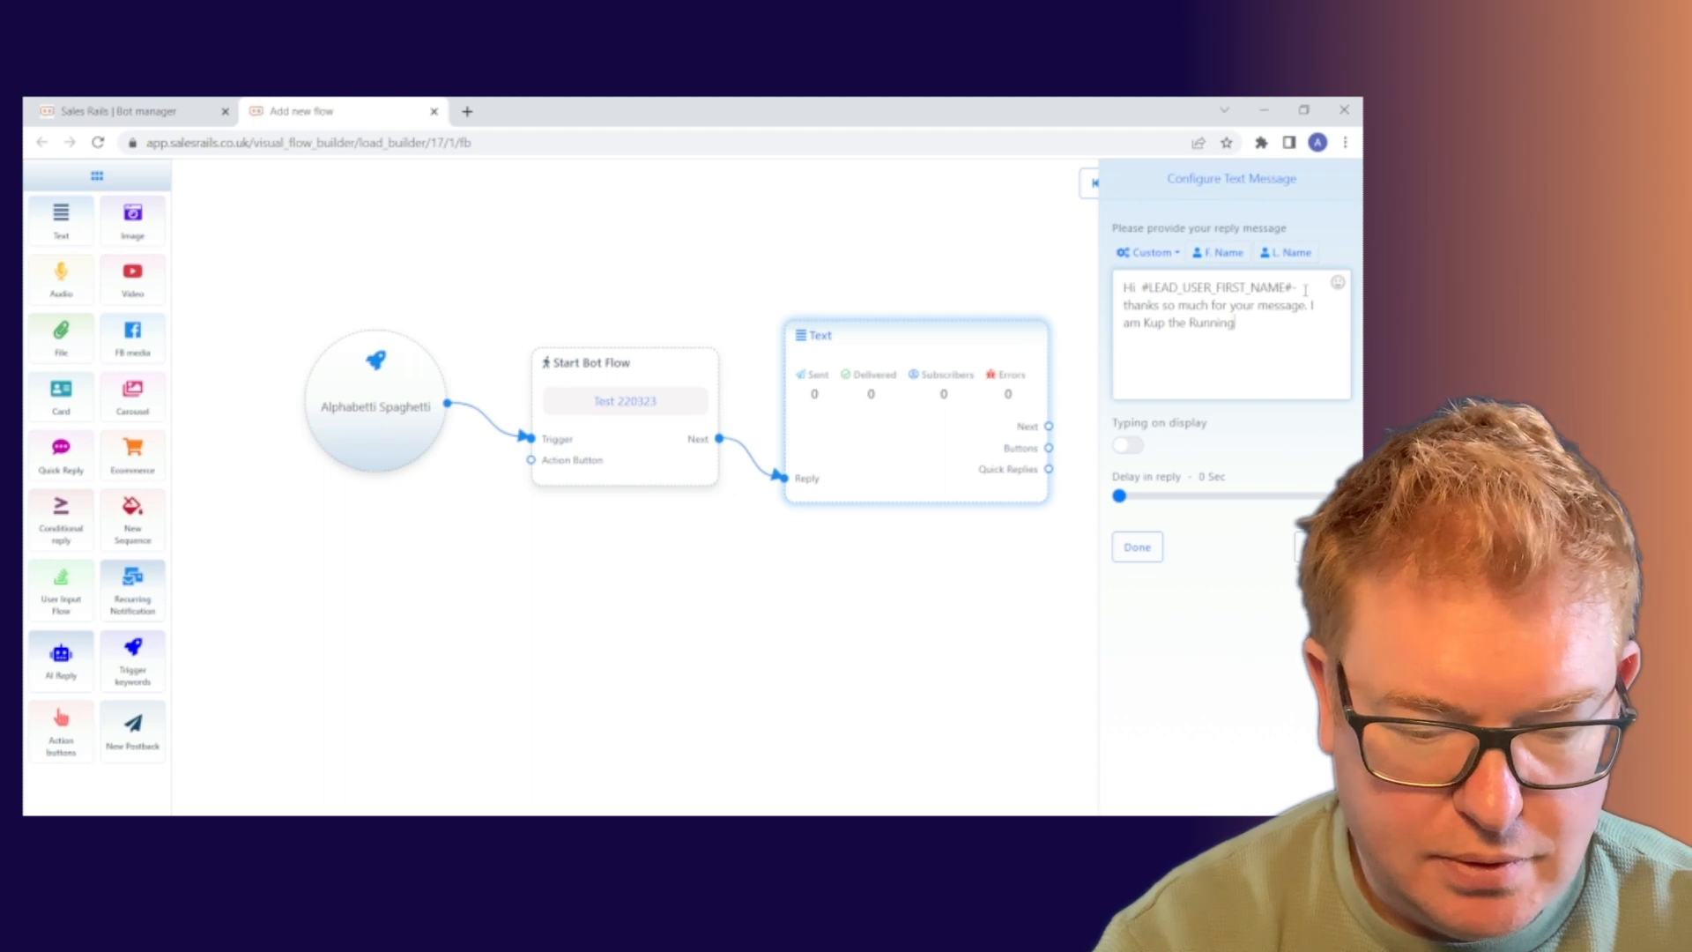
{"action": "type", "text": " 2 Kepp"}
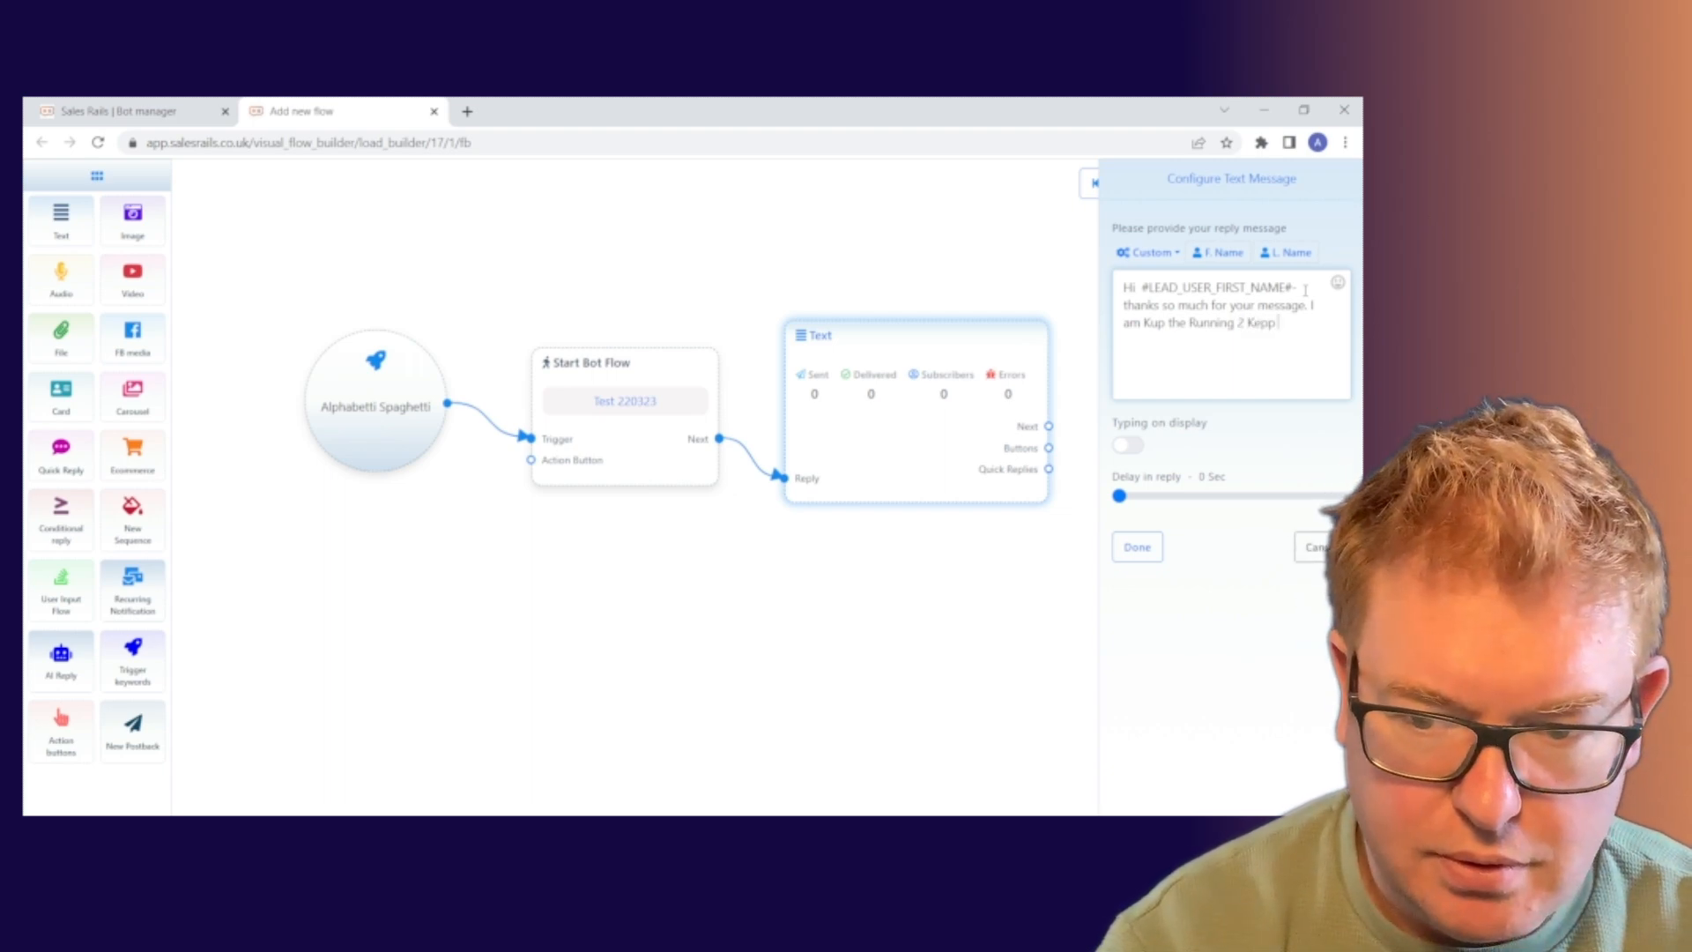
{"action": "key", "text": "BackSpace"}
{"action": "key", "text": "BackSpace"}
{"action": "type", "text": "ep Up"}
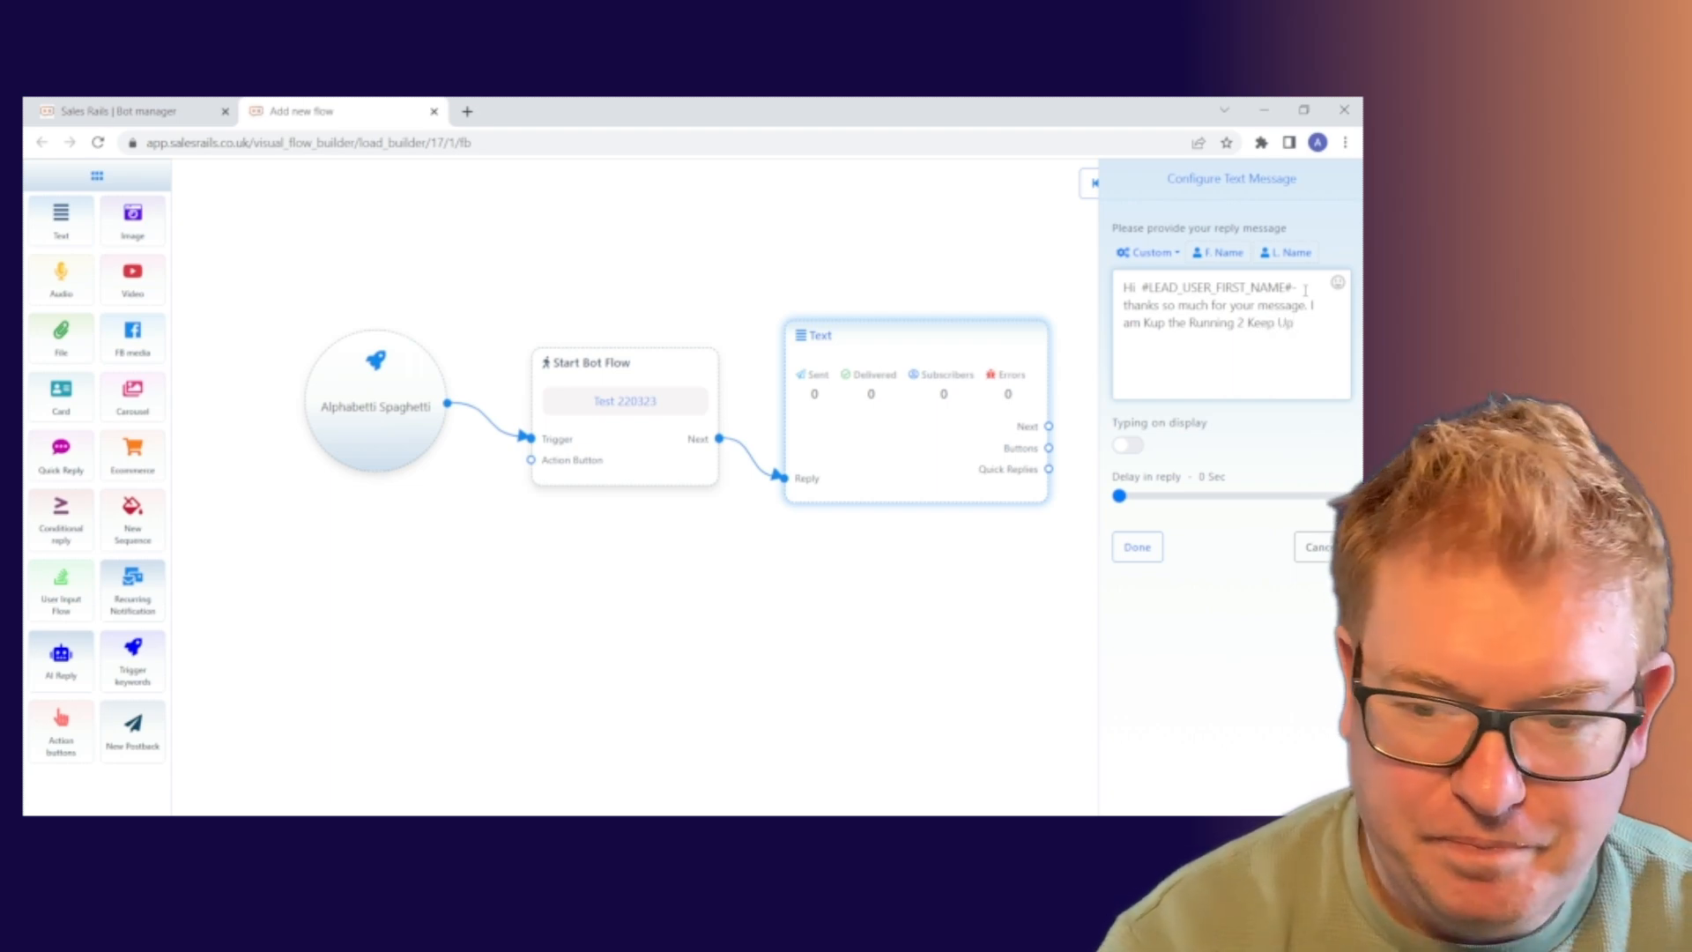
{"action": "type", "text": " auto"}
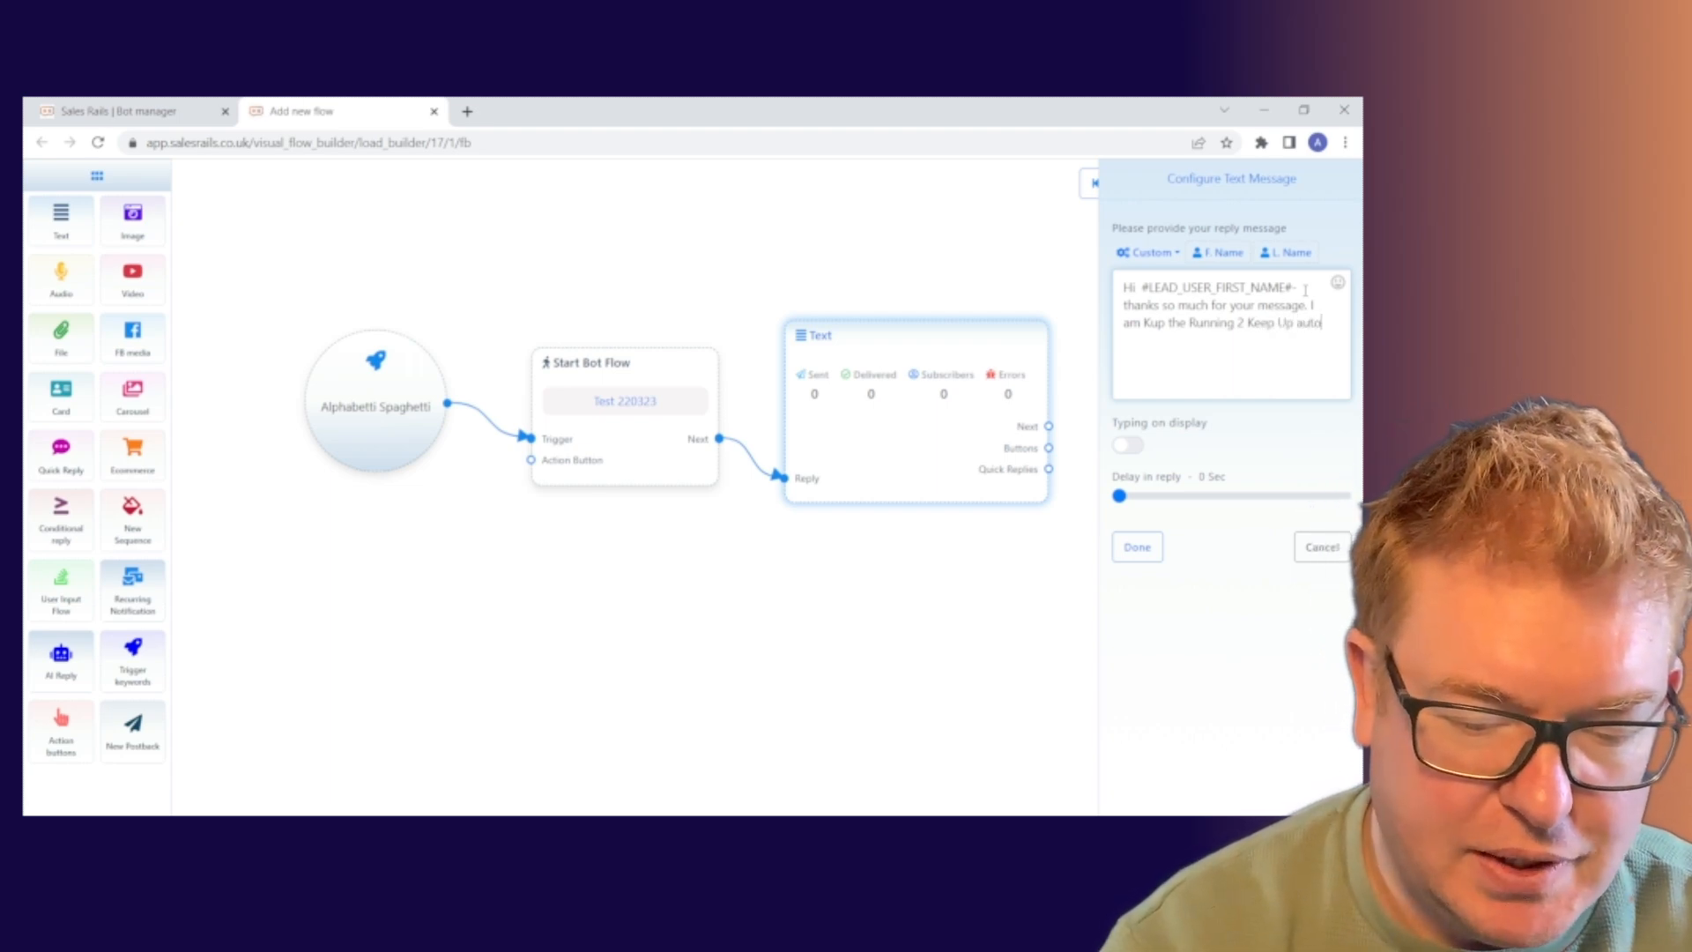
{"action": "type", "text": "mated as"}
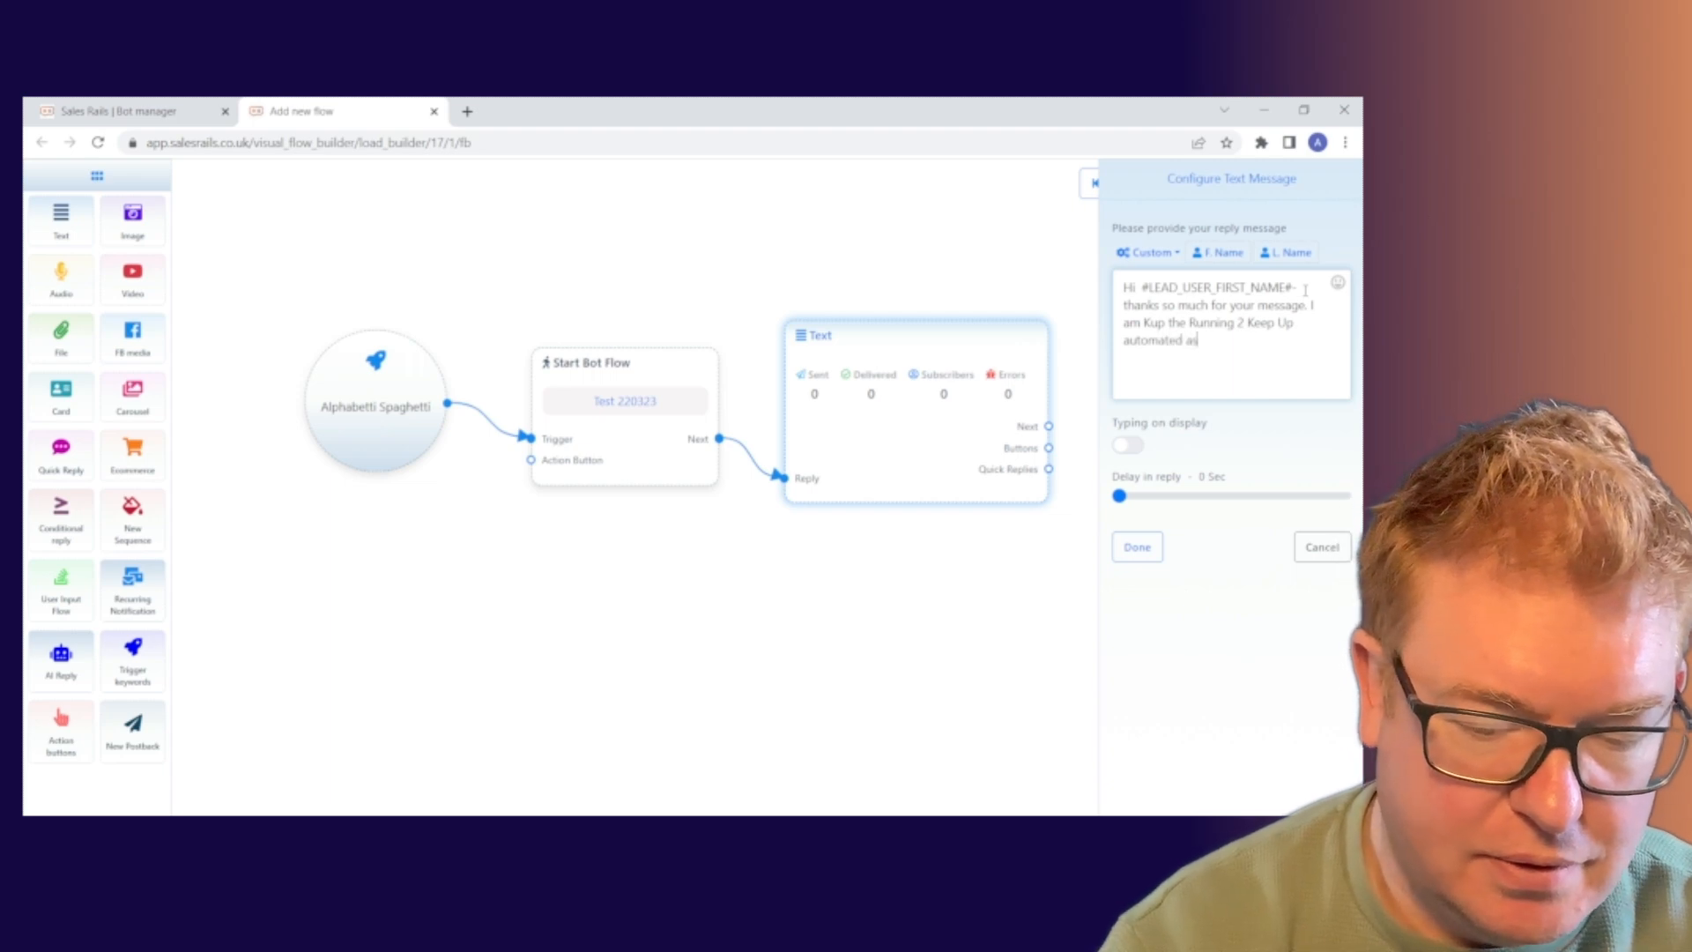
{"action": "type", "text": "sistant"}
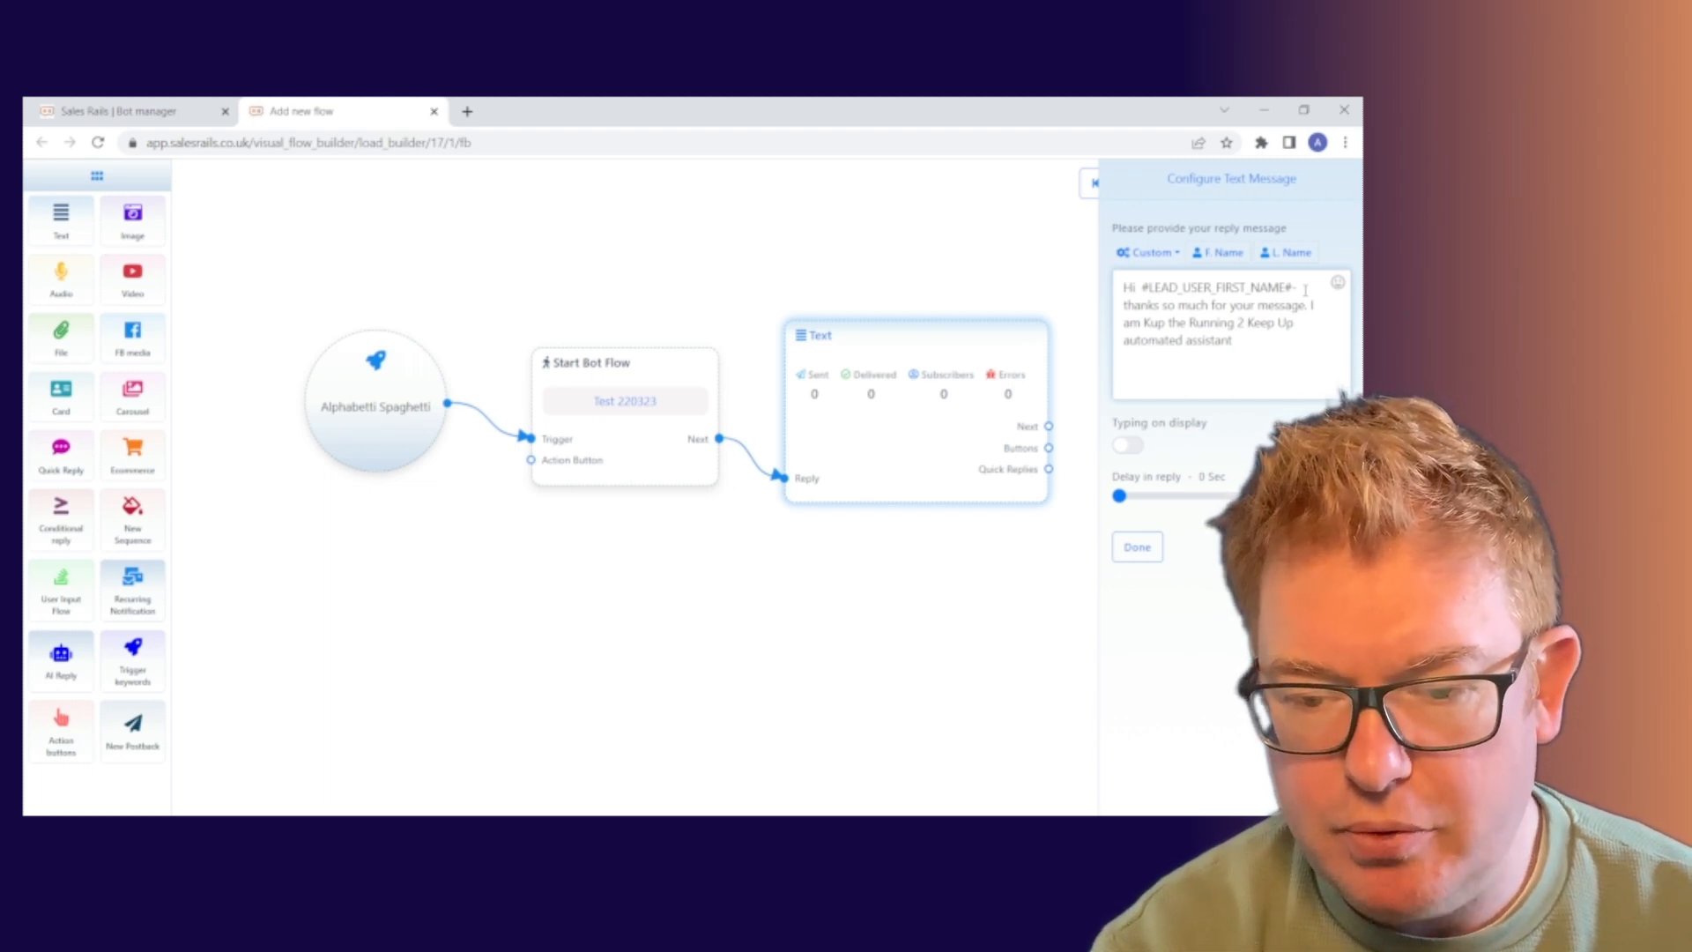
Extend the reply with 'and I will help you get signed up today', fixing the typo and dropping the final period.
{"action": "type", "text": "and I "}
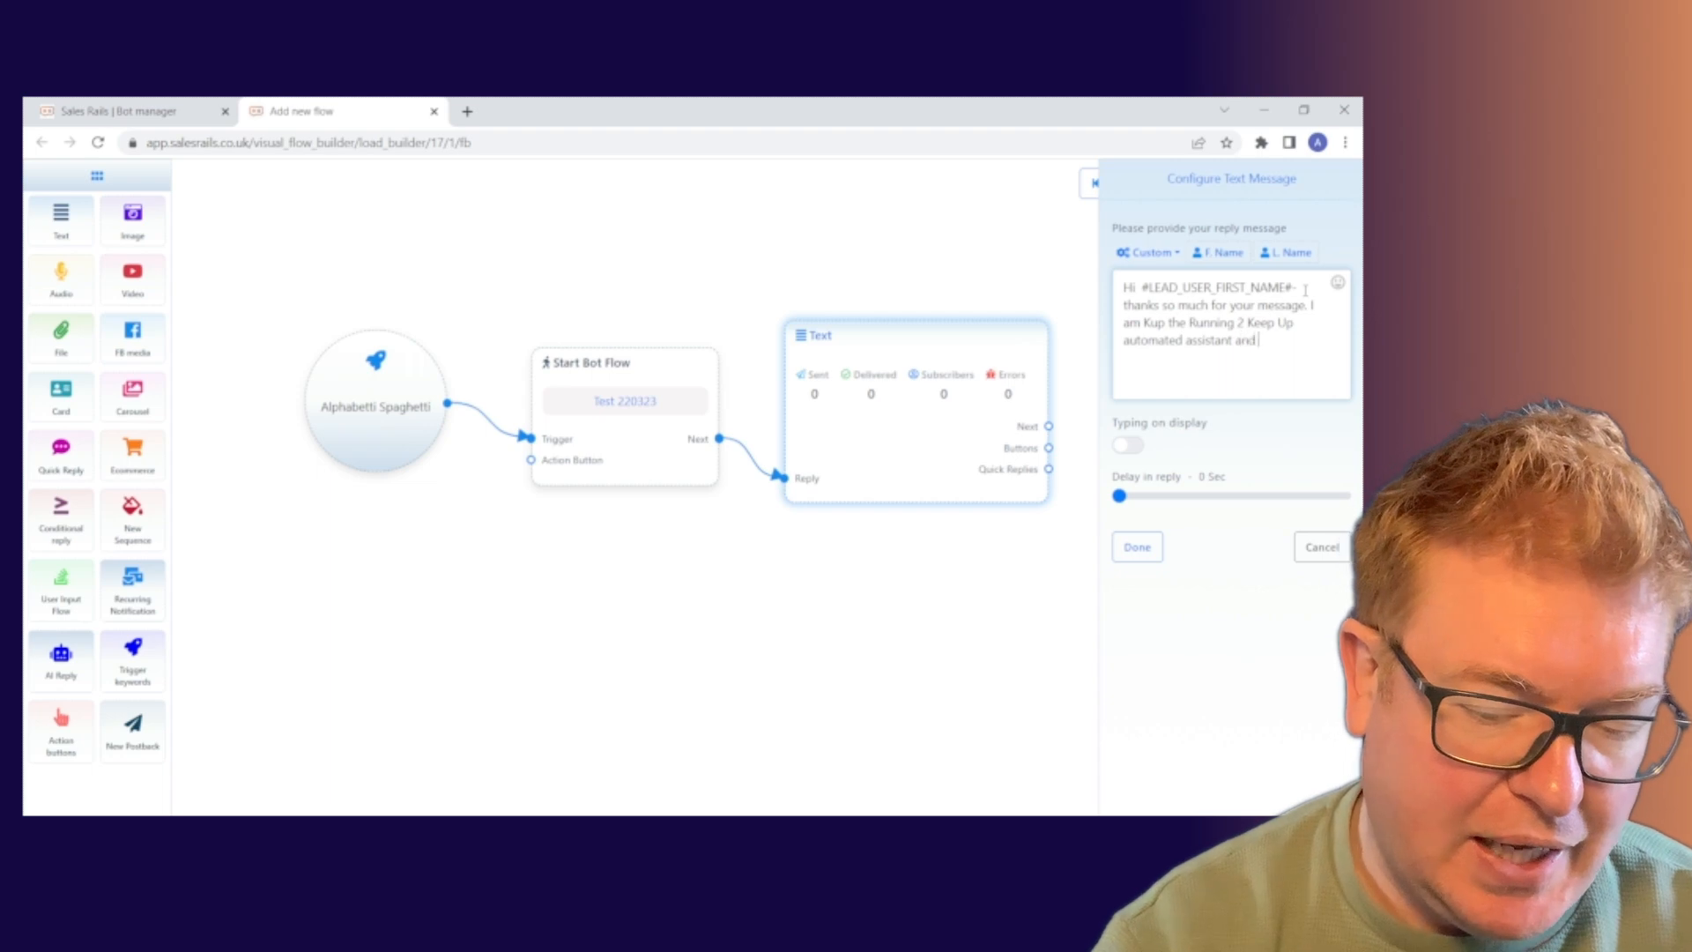
{"action": "type", "text": "will hep"}
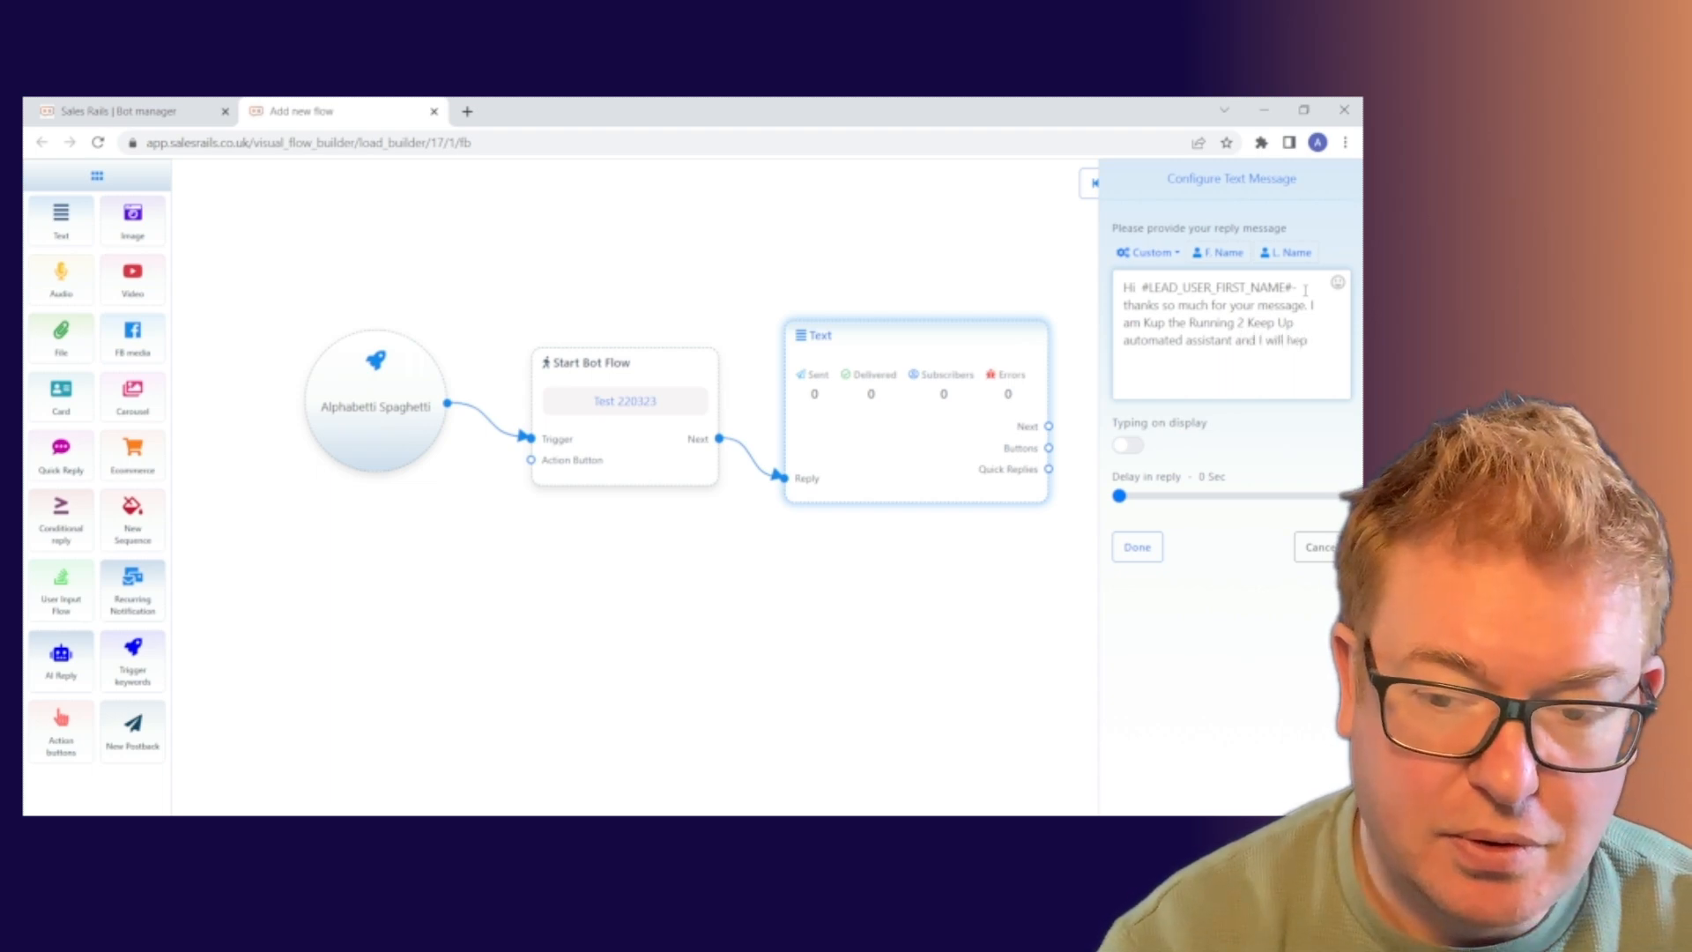
{"action": "key", "text": "BackSpace"}
{"action": "type", "text": "lp"}
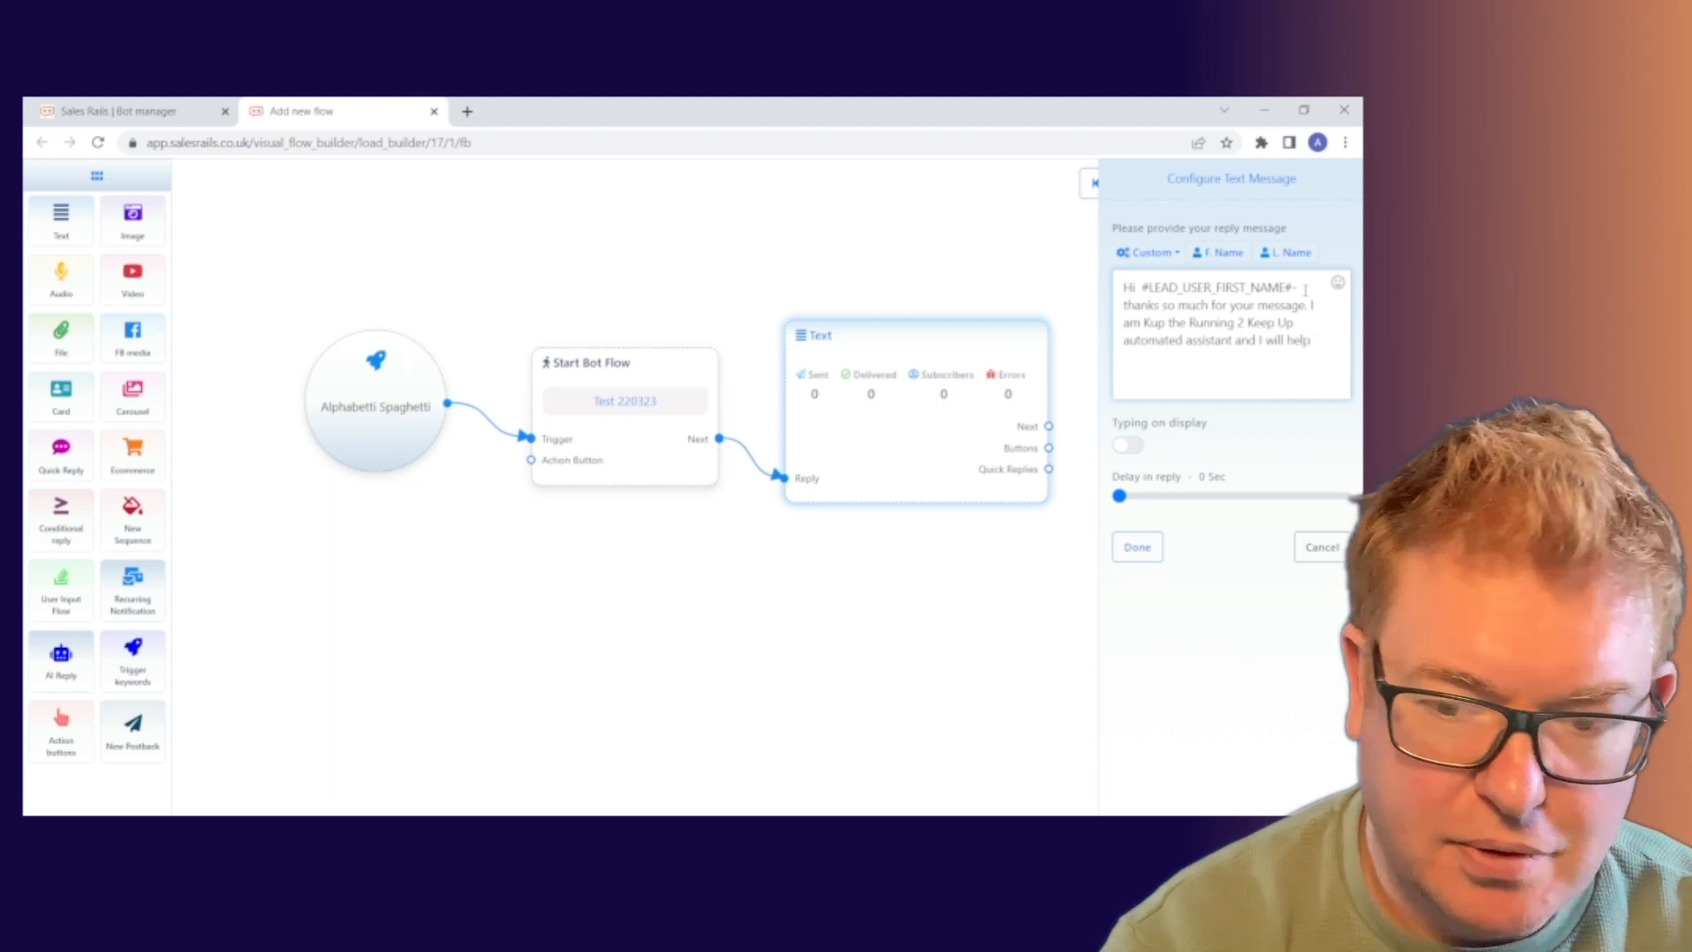
{"action": "type", "text": " you ge"}
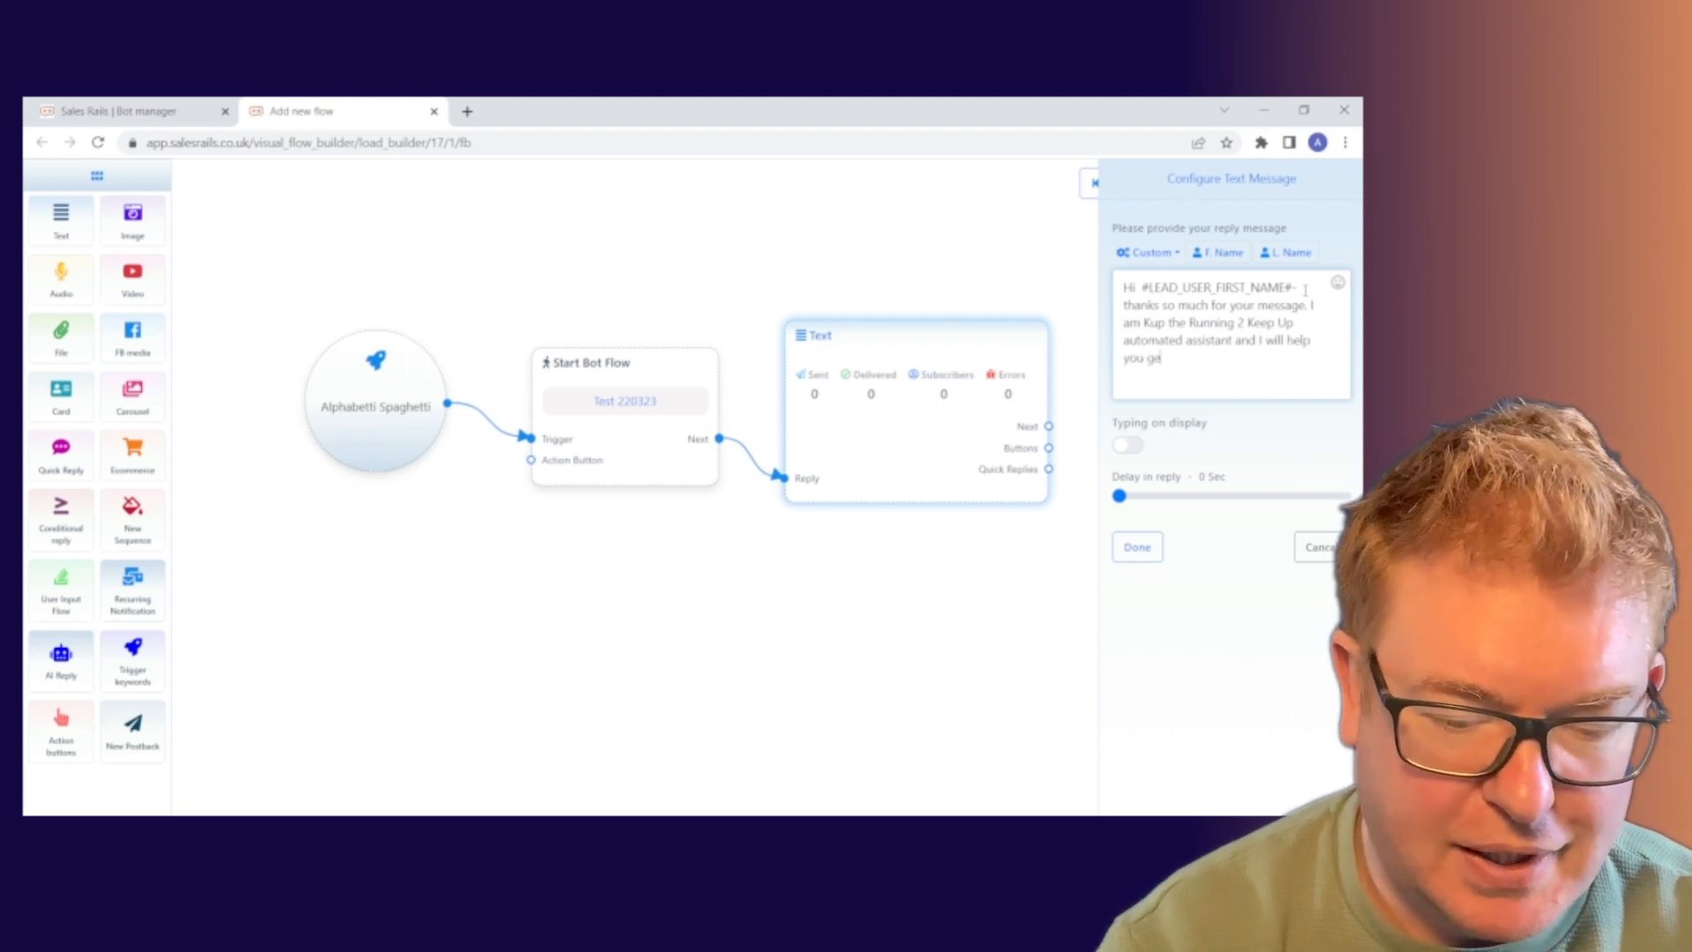
{"action": "type", "text": "t s"}
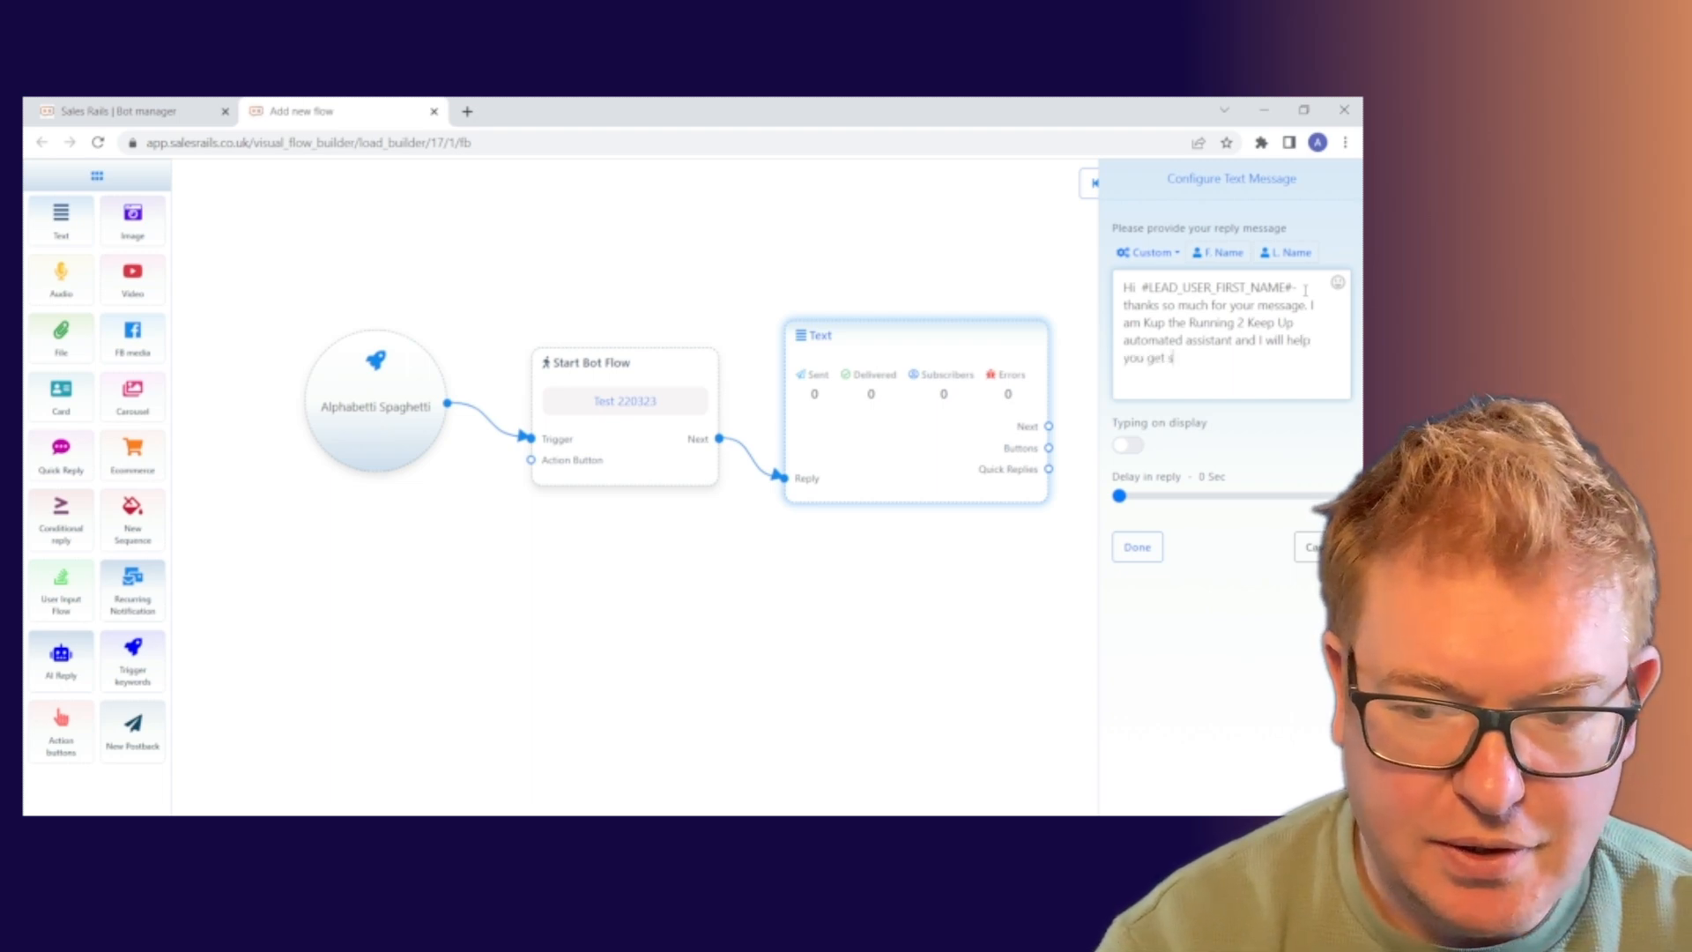
{"action": "type", "text": "ig"}
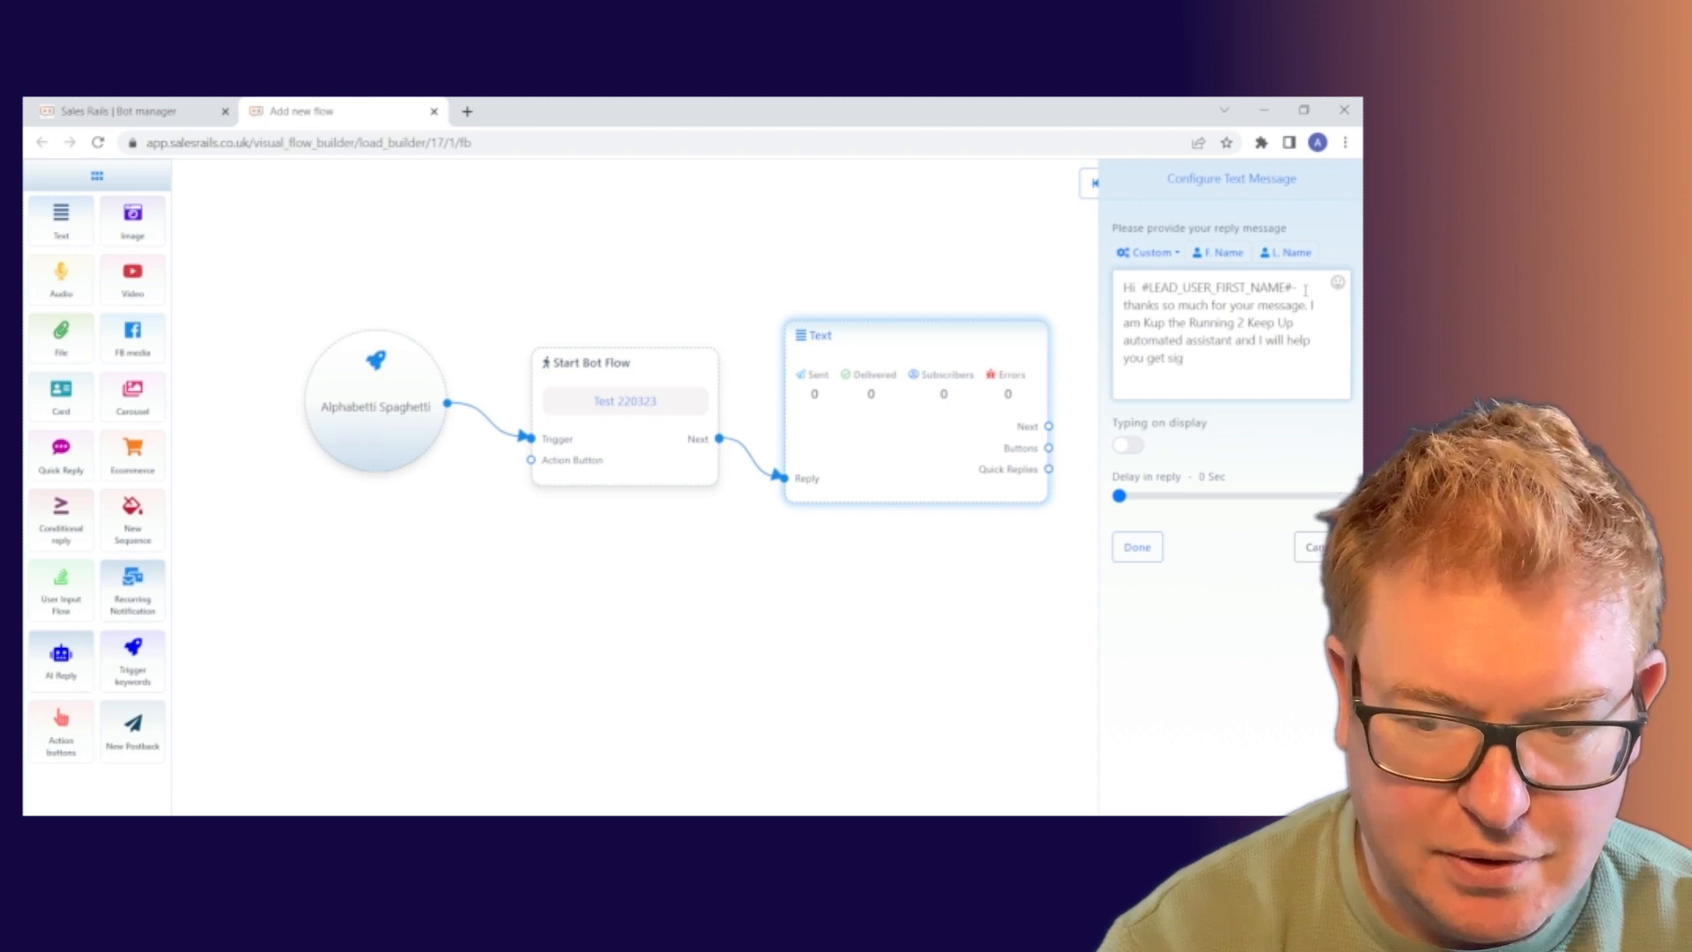
{"action": "type", "text": "ned up"}
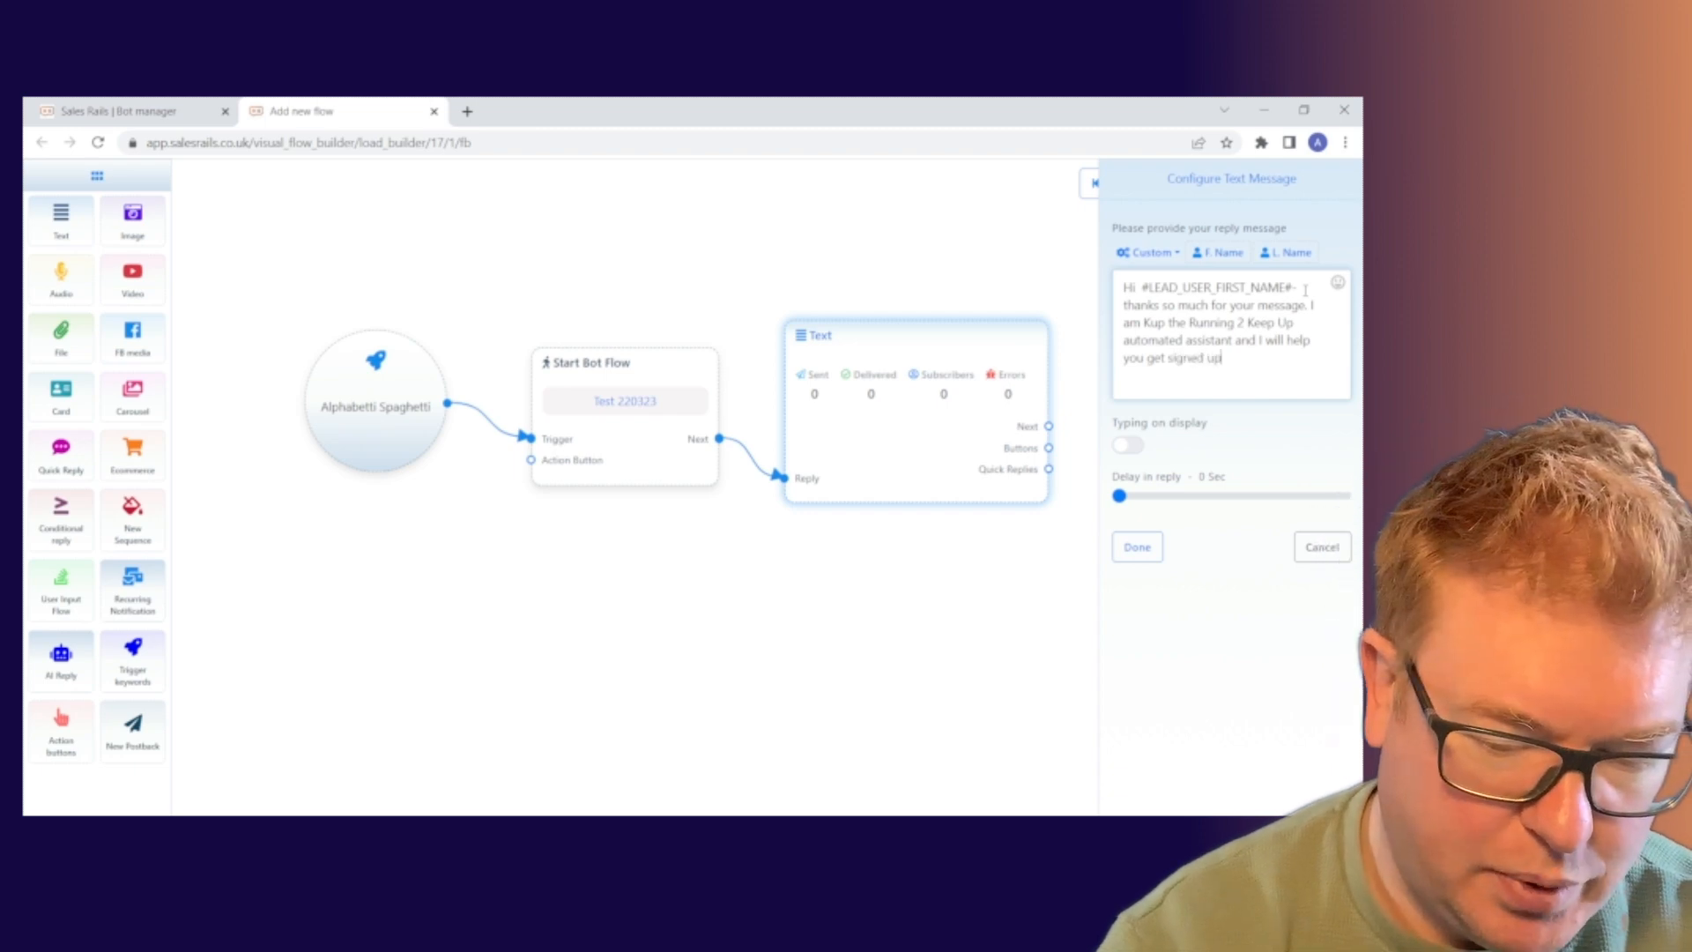
{"action": "type", "text": " today"}
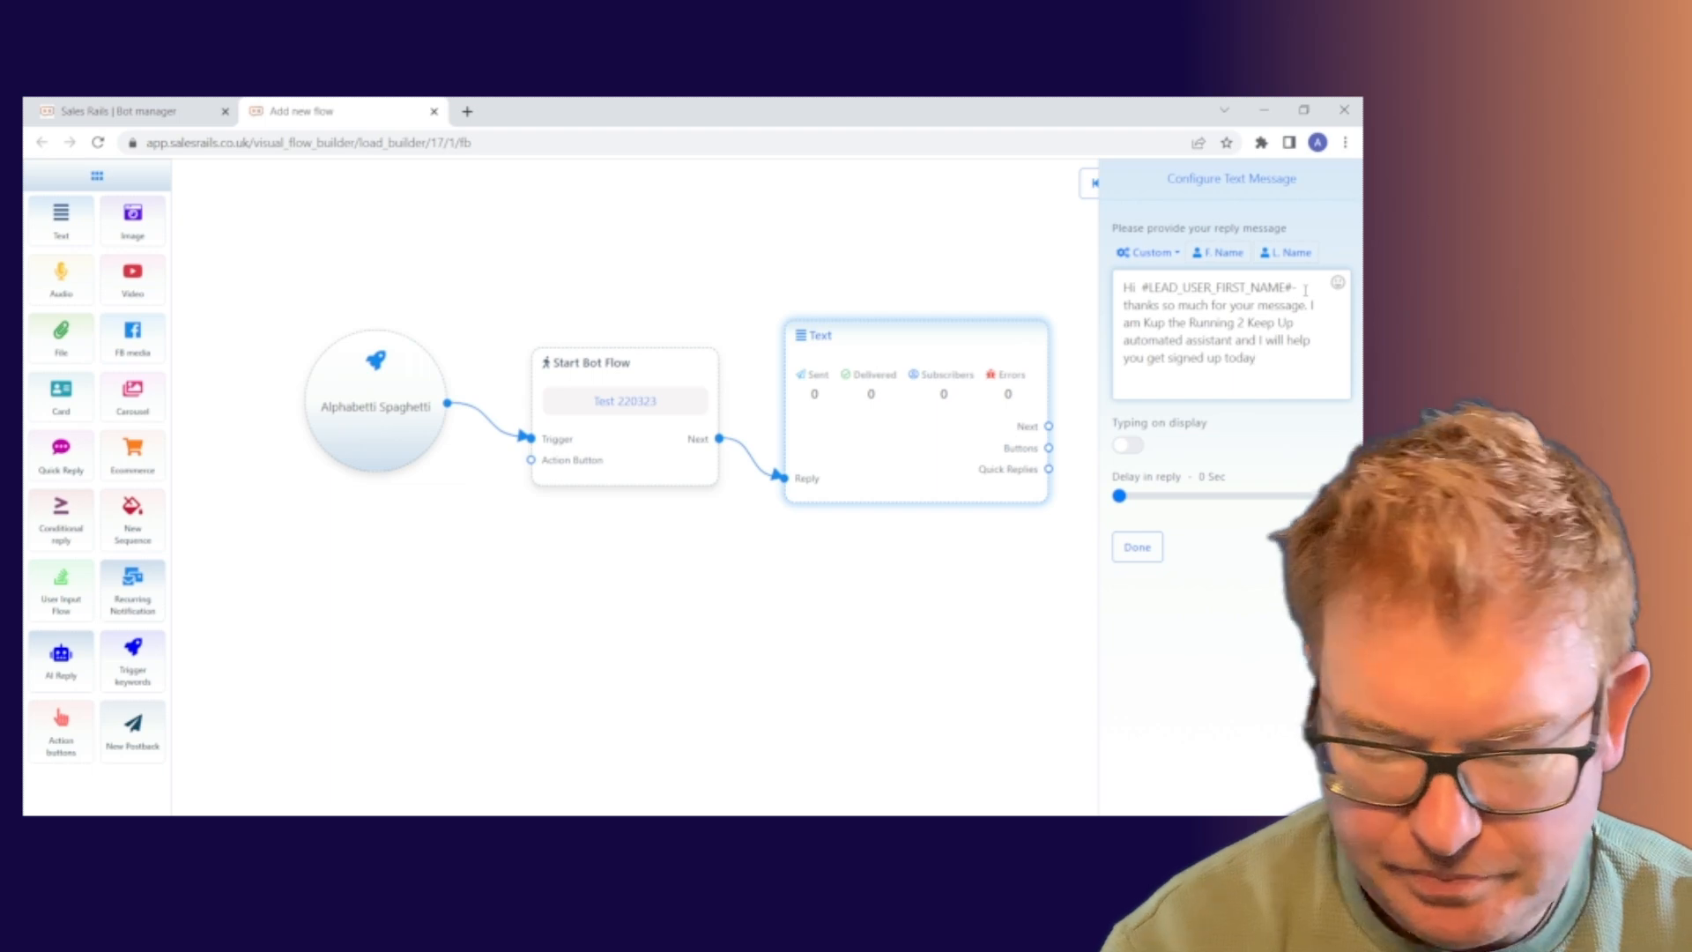
{"action": "type", "text": "."}
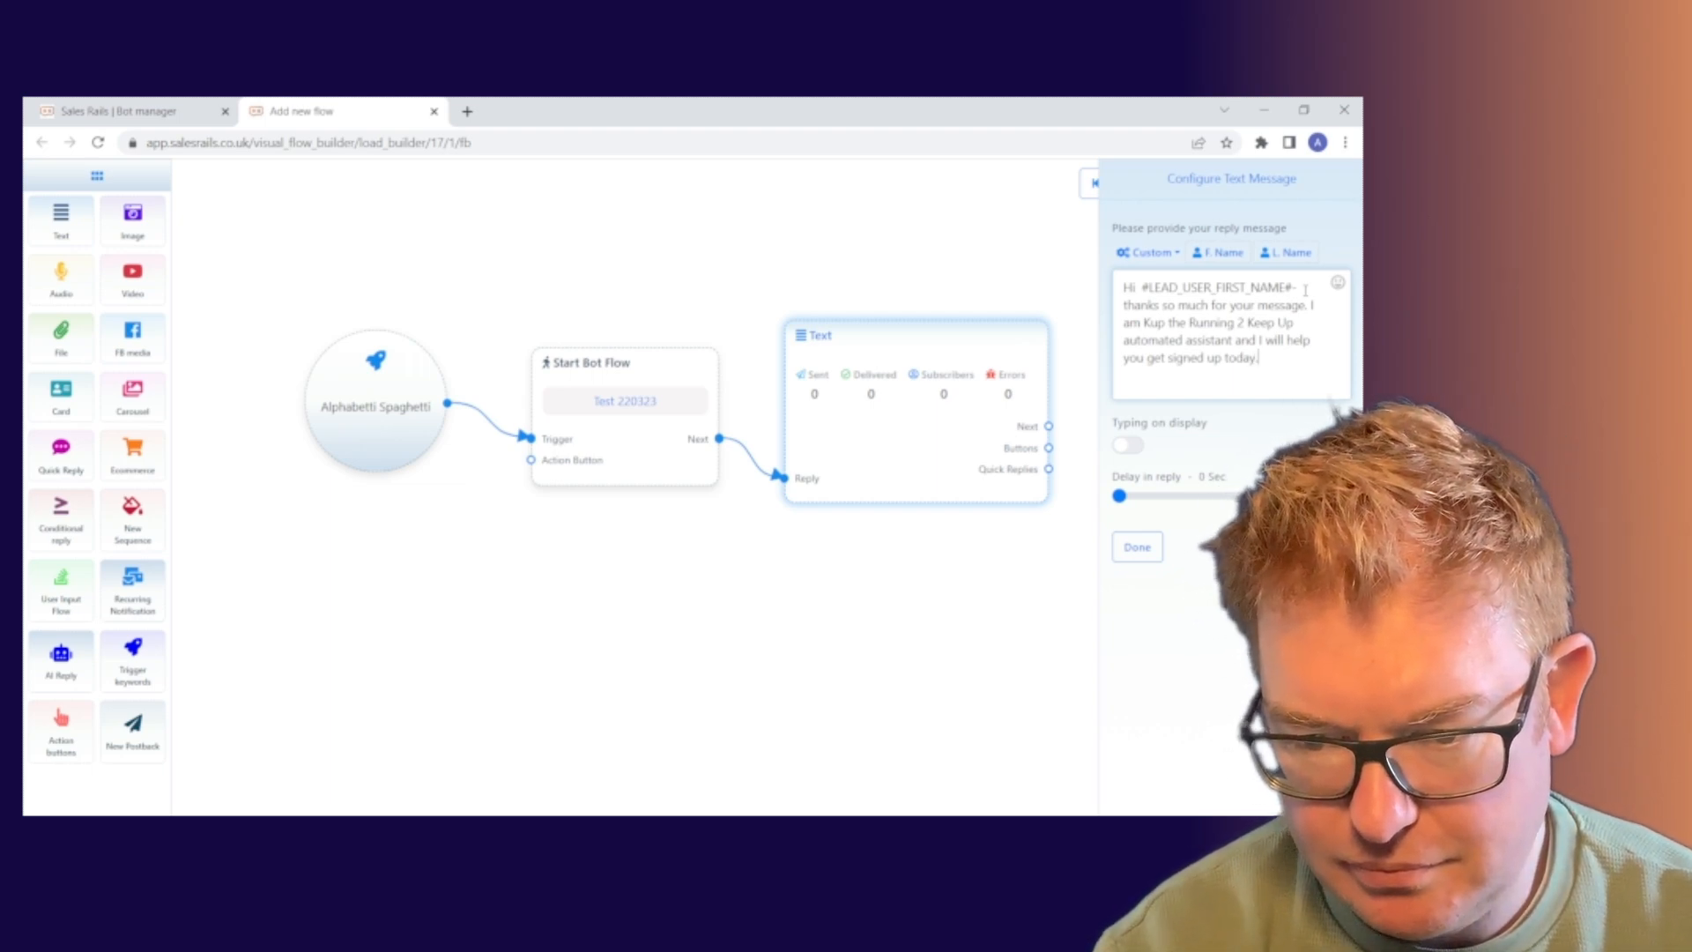
{"action": "key", "text": "BackSpace"}
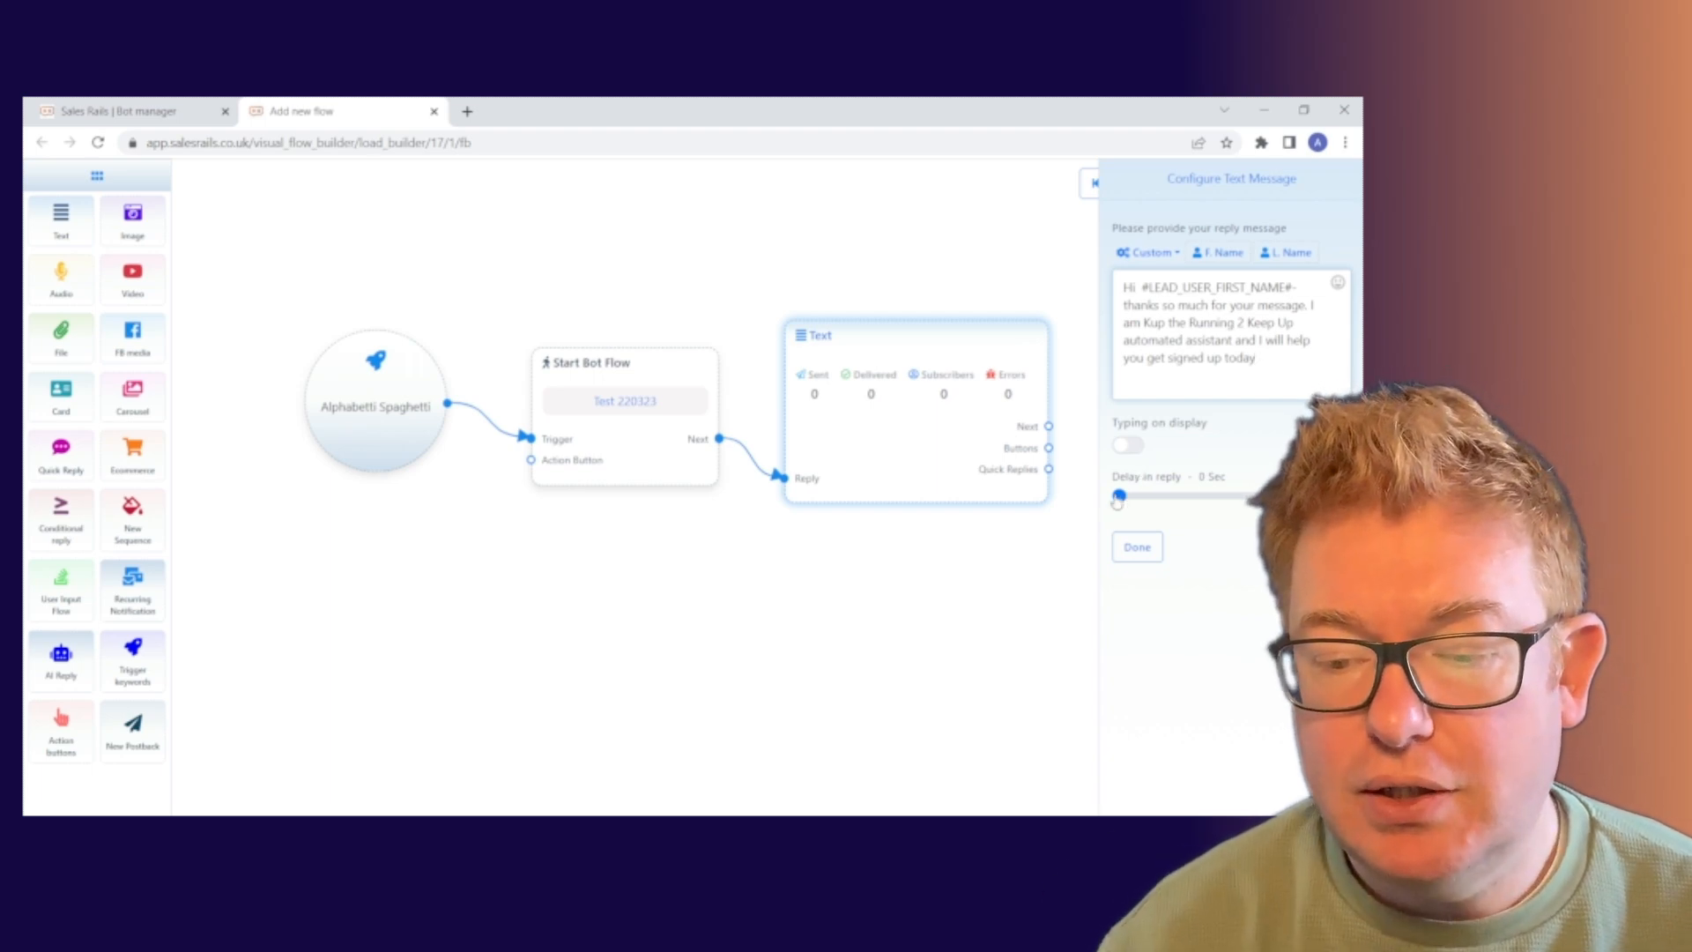
Save the finished greeting reply and move the Text node higher on the canvas.
{"action": "mouse_move", "coordinate": [1119, 499]}
{"action": "left_mouse_down"}
{"action": "mouse_move", "coordinate": [1203, 504]}
{"action": "mouse_move", "coordinate": [1116, 501]}
{"action": "left_mouse_up"}
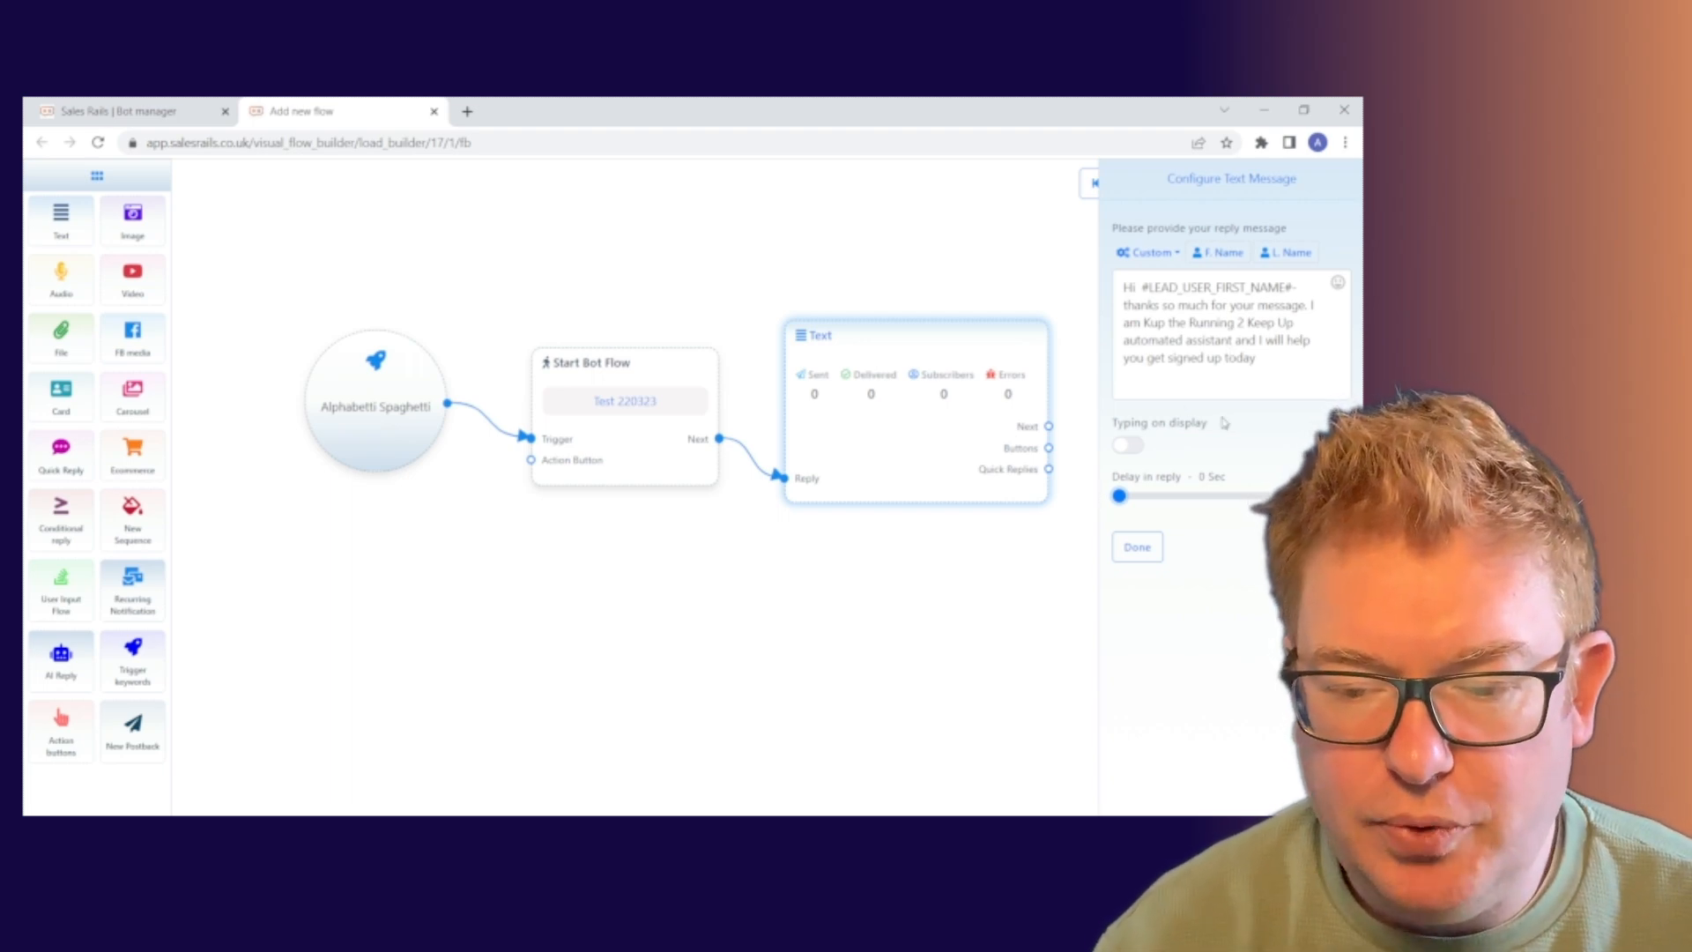
{"action": "left_click", "coordinate": [1137, 547]}
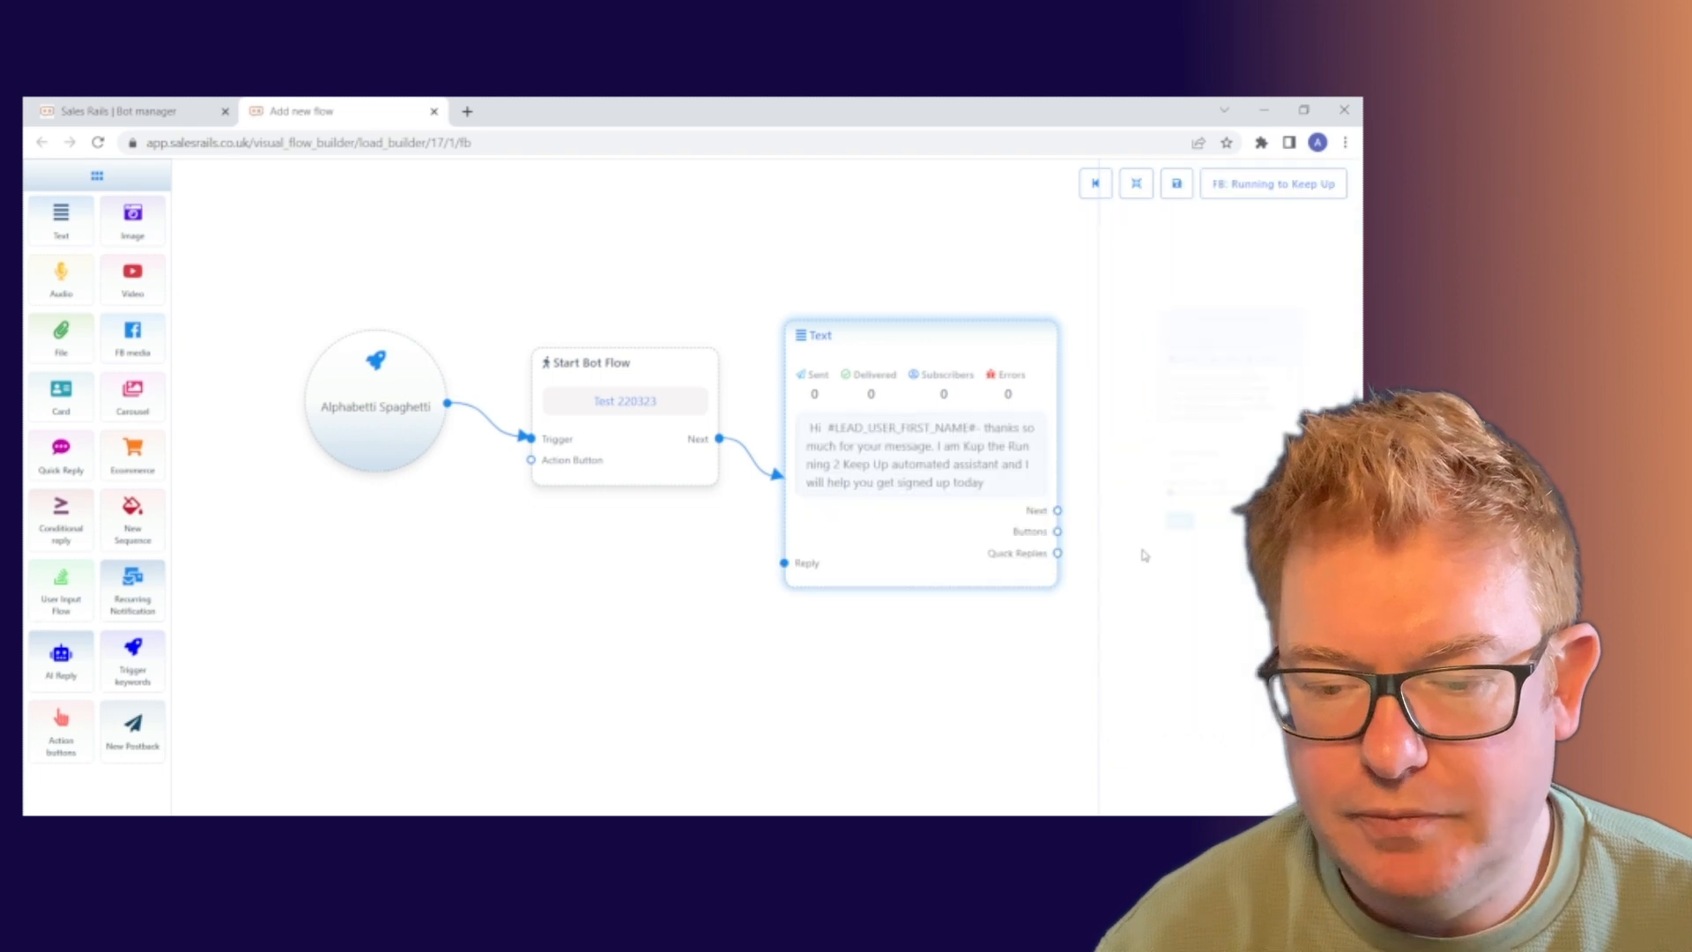
{"action": "left_click_drag", "start_coordinate": [941, 552], "coordinate": [941, 481]}
{"action": "left_click_drag", "start_coordinate": [1047, 620], "coordinate": [961, 588]}
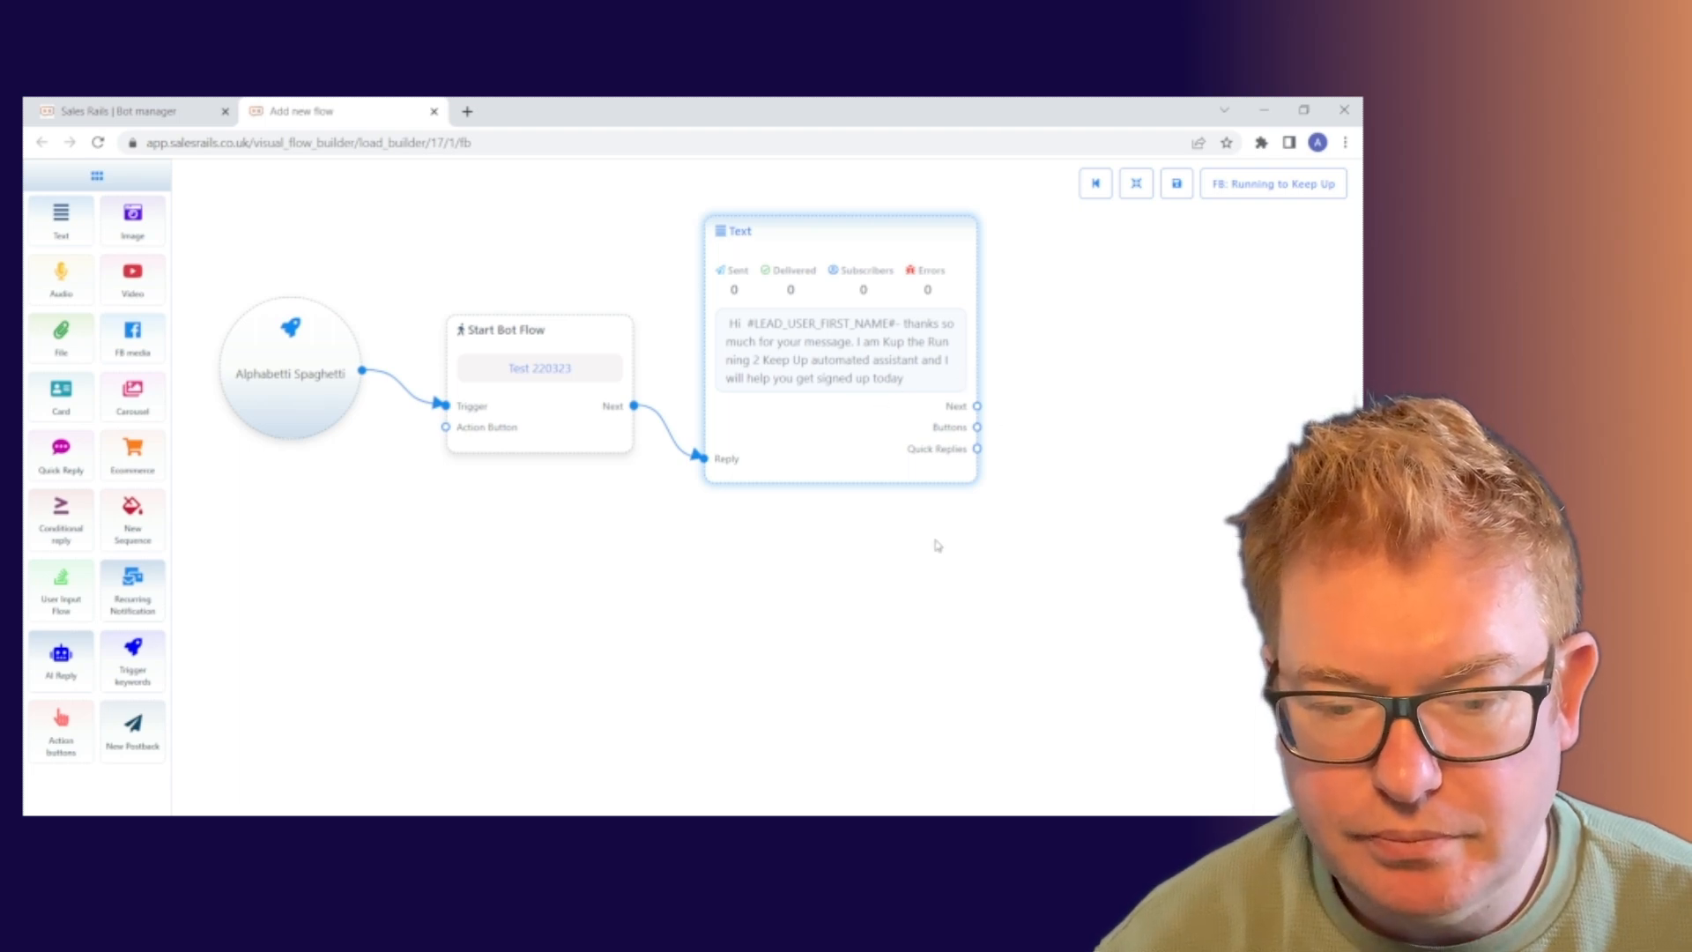
Append '. Is that okay with you?' to the Text node's greeting and save it.
{"action": "left_click_drag", "start_coordinate": [983, 548], "coordinate": [899, 585]}
{"action": "double_click", "coordinate": [801, 381]}
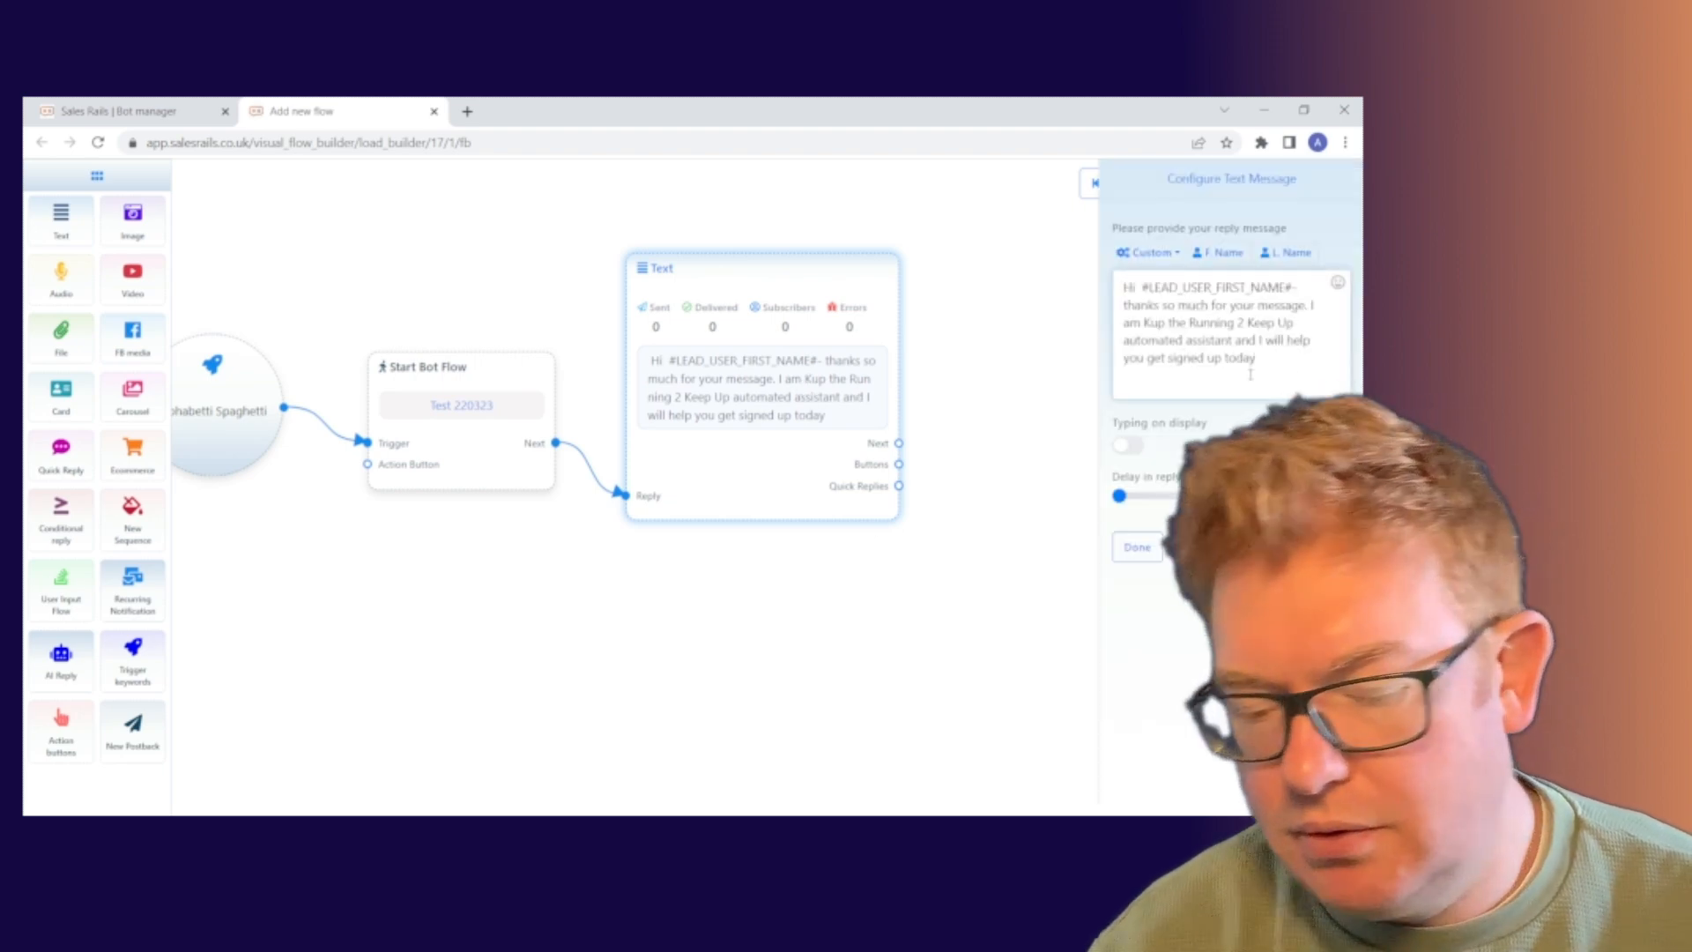
{"action": "type", "text": "."}
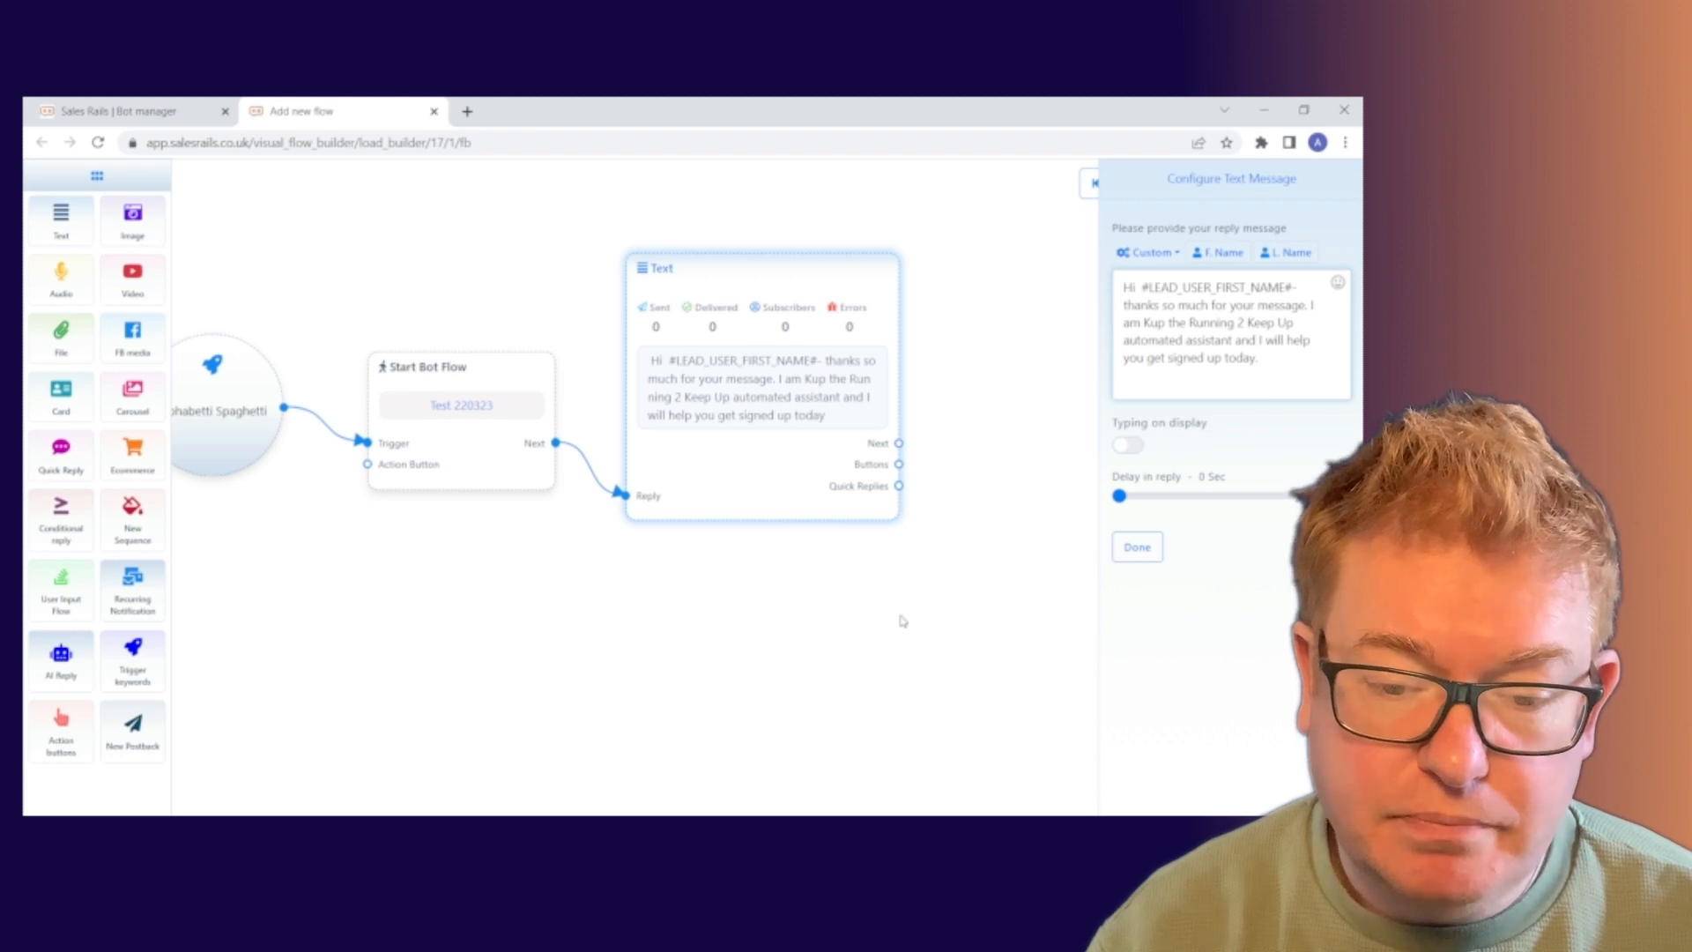
{"action": "left_click_drag", "start_coordinate": [900, 616], "coordinate": [696, 597]}
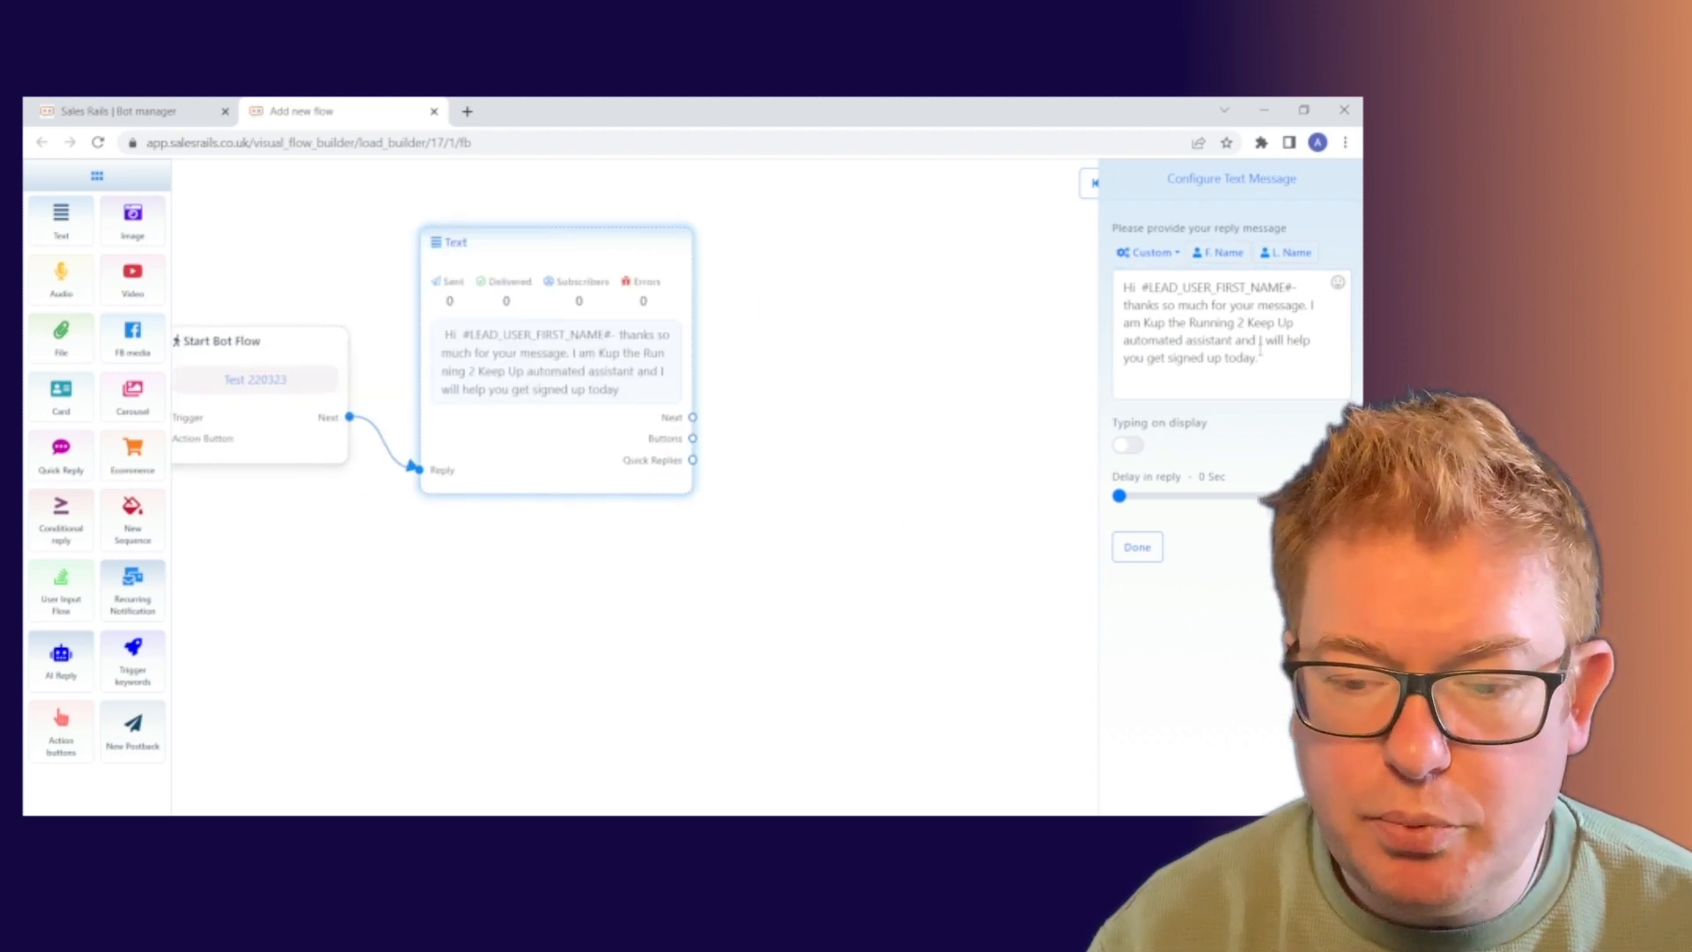
{"action": "left_click", "coordinate": [1298, 364]}
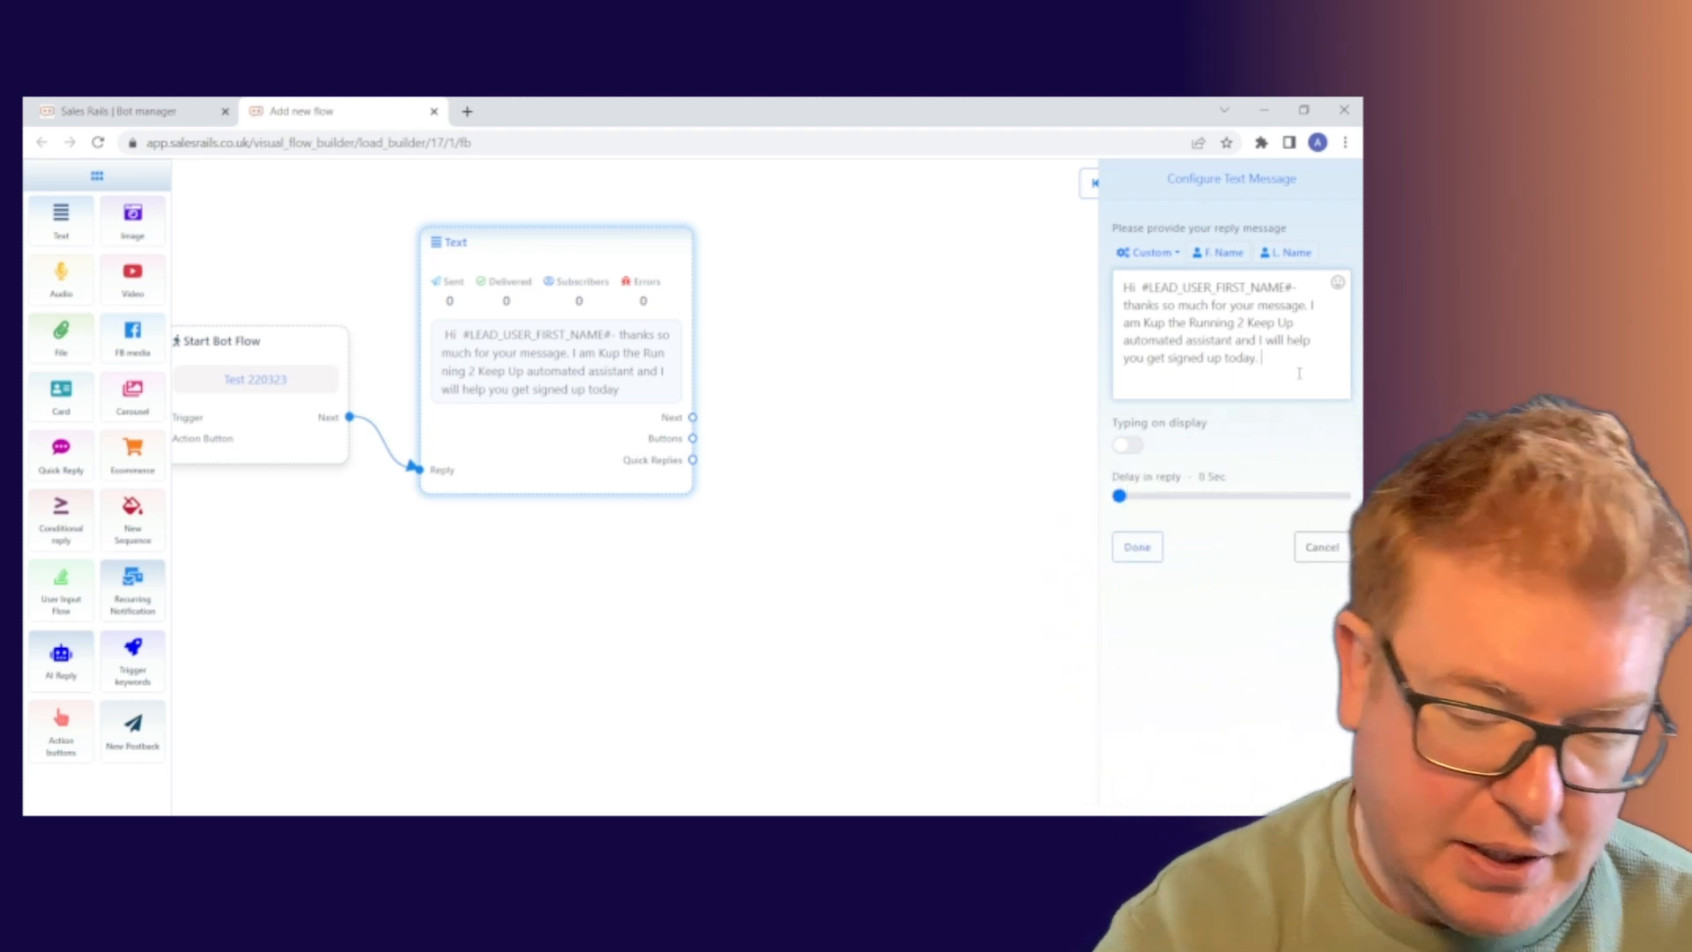
{"action": "type", "text": "Is that okay"}
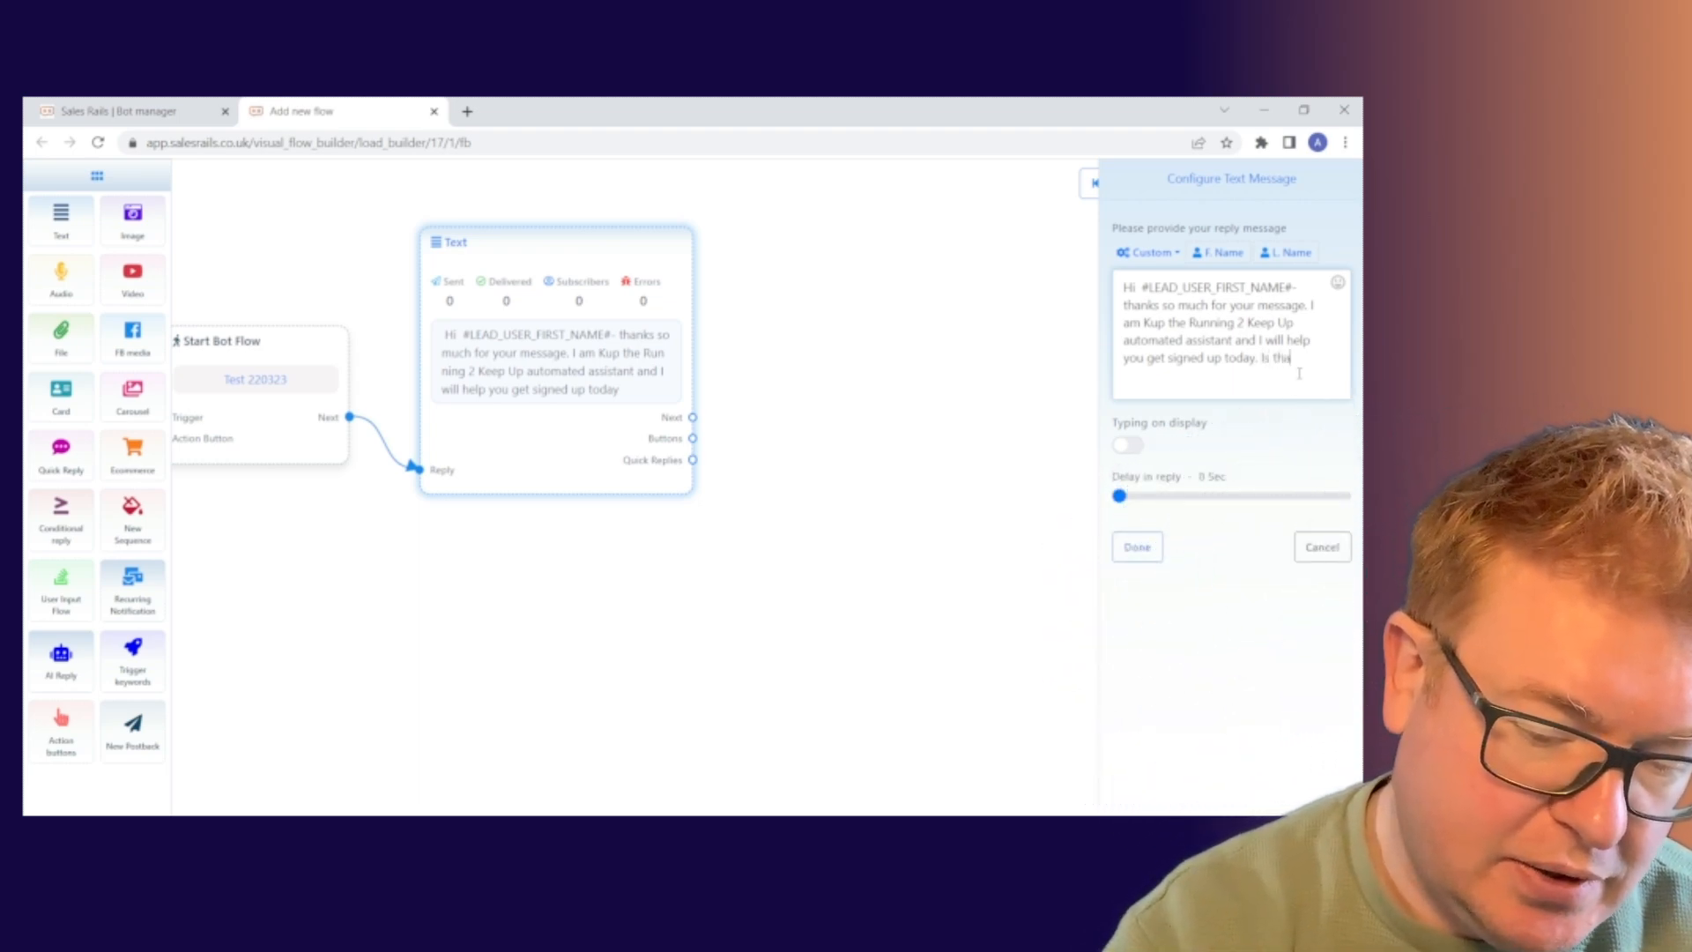
{"action": "type", "text": " with you"}
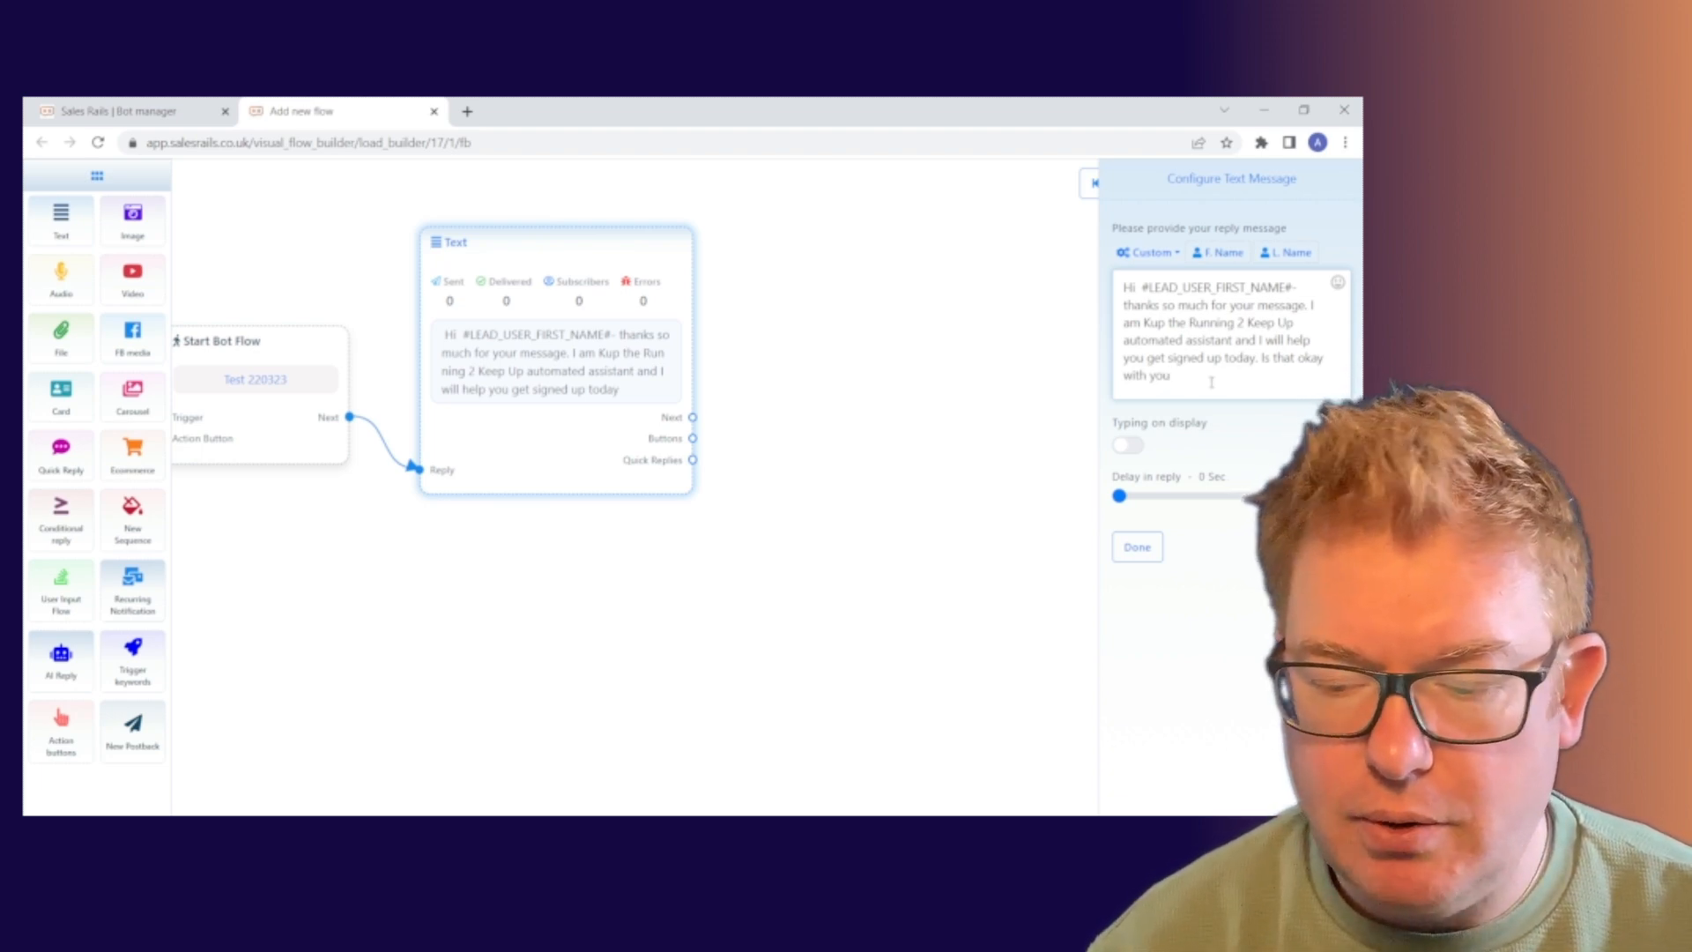
{"action": "type", "text": "?"}
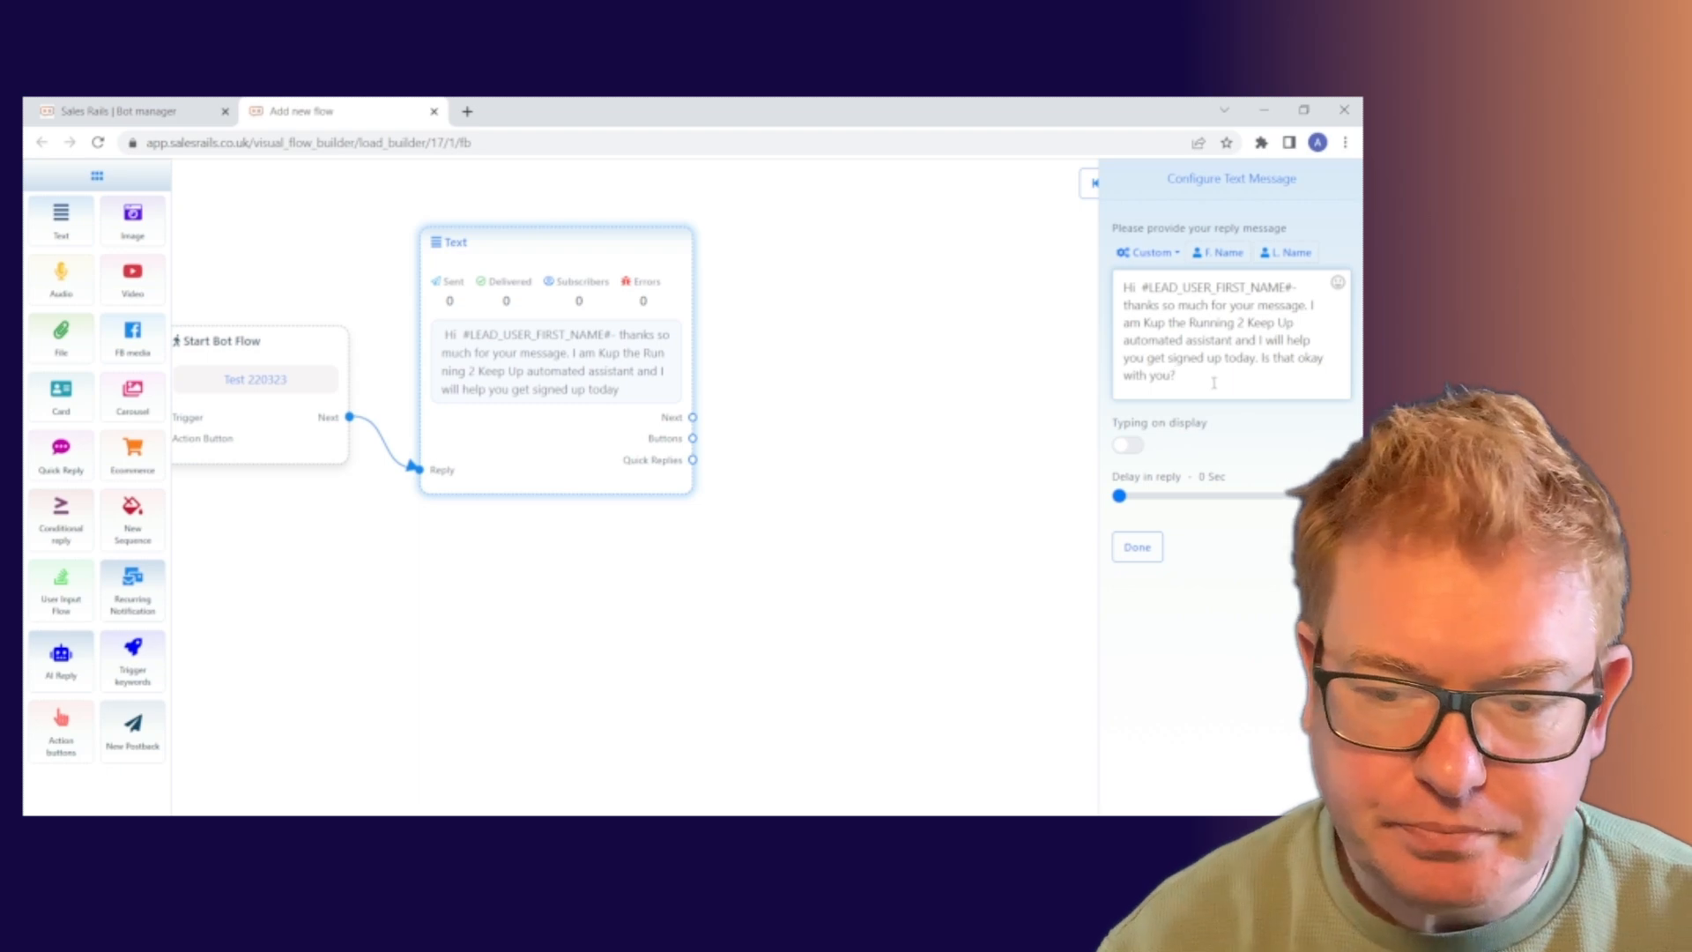
{"action": "left_click", "coordinate": [1150, 543]}
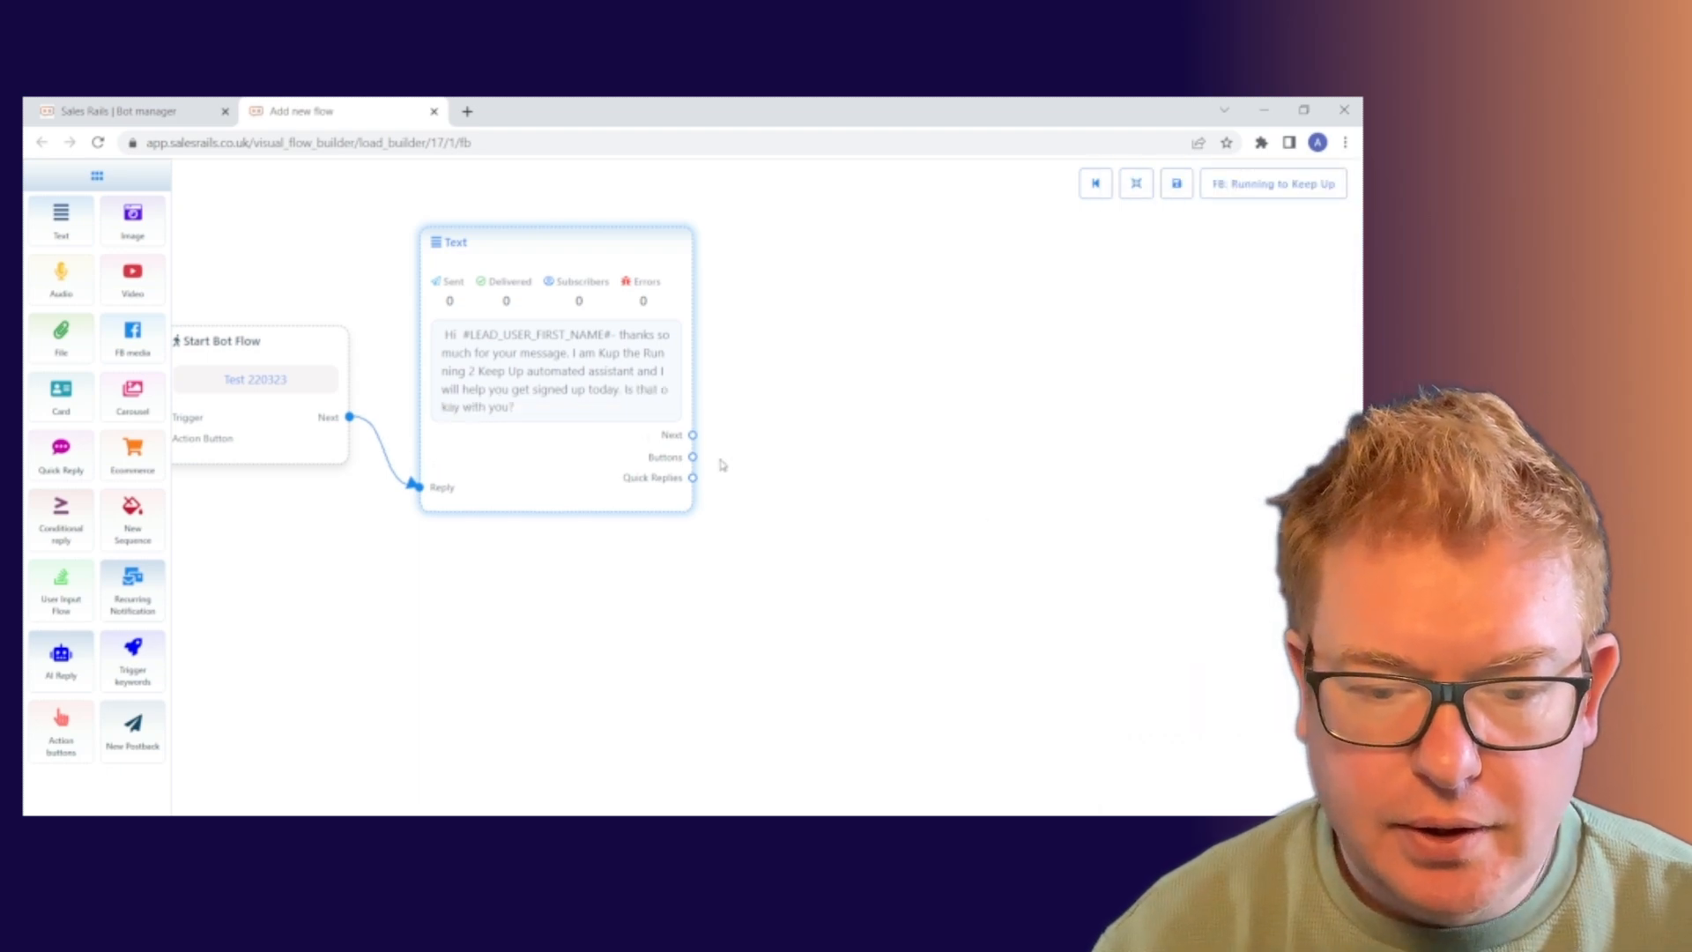
Attach a New Postback quick reply with button text 'Awesome! Lets go' to the Text node.
{"action": "left_click_drag", "start_coordinate": [692, 477], "coordinate": [861, 317]}
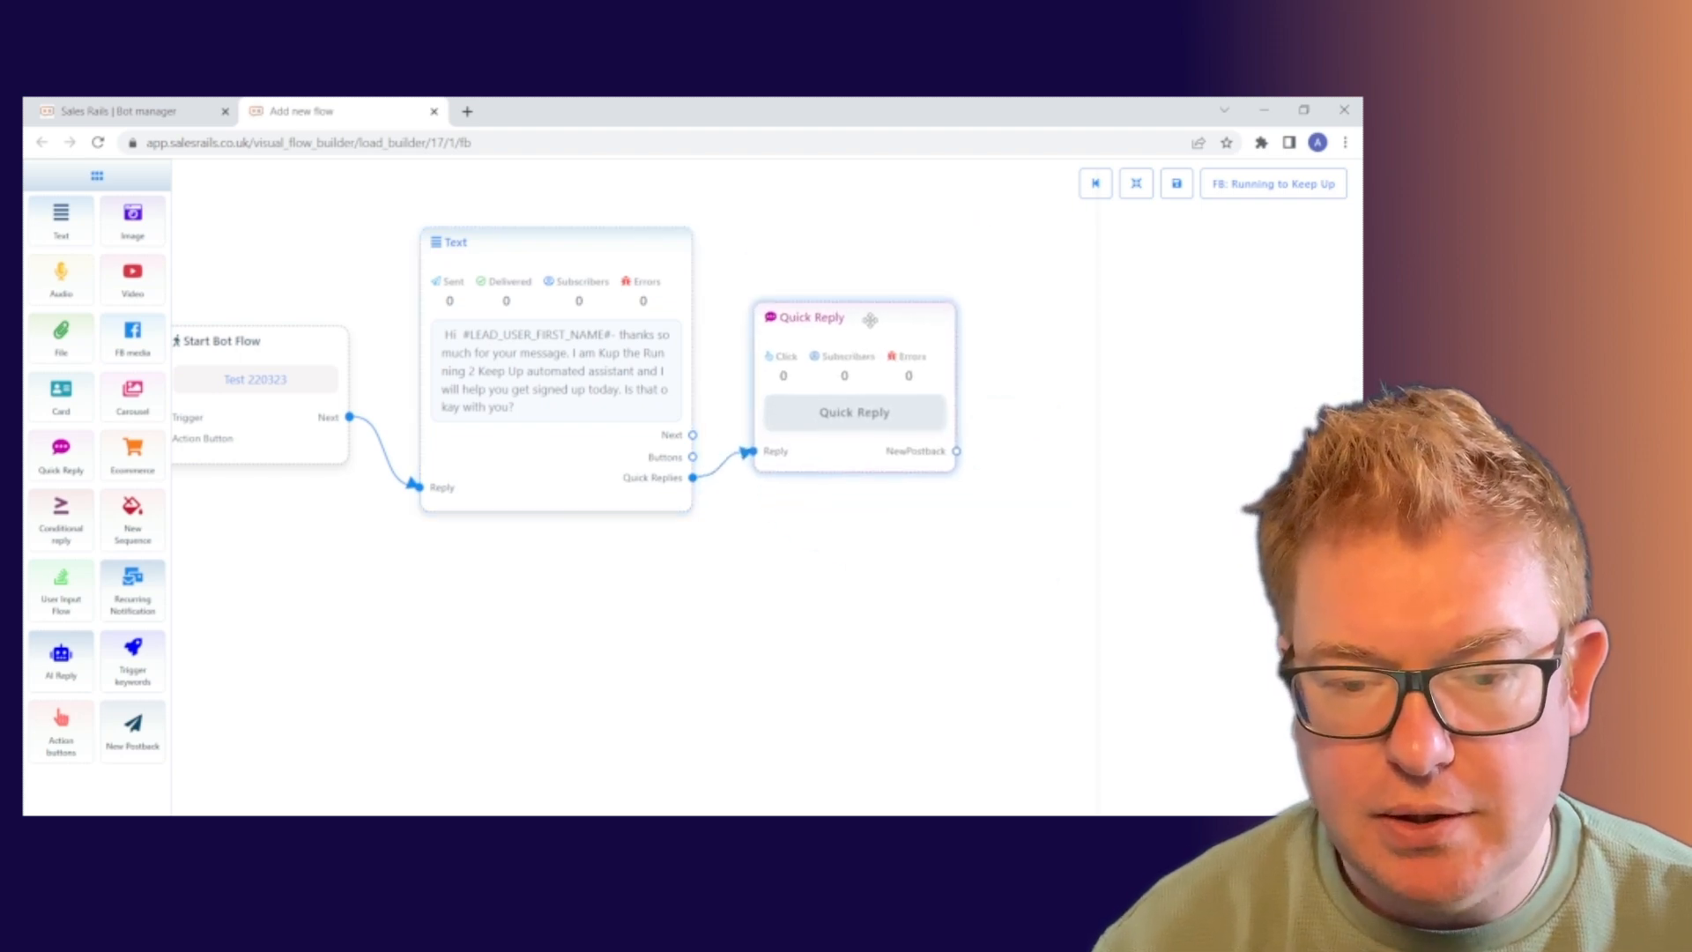
{"action": "left_click", "coordinate": [864, 319]}
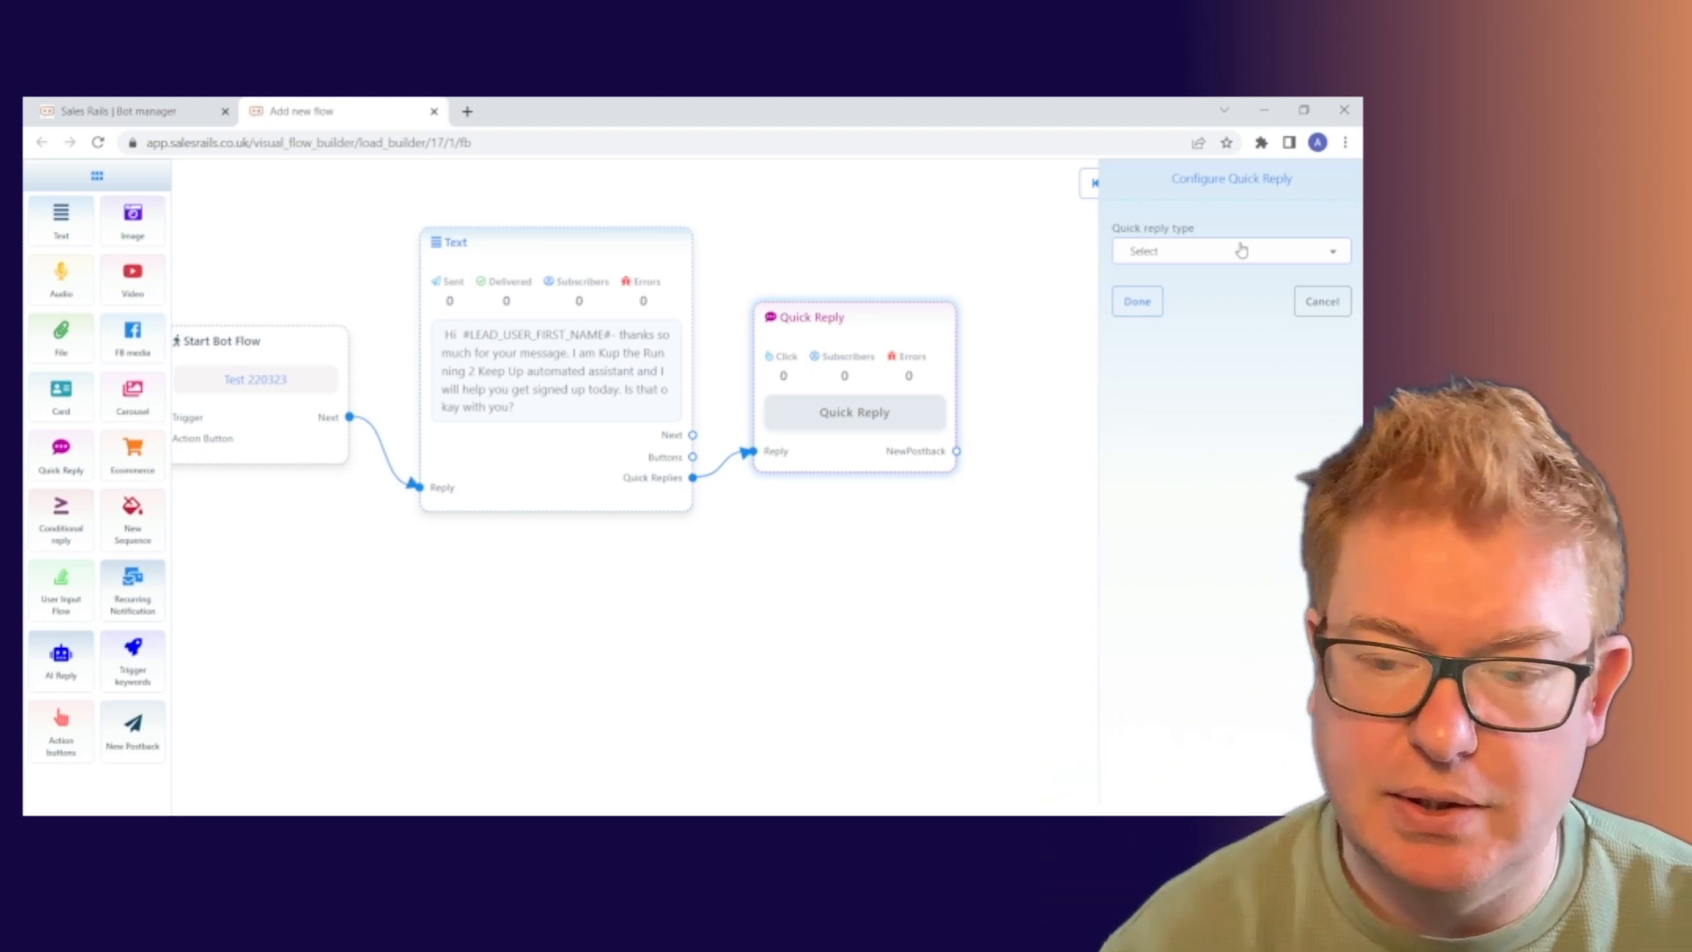
{"action": "left_click", "coordinate": [1233, 251]}
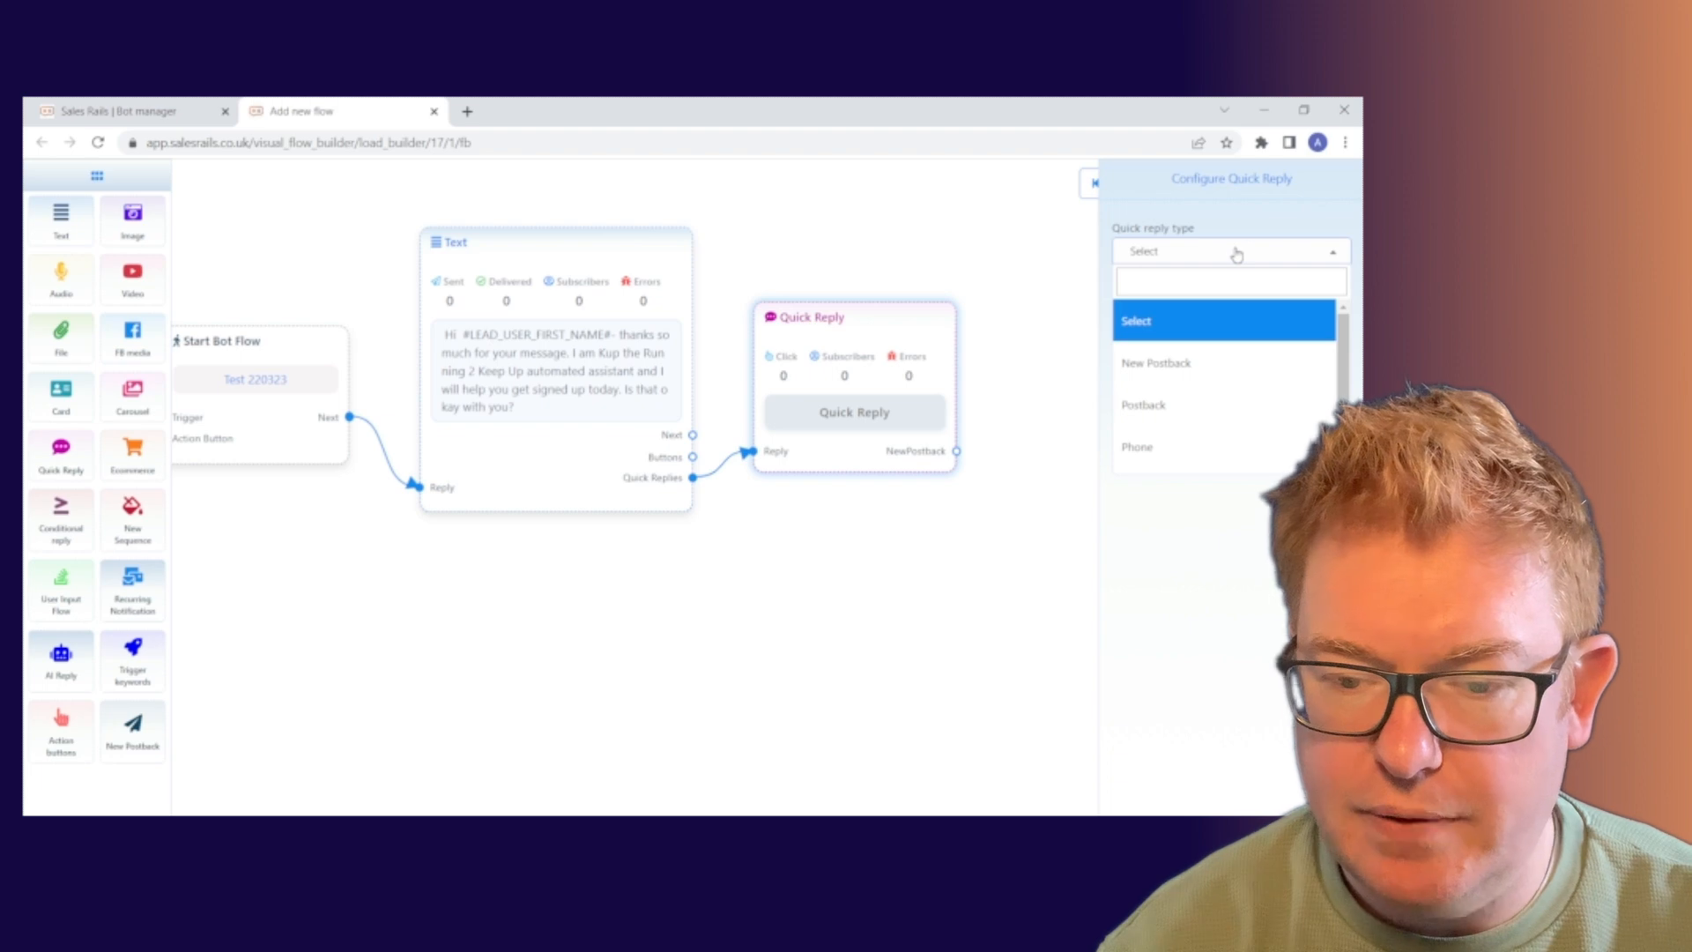
{"action": "left_click", "coordinate": [1206, 372]}
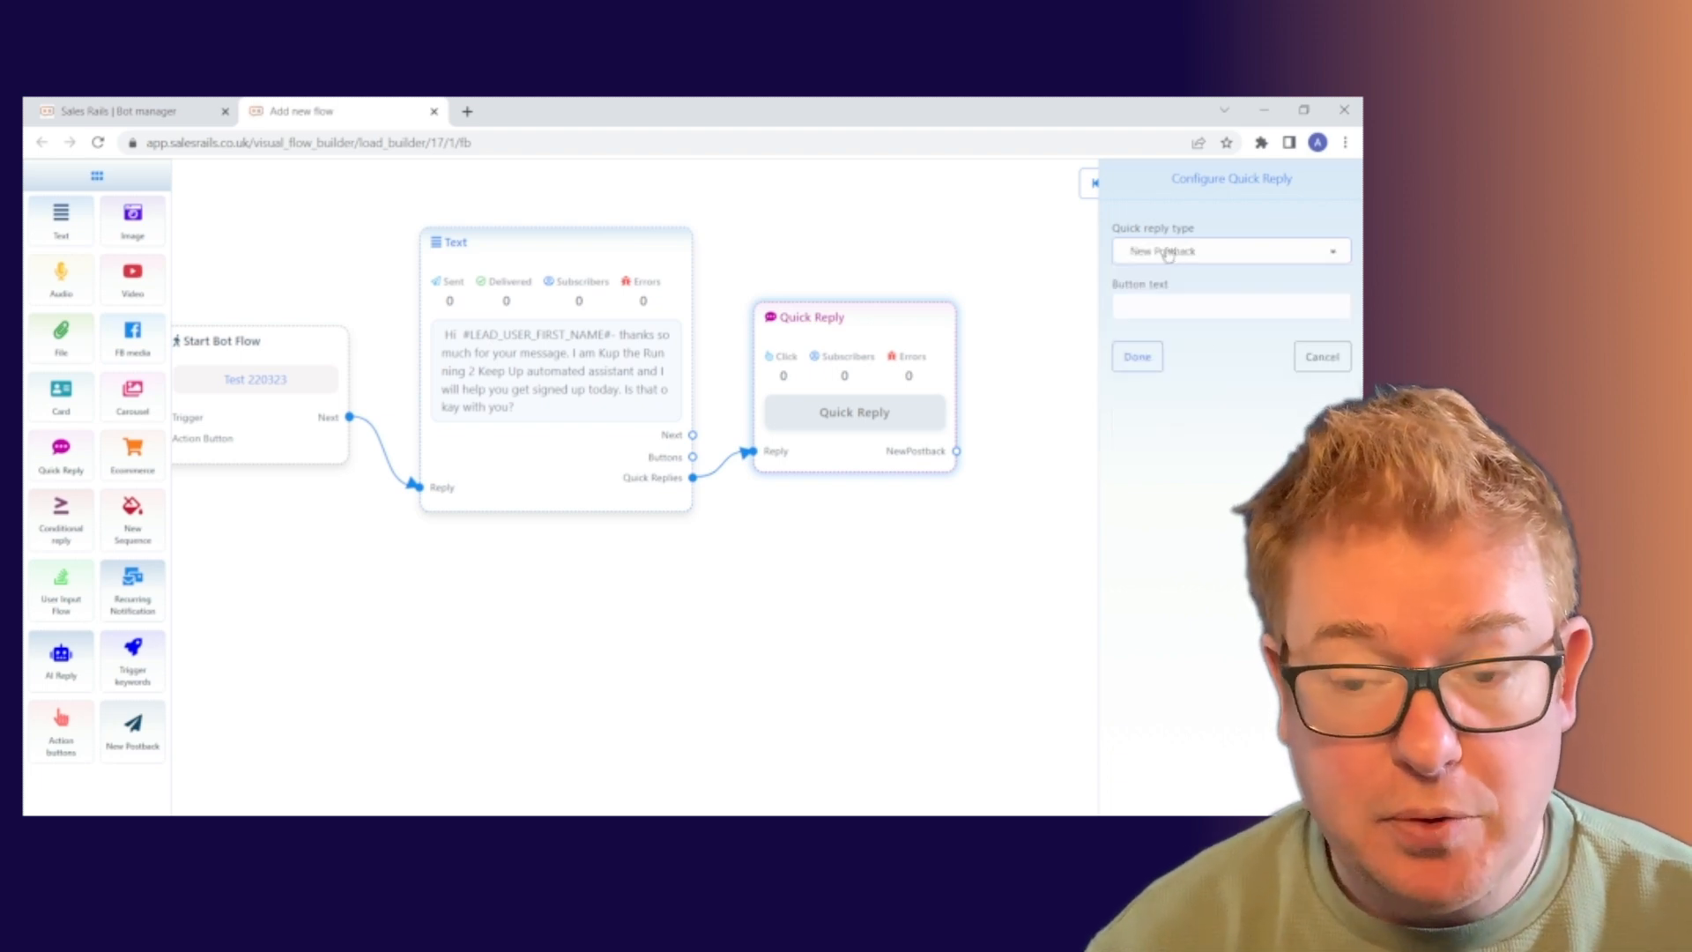
{"action": "left_click", "coordinate": [1168, 311]}
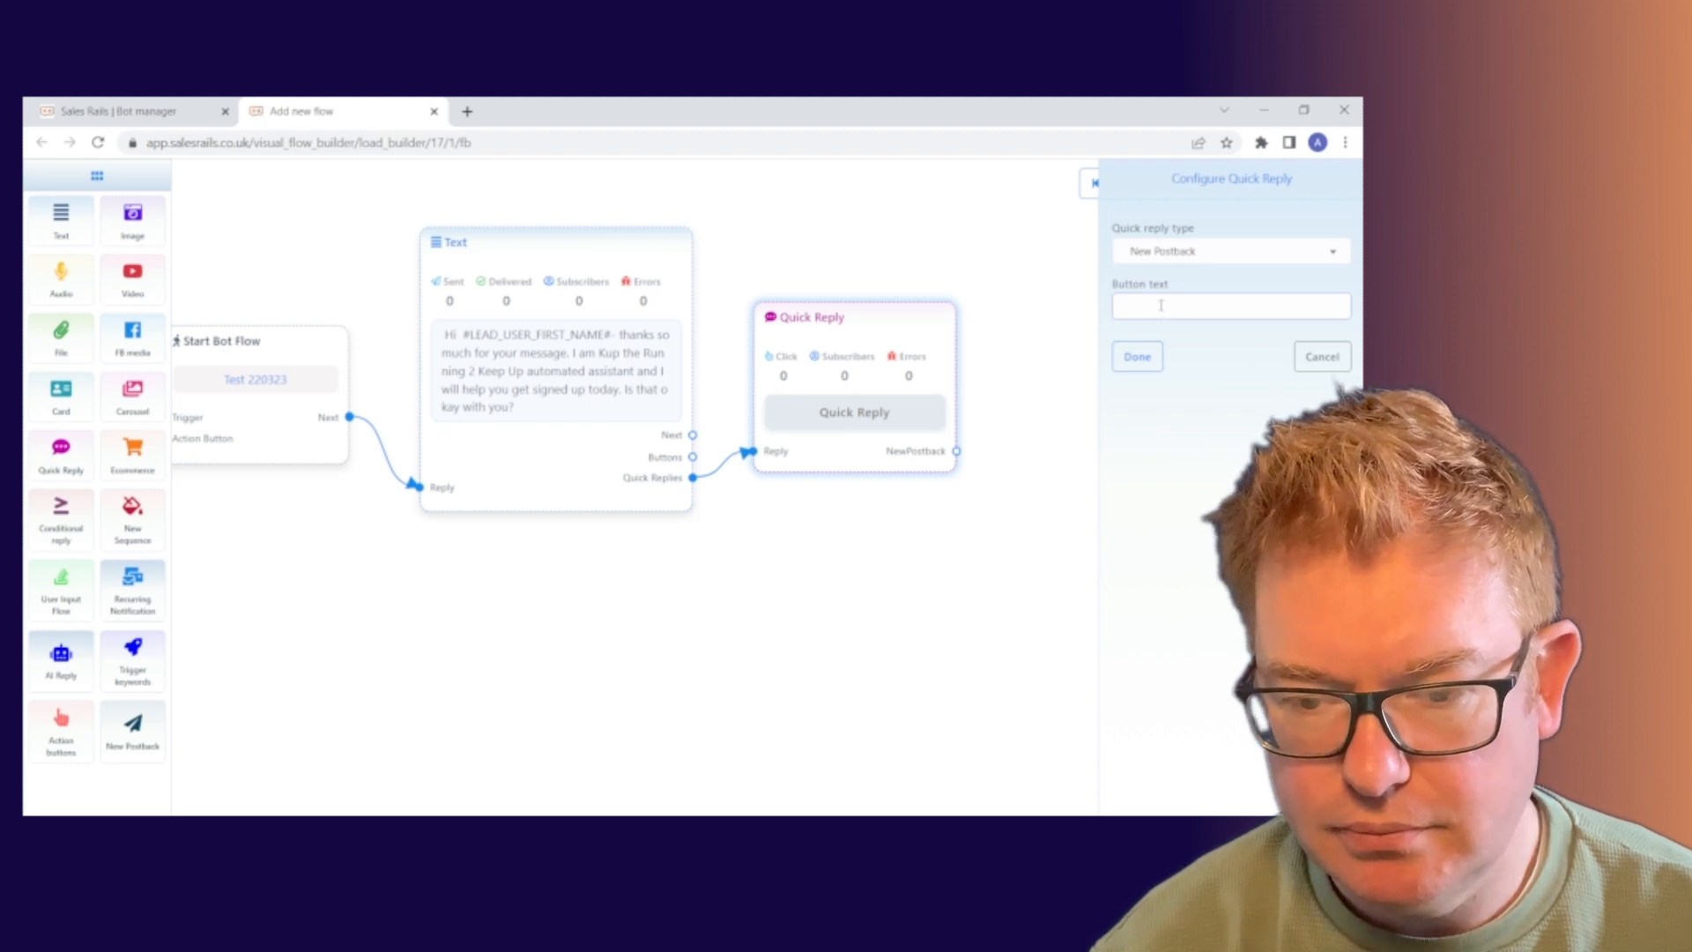
{"action": "type", "text": "Awe"}
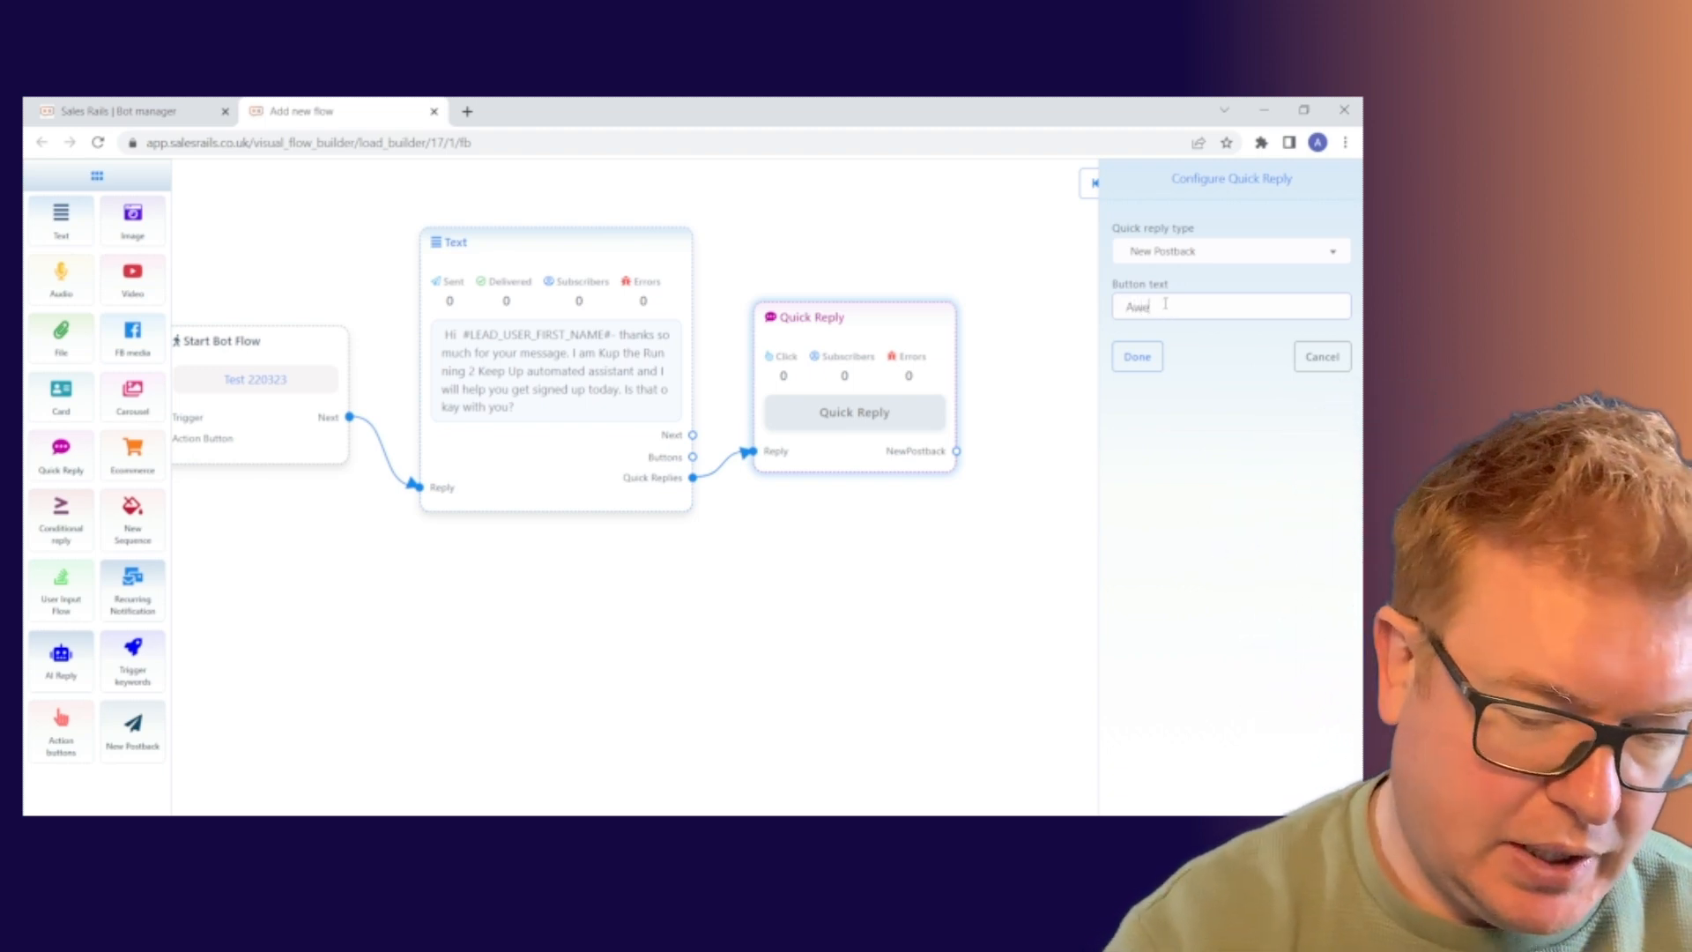
{"action": "type", "text": "some! Let"}
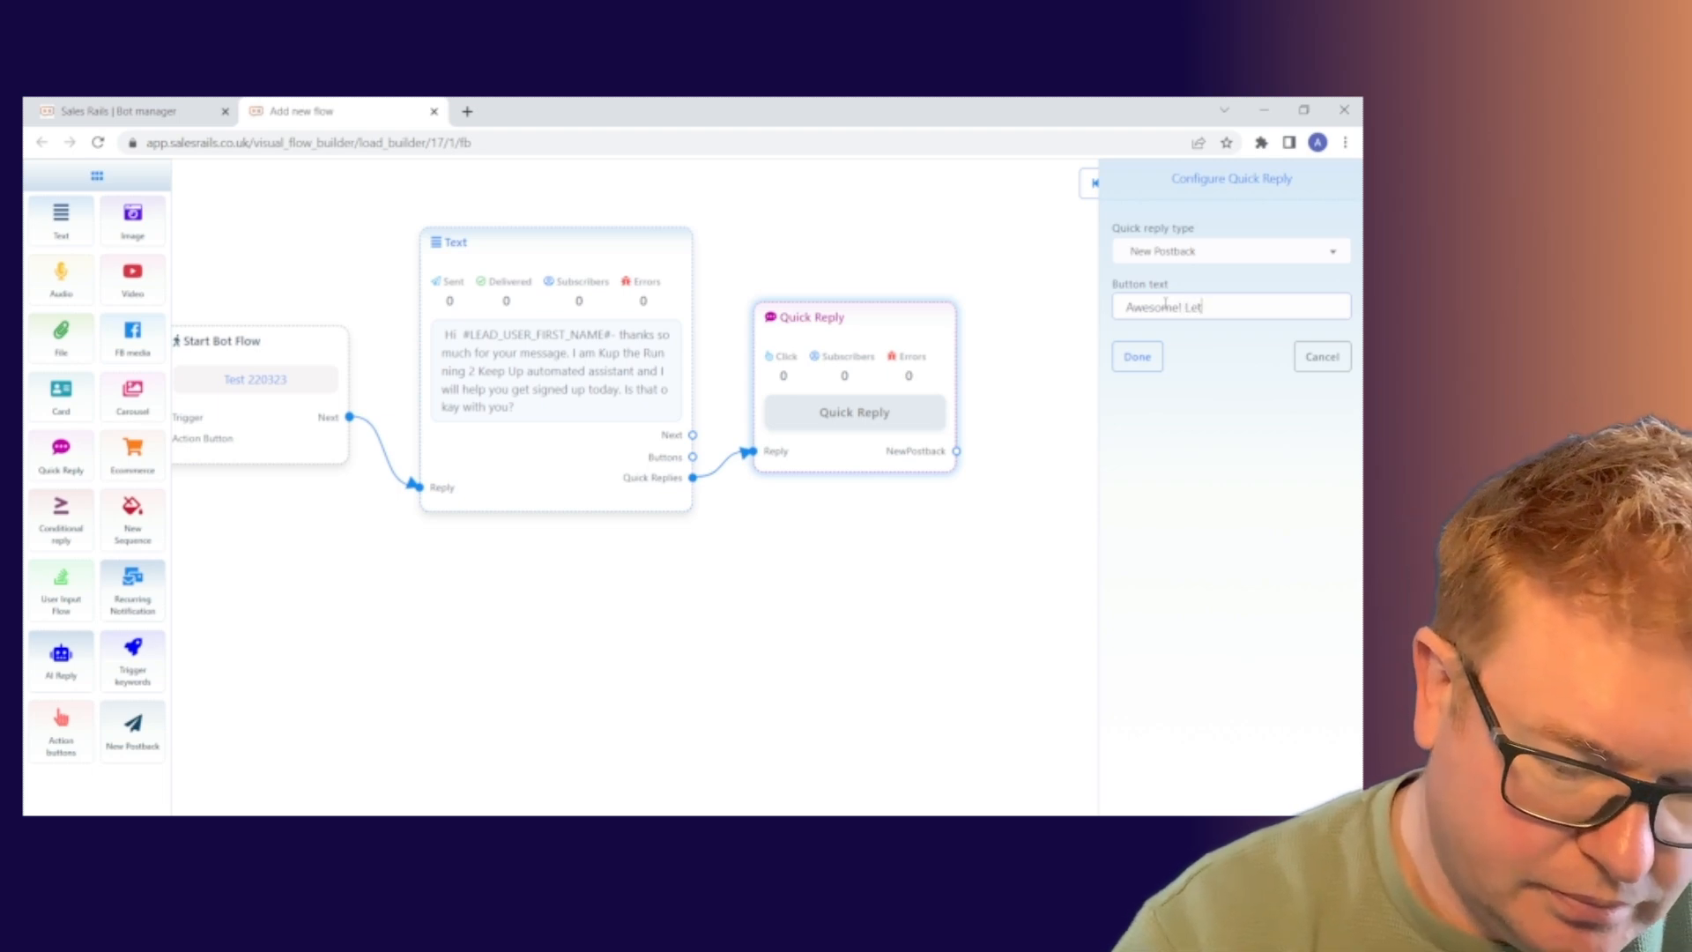
{"action": "type", "text": "s"}
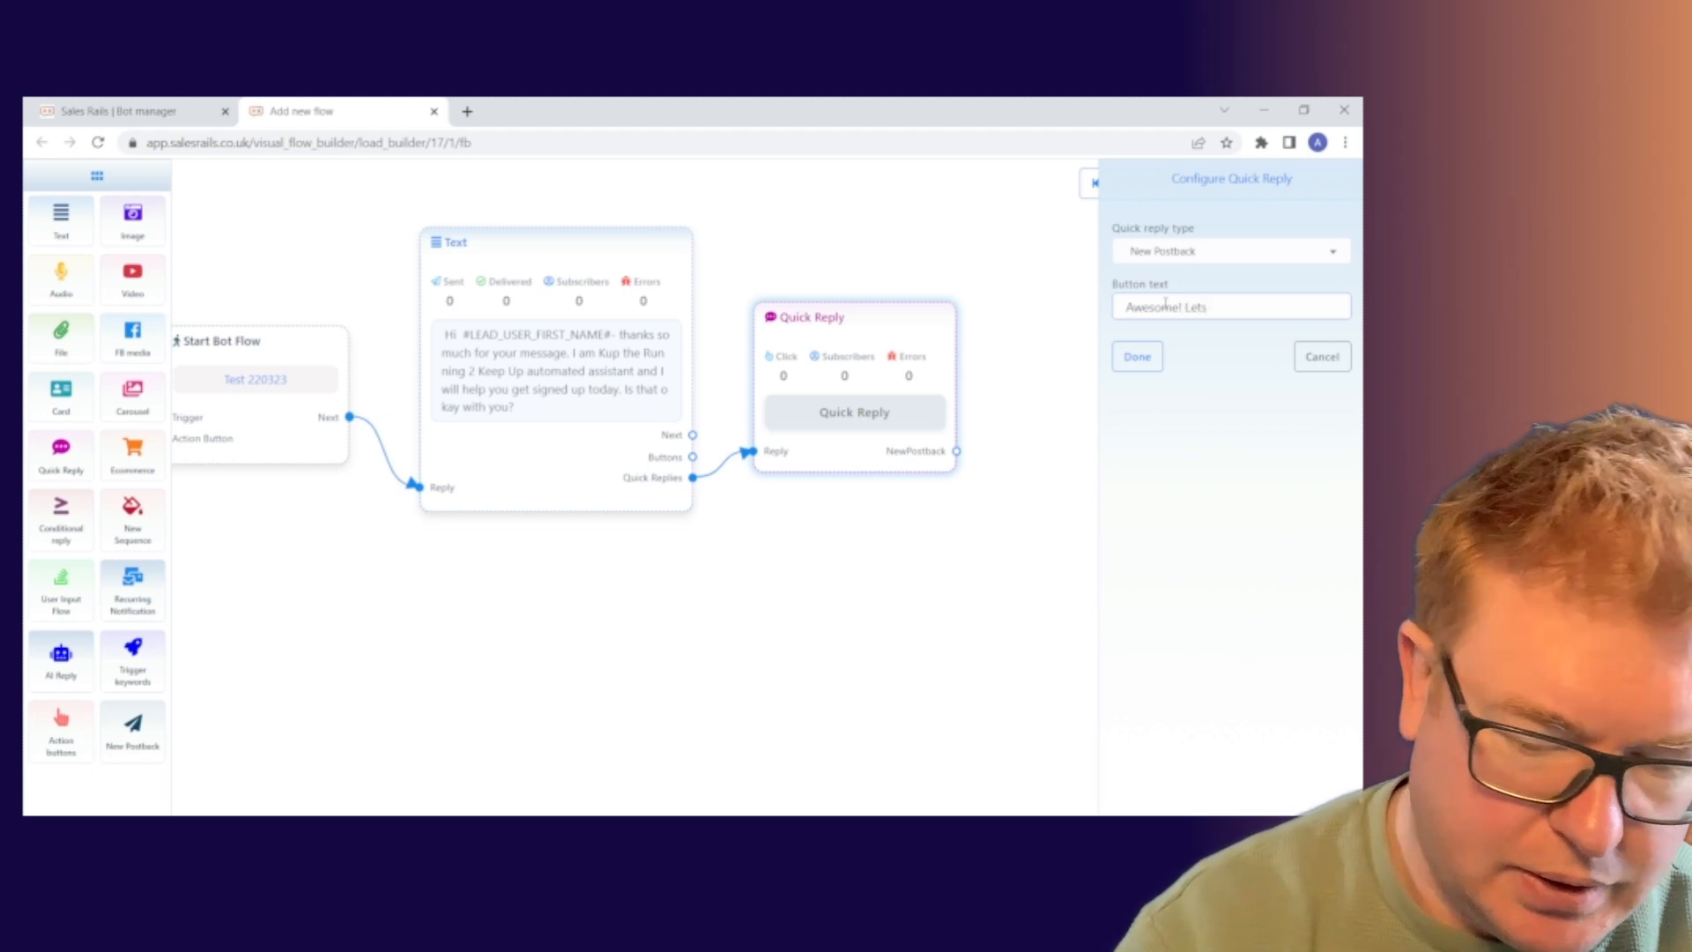
{"action": "type", "text": " go"}
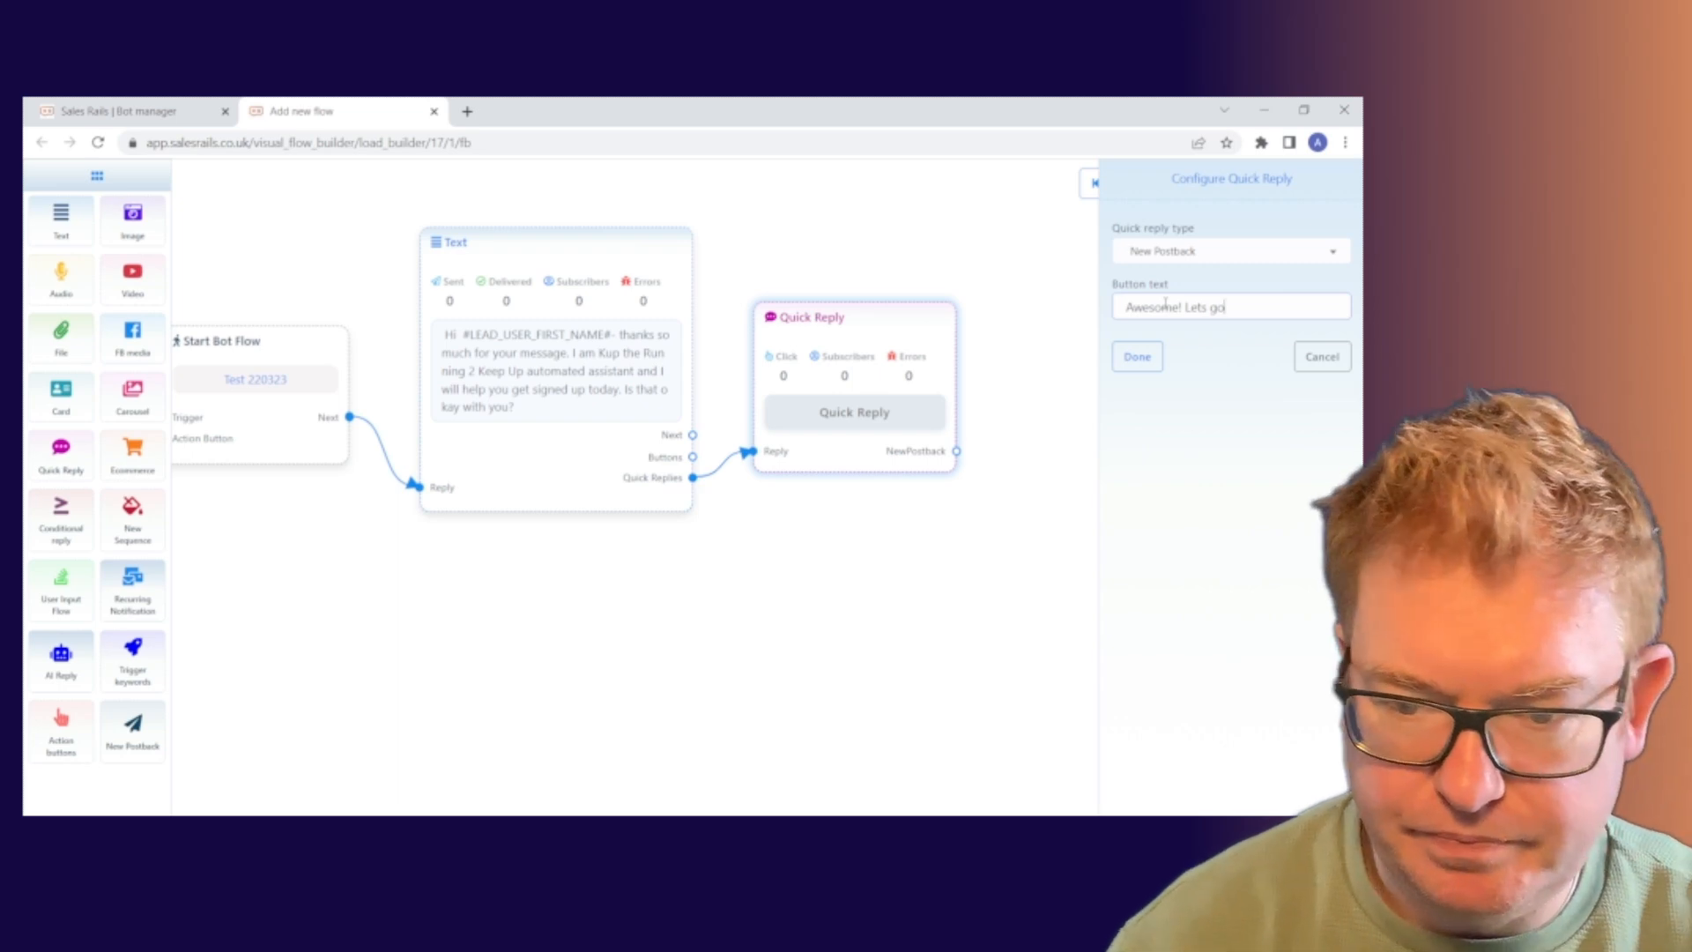
{"action": "left_click", "coordinate": [1139, 359]}
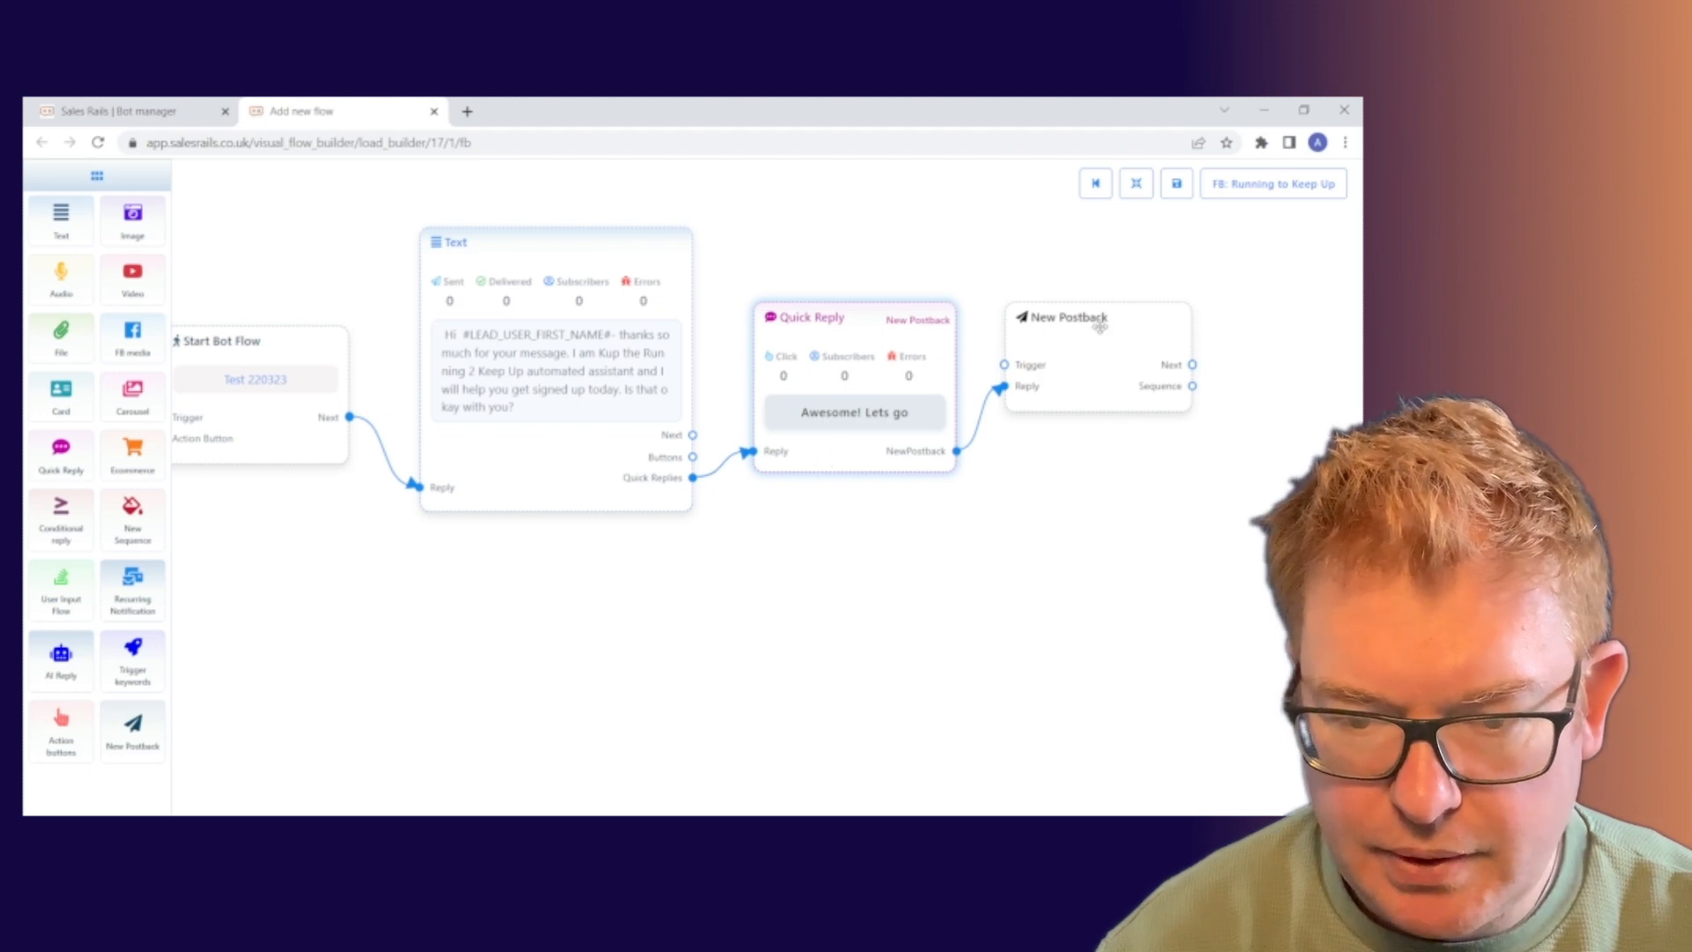
Nudge the New Postback node slightly right and down.
{"action": "left_click_drag", "start_coordinate": [1097, 327], "coordinate": [1100, 344]}
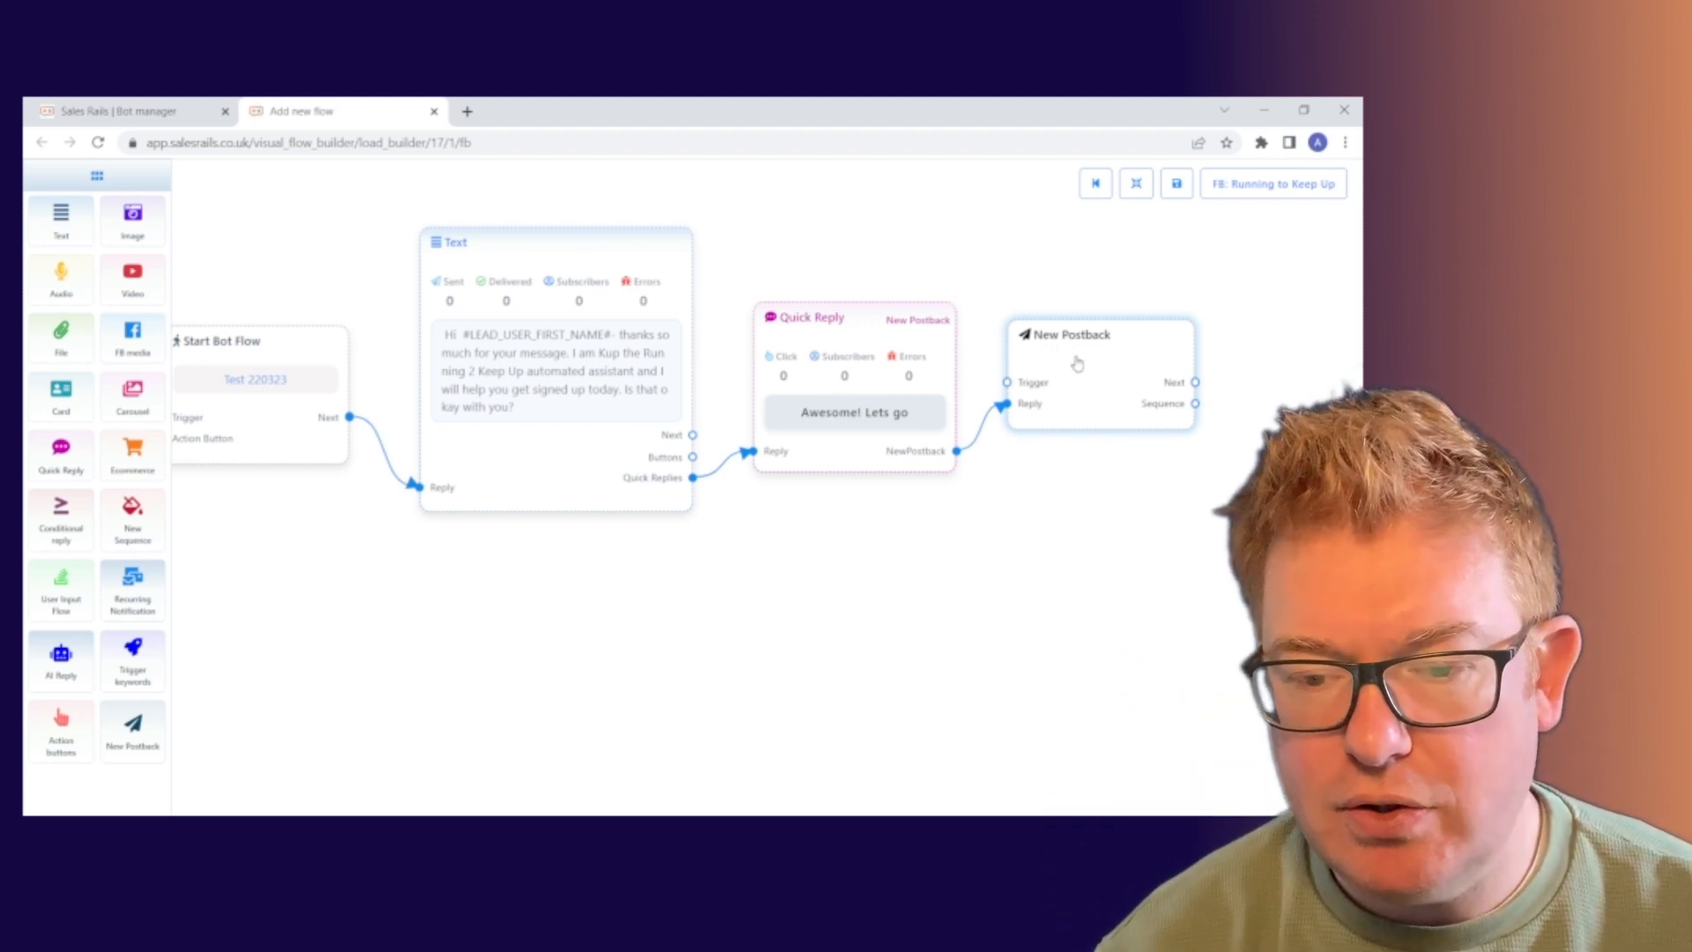
{"action": "left_click_drag", "start_coordinate": [1073, 529], "coordinate": [855, 533]}
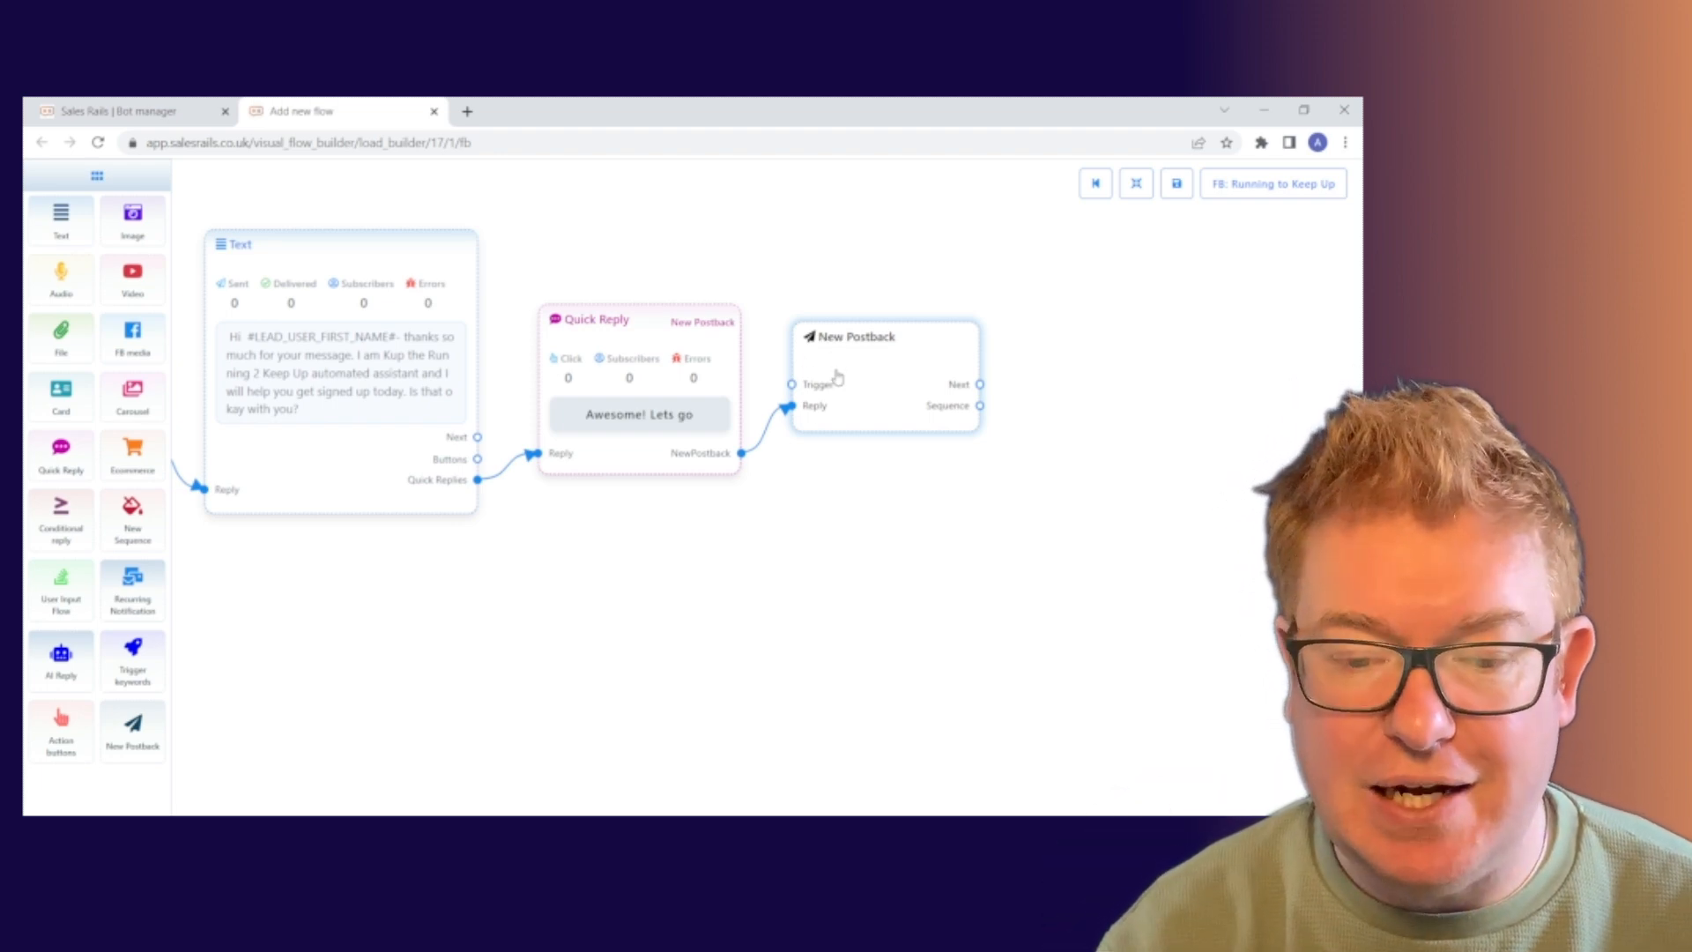
Title the New Postback step 'Test Postback 1', leaving its sequence unselected, and save.
{"action": "double_click", "coordinate": [881, 365]}
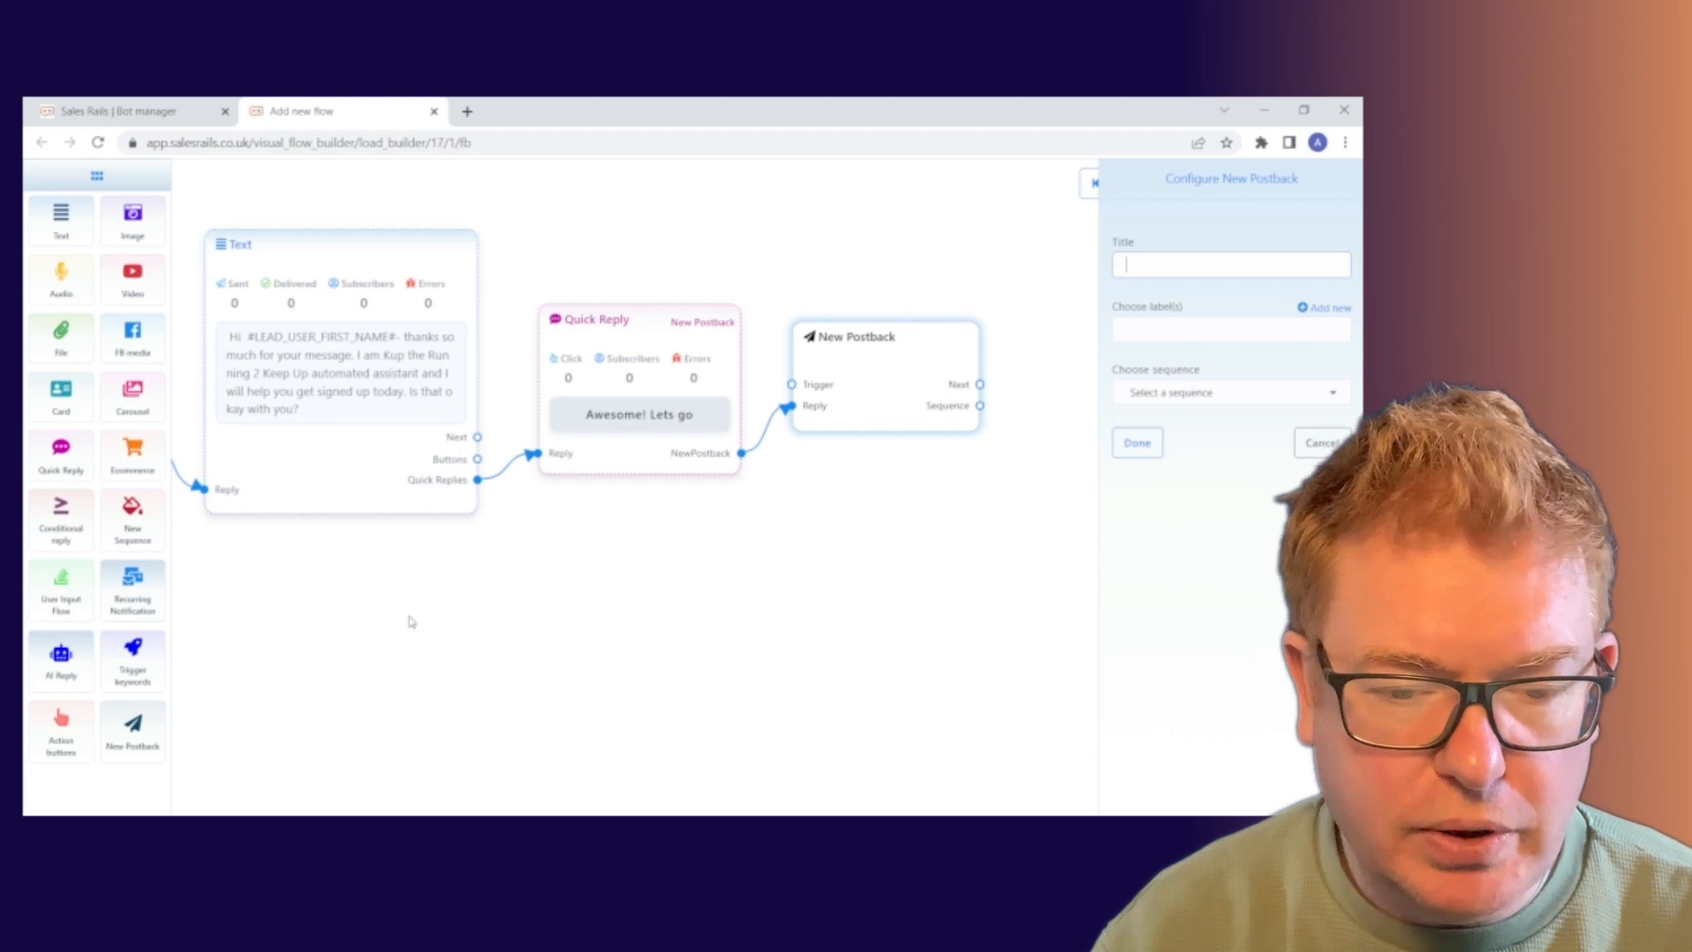
{"action": "left_click_drag", "start_coordinate": [408, 621], "coordinate": [492, 606]}
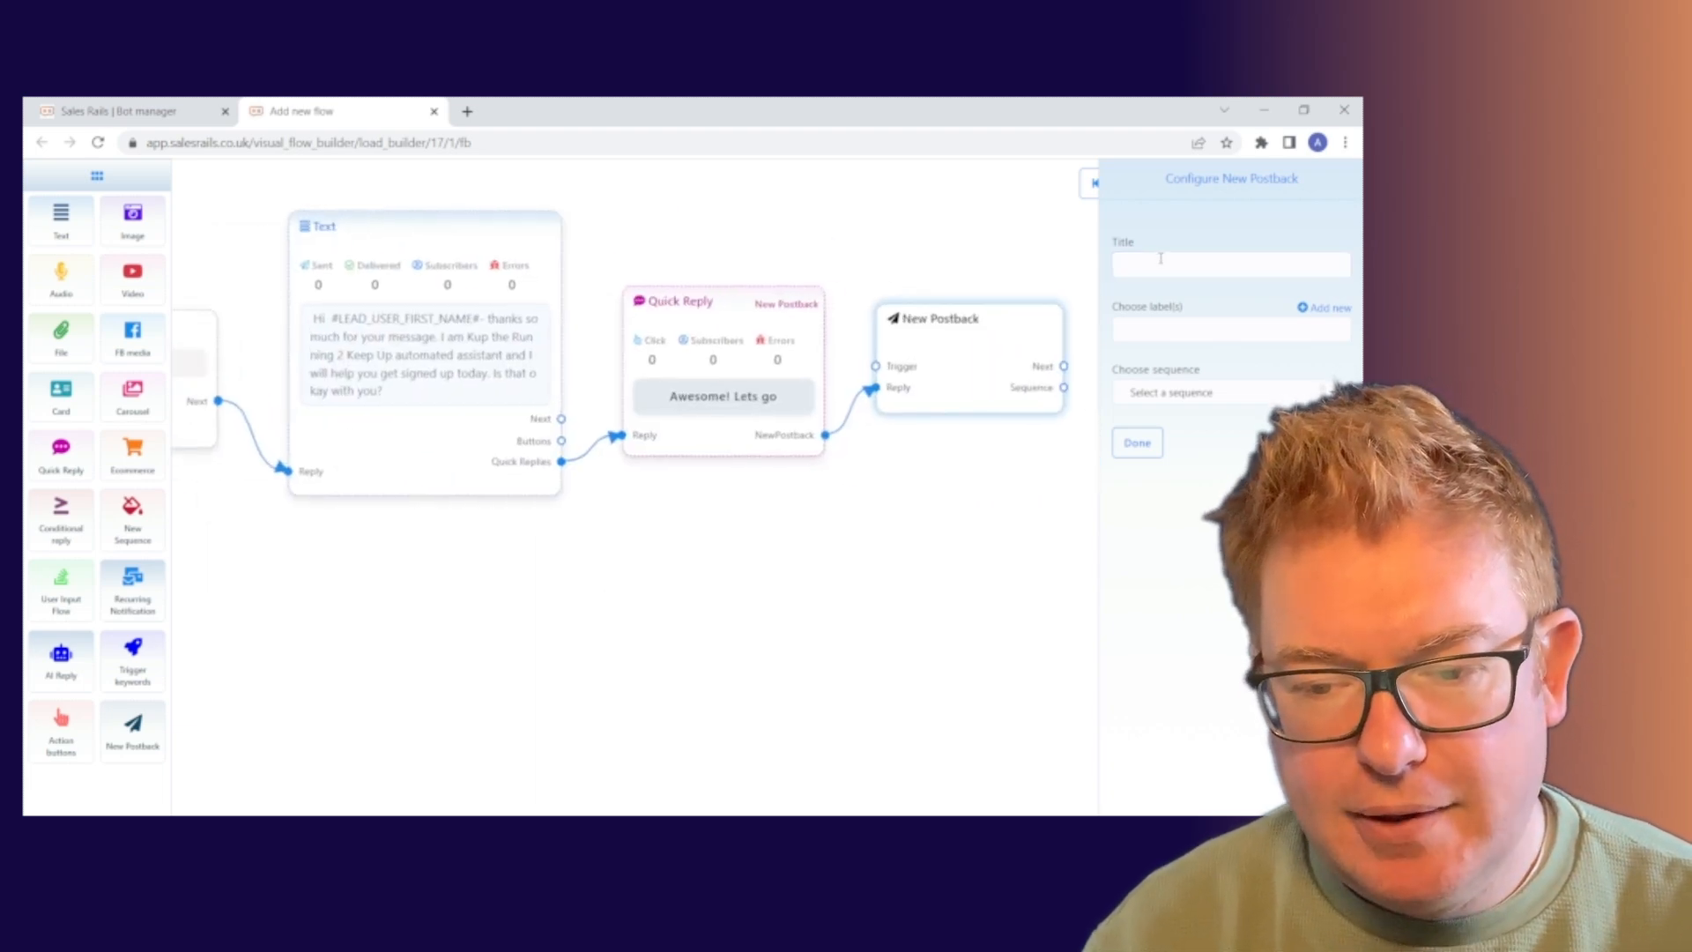
{"action": "left_click", "coordinate": [1161, 258]}
{"action": "type", "text": "Tes"}
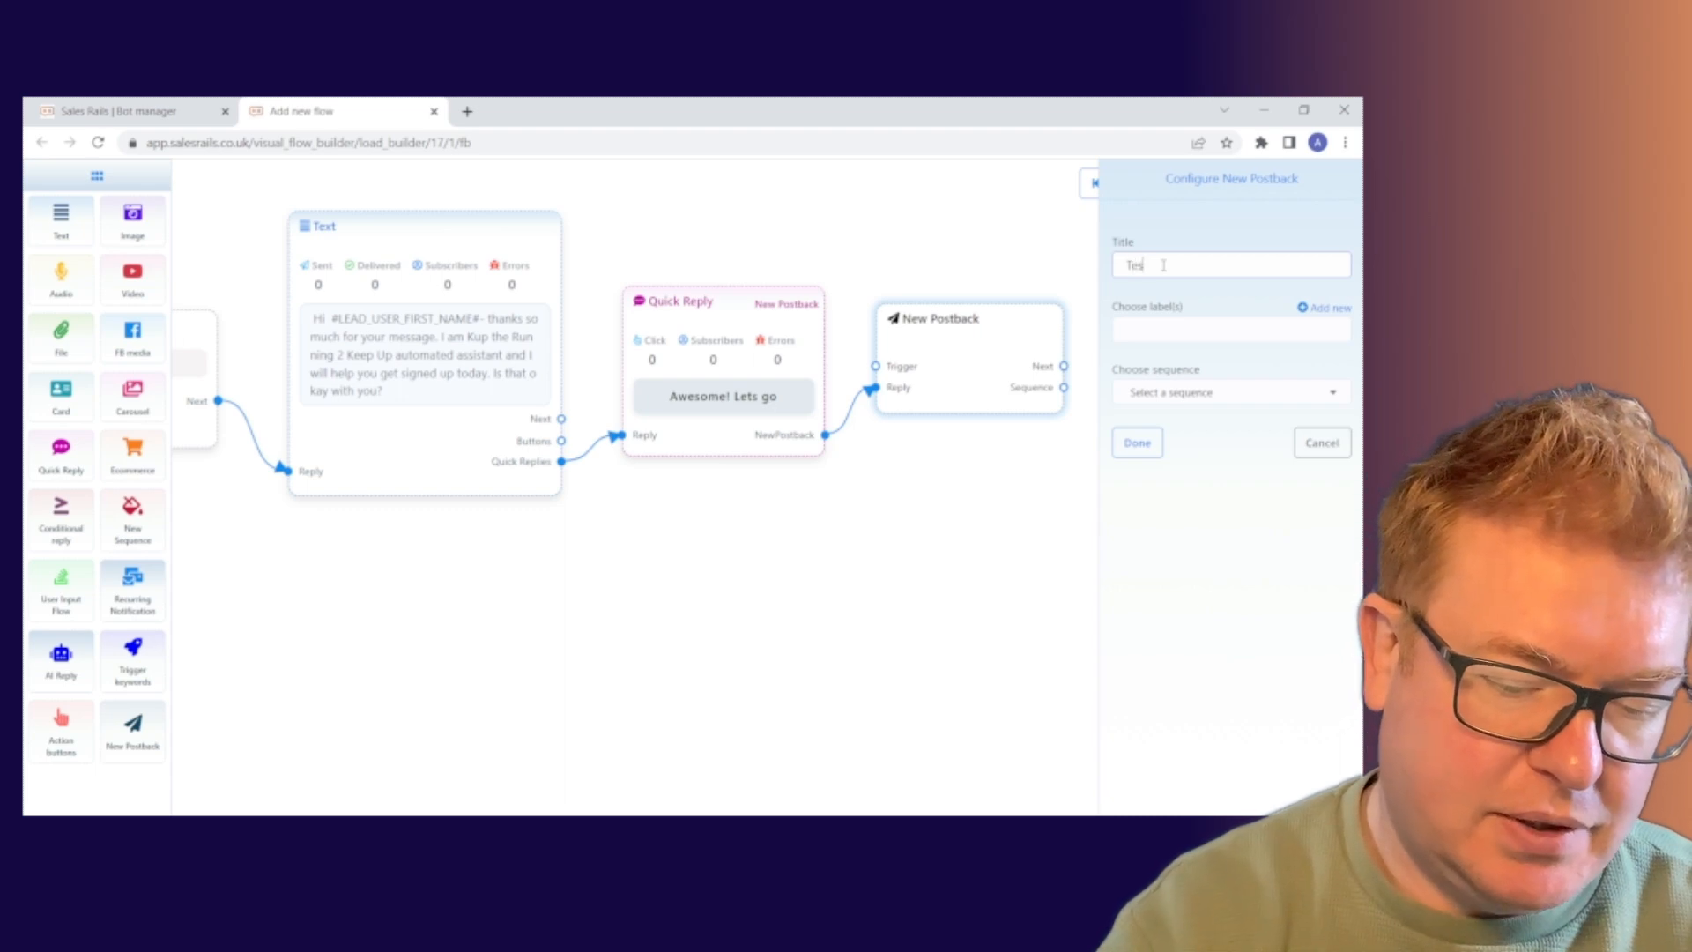
{"action": "type", "text": "t Postba"}
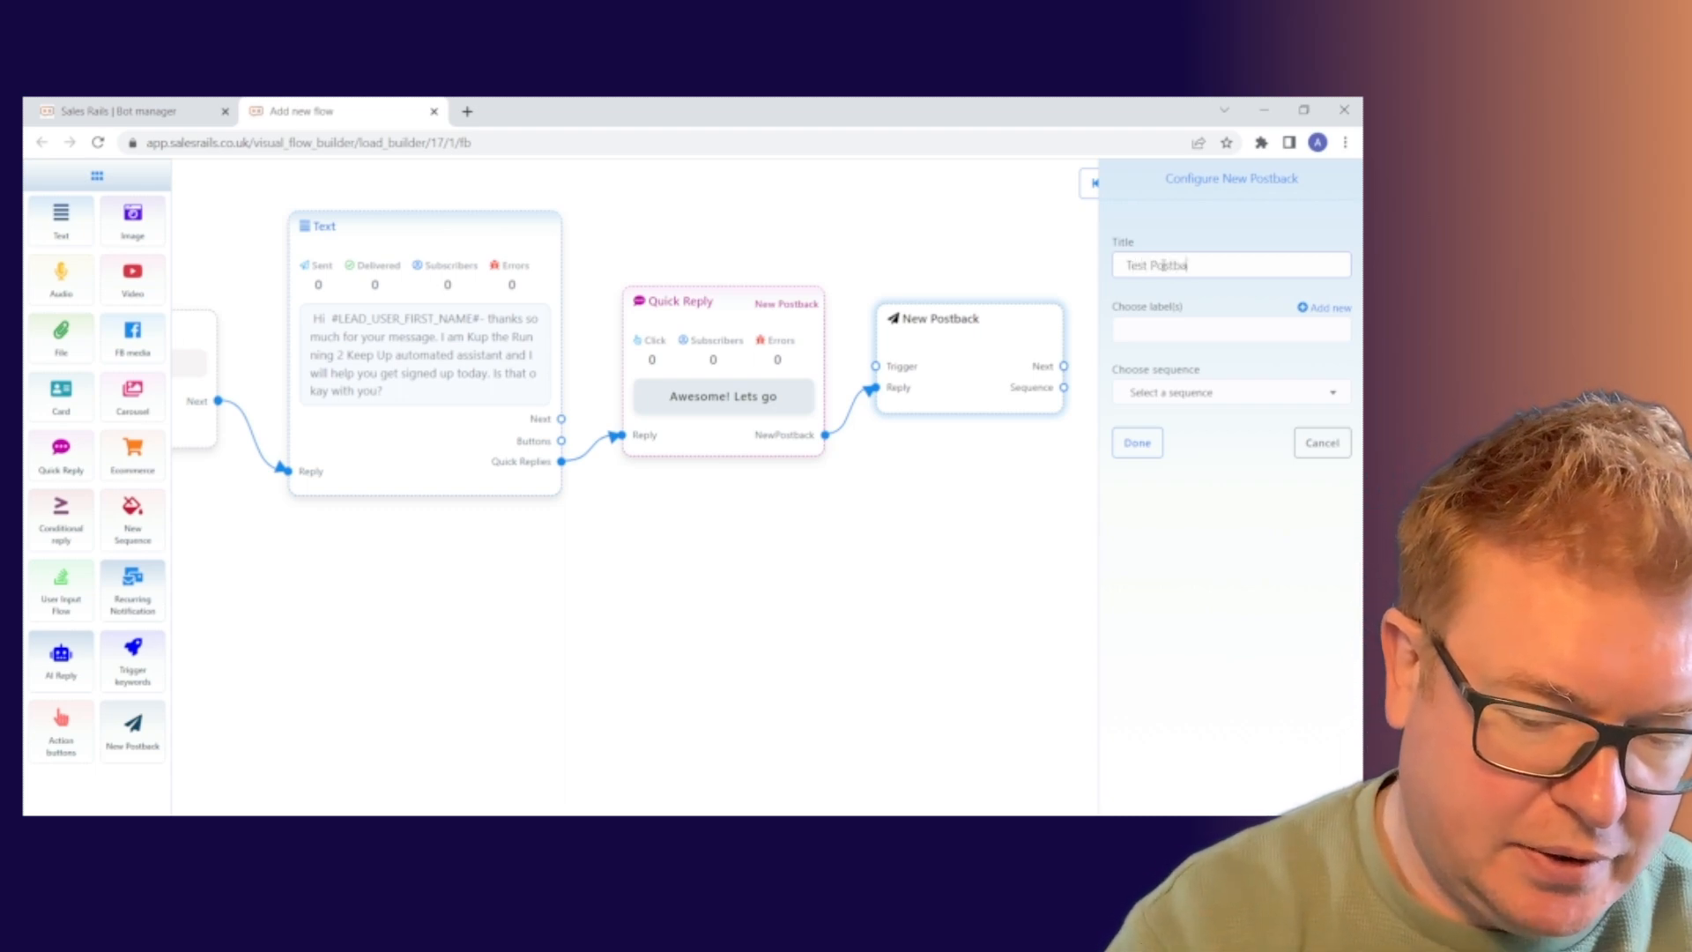
{"action": "type", "text": "ck 1"}
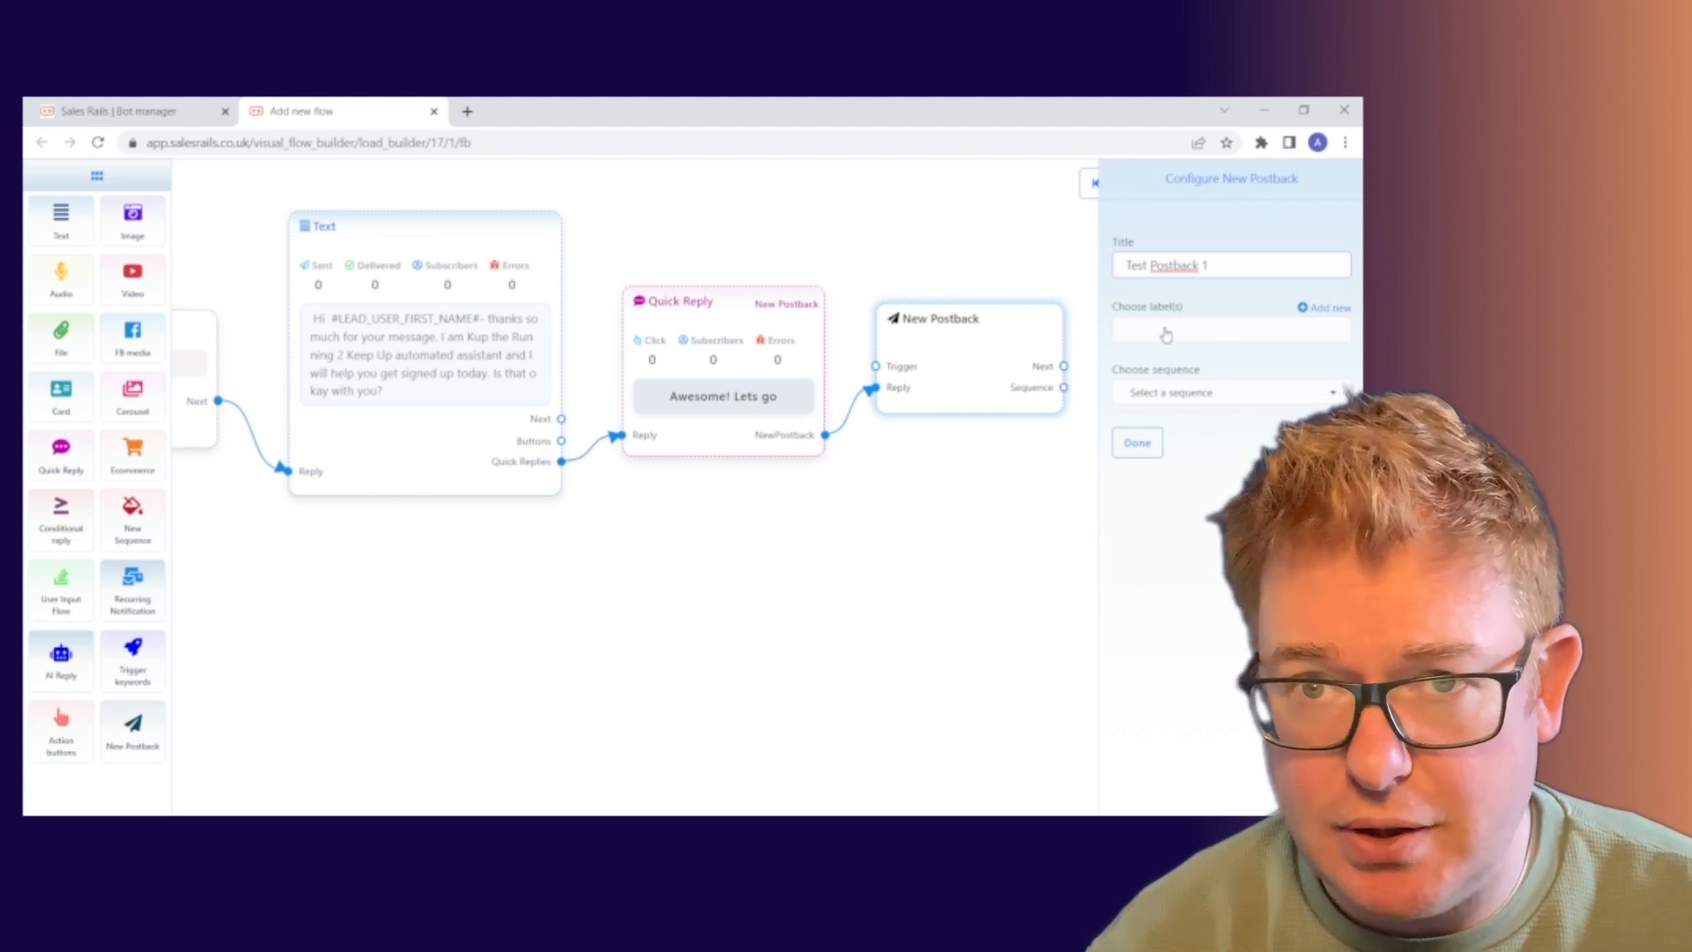
{"action": "left_click", "coordinate": [1218, 401]}
{"action": "left_click", "coordinate": [1220, 401]}
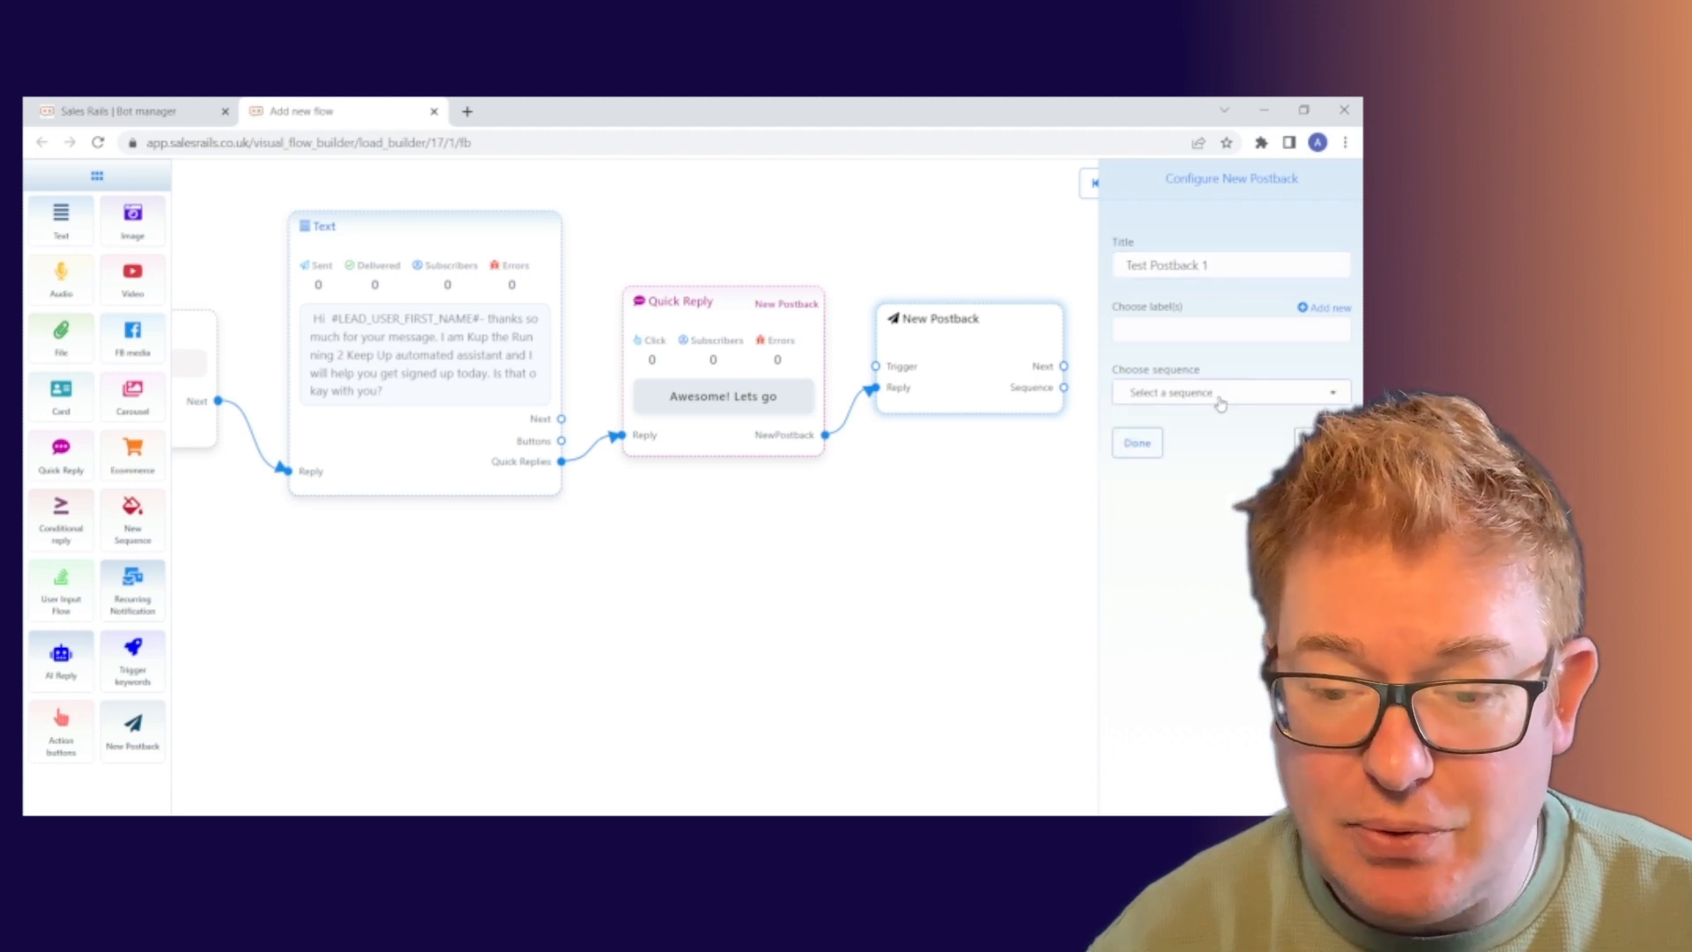
{"action": "left_click", "coordinate": [1220, 401]}
{"action": "left_click", "coordinate": [1220, 401]}
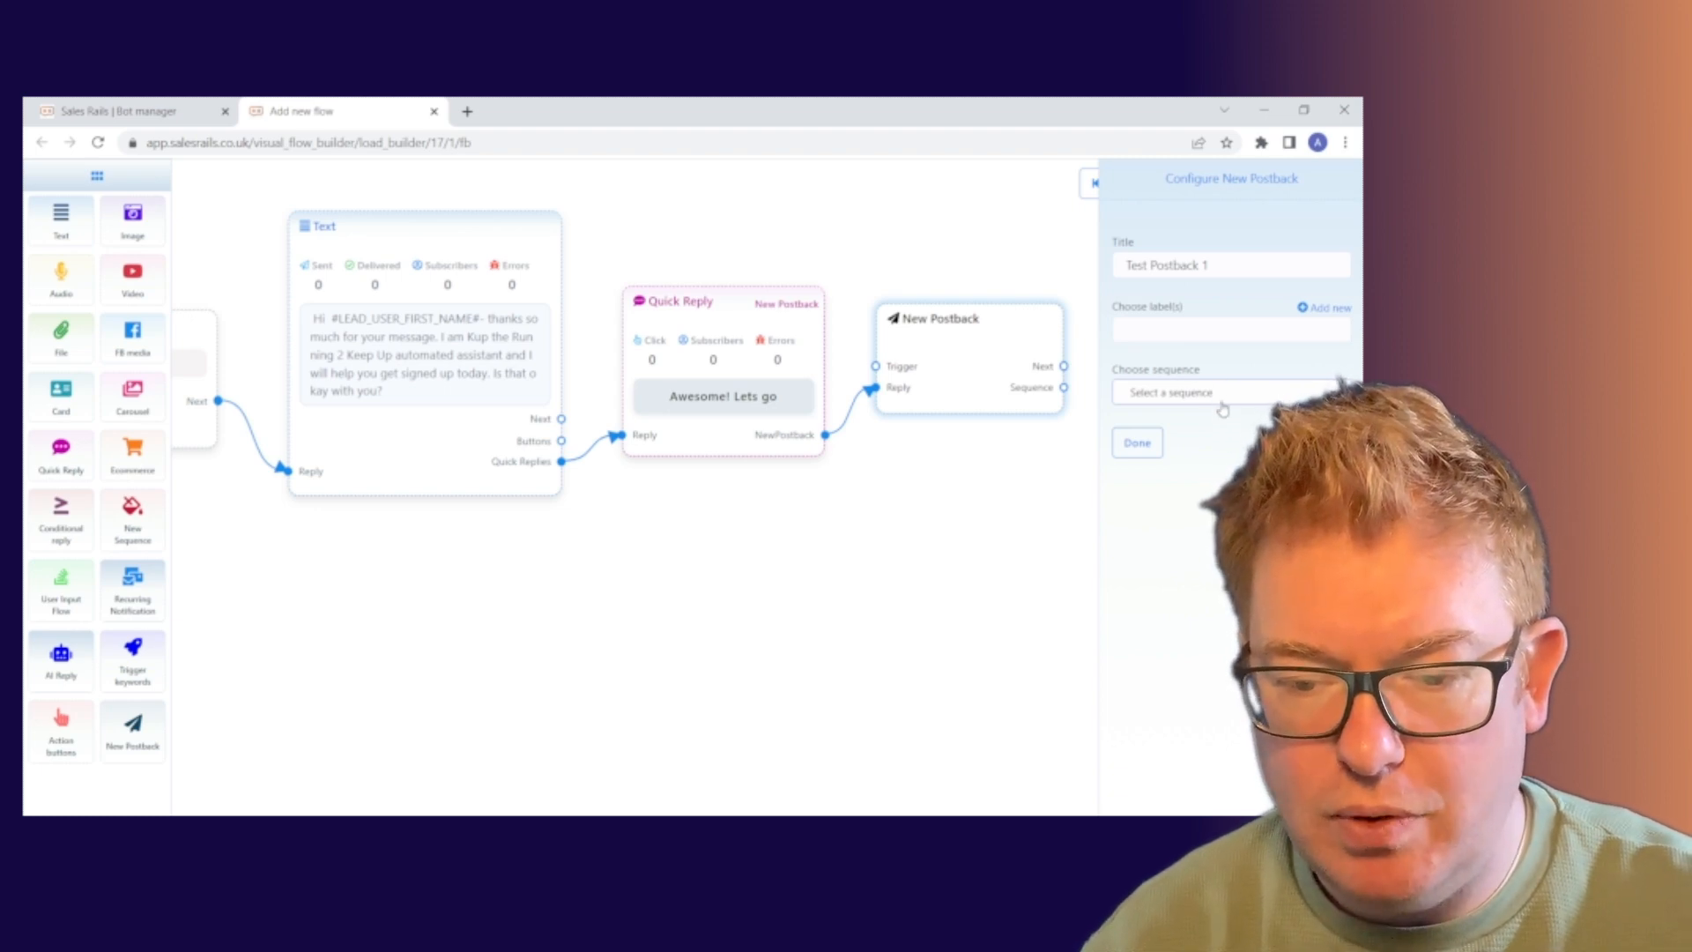
{"action": "left_click", "coordinate": [1144, 448]}
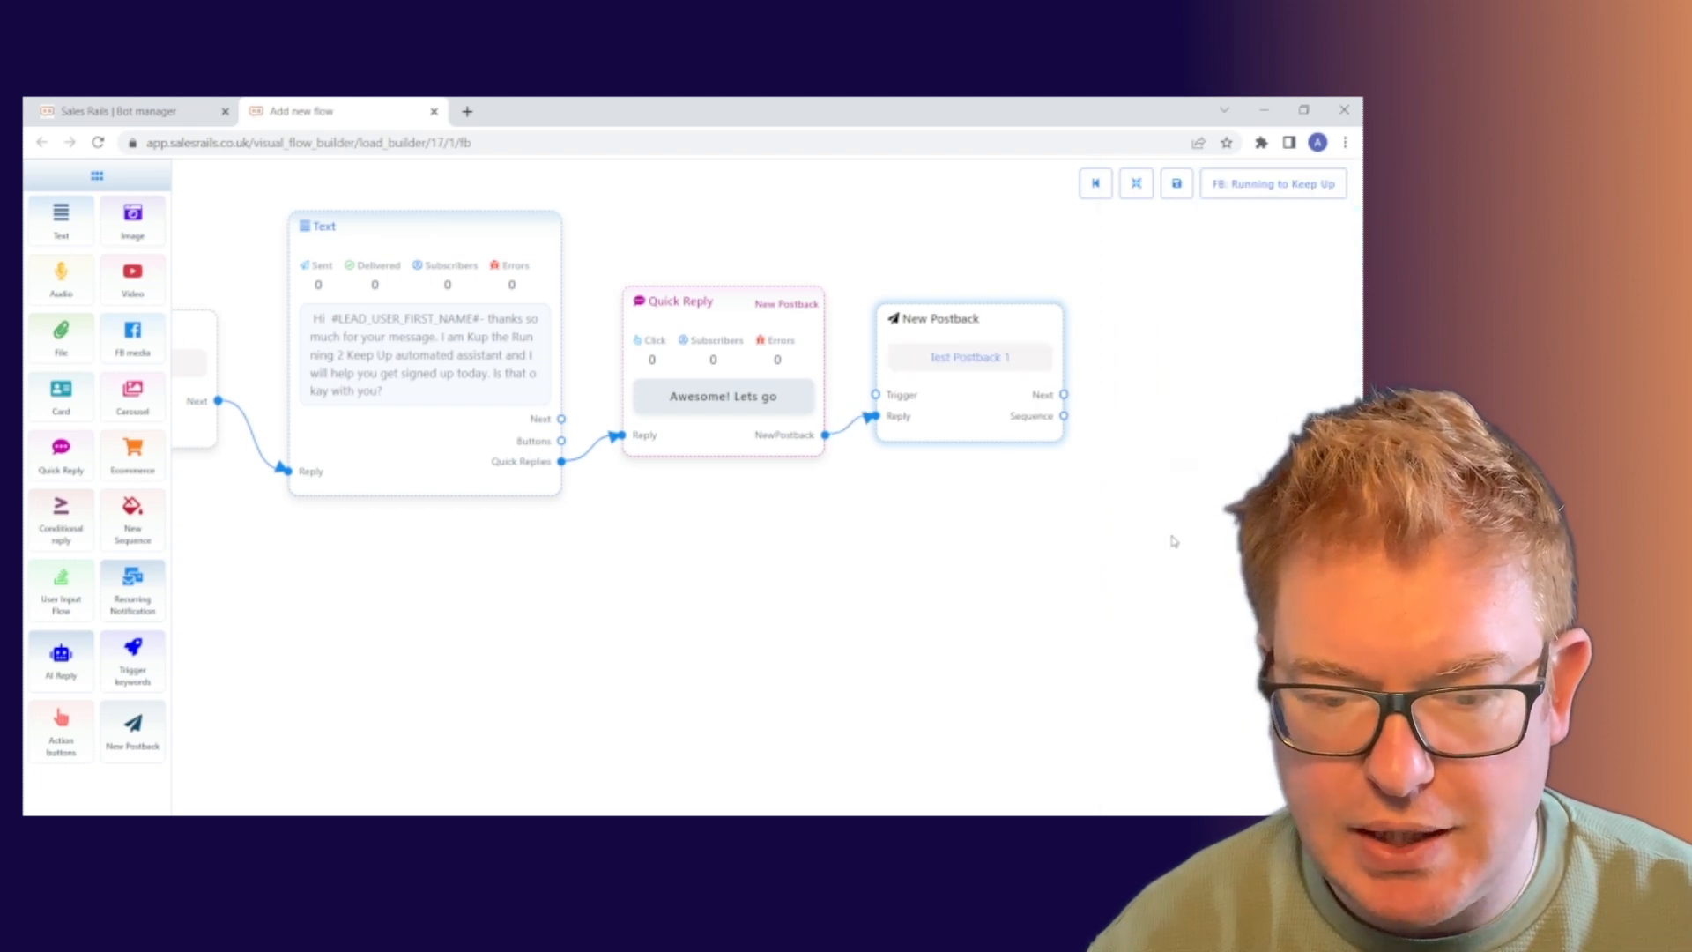
Place an Image step right of the postback and link the postback's Next output to it.
{"action": "left_click_drag", "start_coordinate": [1171, 536], "coordinate": [1076, 529]}
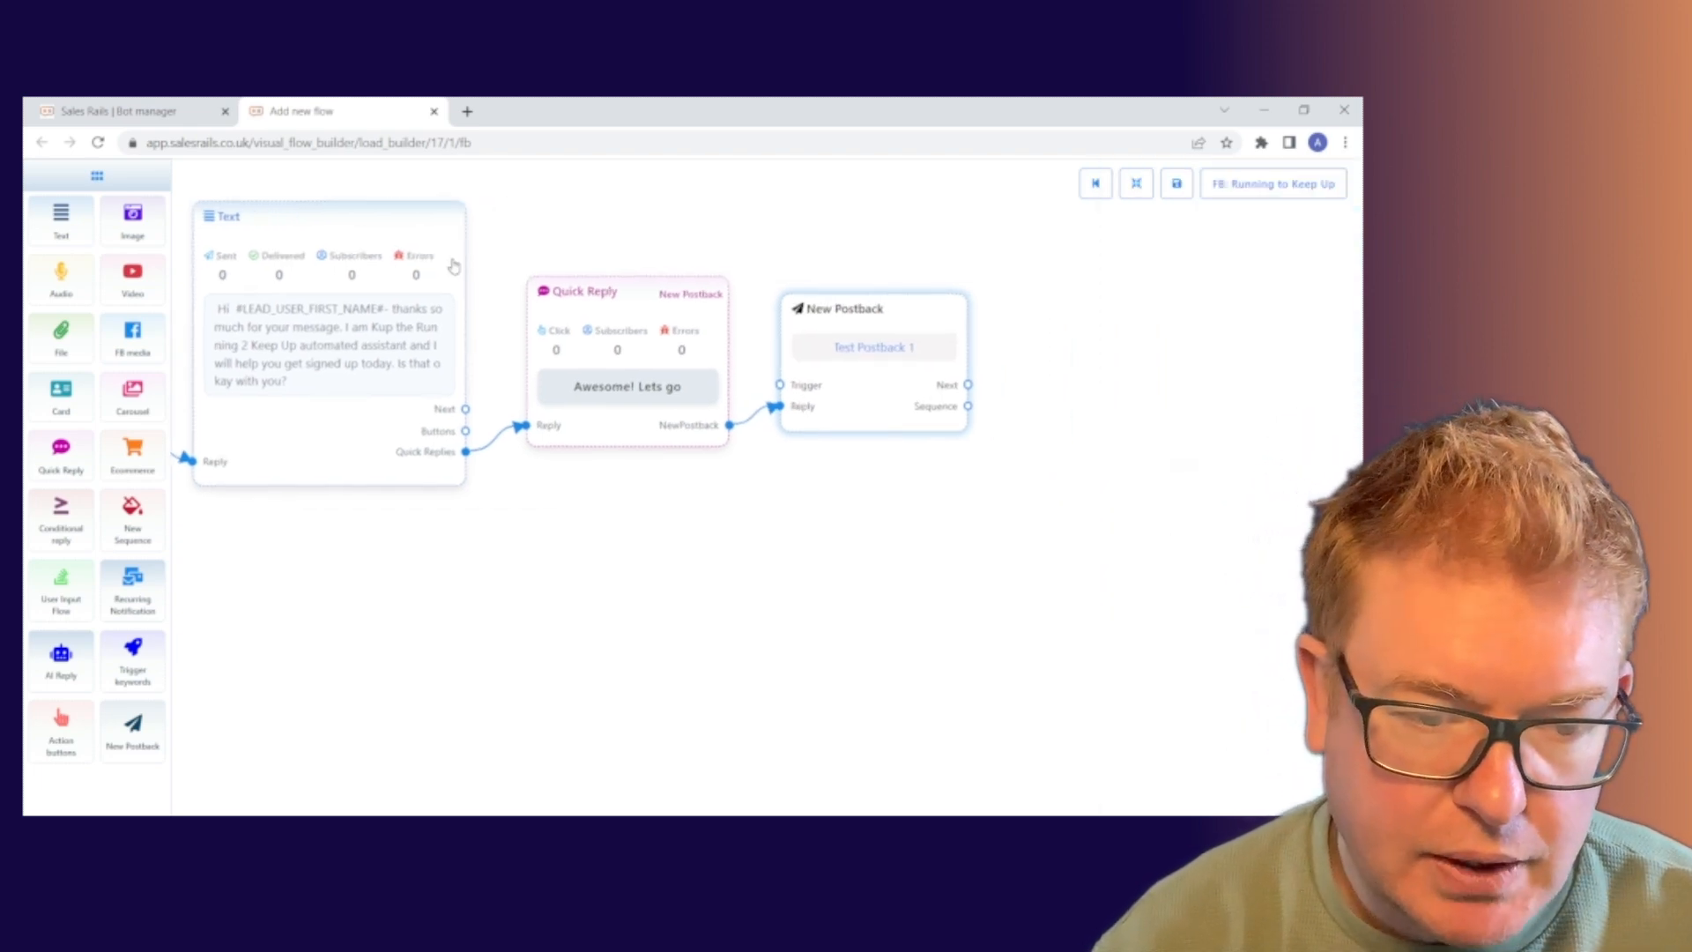
{"action": "left_click_drag", "start_coordinate": [552, 219], "coordinate": [404, 269]}
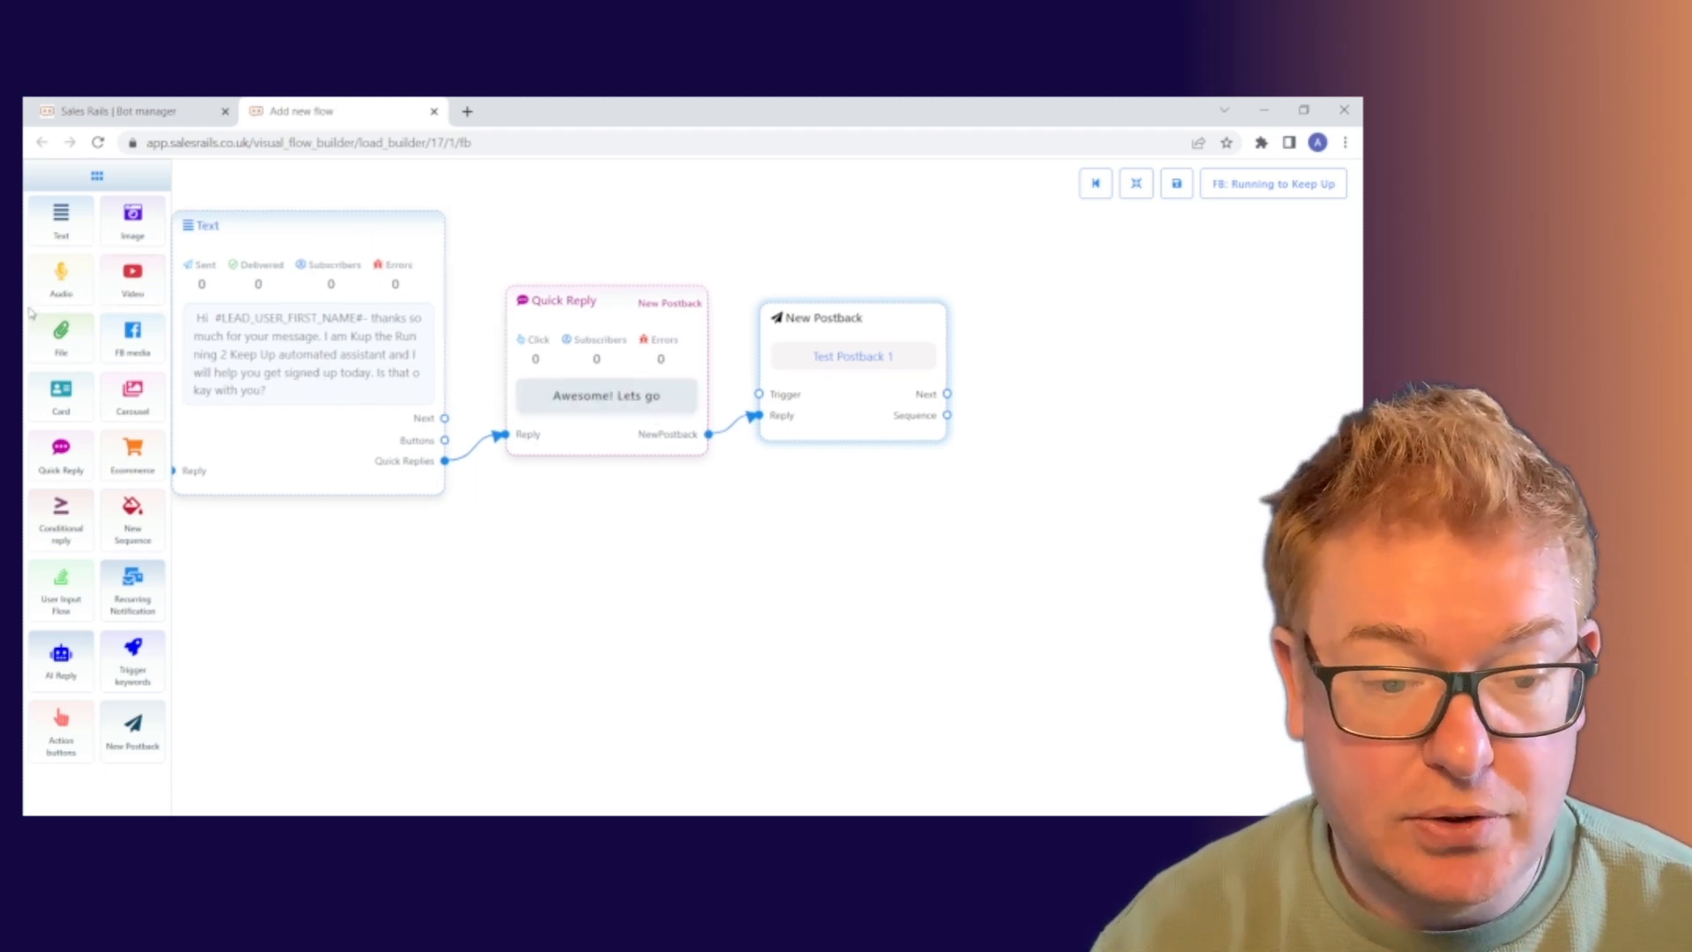
{"action": "left_click_drag", "start_coordinate": [128, 225], "coordinate": [1082, 290]}
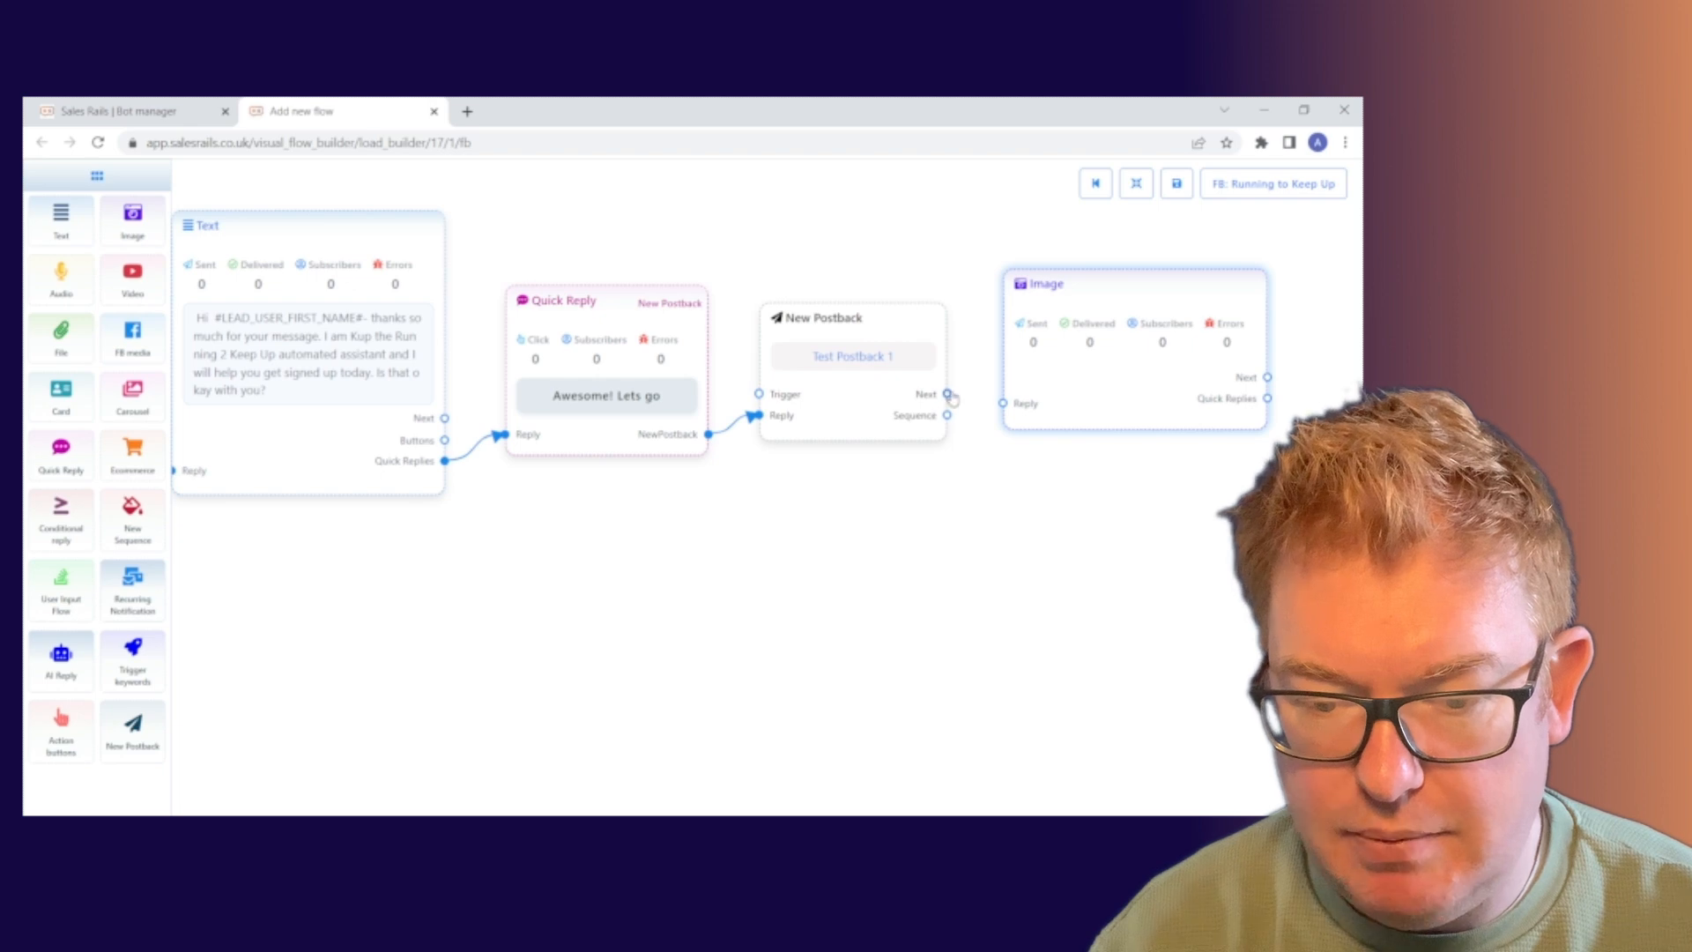
{"action": "left_click_drag", "start_coordinate": [948, 394], "coordinate": [1002, 404]}
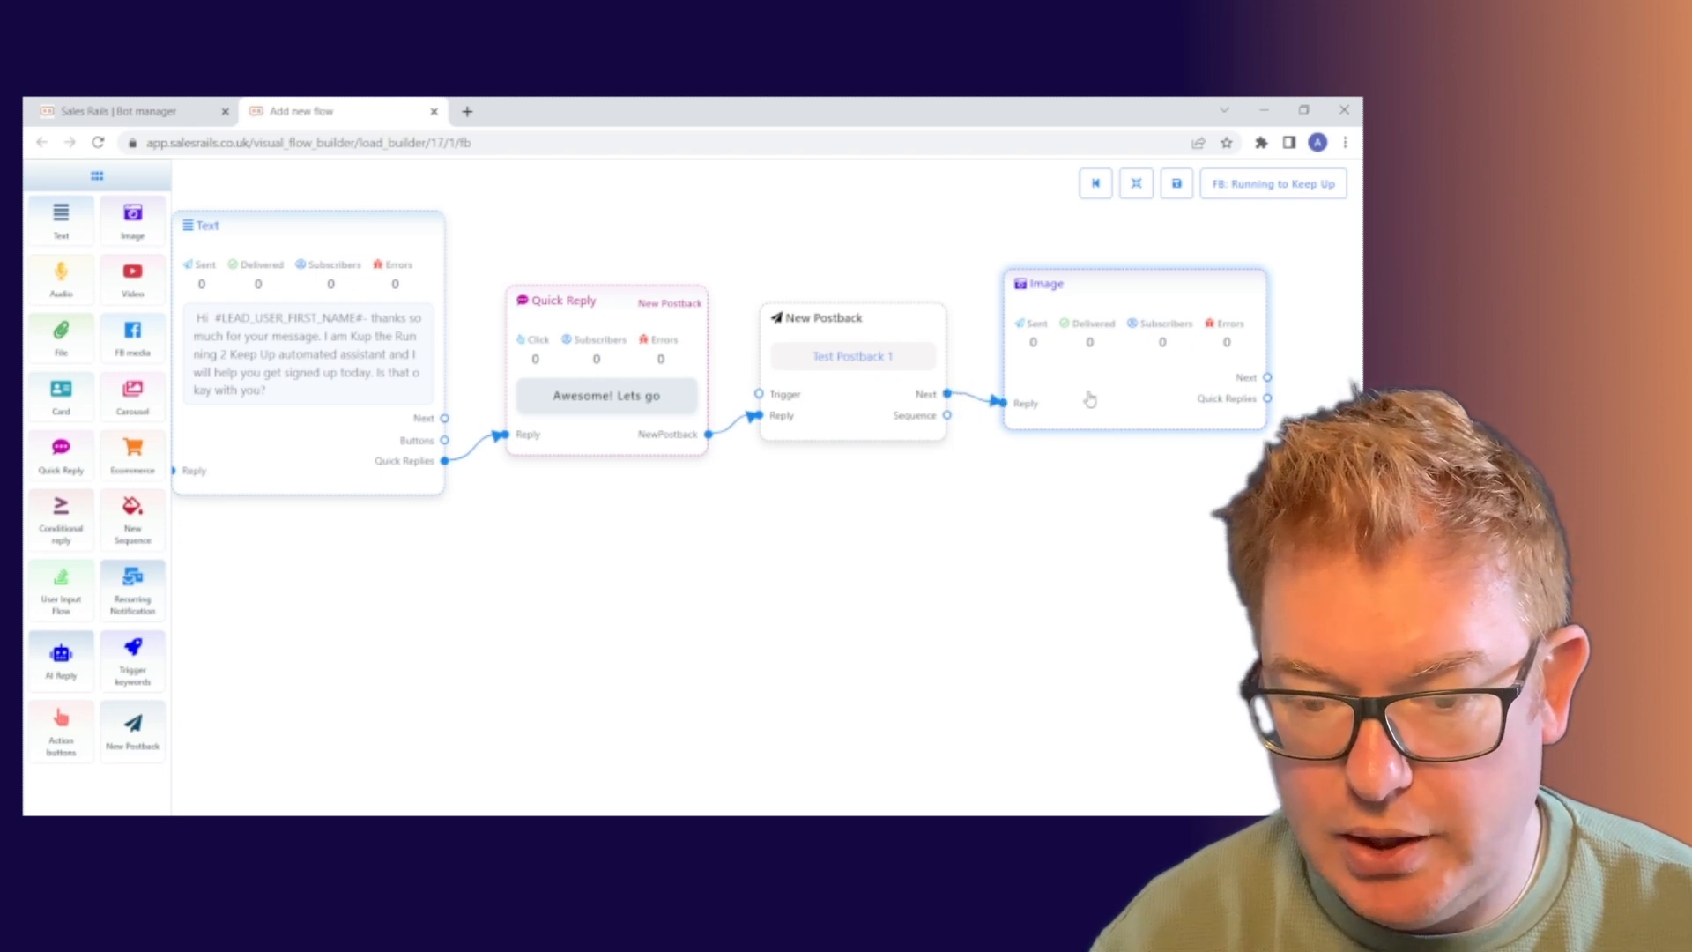
{"action": "left_click_drag", "start_coordinate": [1137, 405], "coordinate": [1132, 423]}
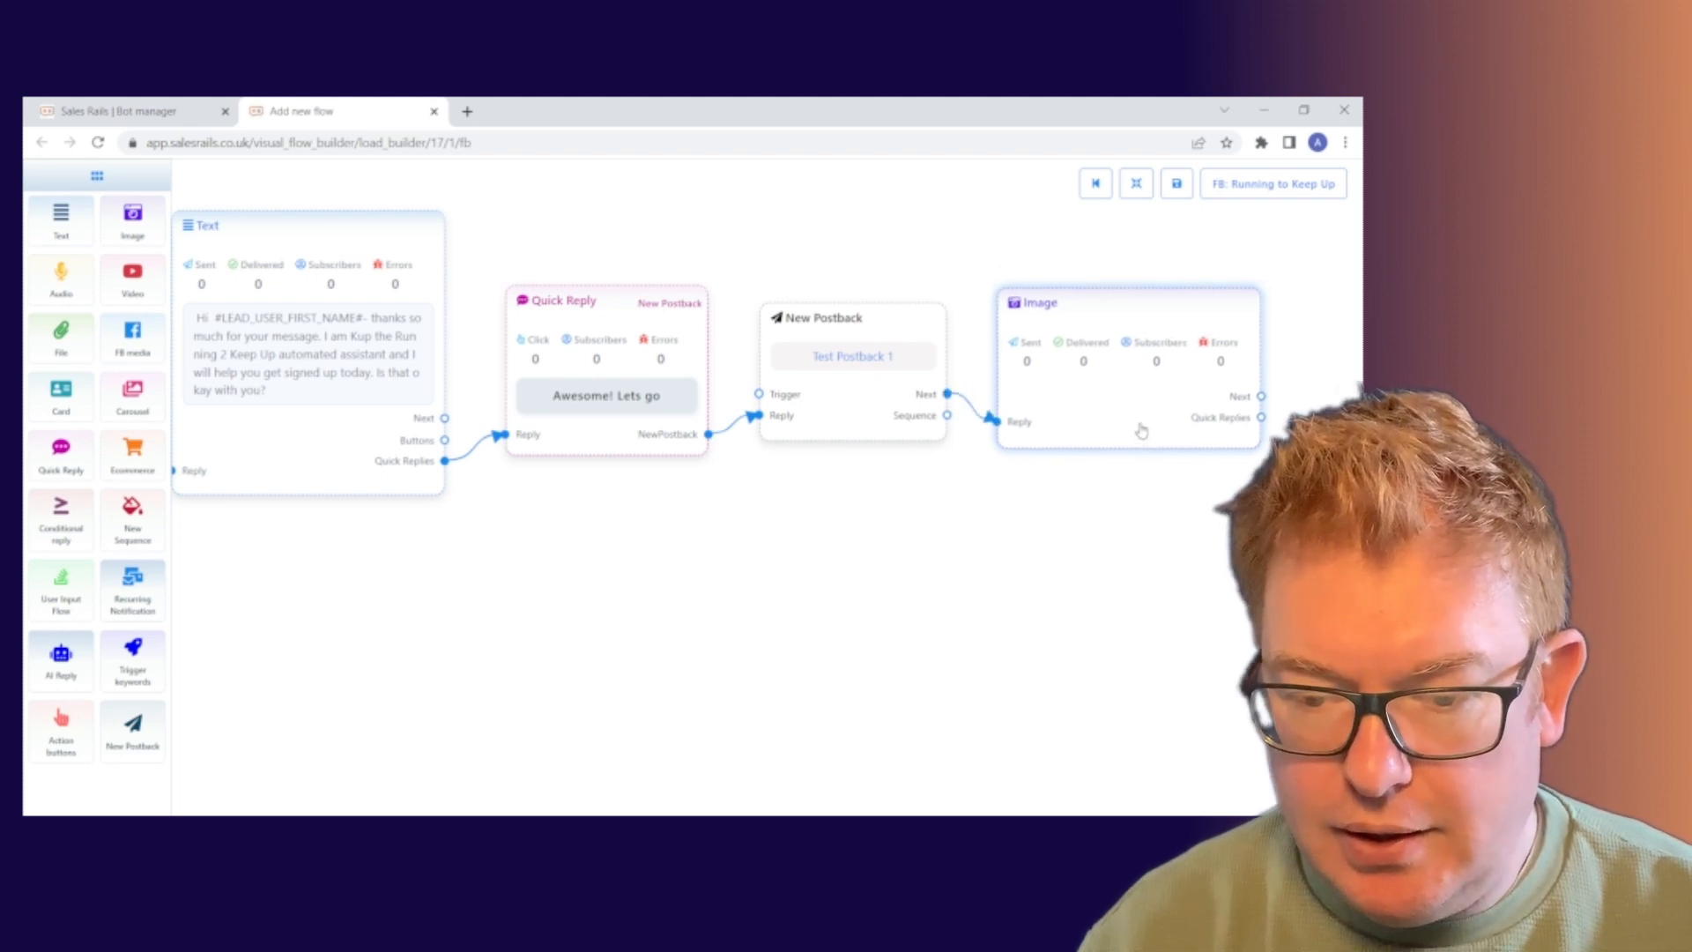
Upload a black-and-white picture to the Image step, retrying after a file size error, and save.
{"action": "double_click", "coordinate": [1135, 411]}
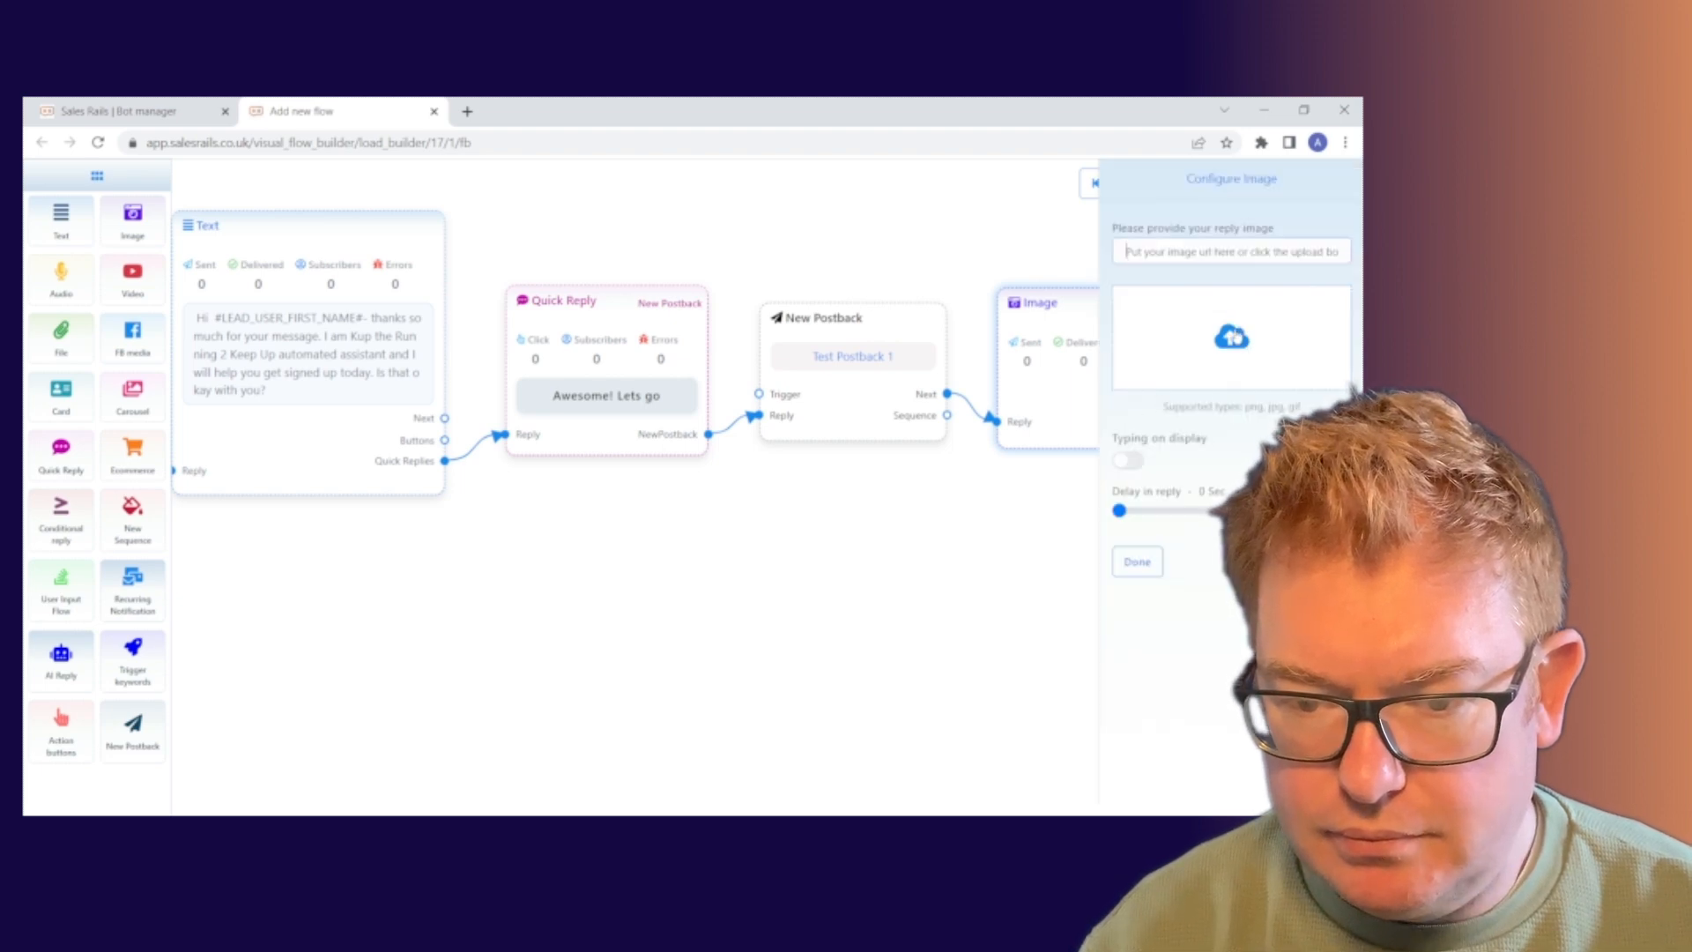
{"action": "left_click", "coordinate": [1232, 340]}
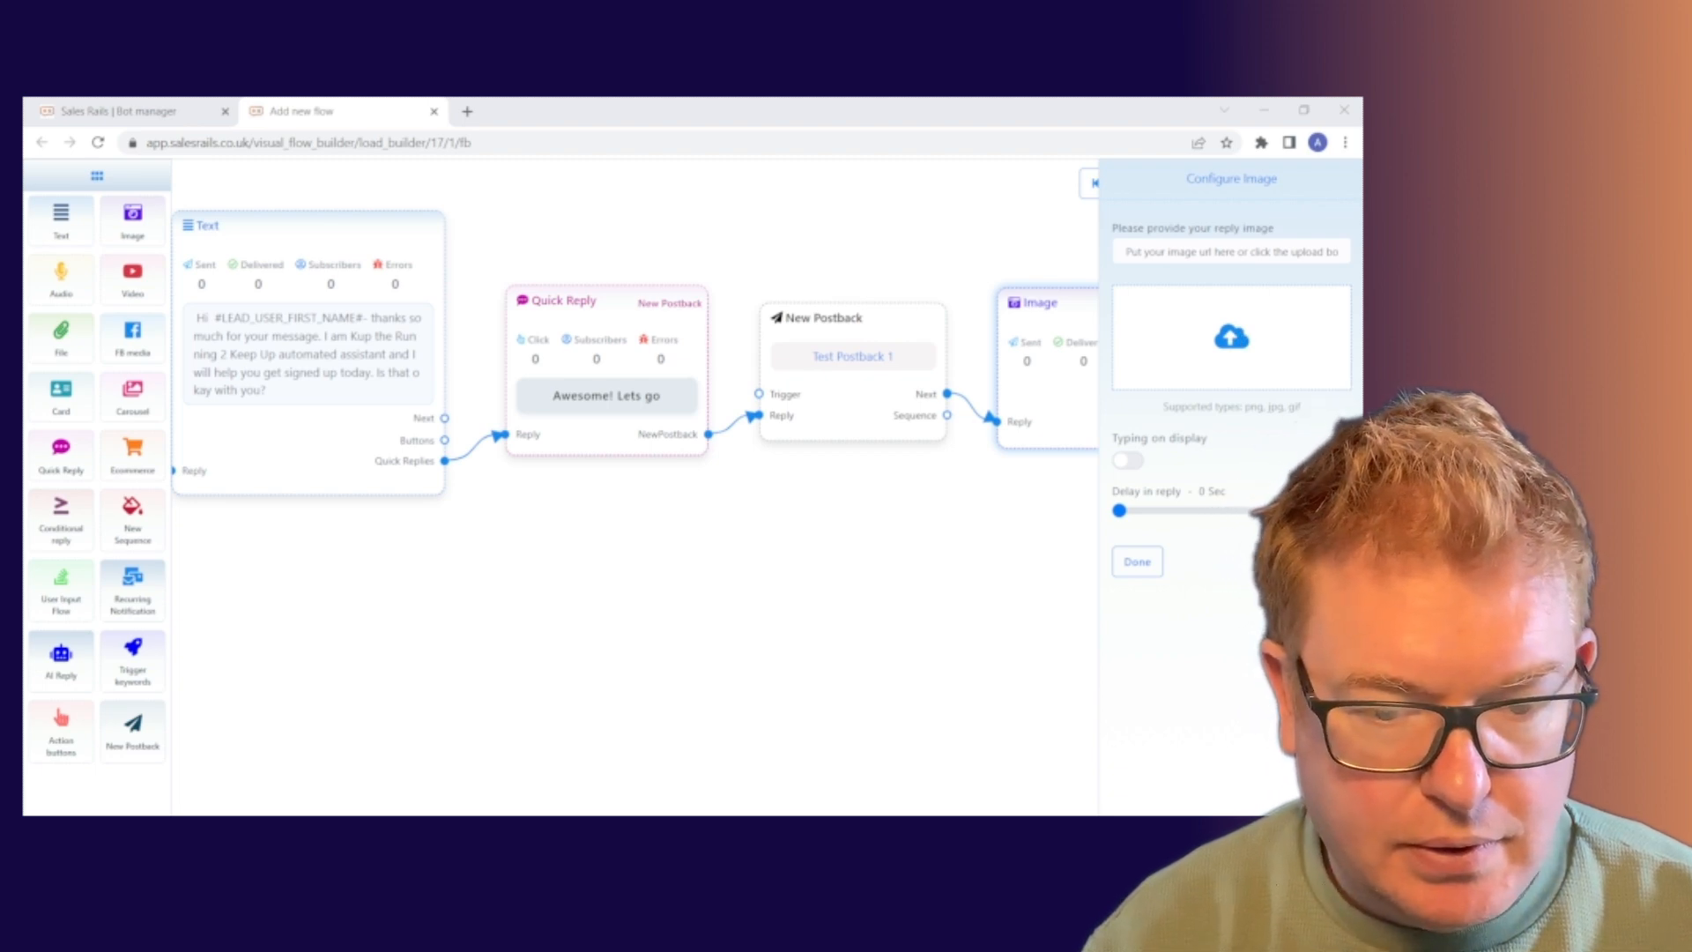
{"action": "left_click", "coordinate": [668, 415]}
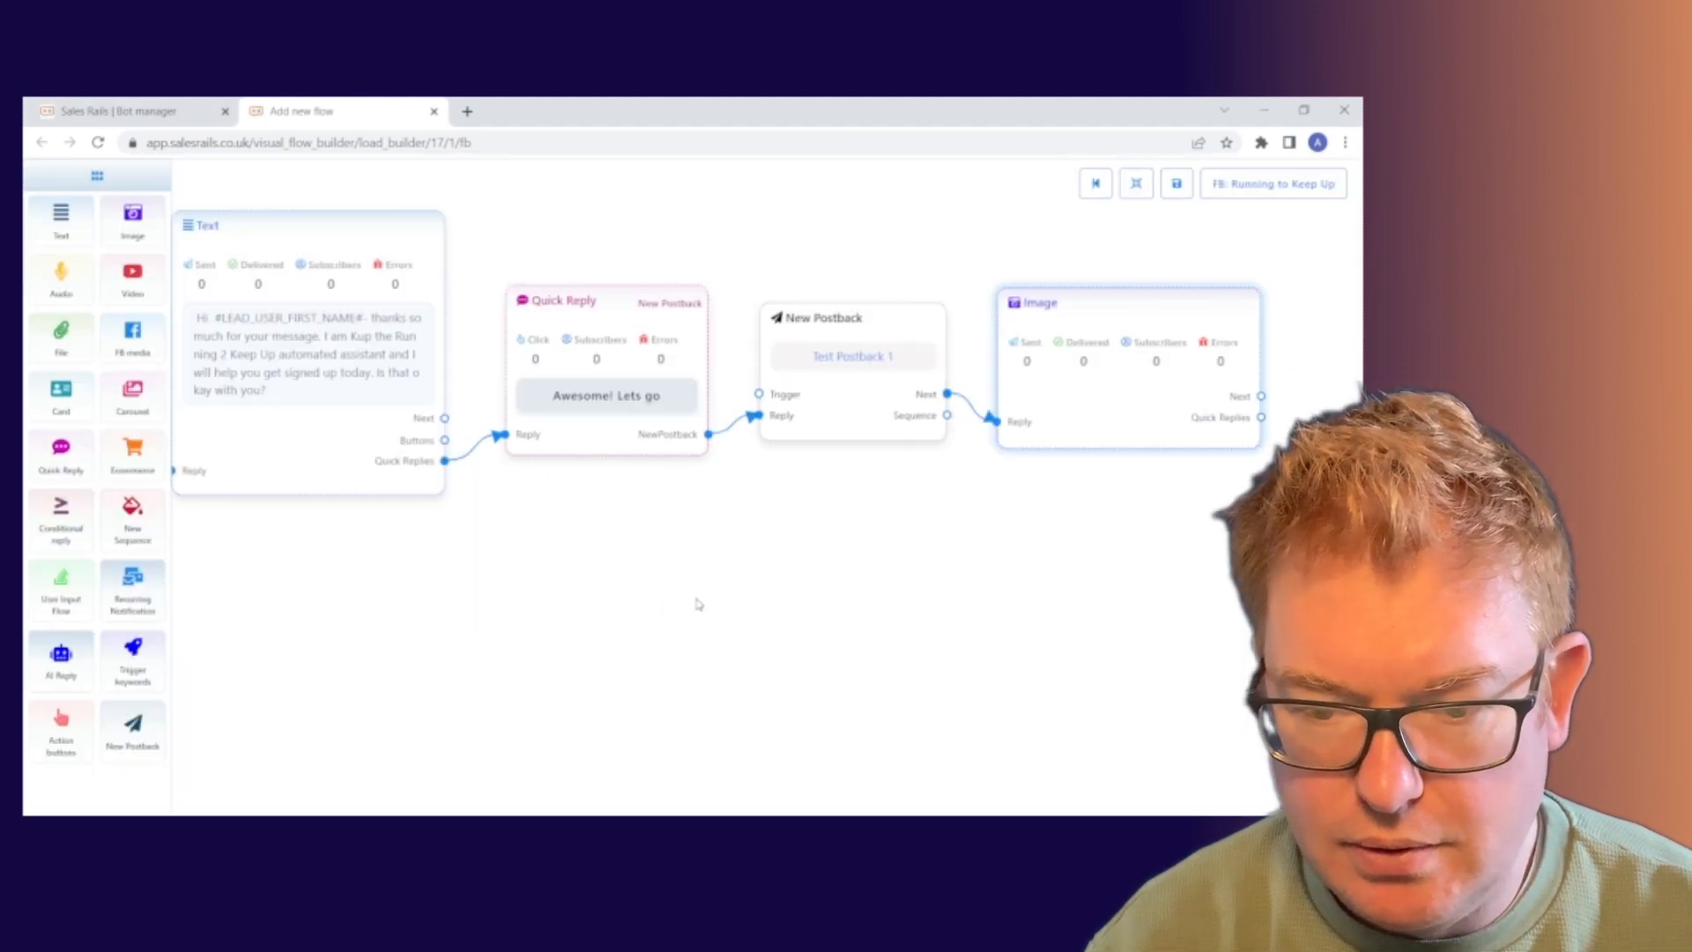
{"action": "left_click", "coordinate": [679, 596]}
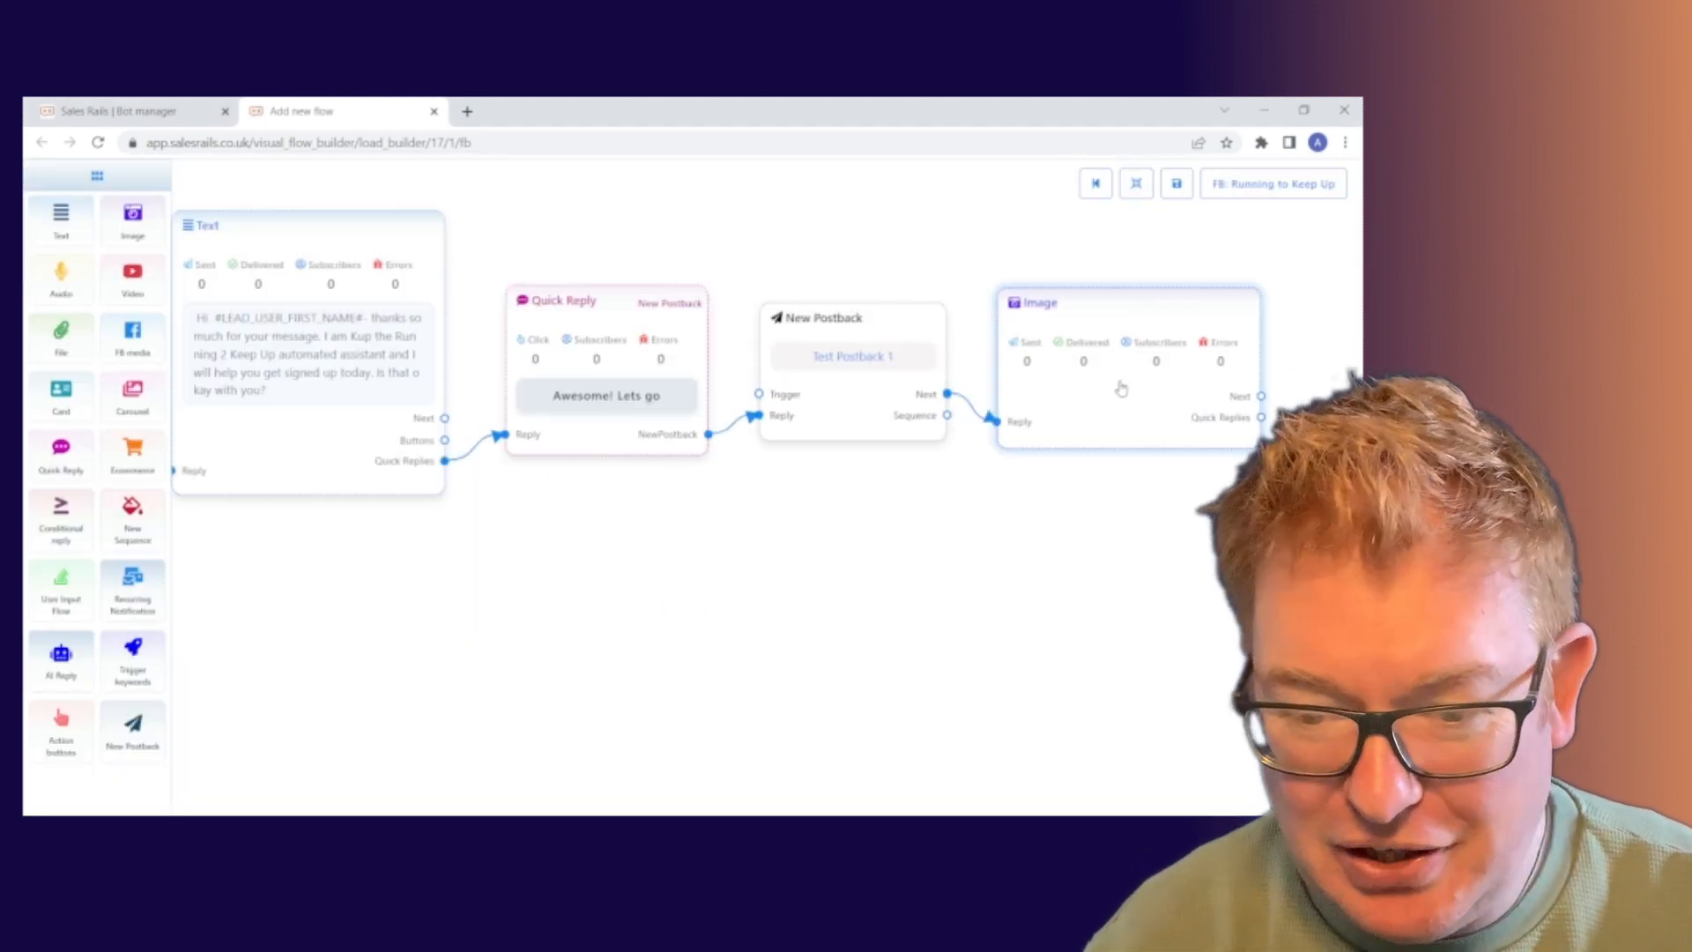
{"action": "left_click", "coordinate": [1100, 408]}
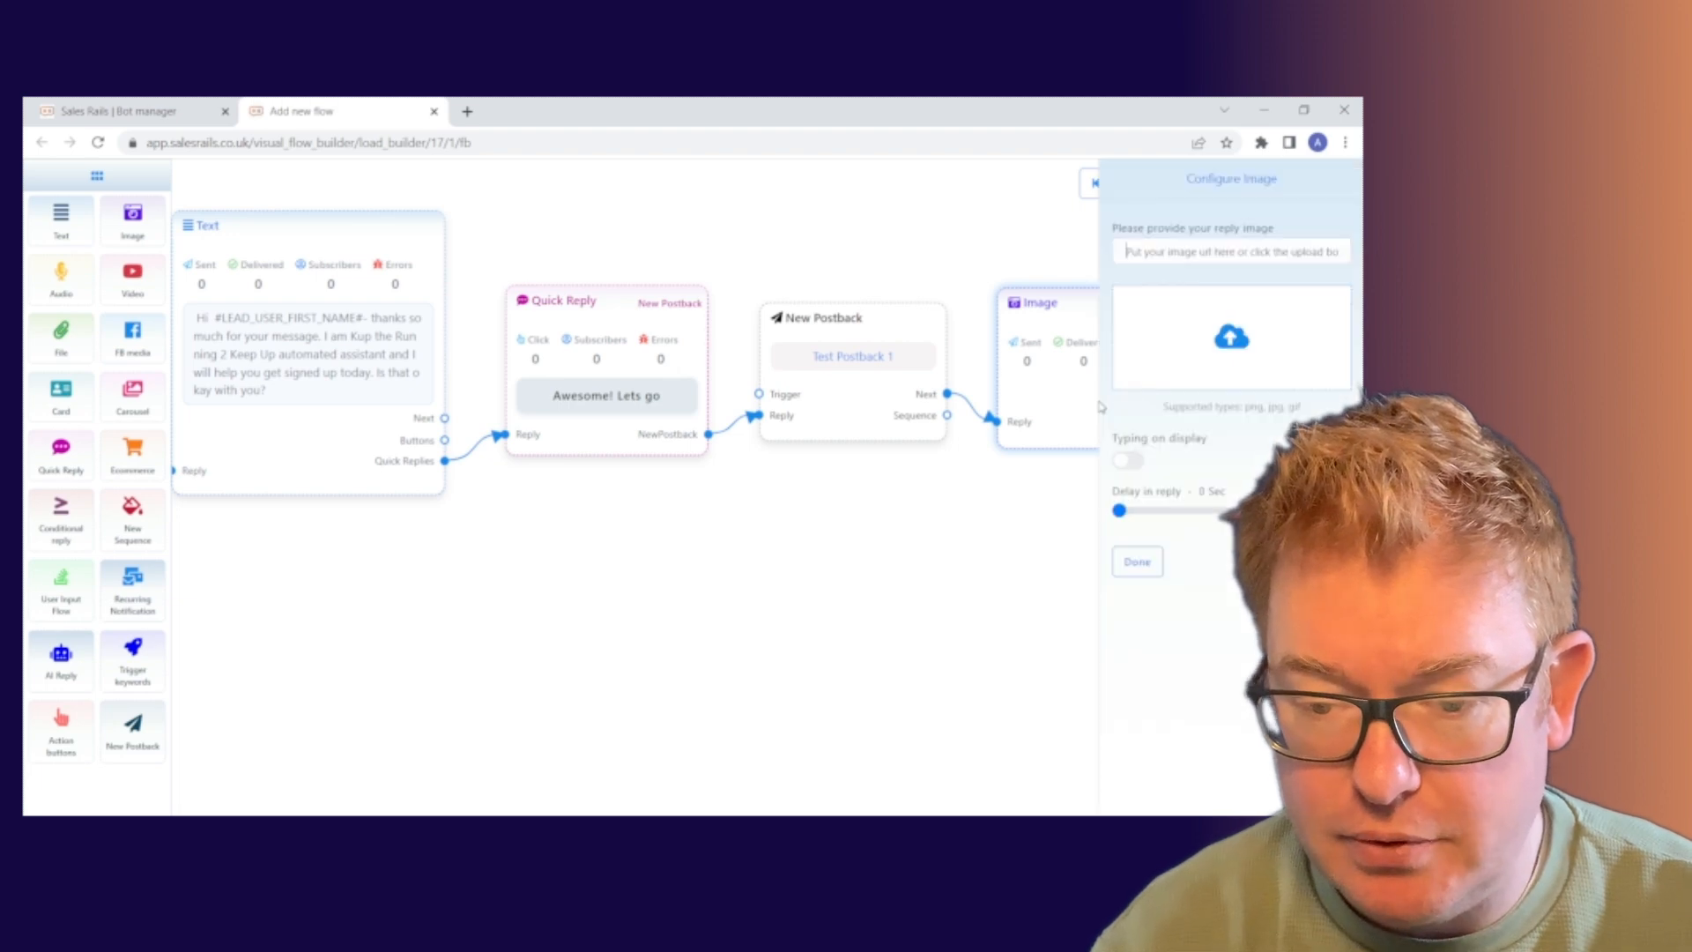
{"action": "left_click", "coordinate": [1241, 345]}
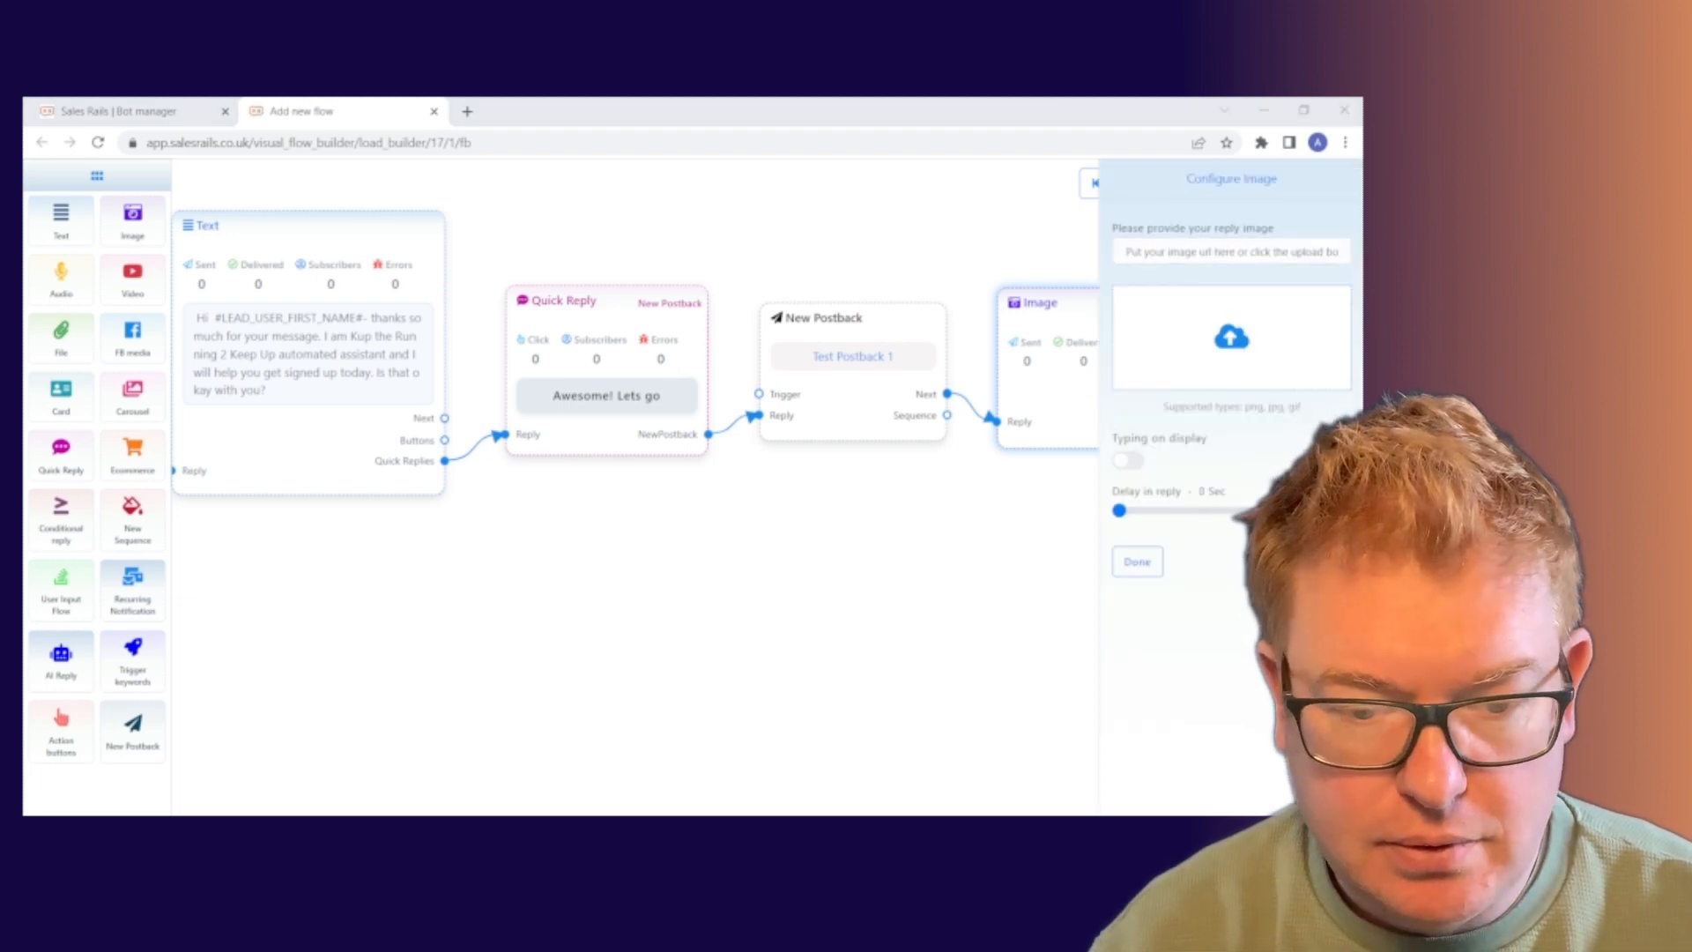
{"action": "double_click", "coordinate": [555, 400]}
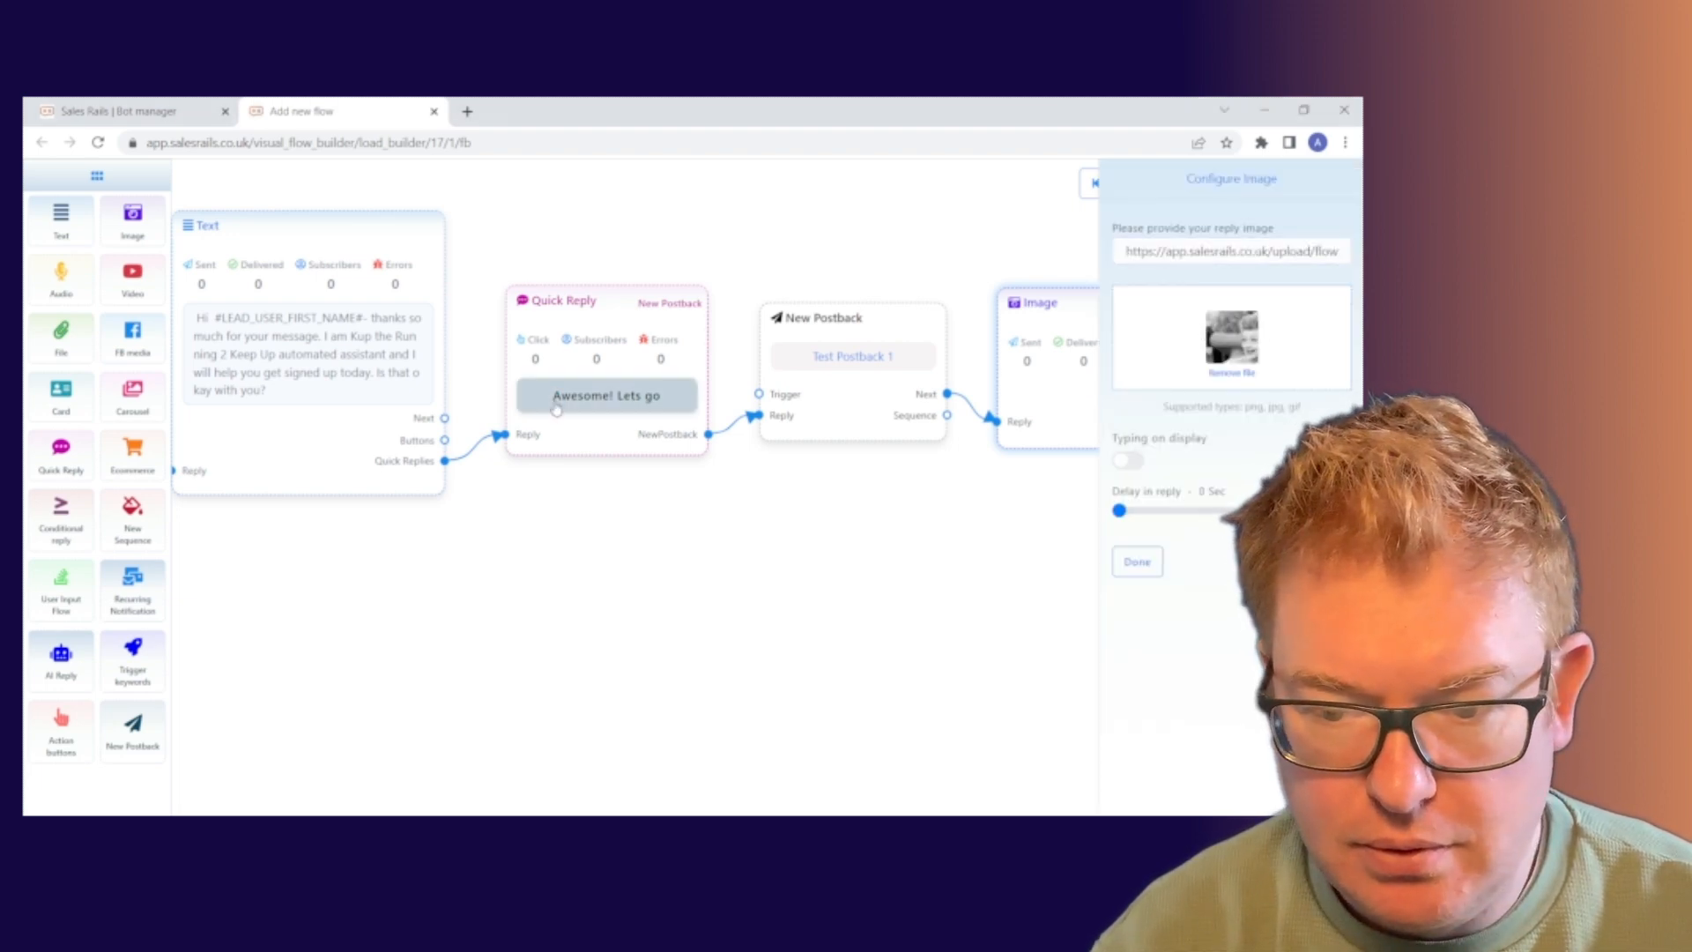
{"action": "left_click", "coordinate": [1137, 561]}
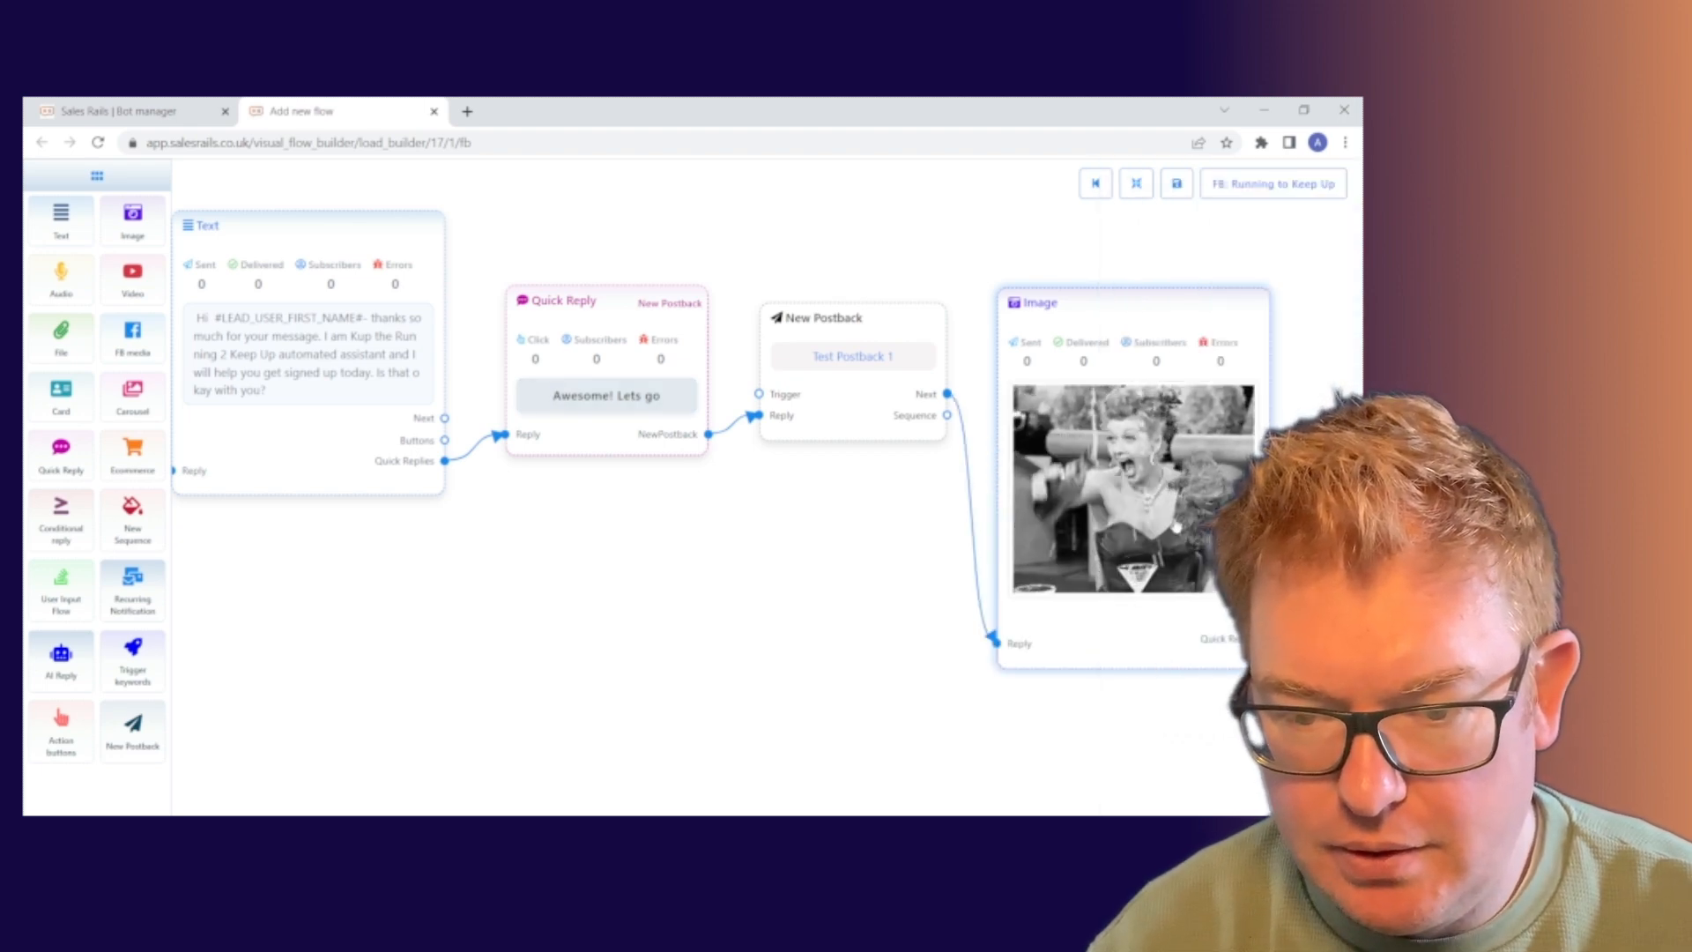
Raise the Image node and drop a User Input Flow step onto the canvas beside it.
{"action": "left_click_drag", "start_coordinate": [1156, 306], "coordinate": [1148, 234]}
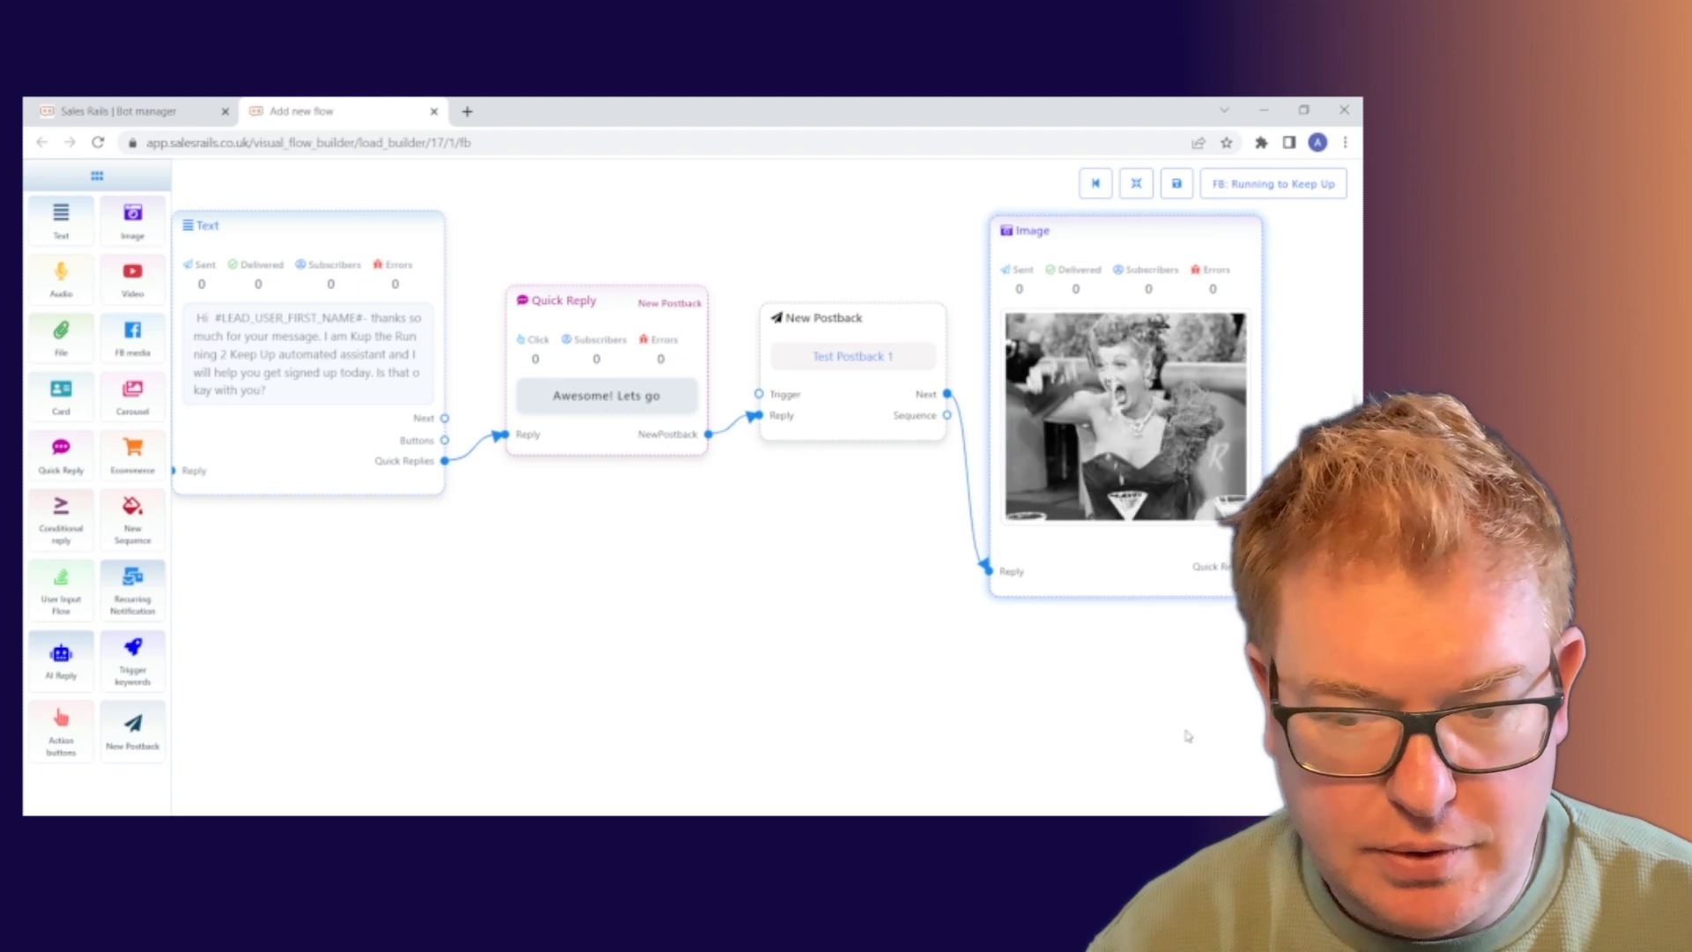
{"action": "left_click_drag", "start_coordinate": [1212, 711], "coordinate": [880, 684]}
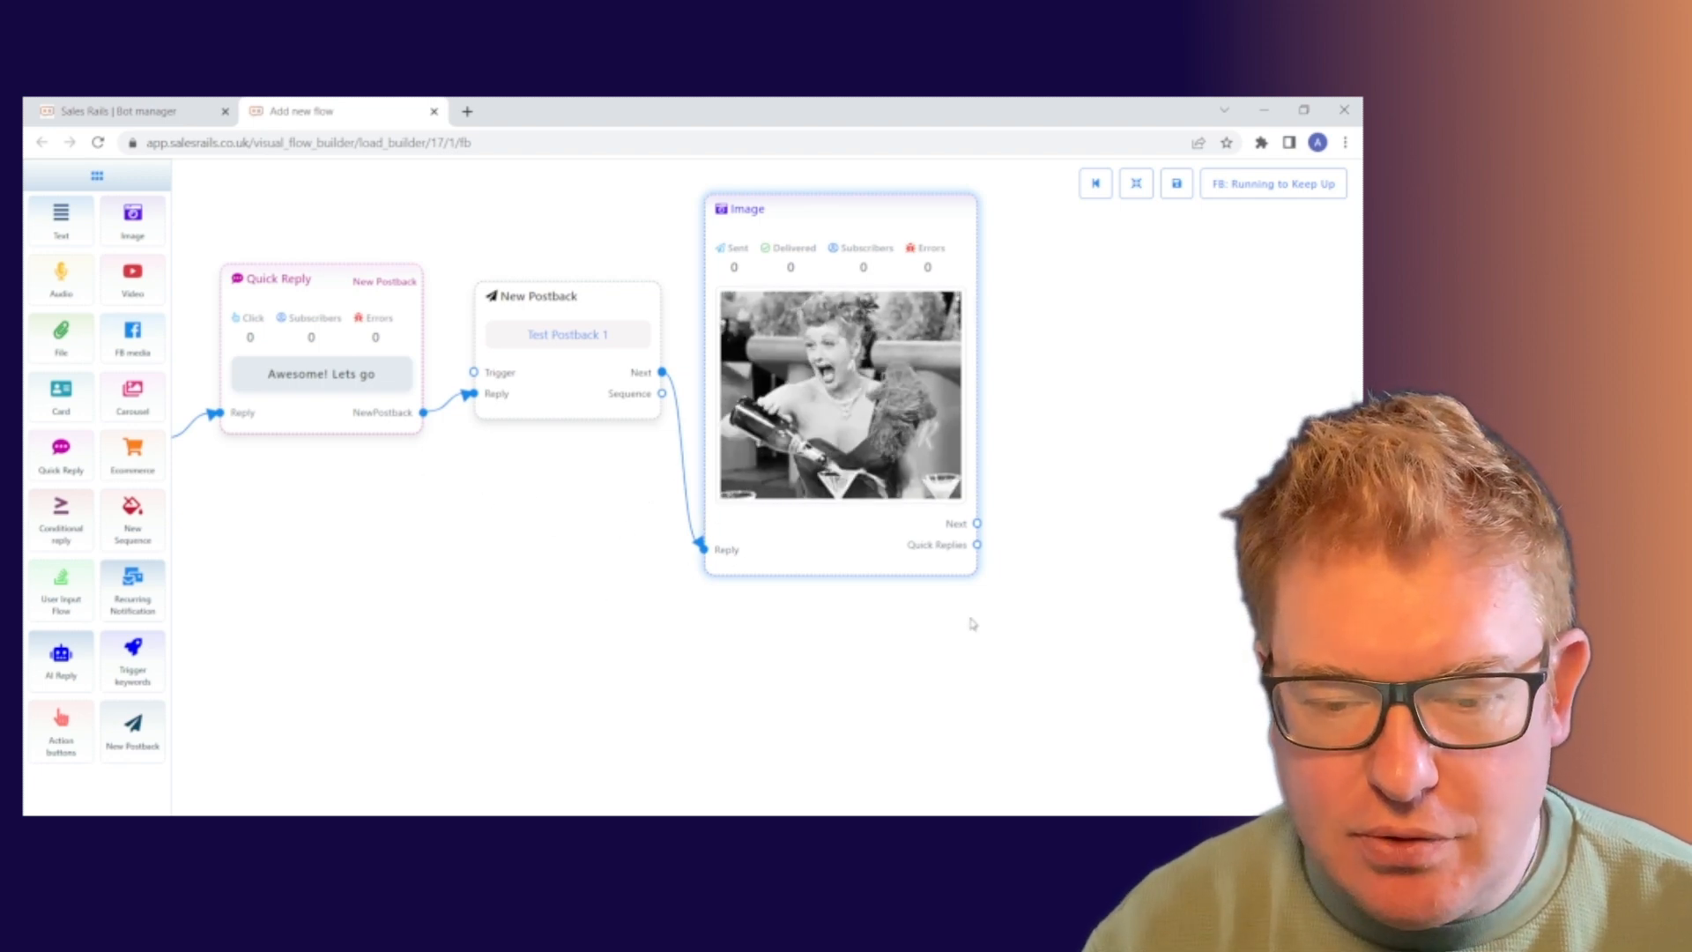
{"action": "left_click_drag", "start_coordinate": [1045, 573], "coordinate": [876, 529]}
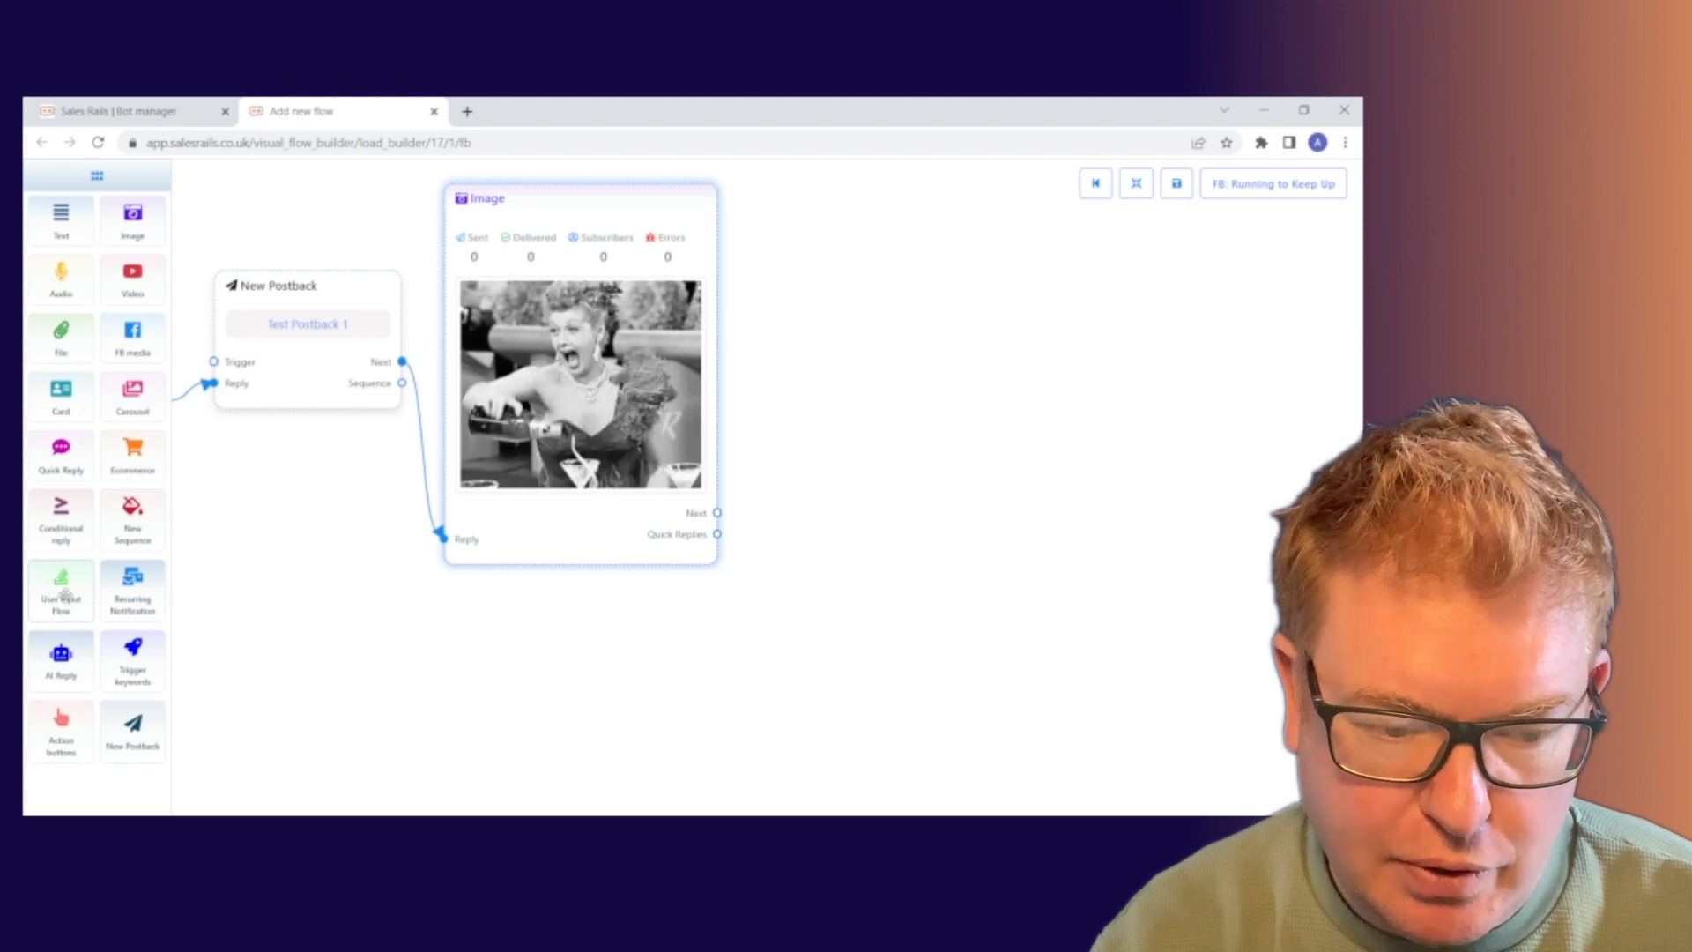
{"action": "left_click_drag", "start_coordinate": [51, 586], "coordinate": [810, 404]}
{"action": "left_click_drag", "start_coordinate": [985, 395], "coordinate": [922, 293]}
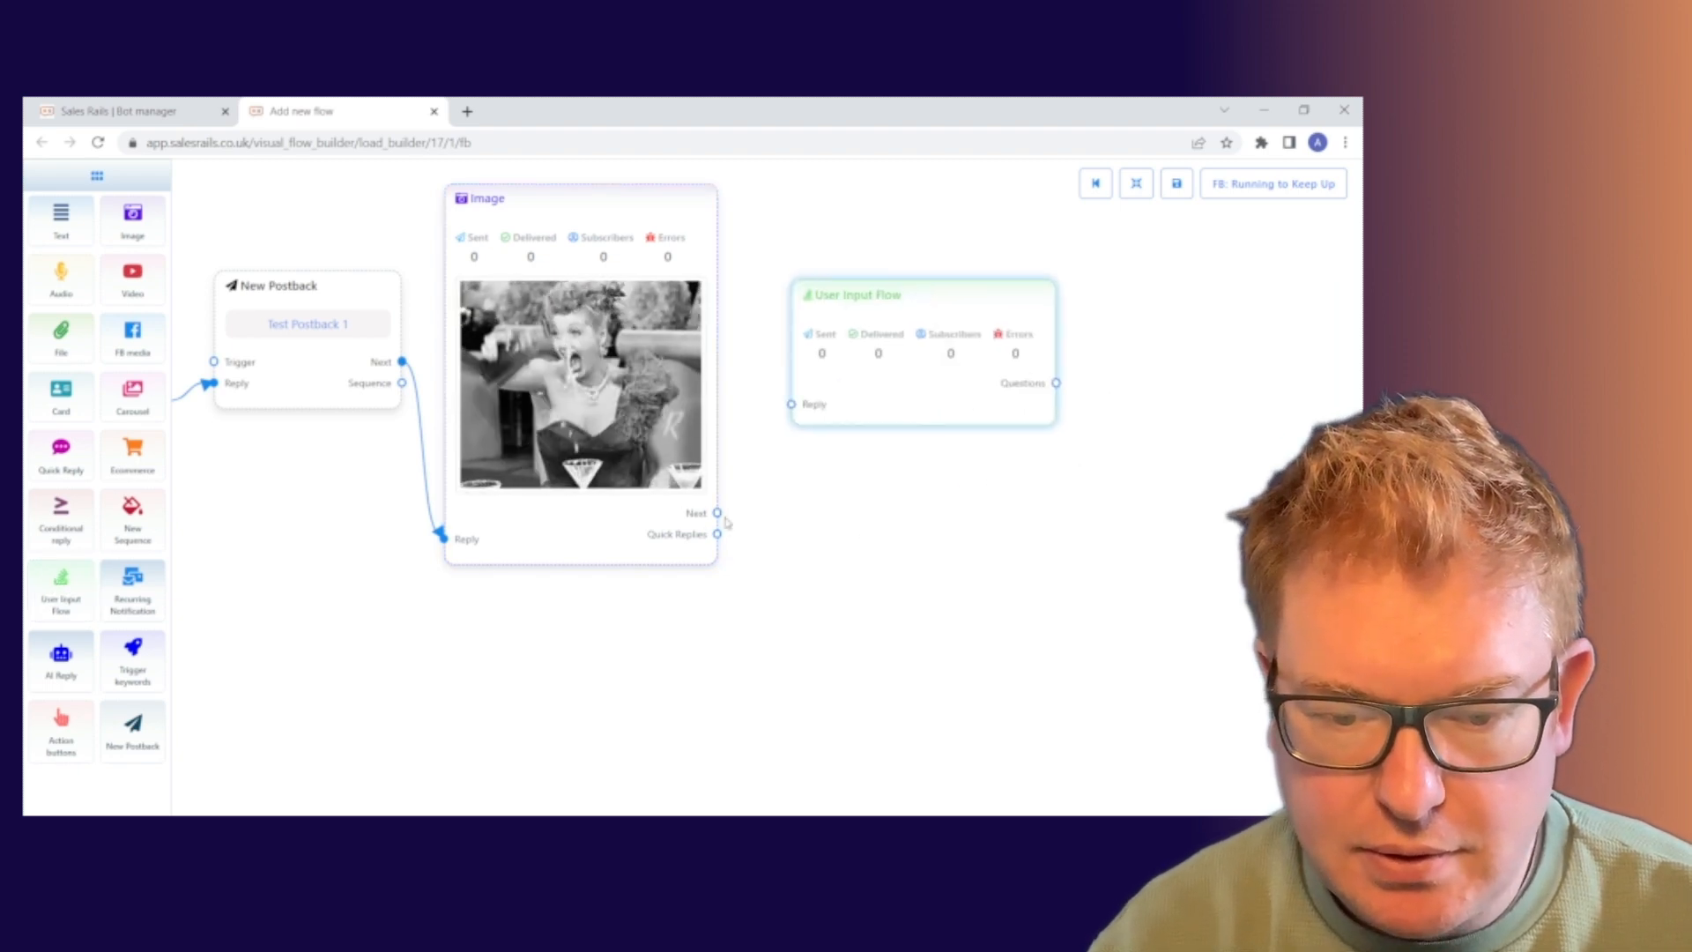
{"action": "left_click_drag", "start_coordinate": [717, 513], "coordinate": [792, 404]}
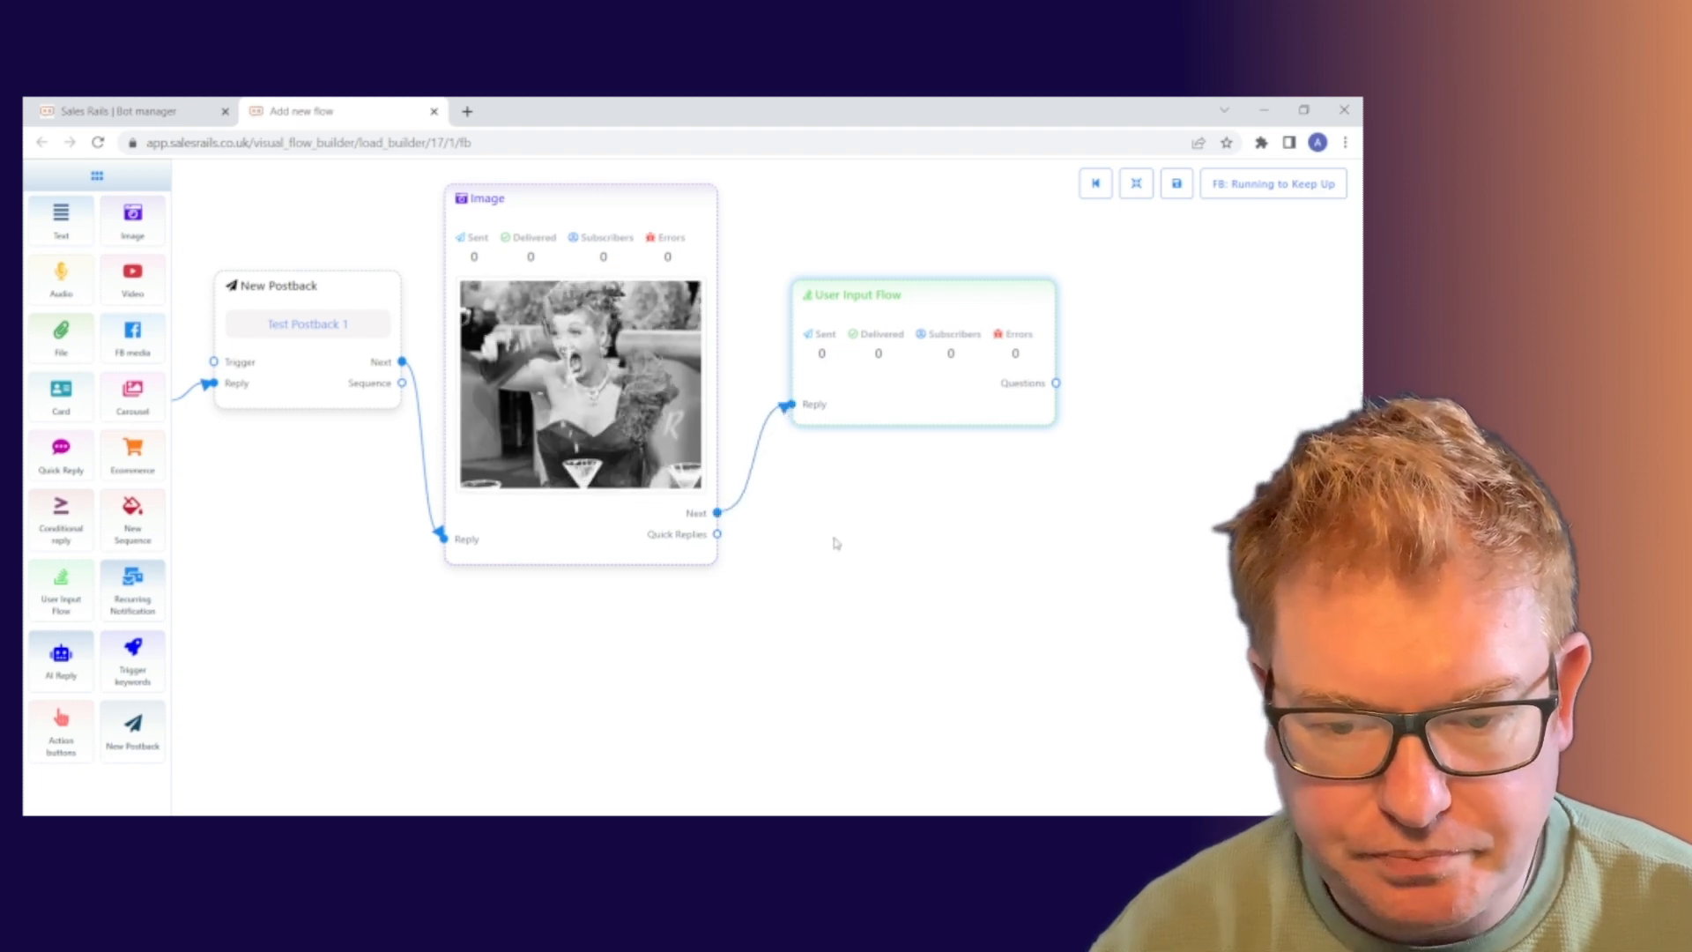
{"action": "left_click_drag", "start_coordinate": [835, 540], "coordinate": [790, 555]}
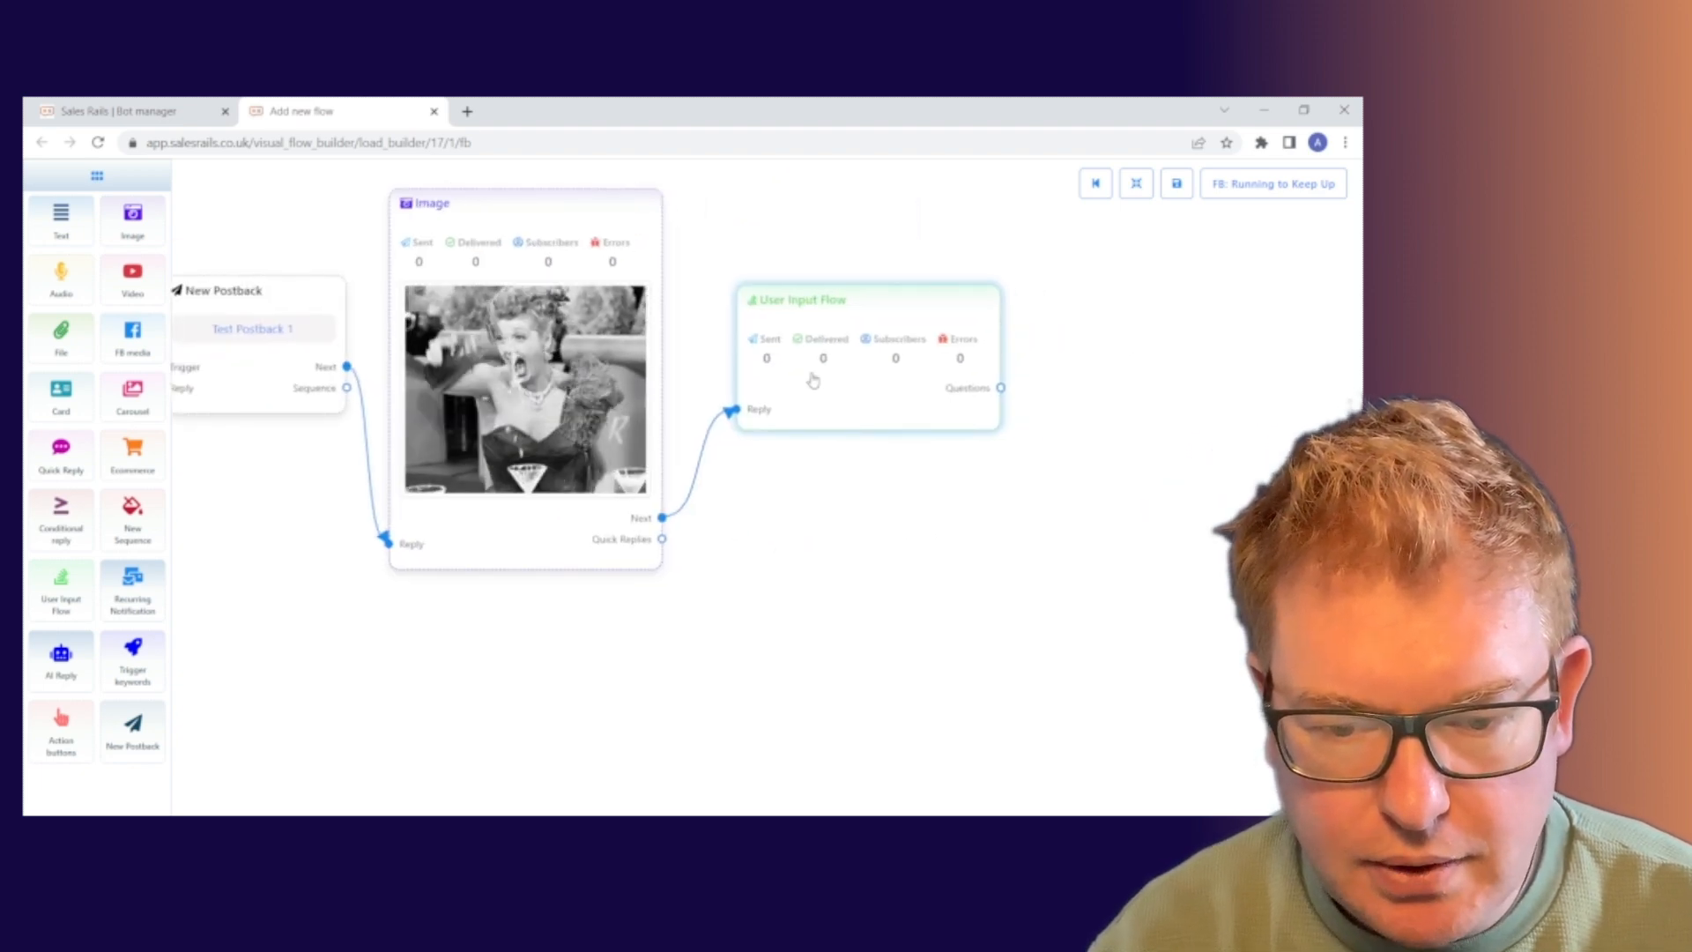
Create a new input flow named 'Test Email Capture' for the User Input Flow step.
{"action": "left_click", "coordinate": [829, 402]}
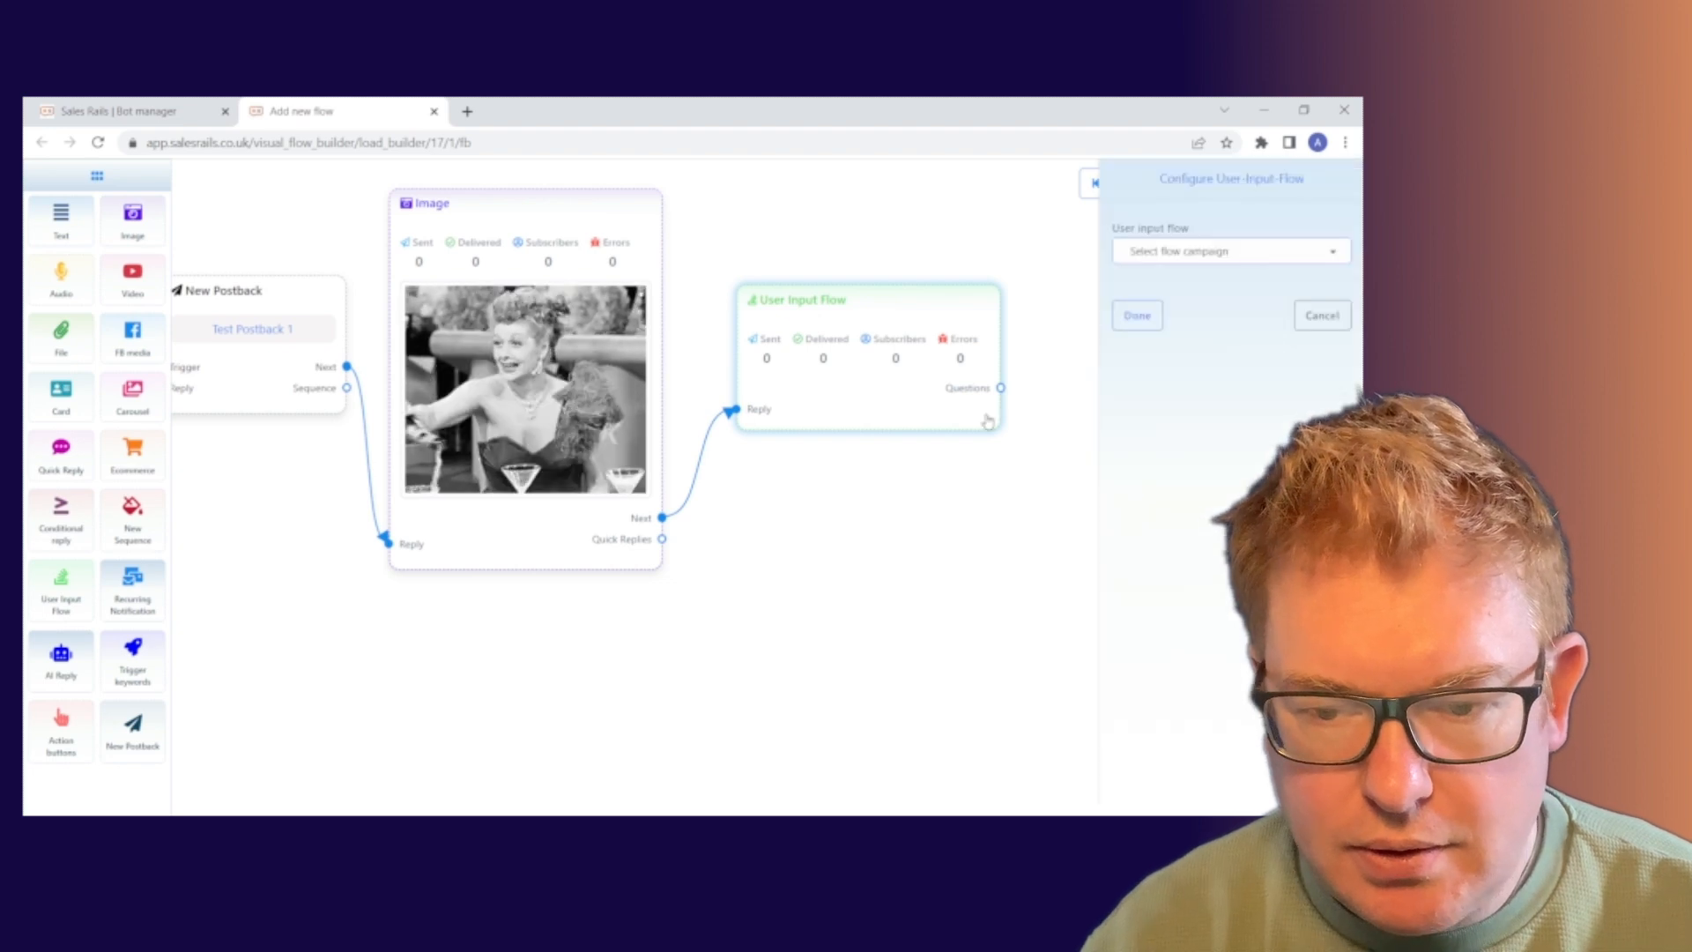
{"action": "left_click", "coordinate": [1319, 253]}
{"action": "left_click", "coordinate": [1260, 322]}
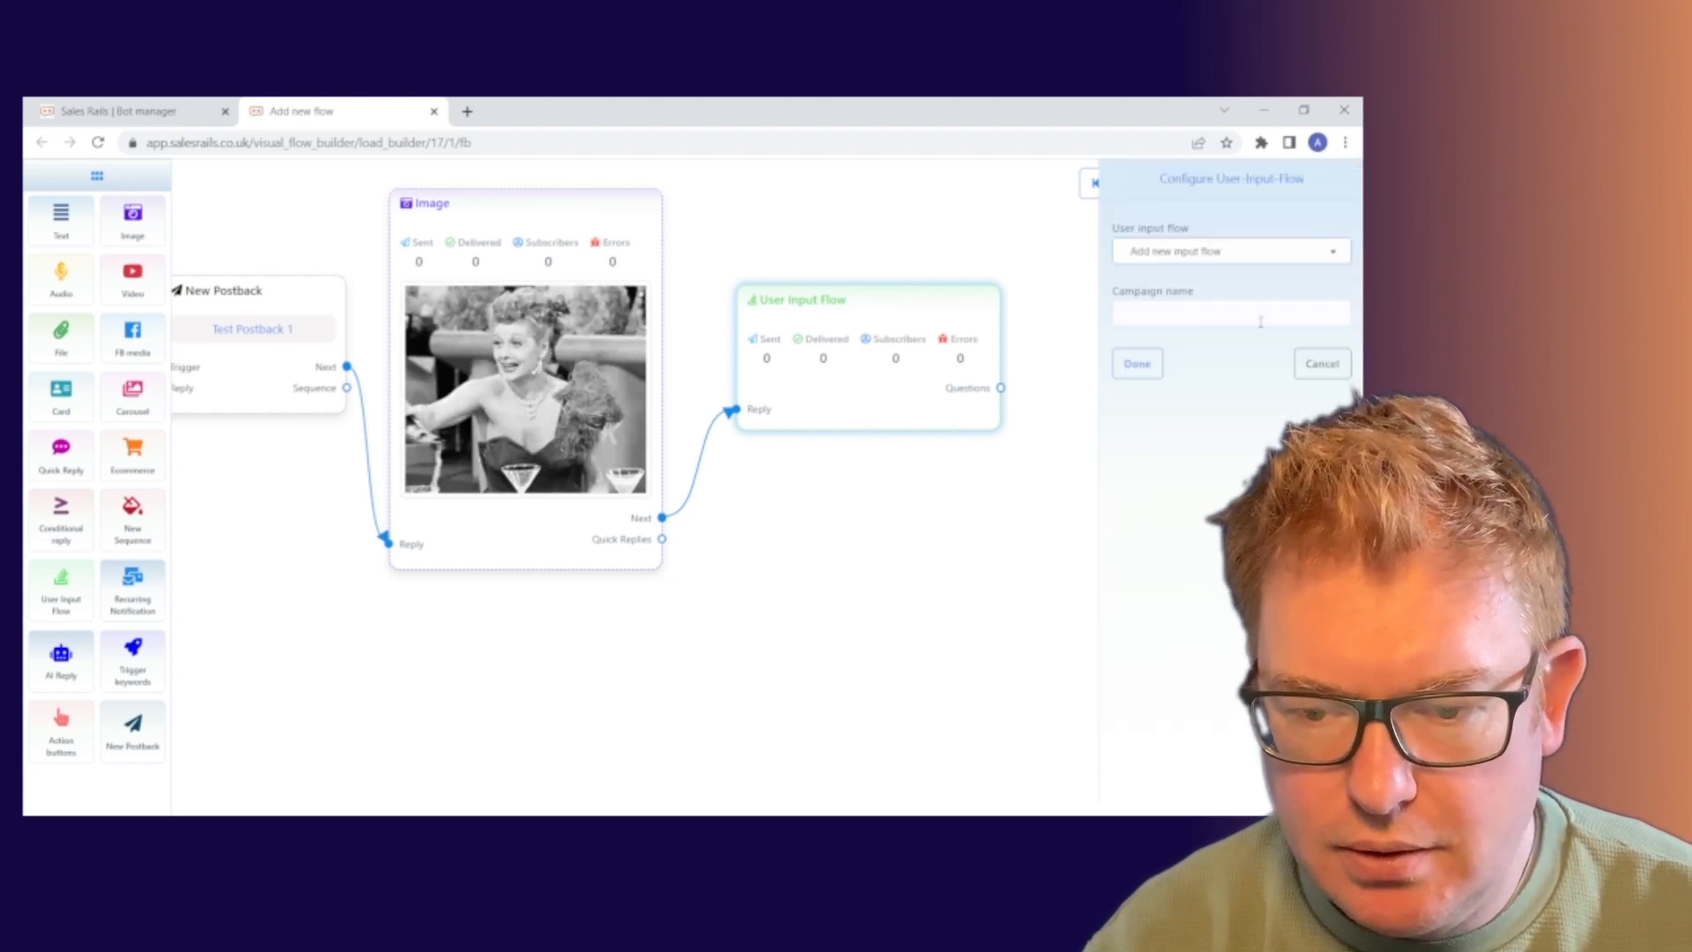
{"action": "left_click", "coordinate": [1204, 316]}
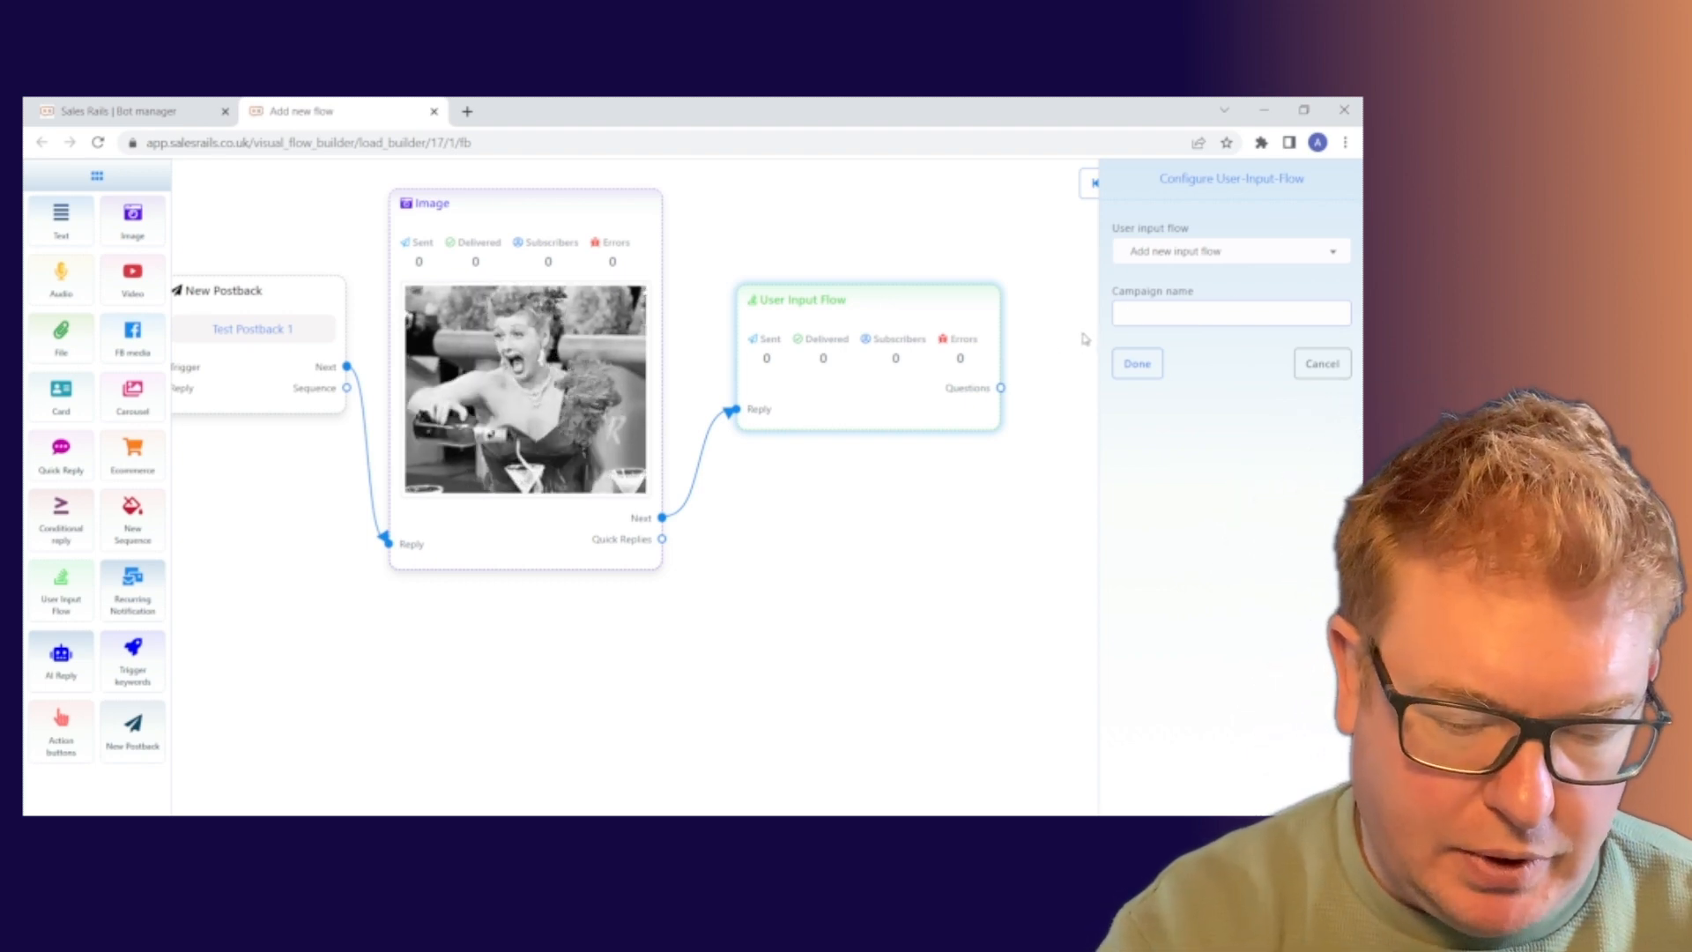
{"action": "type", "text": "Te"}
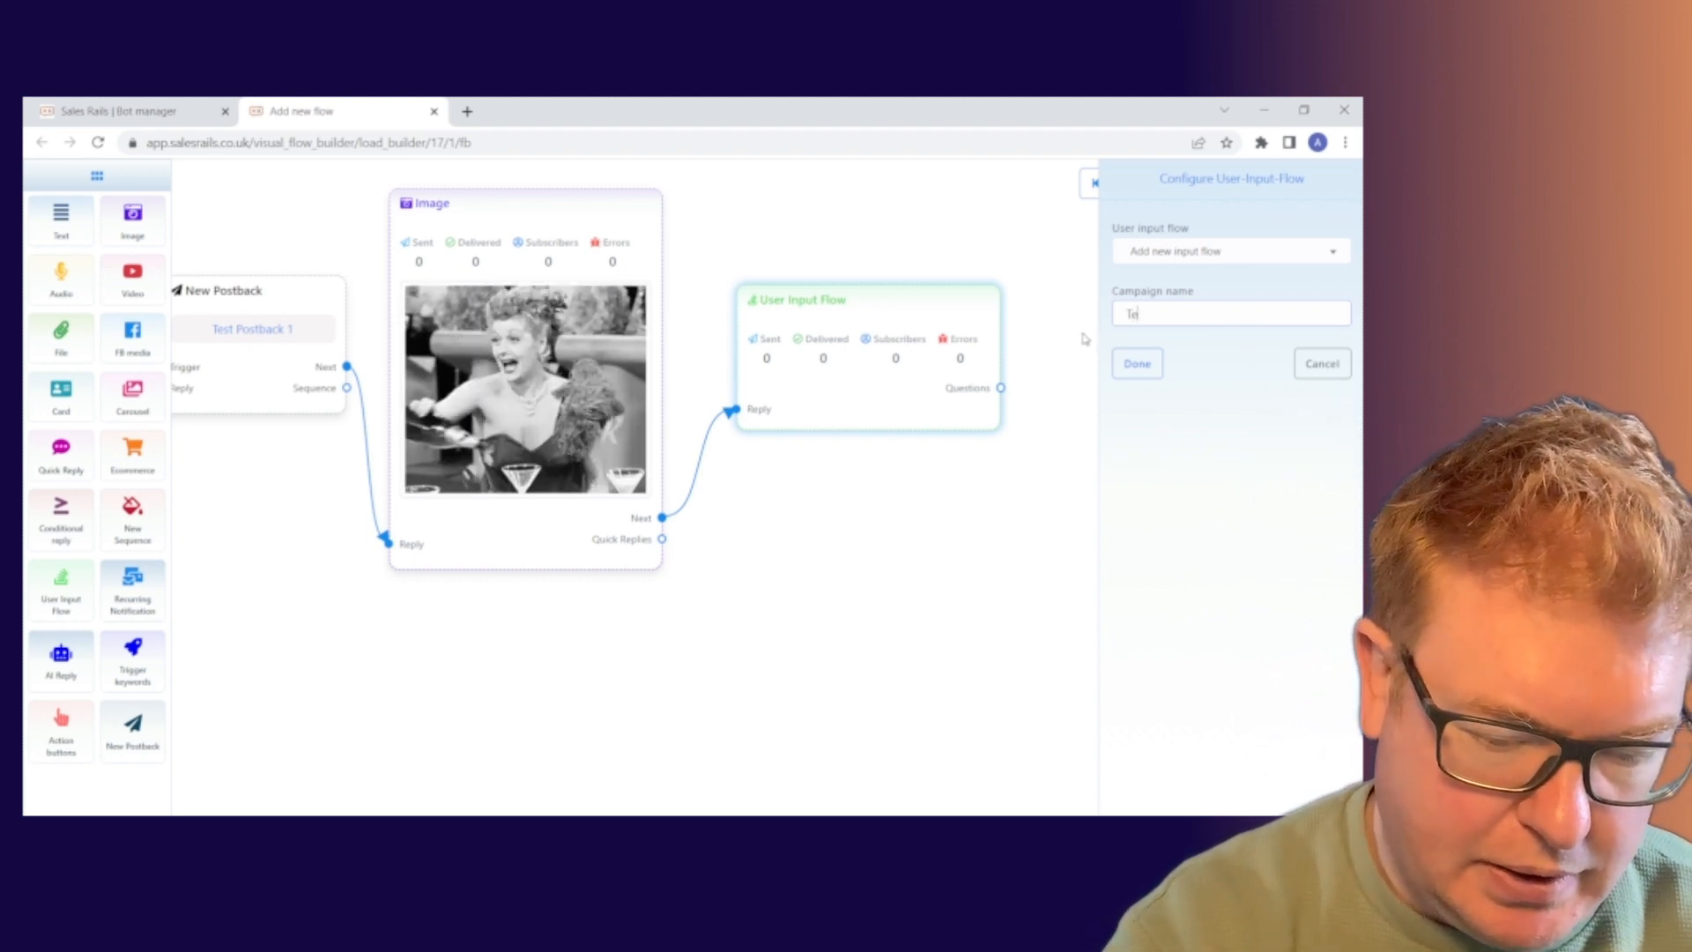
{"action": "type", "text": "st Email"}
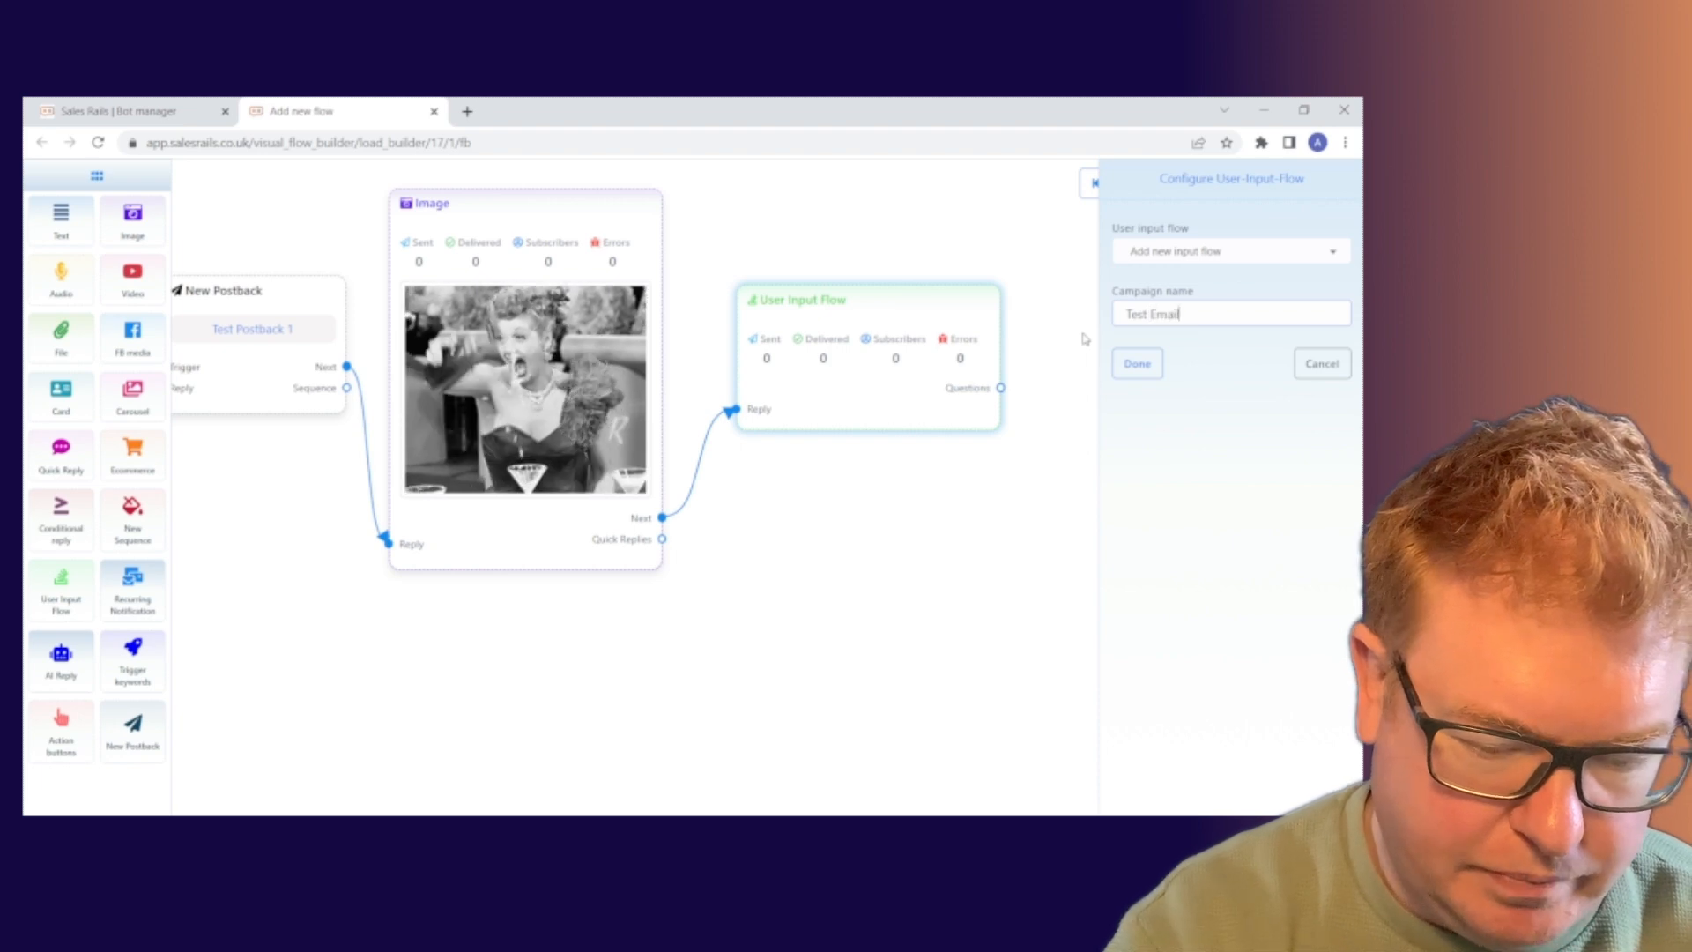
{"action": "type", "text": " Capture"}
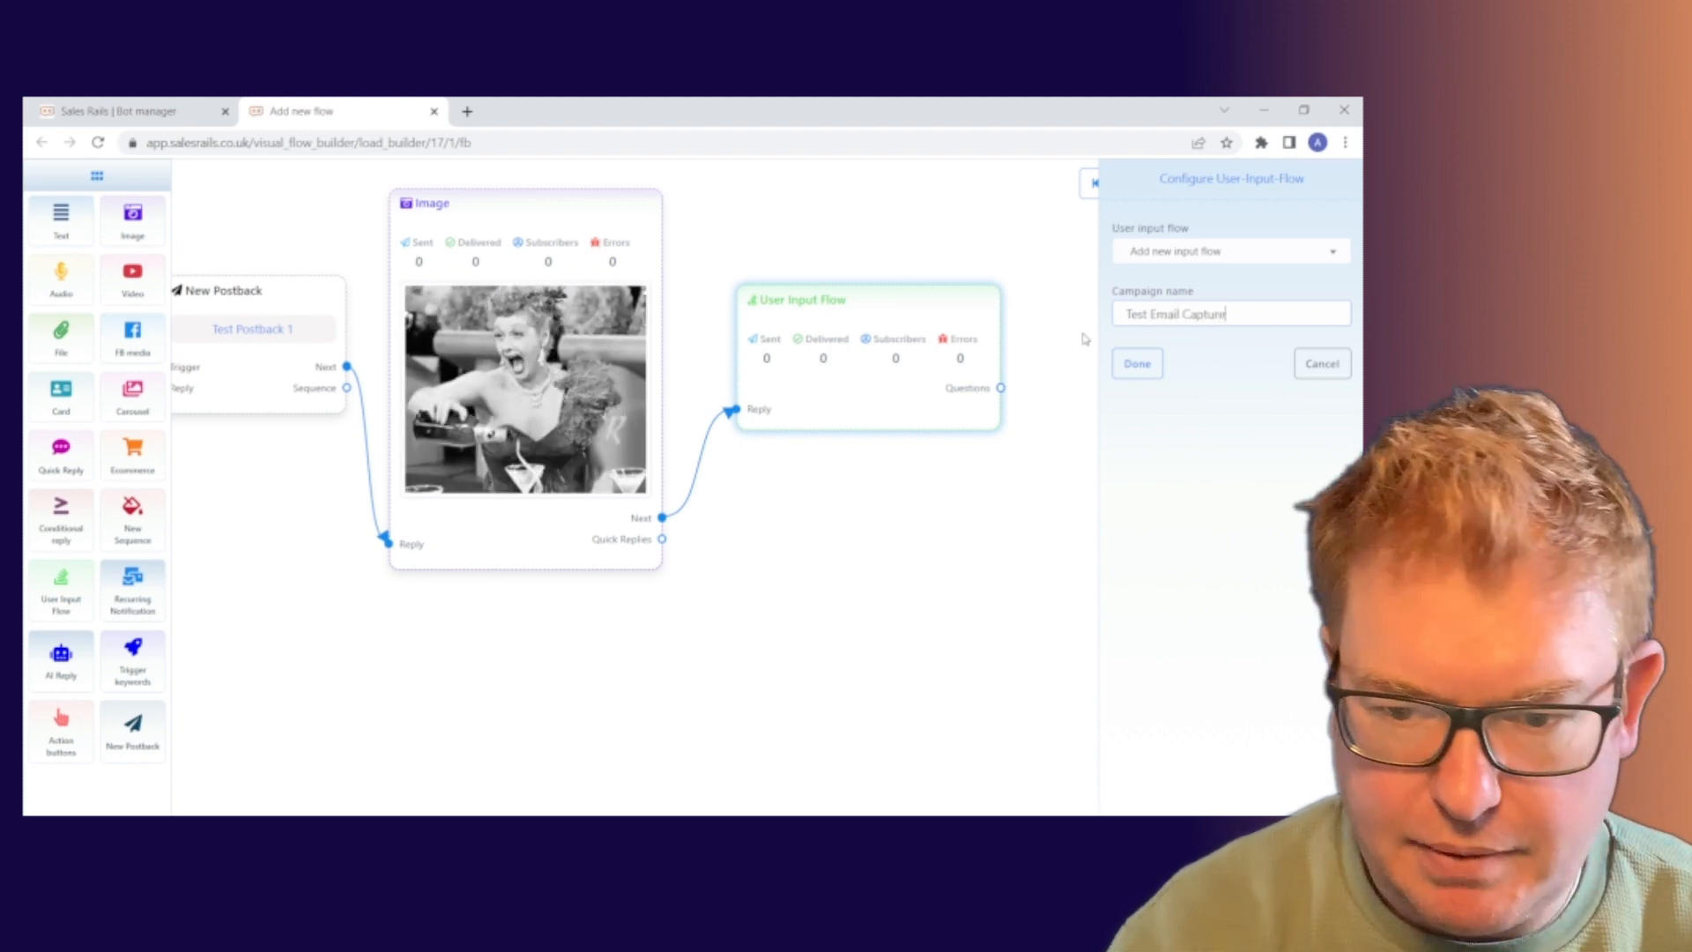
{"action": "left_click", "coordinate": [1139, 363]}
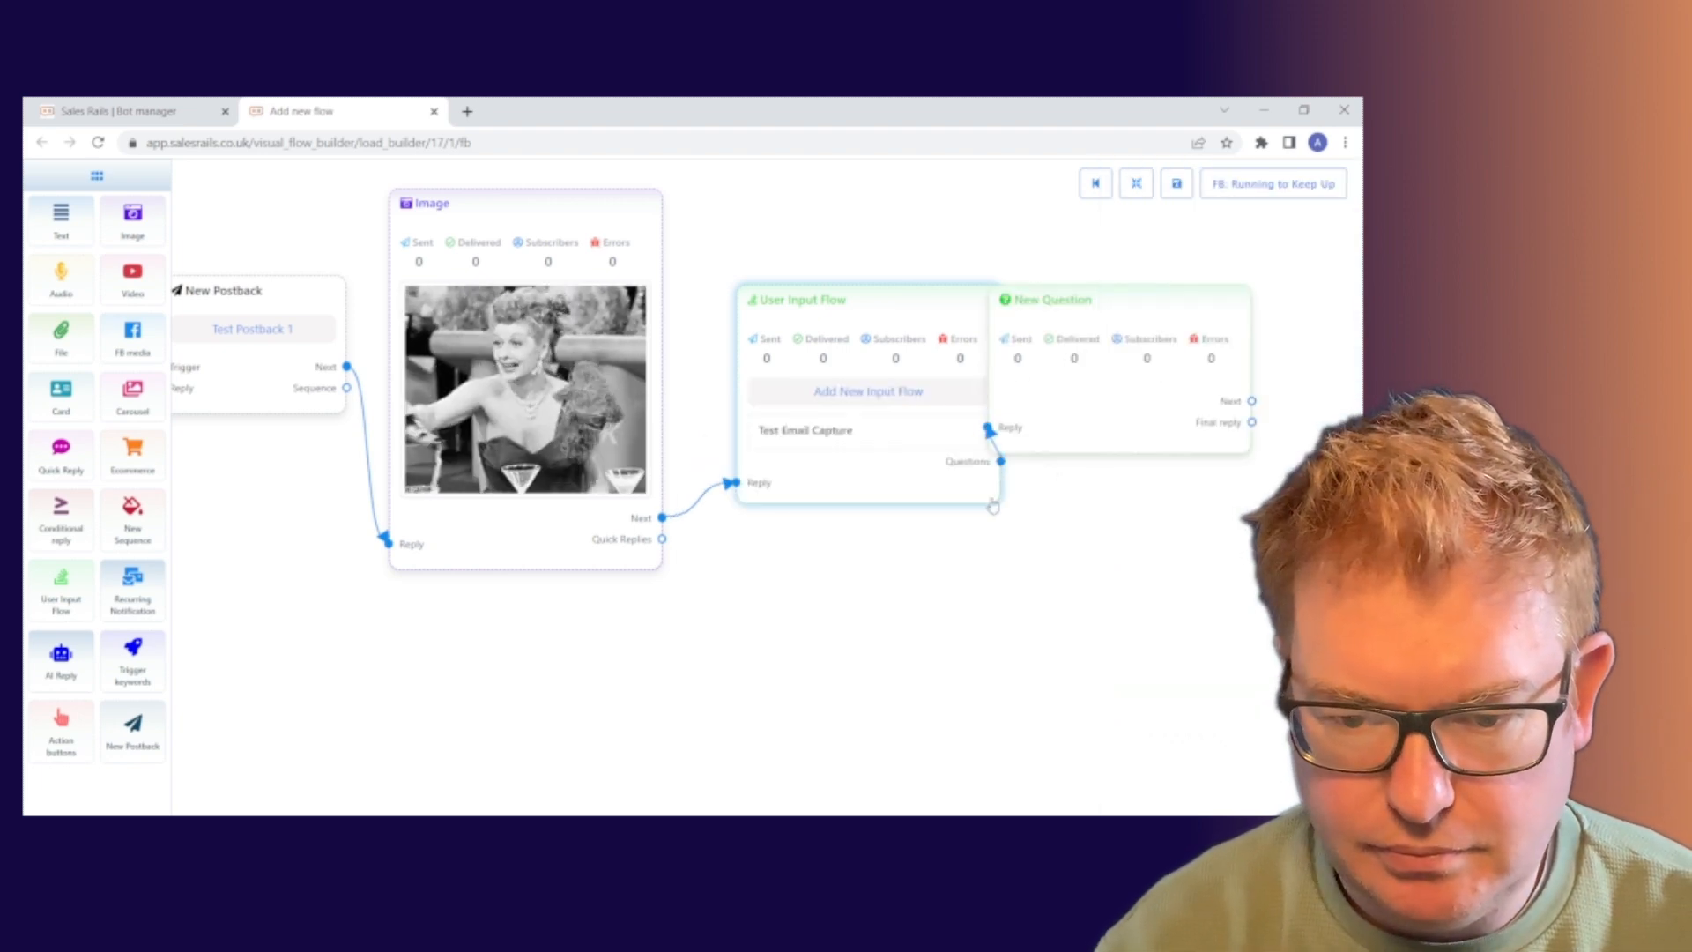
Pull the New Question step clear of the User Input Flow node and recentre the flow.
{"action": "left_click_drag", "start_coordinate": [1126, 295], "coordinate": [1174, 292]}
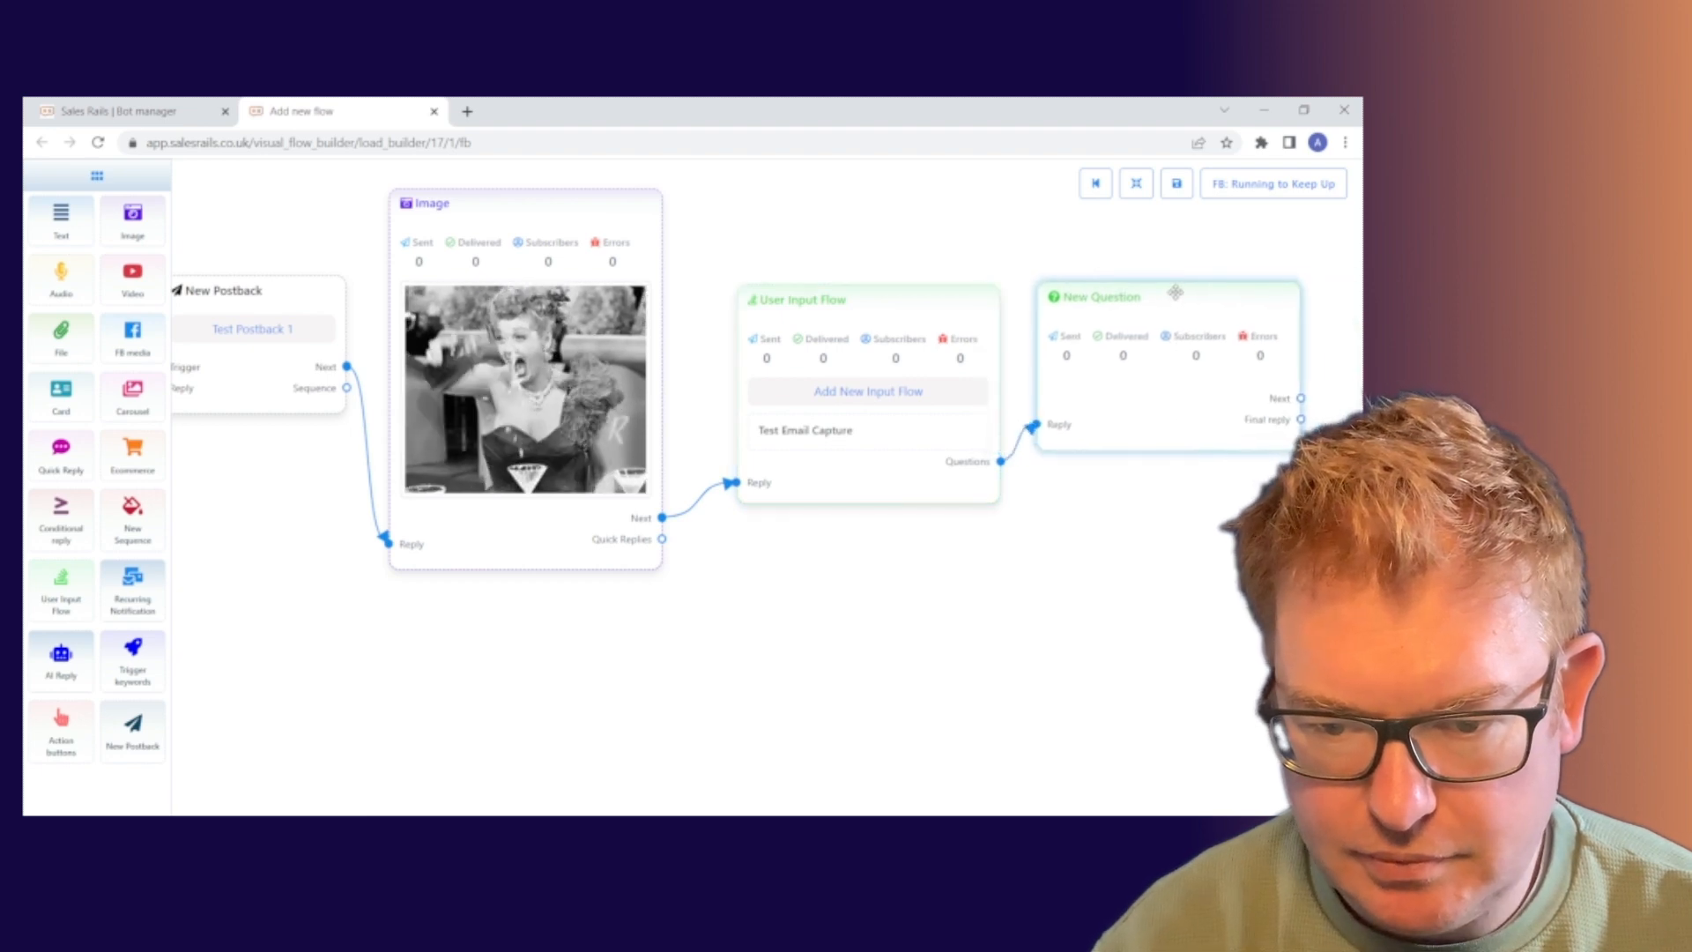
{"action": "left_click_drag", "start_coordinate": [1151, 561], "coordinate": [944, 551]}
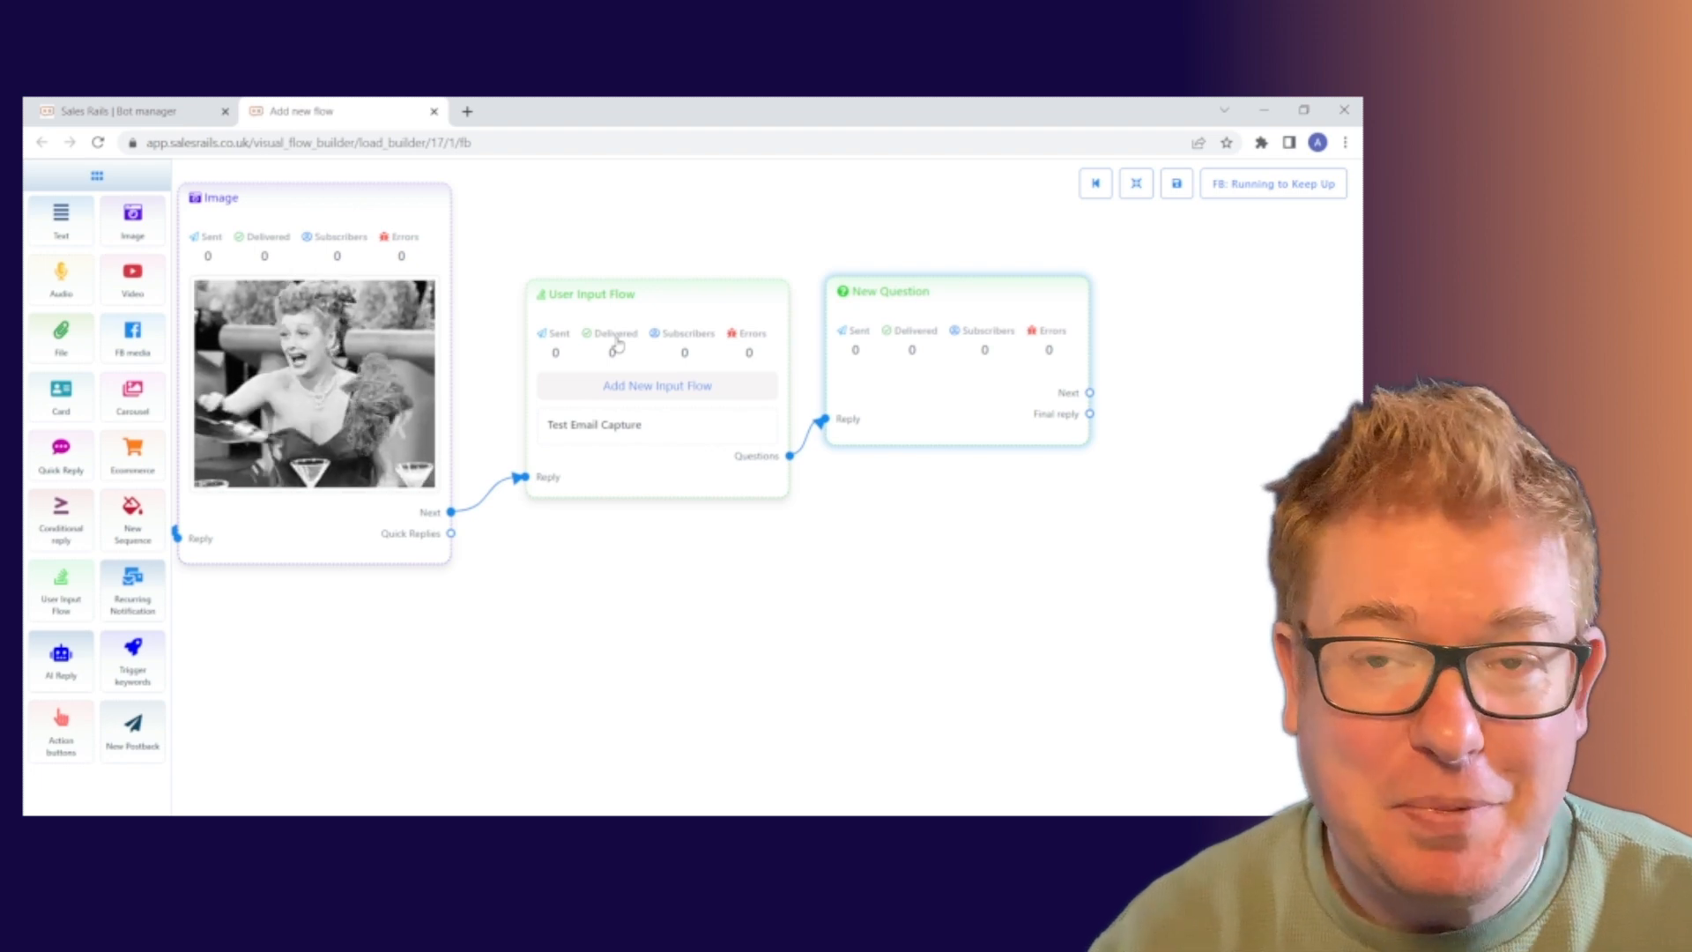
Make New Question a free keyboard input question with the sign-up and email-confirmation prompt.
{"action": "left_click", "coordinate": [927, 405]}
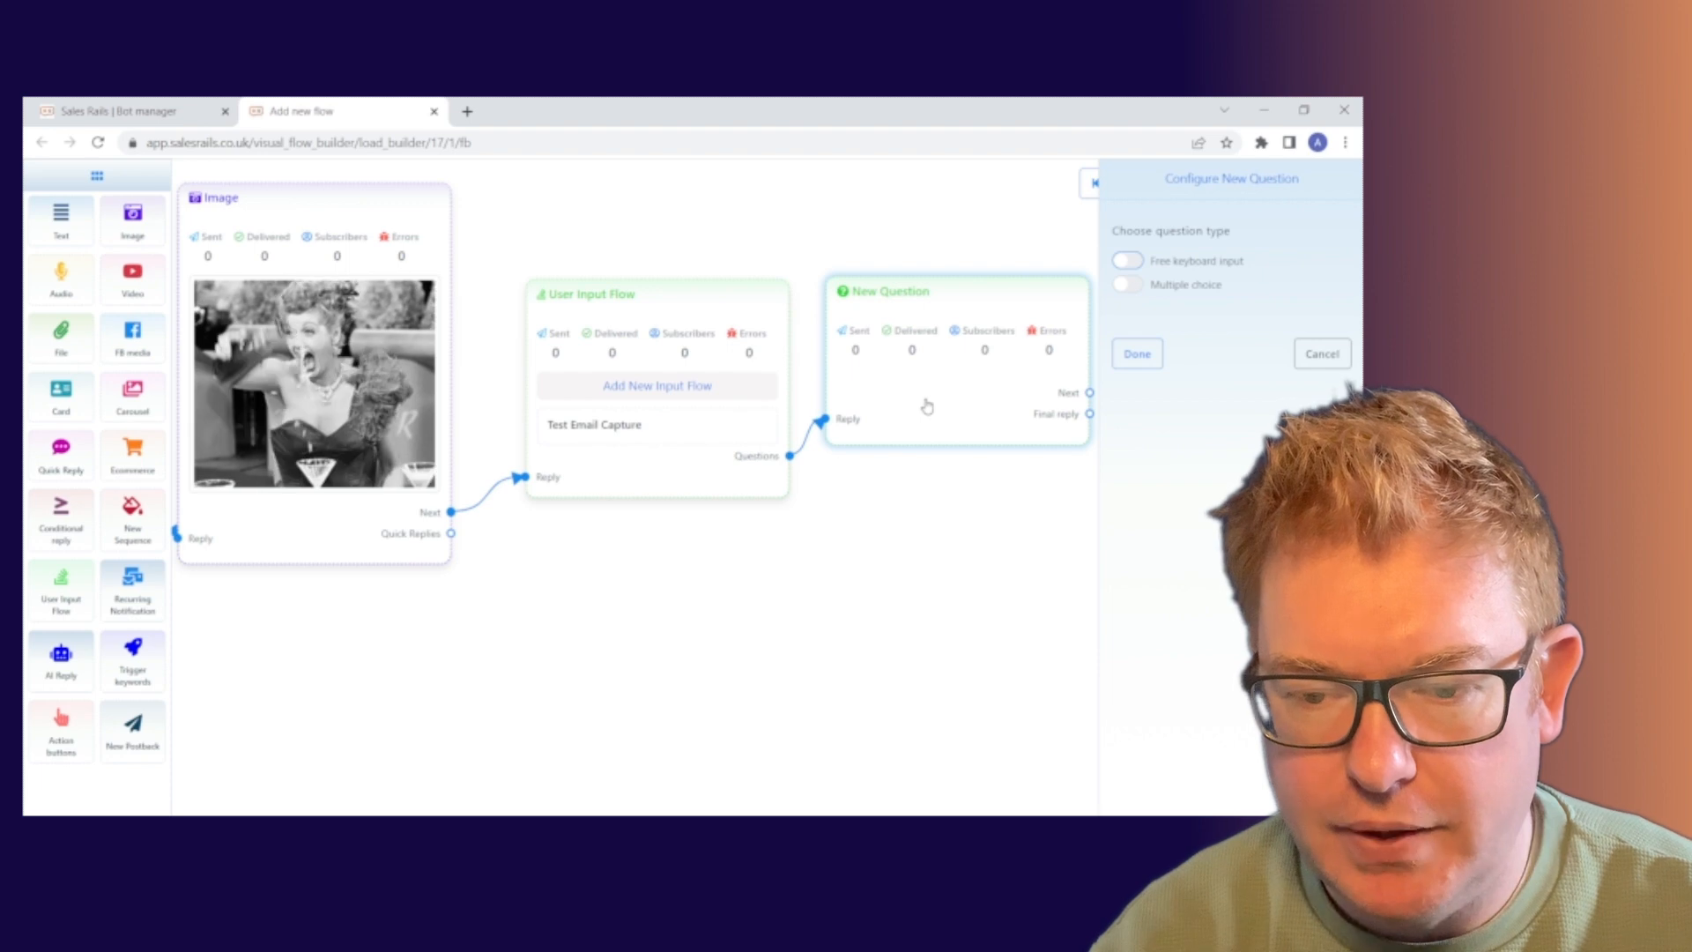
{"action": "left_click", "coordinate": [1131, 262]}
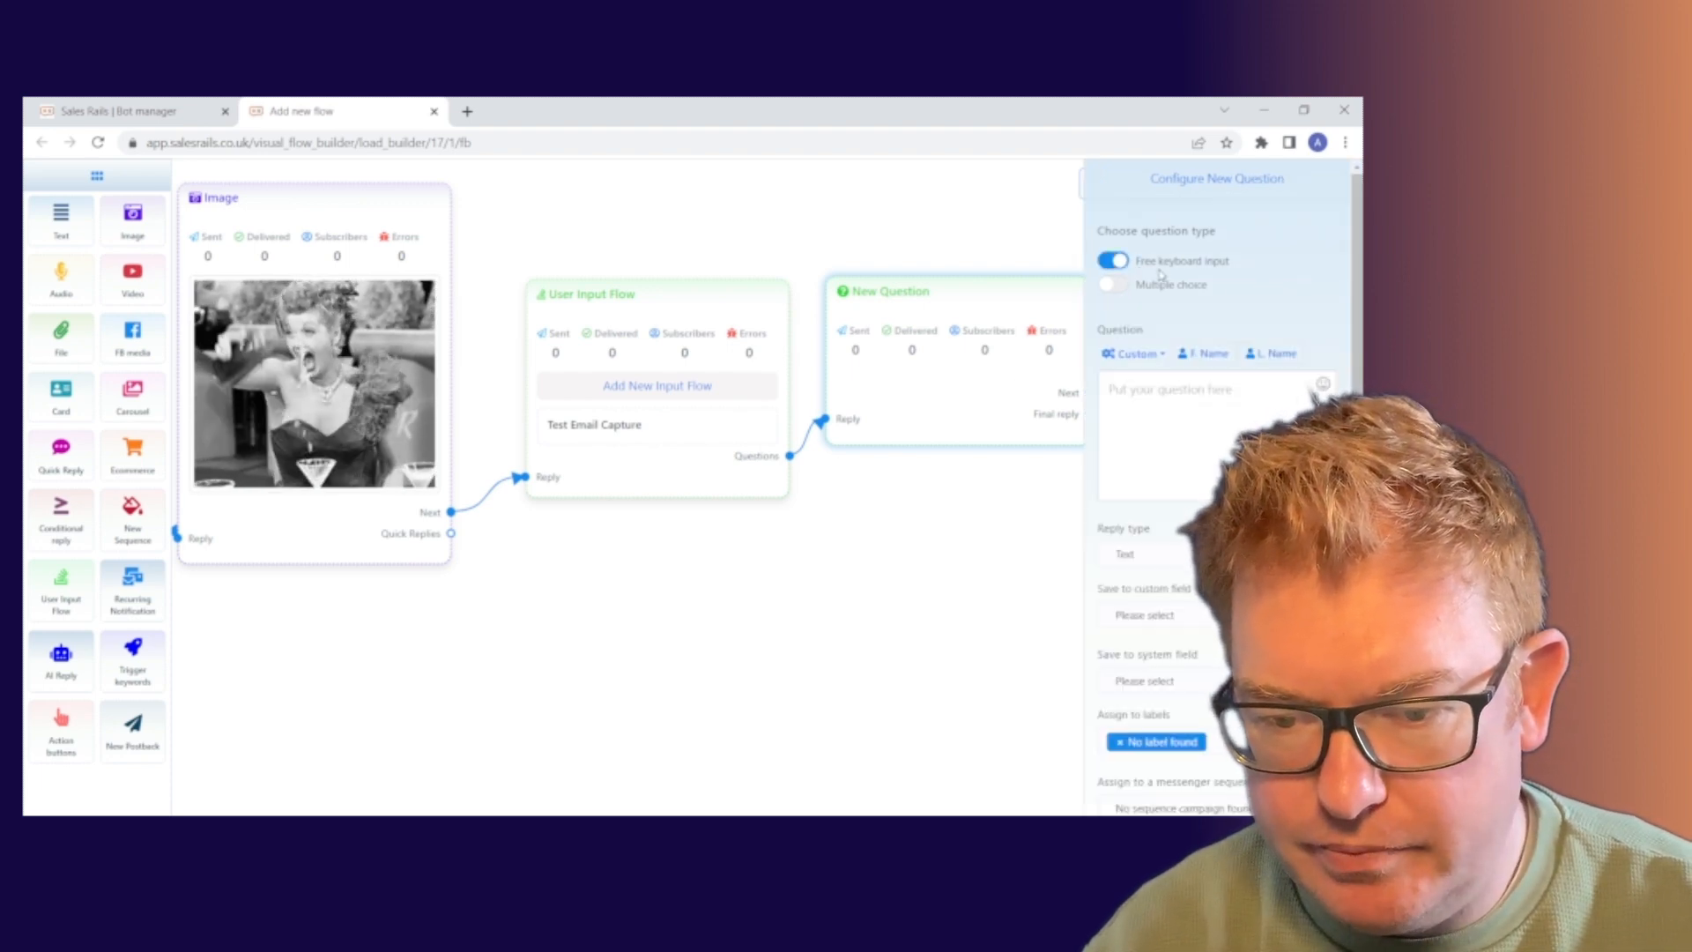
{"action": "left_click", "coordinate": [1120, 286]}
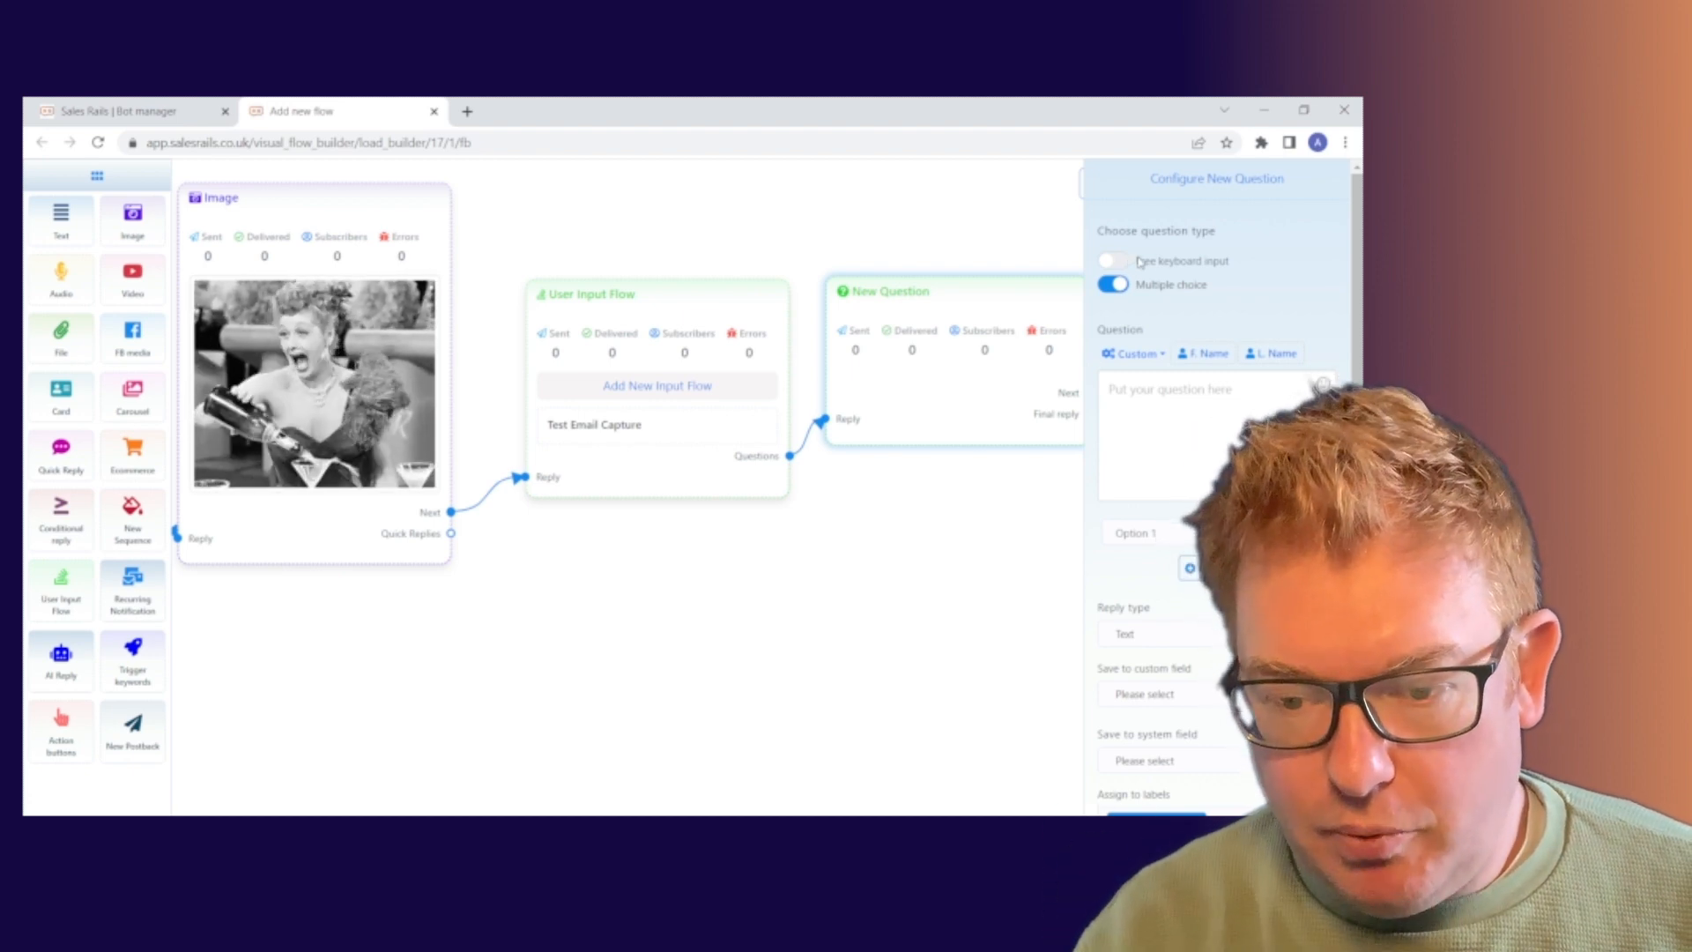
{"action": "left_click", "coordinate": [1119, 262]}
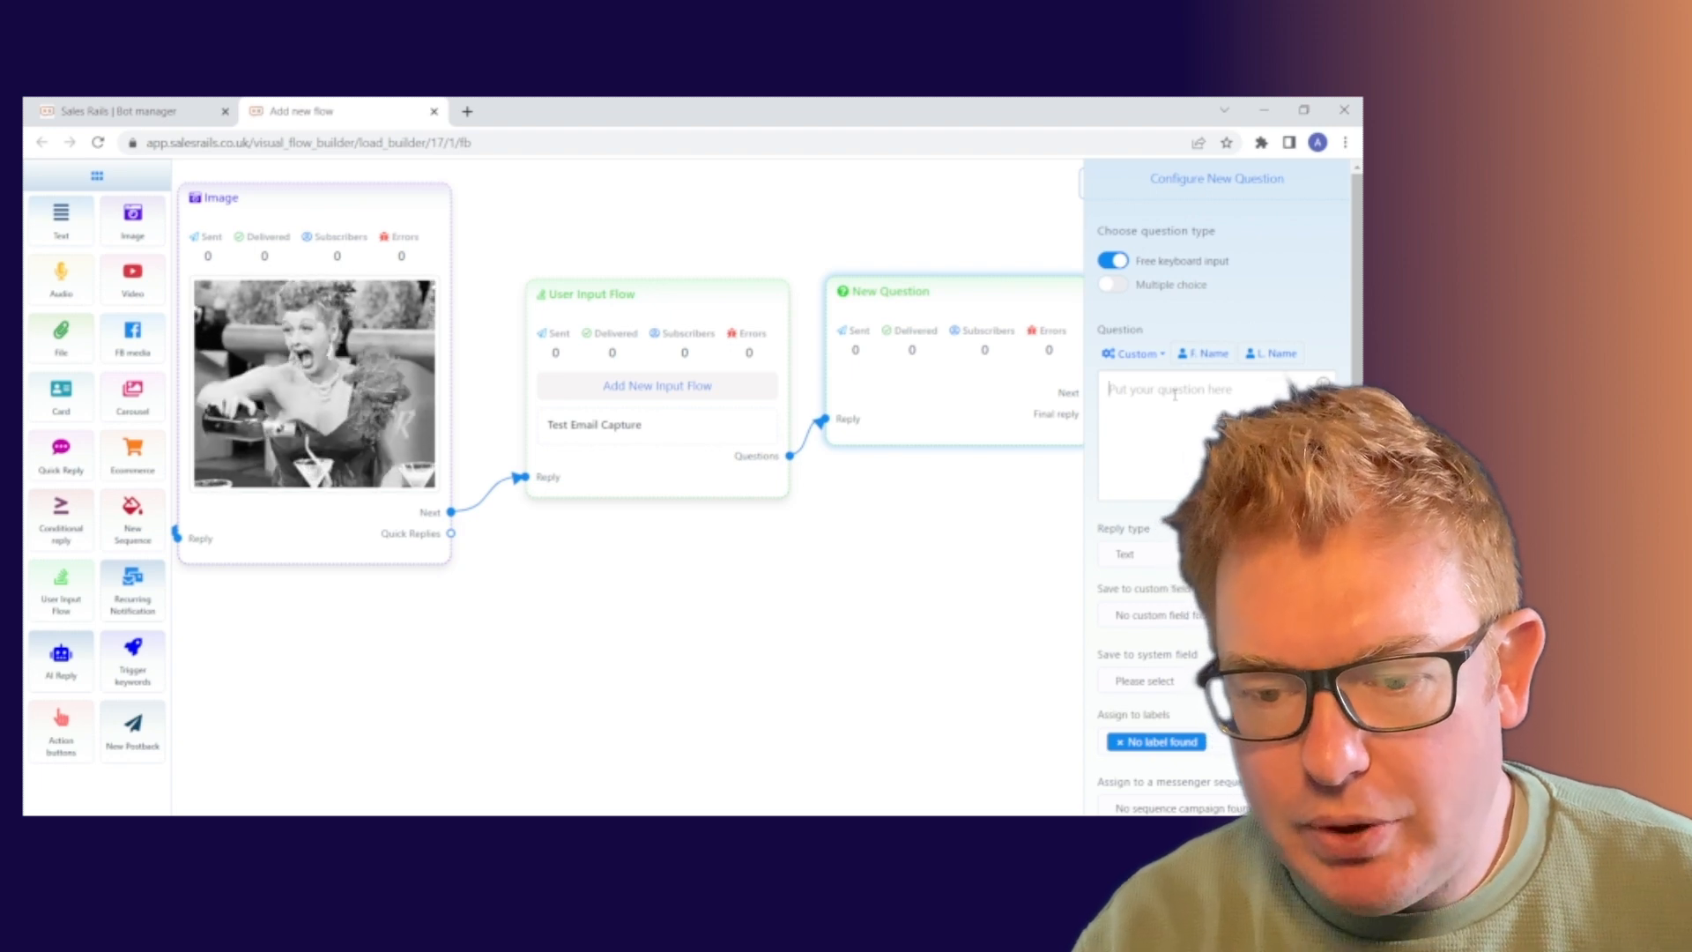
{"action": "left_click", "coordinate": [1231, 415]}
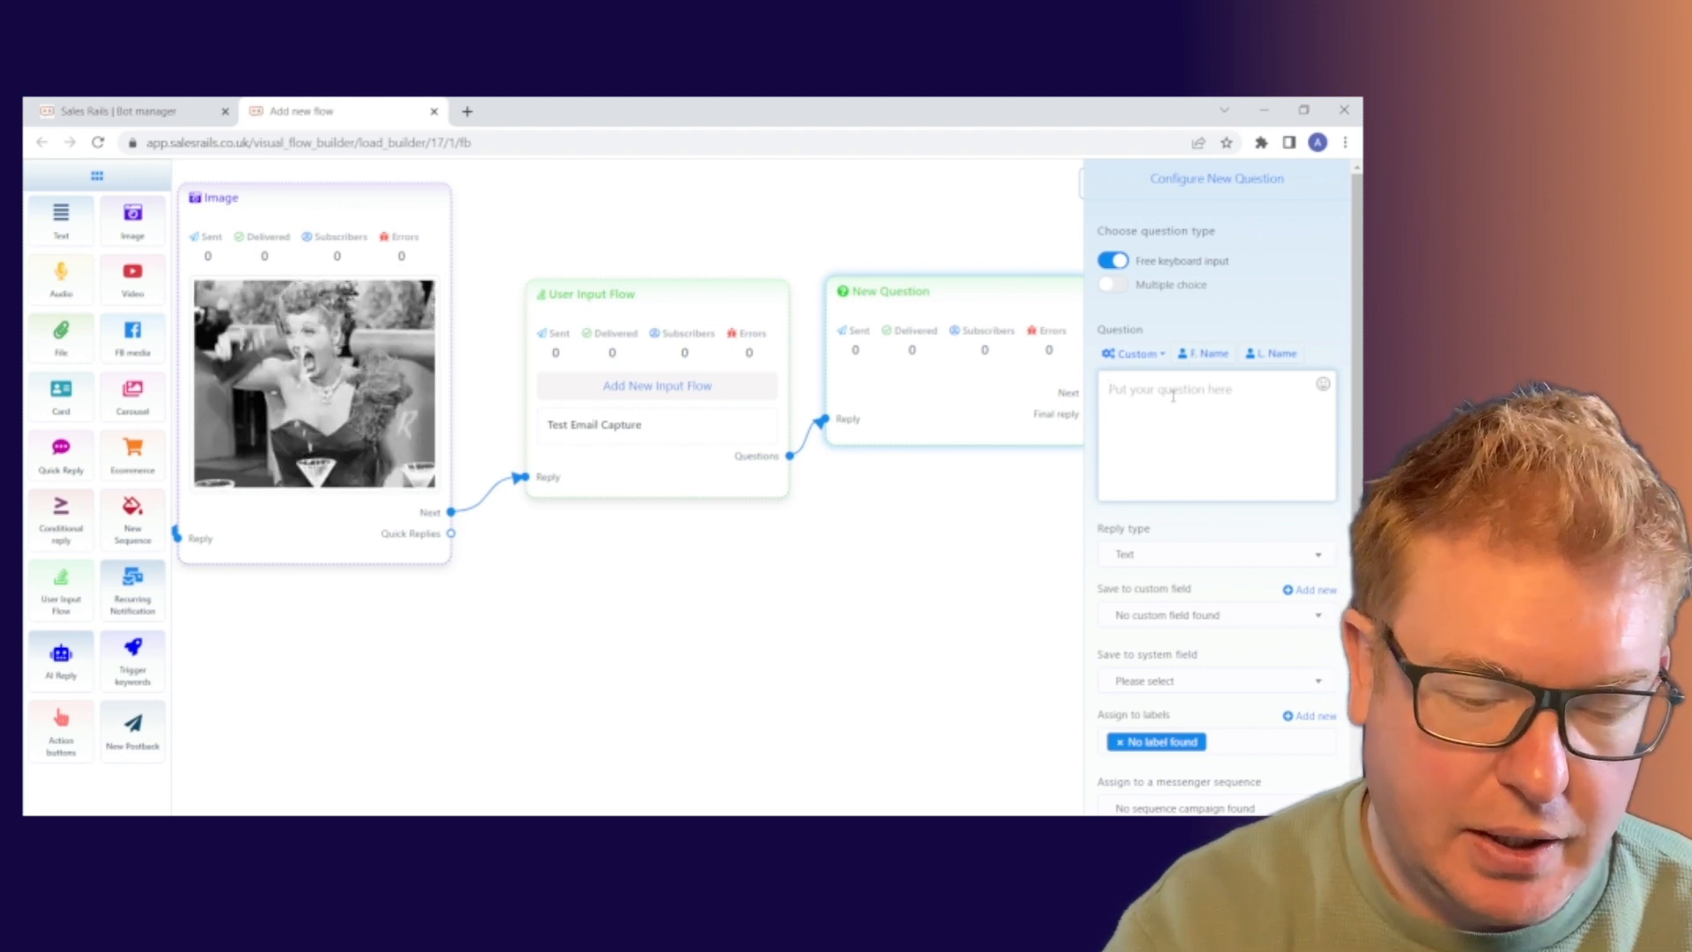
{"action": "type", "text": "A"}
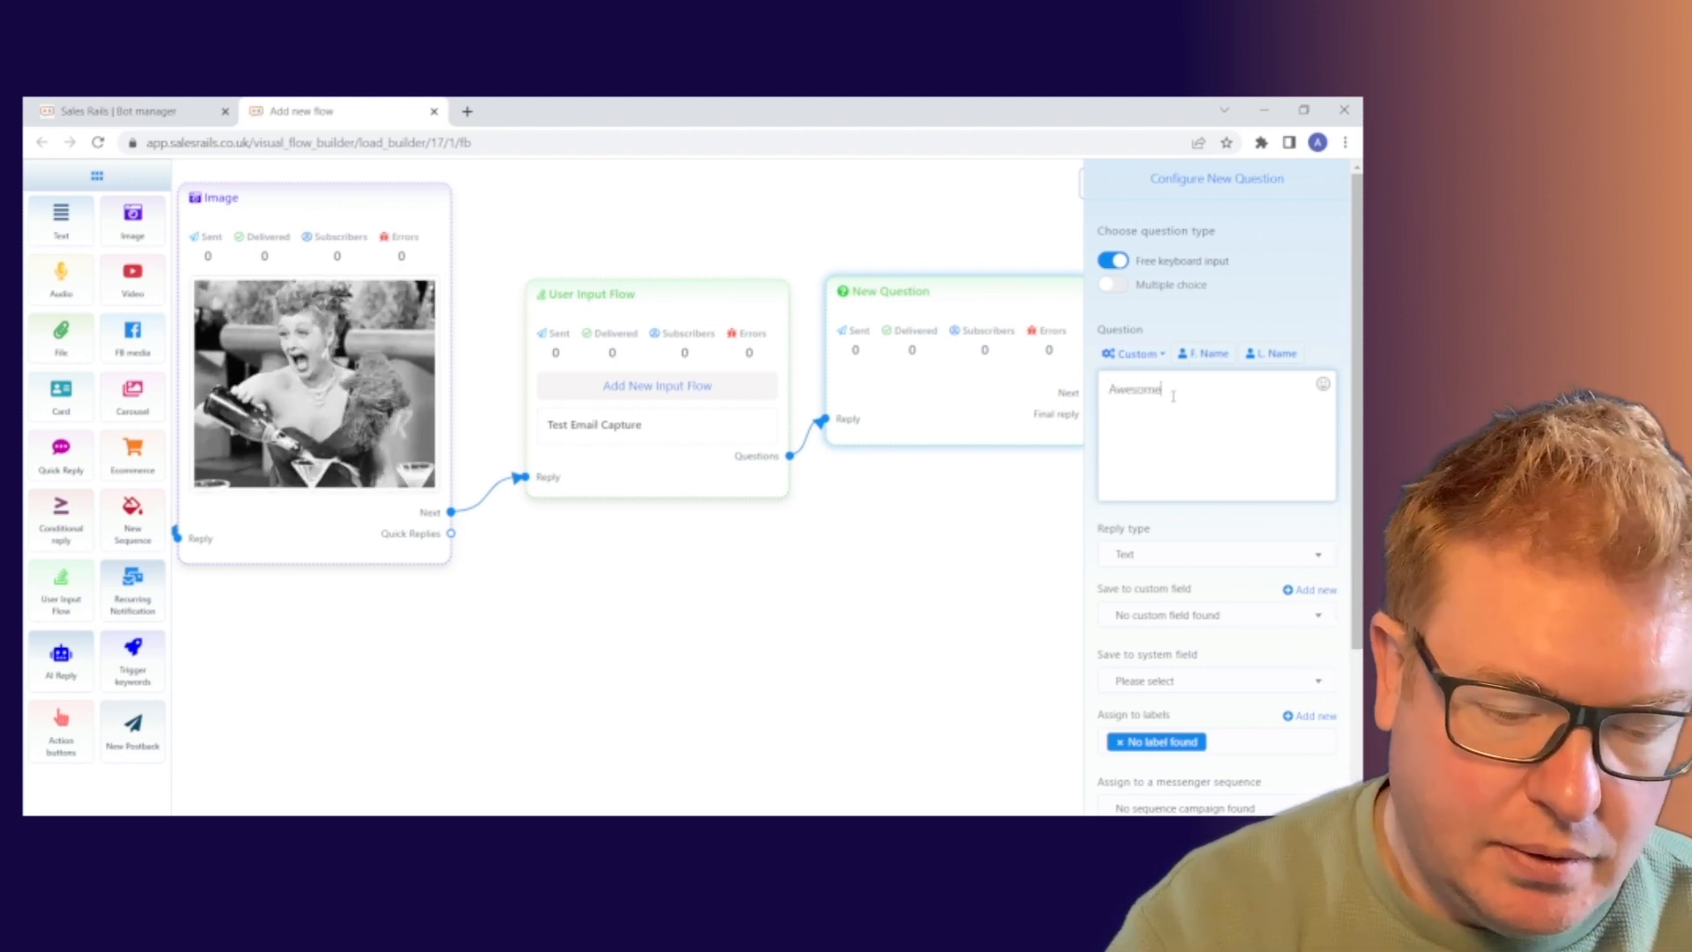
{"action": "type", "text": "wesome! Let's get you"}
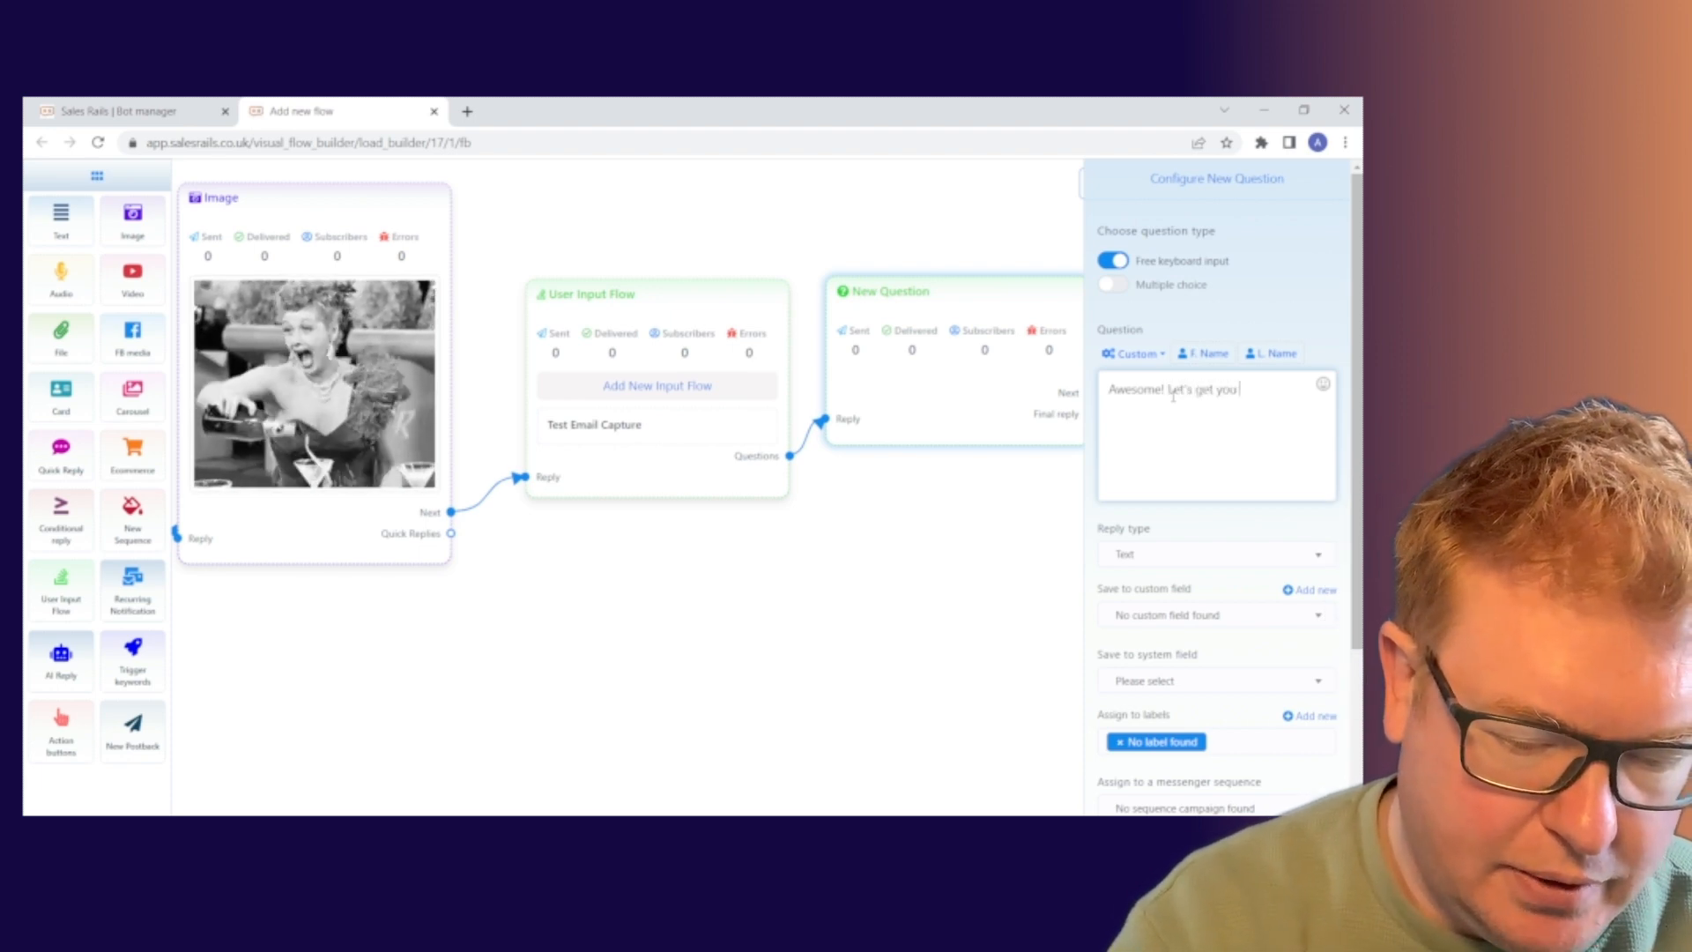
{"action": "type", "text": " signed u"}
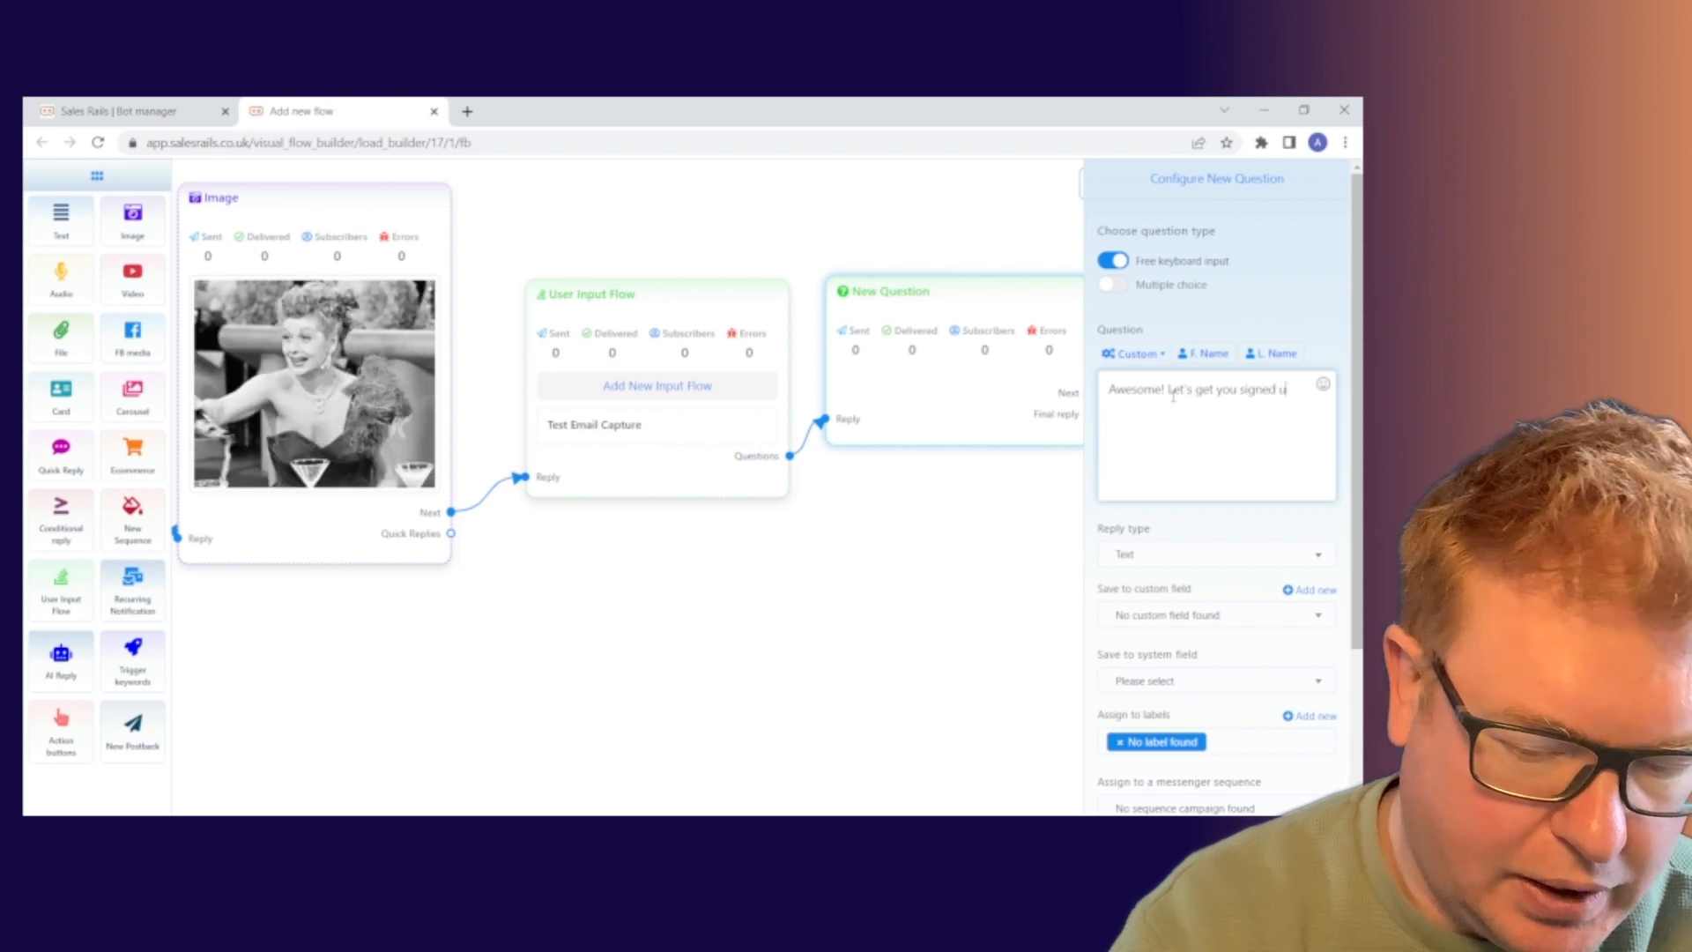
{"action": "type", "text": "p. Ju"}
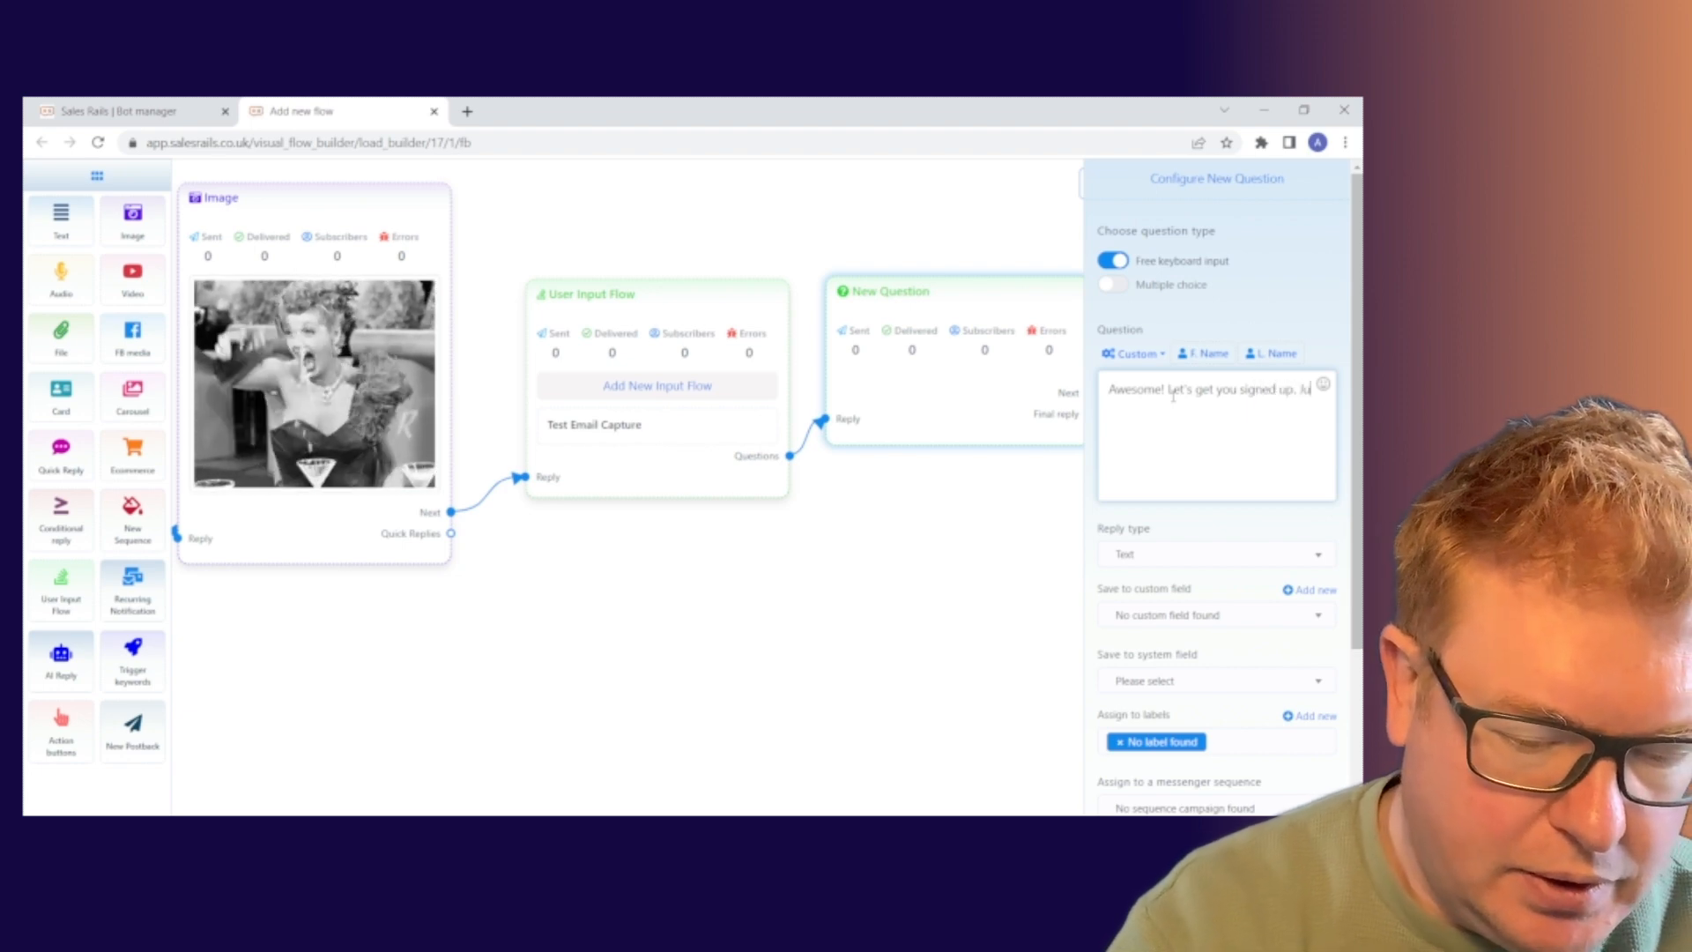
{"action": "type", "text": "st conrim your"}
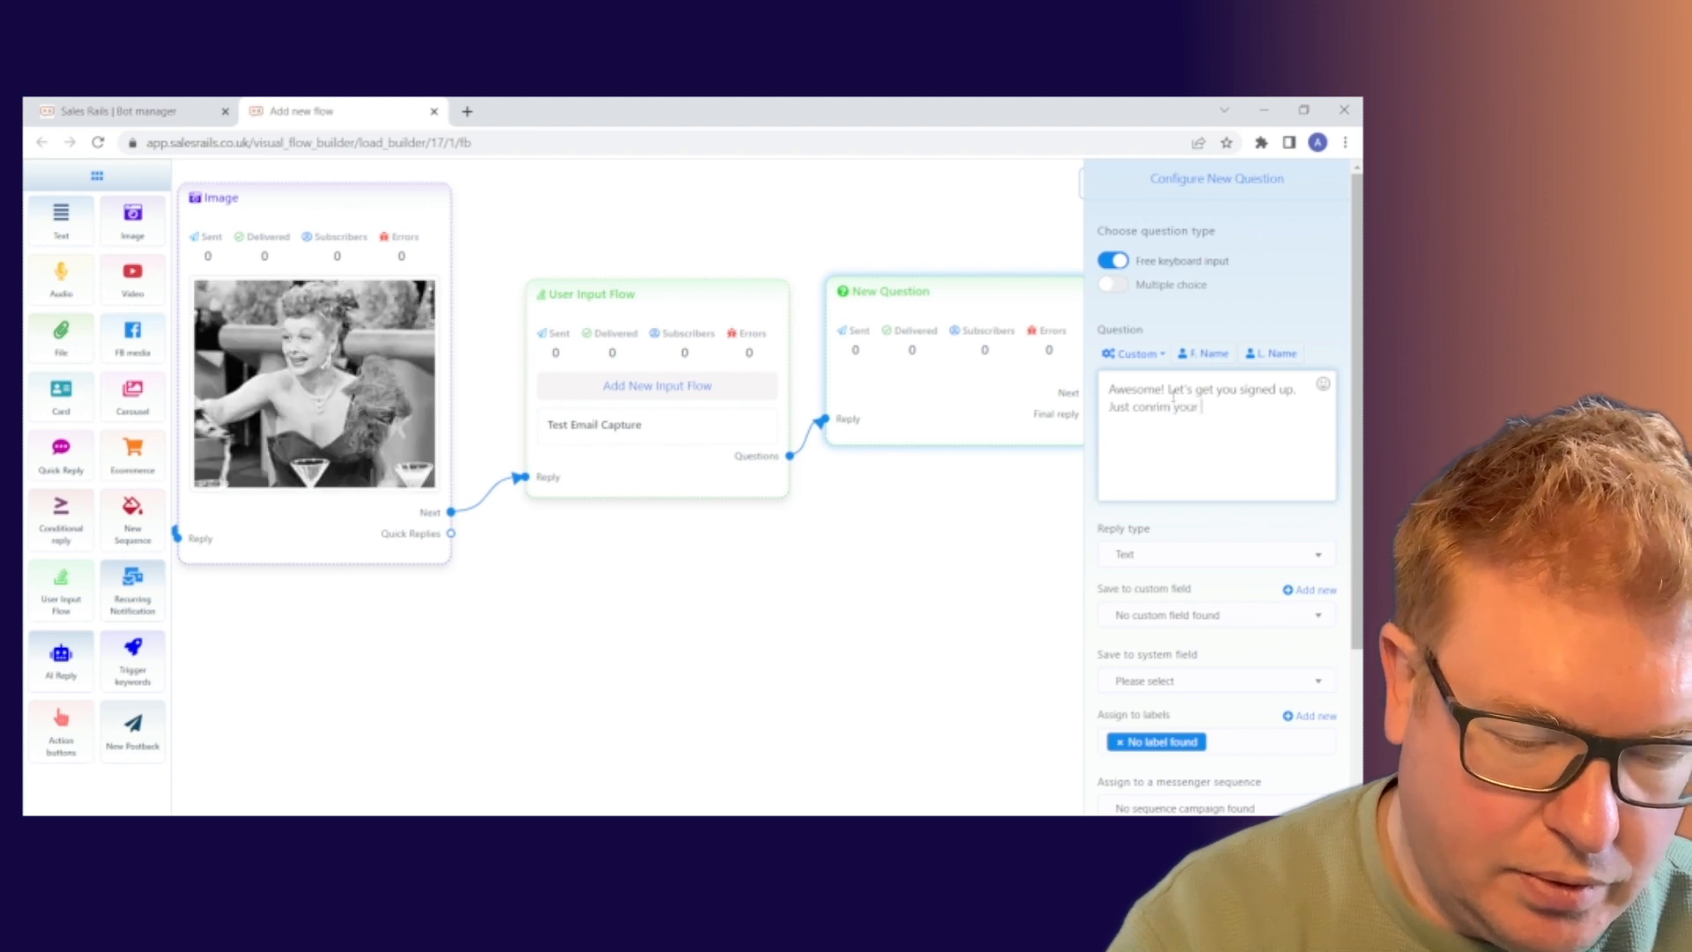
{"action": "type", "text": "email add"}
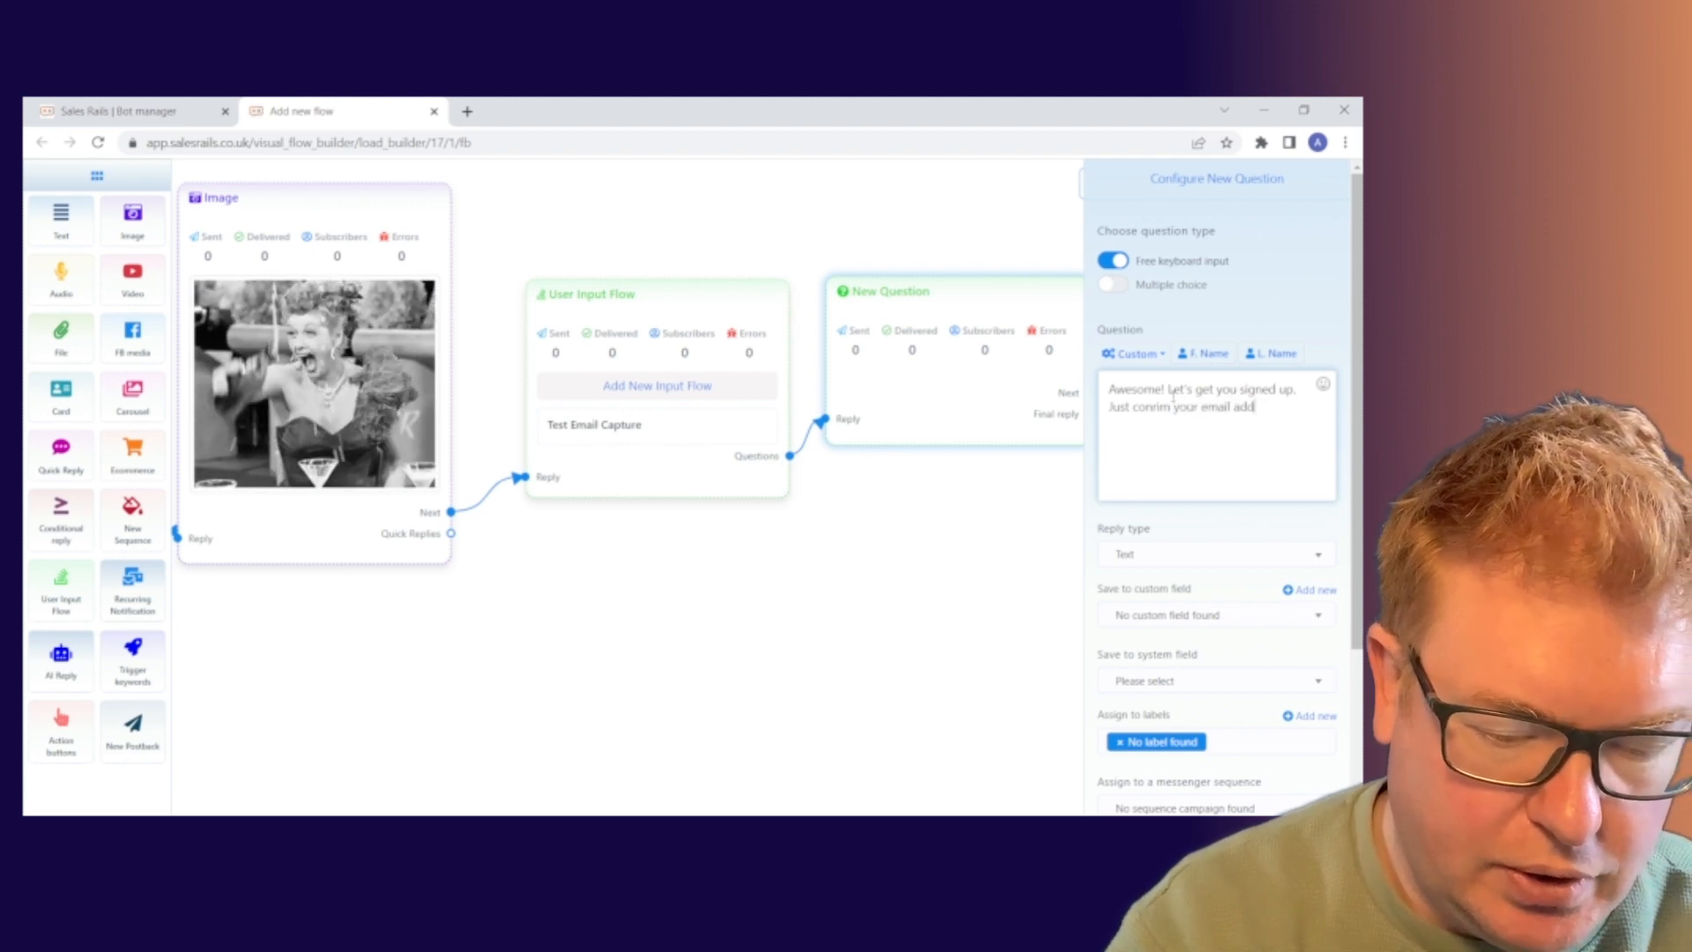
{"action": "type", "text": "ress be"}
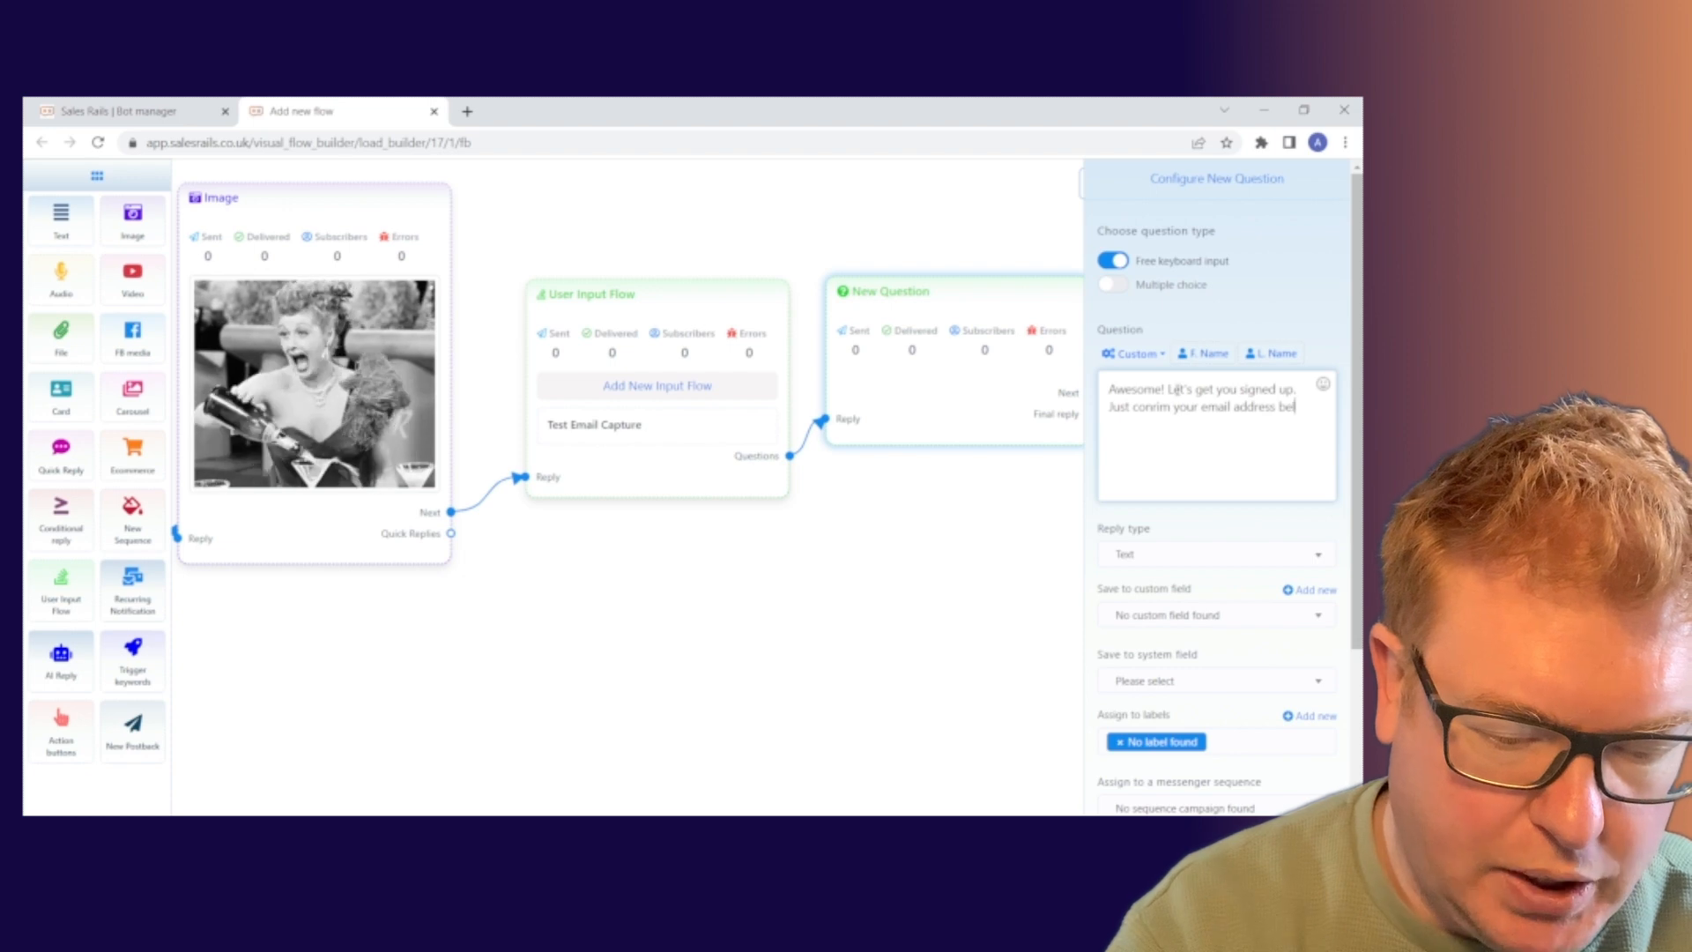
{"action": "type", "text": "low"}
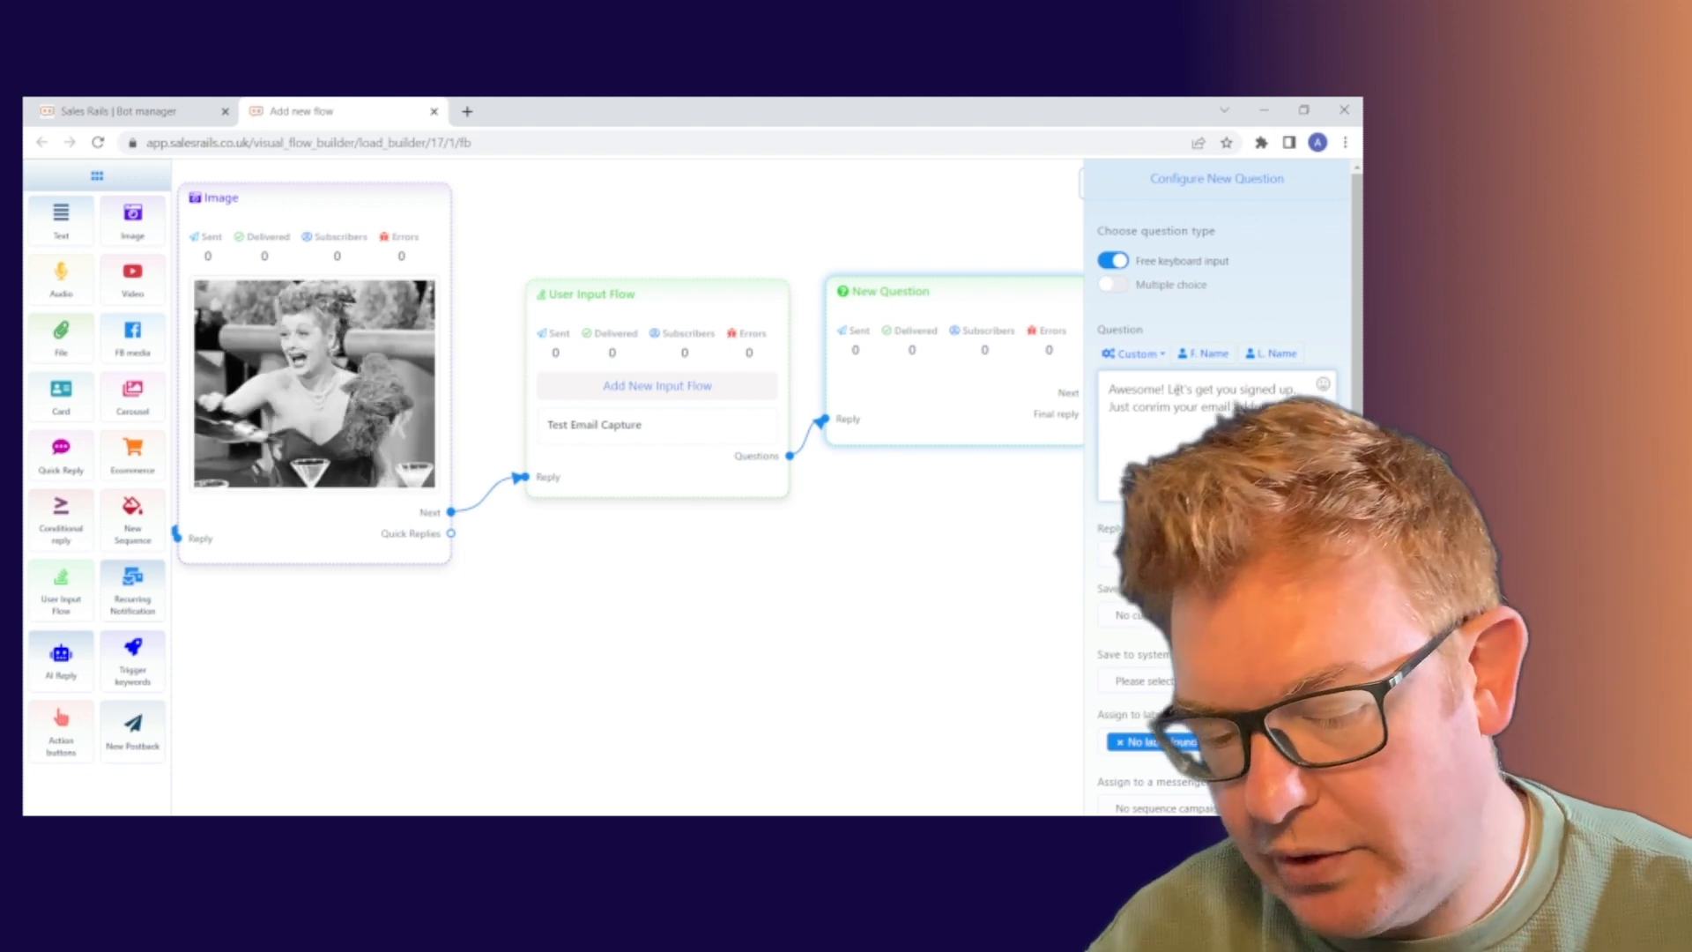
{"action": "type", "text": "."}
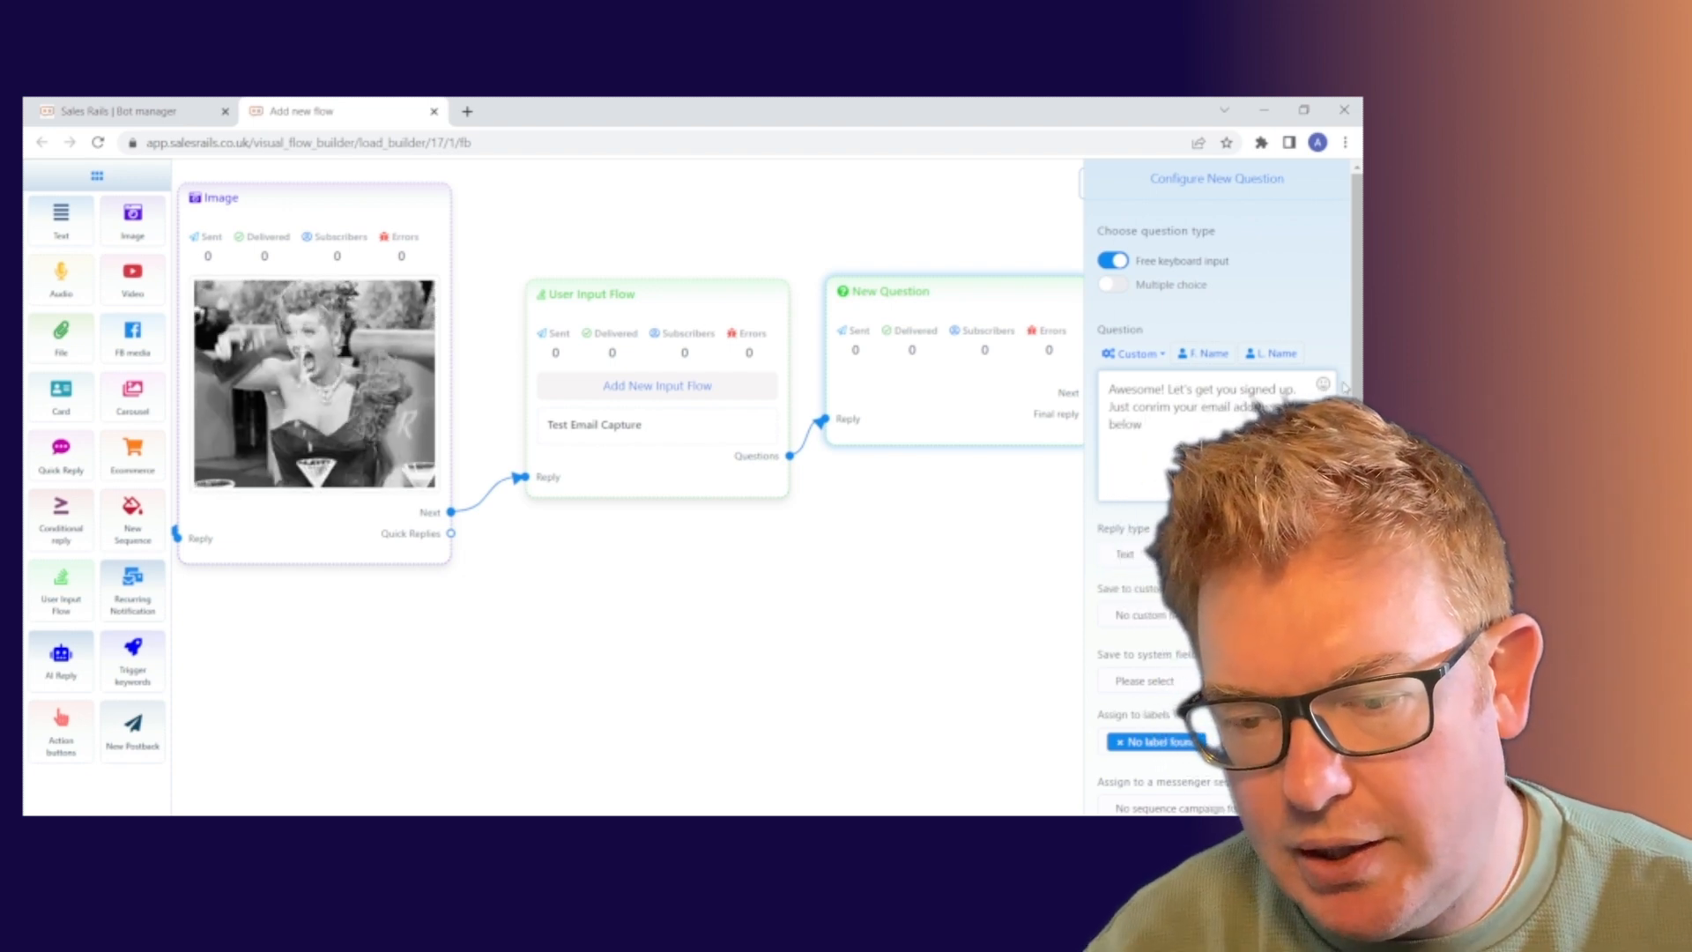
Add three 👇 emojis to the end of the question text.
{"action": "left_click", "coordinate": [1323, 386]}
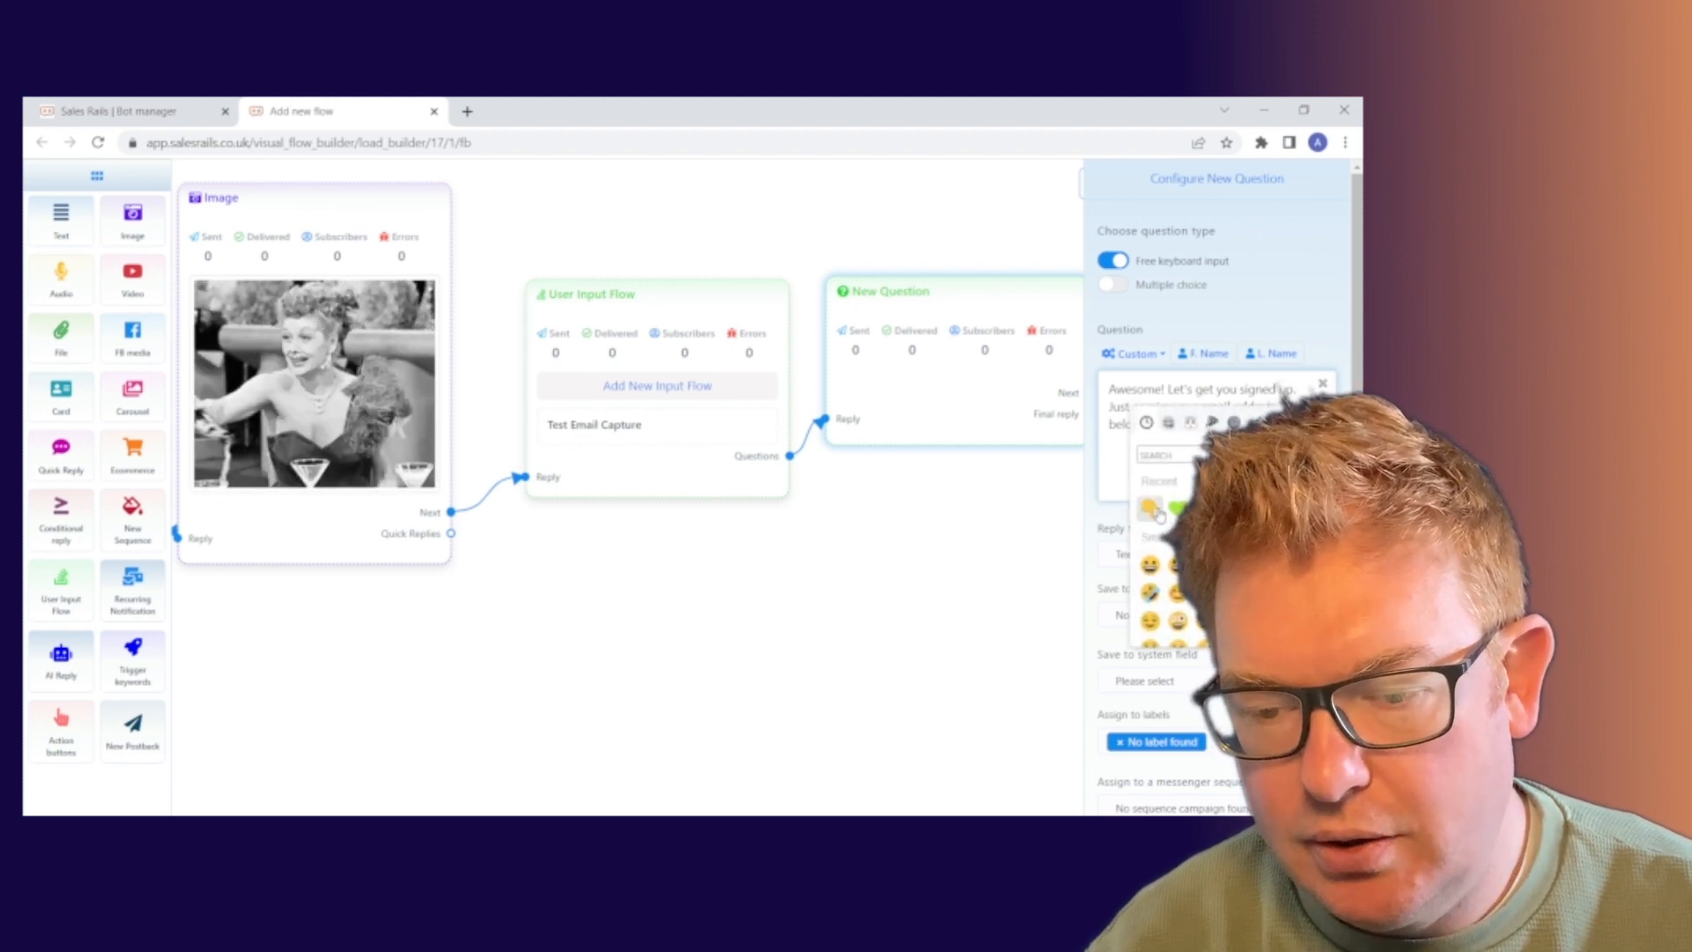
{"action": "left_click", "coordinate": [1323, 385]}
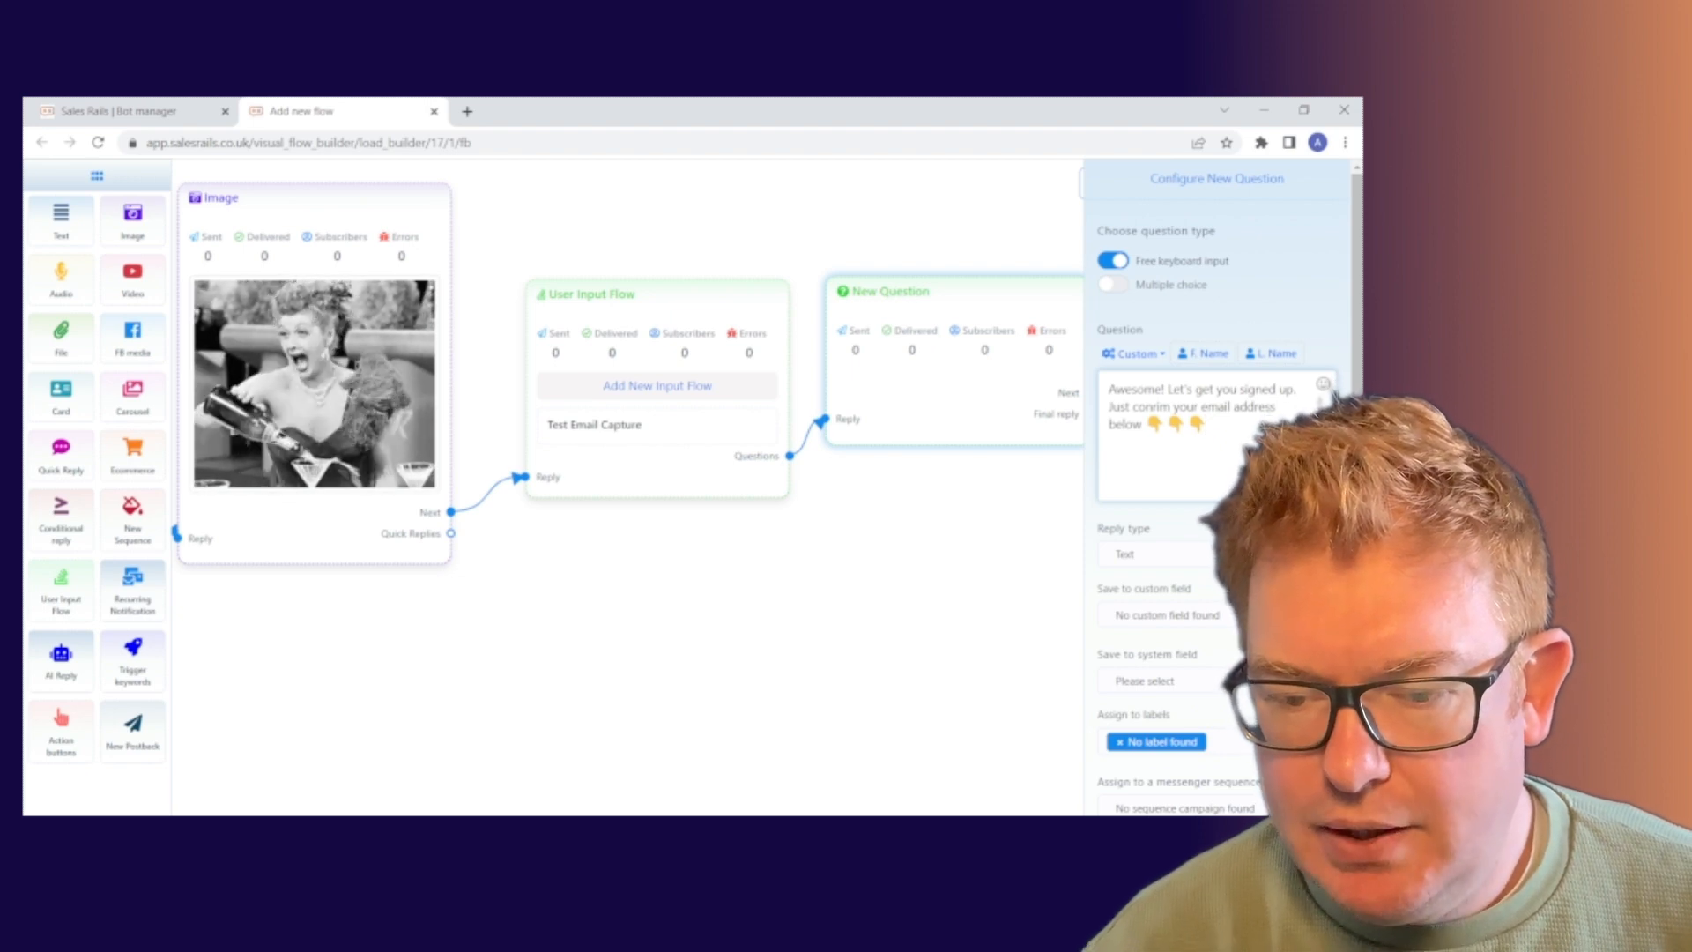
{"action": "scroll", "coordinate": [1189, 356], "scroll_direction": "down", "scroll_amount": 2}
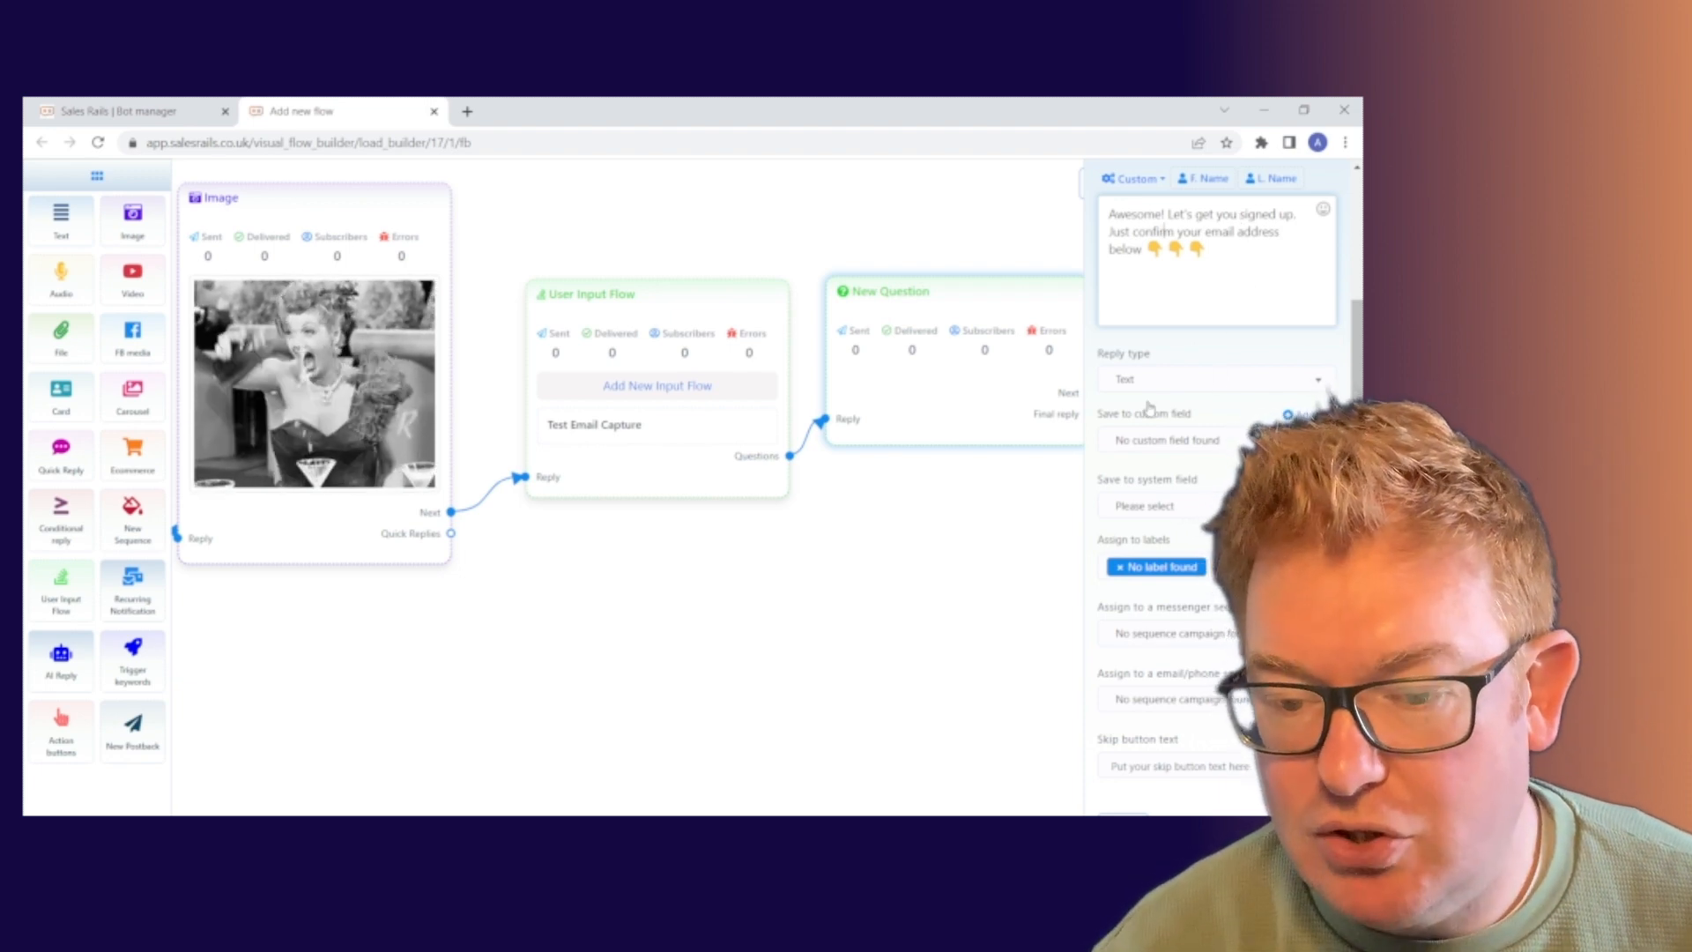
Set reply type Email, attach an email quick-reply, and save answers to the Email system field.
{"action": "left_click", "coordinate": [1203, 377]}
{"action": "scroll", "coordinate": [1216, 501], "scroll_direction": "down", "scroll_amount": 3}
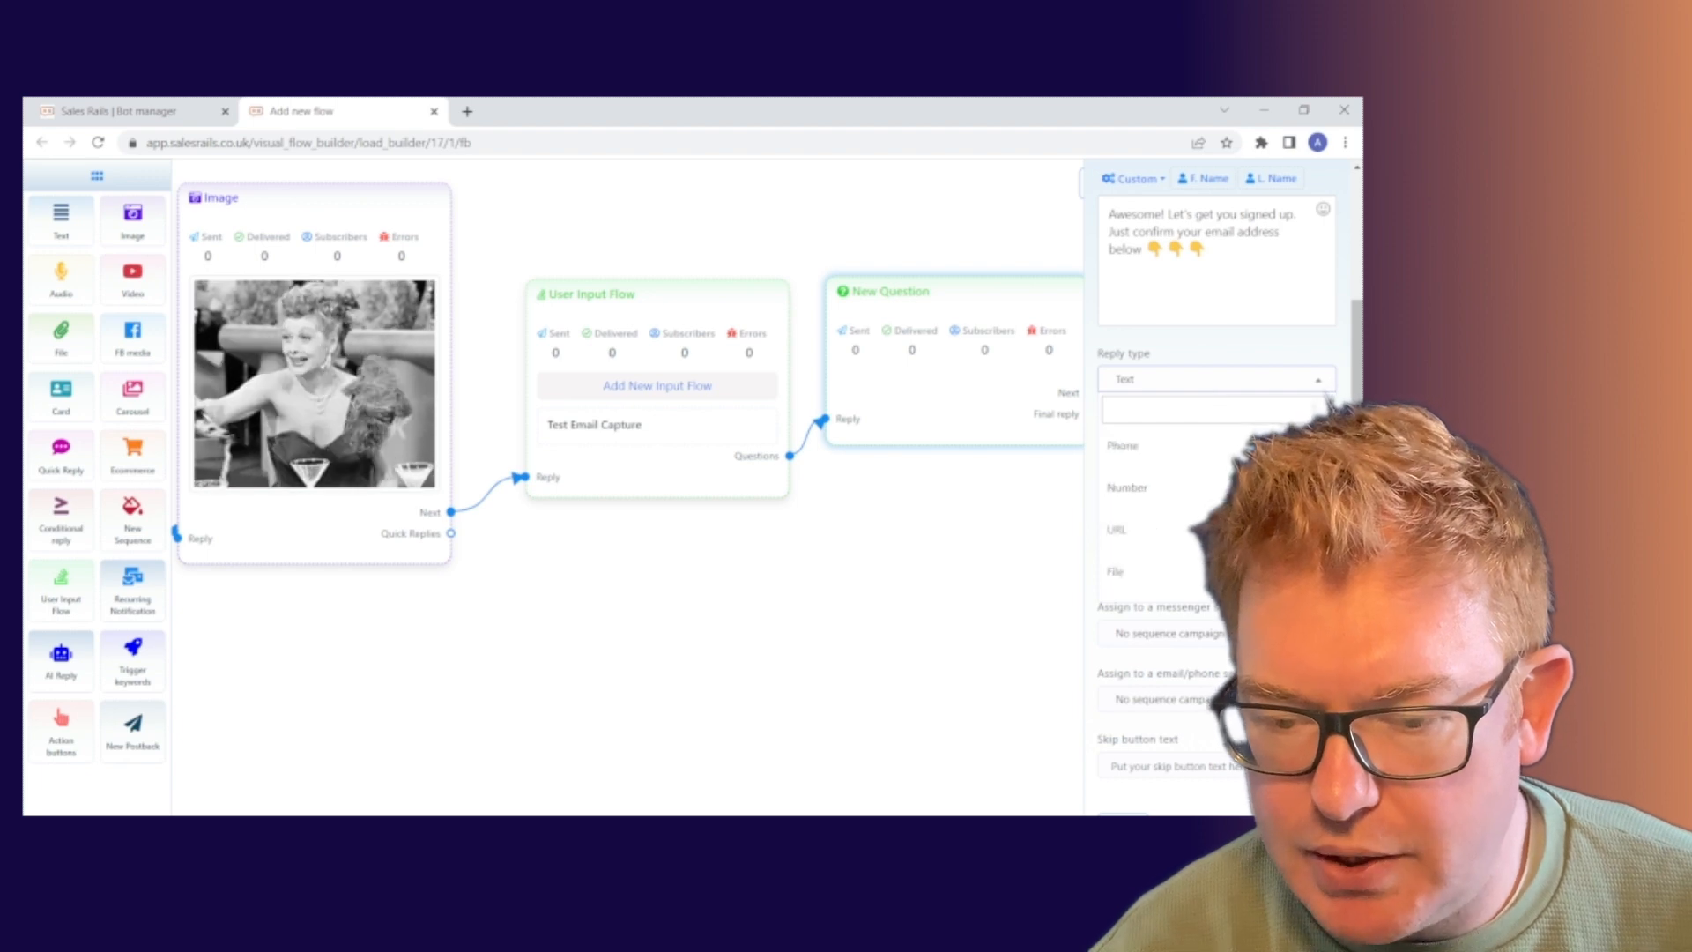
{"action": "scroll", "coordinate": [1170, 454], "scroll_direction": "up", "scroll_amount": 3}
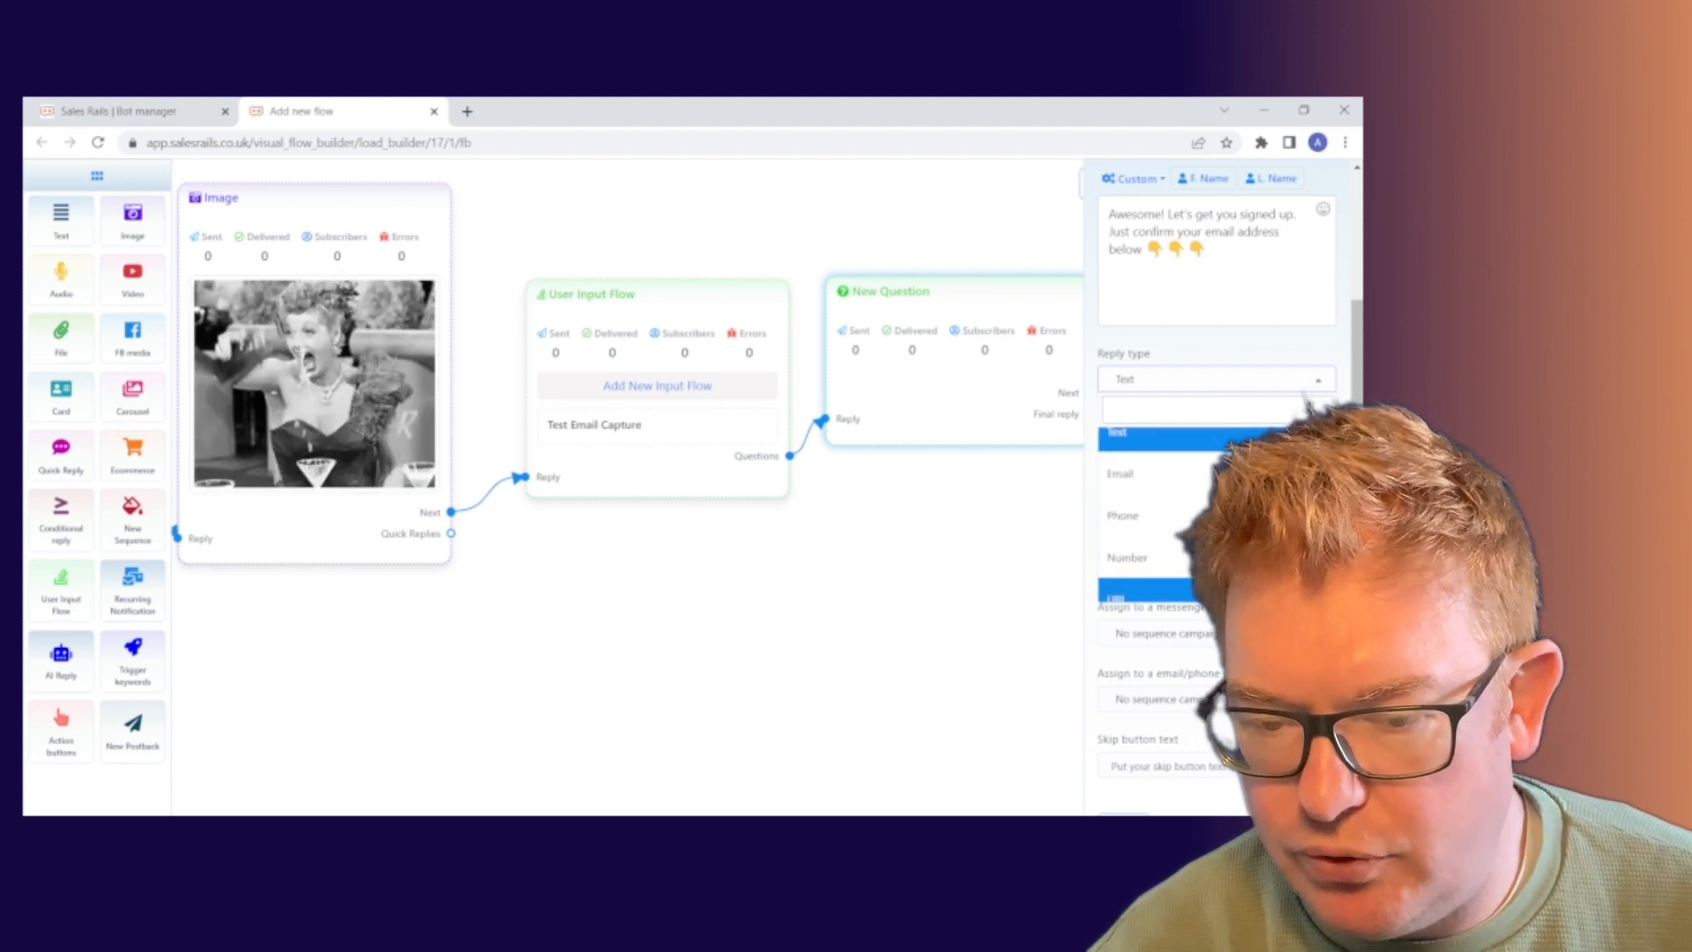
{"action": "left_click", "coordinate": [1203, 493]}
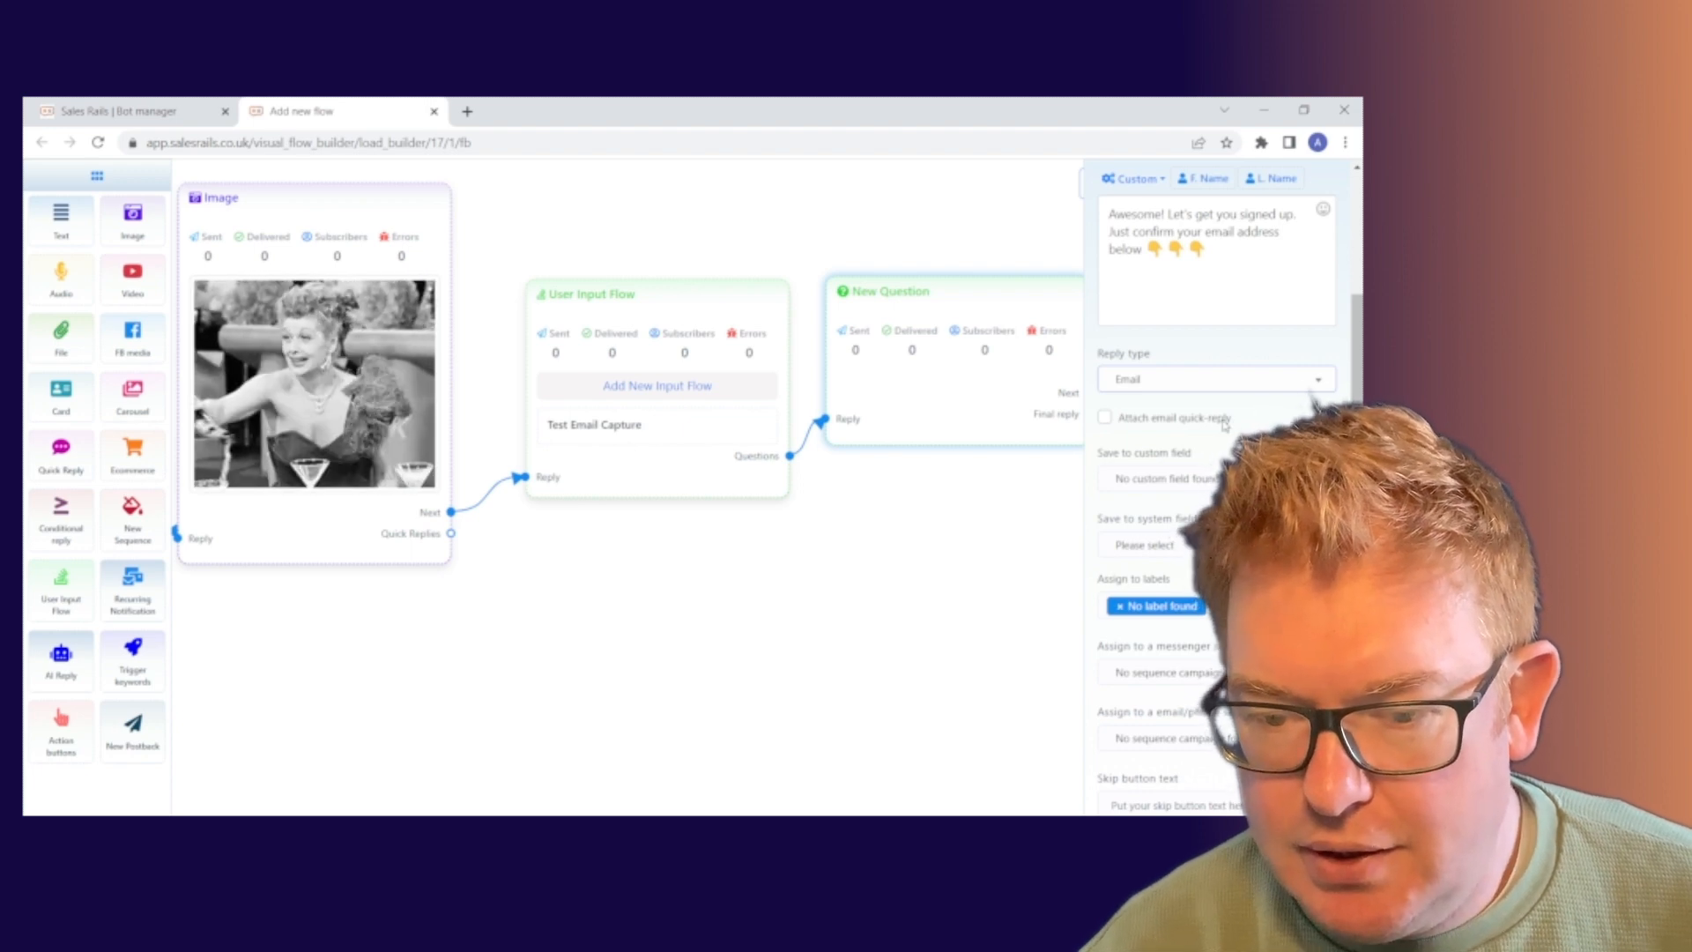
{"action": "left_click", "coordinate": [1105, 420]}
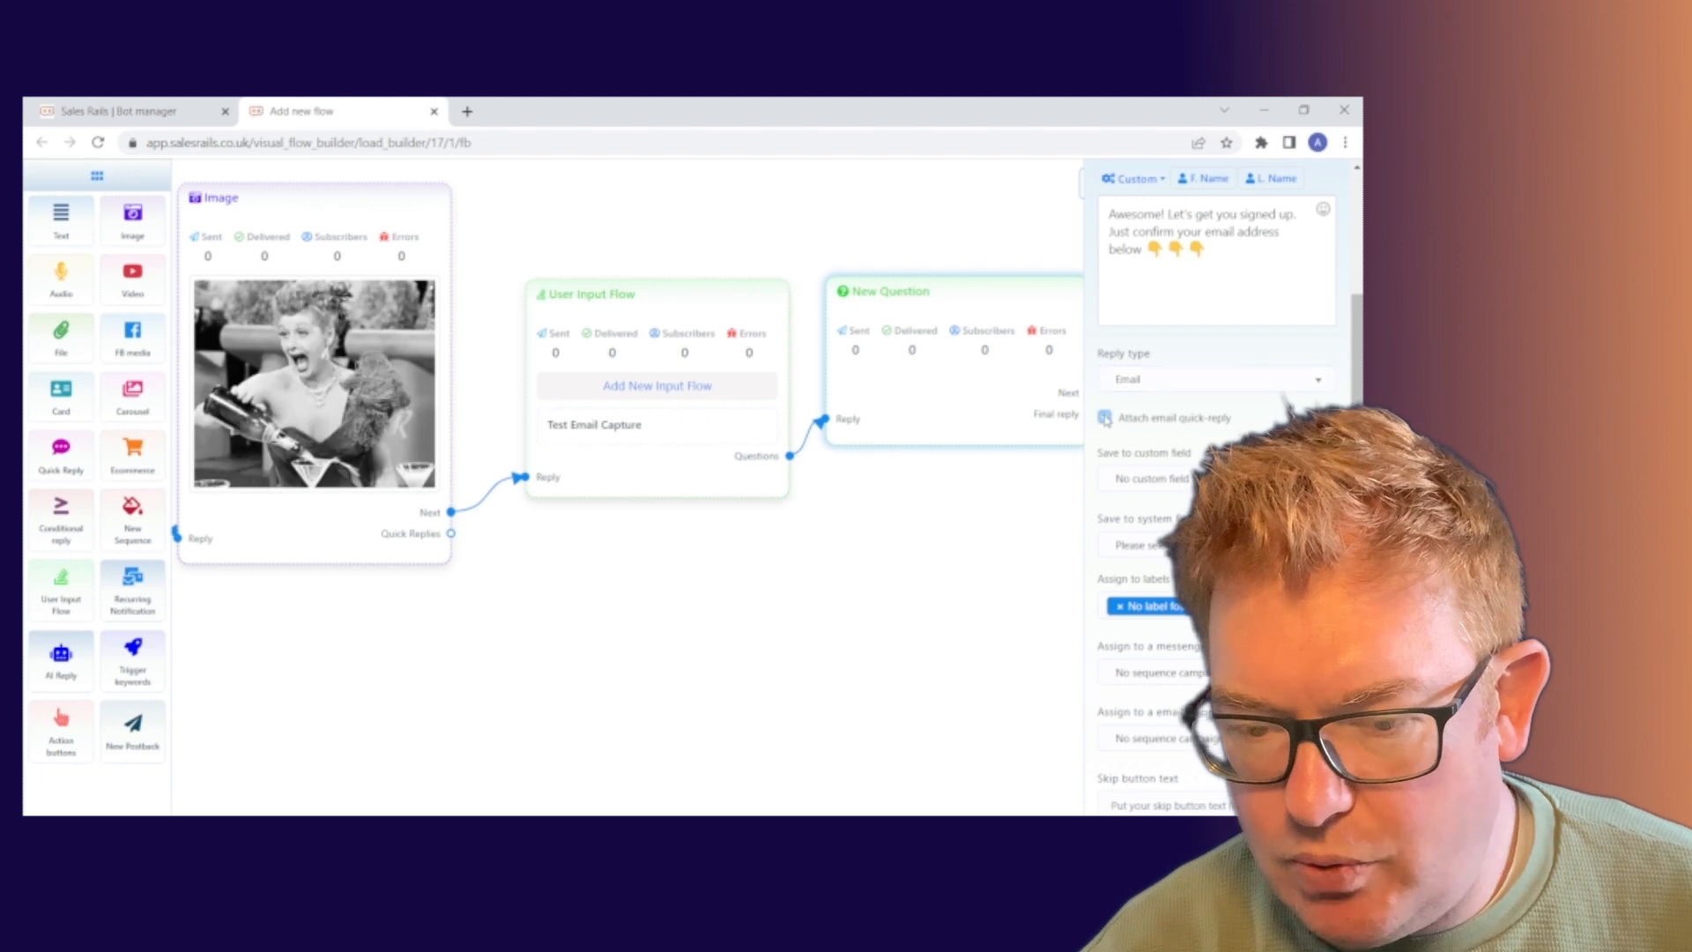
{"action": "left_click", "coordinate": [1105, 419]}
{"action": "scroll", "coordinate": [1282, 406], "scroll_direction": "down", "scroll_amount": 1}
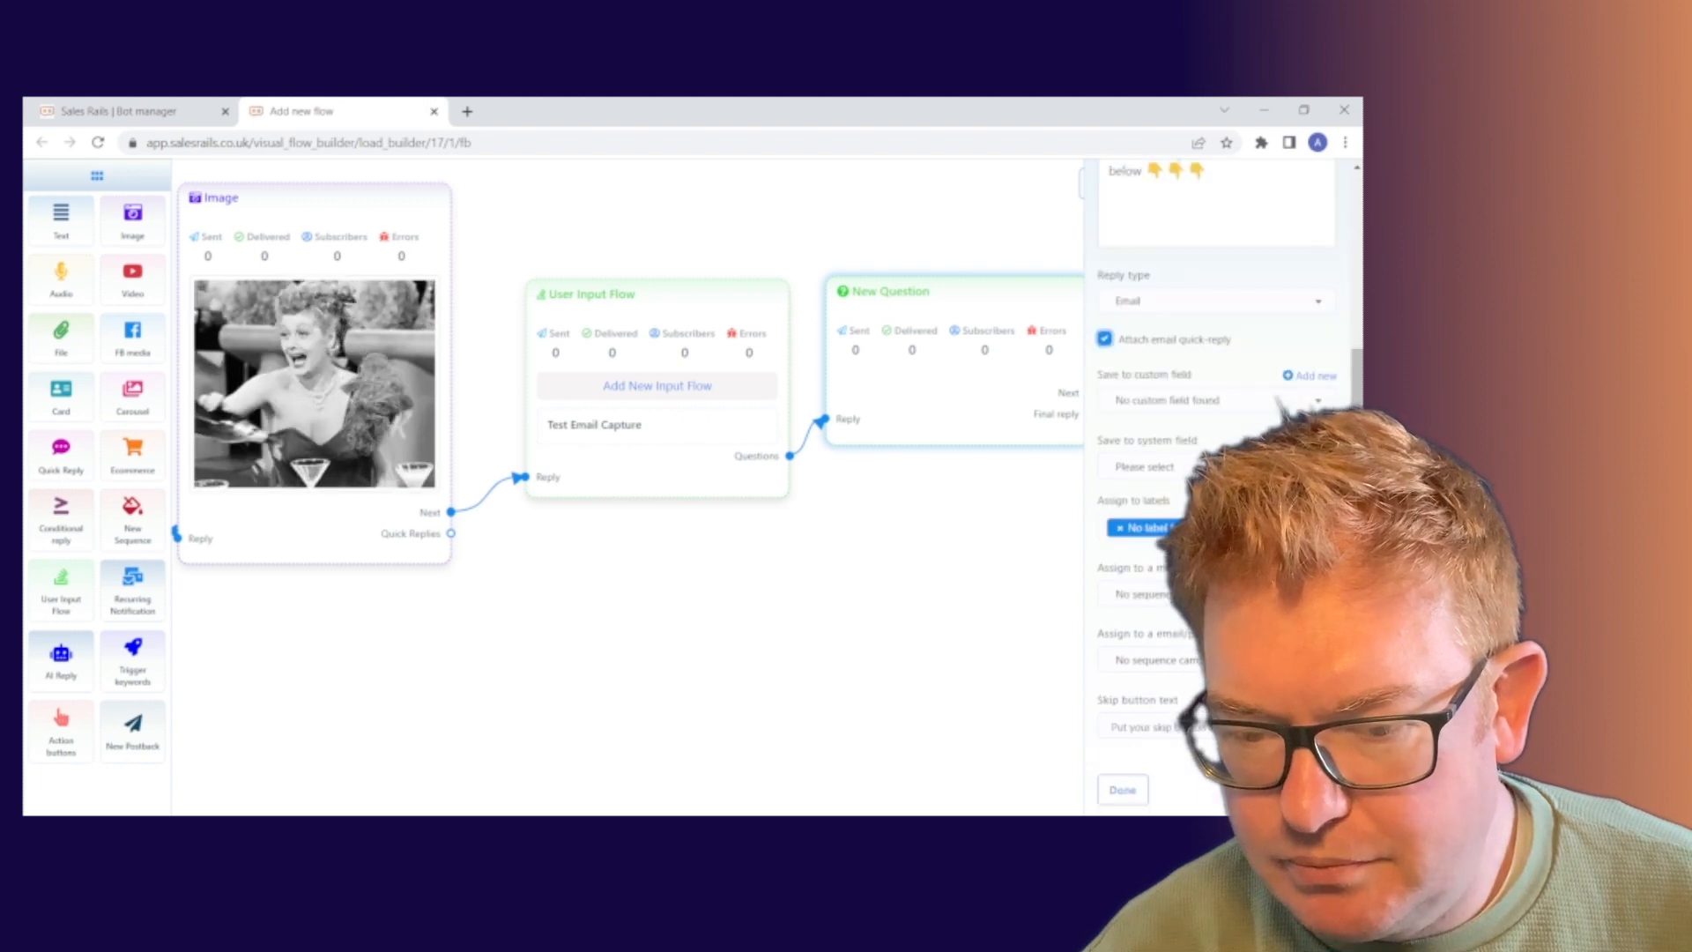
{"action": "scroll", "coordinate": [1277, 404], "scroll_direction": "up", "scroll_amount": 1}
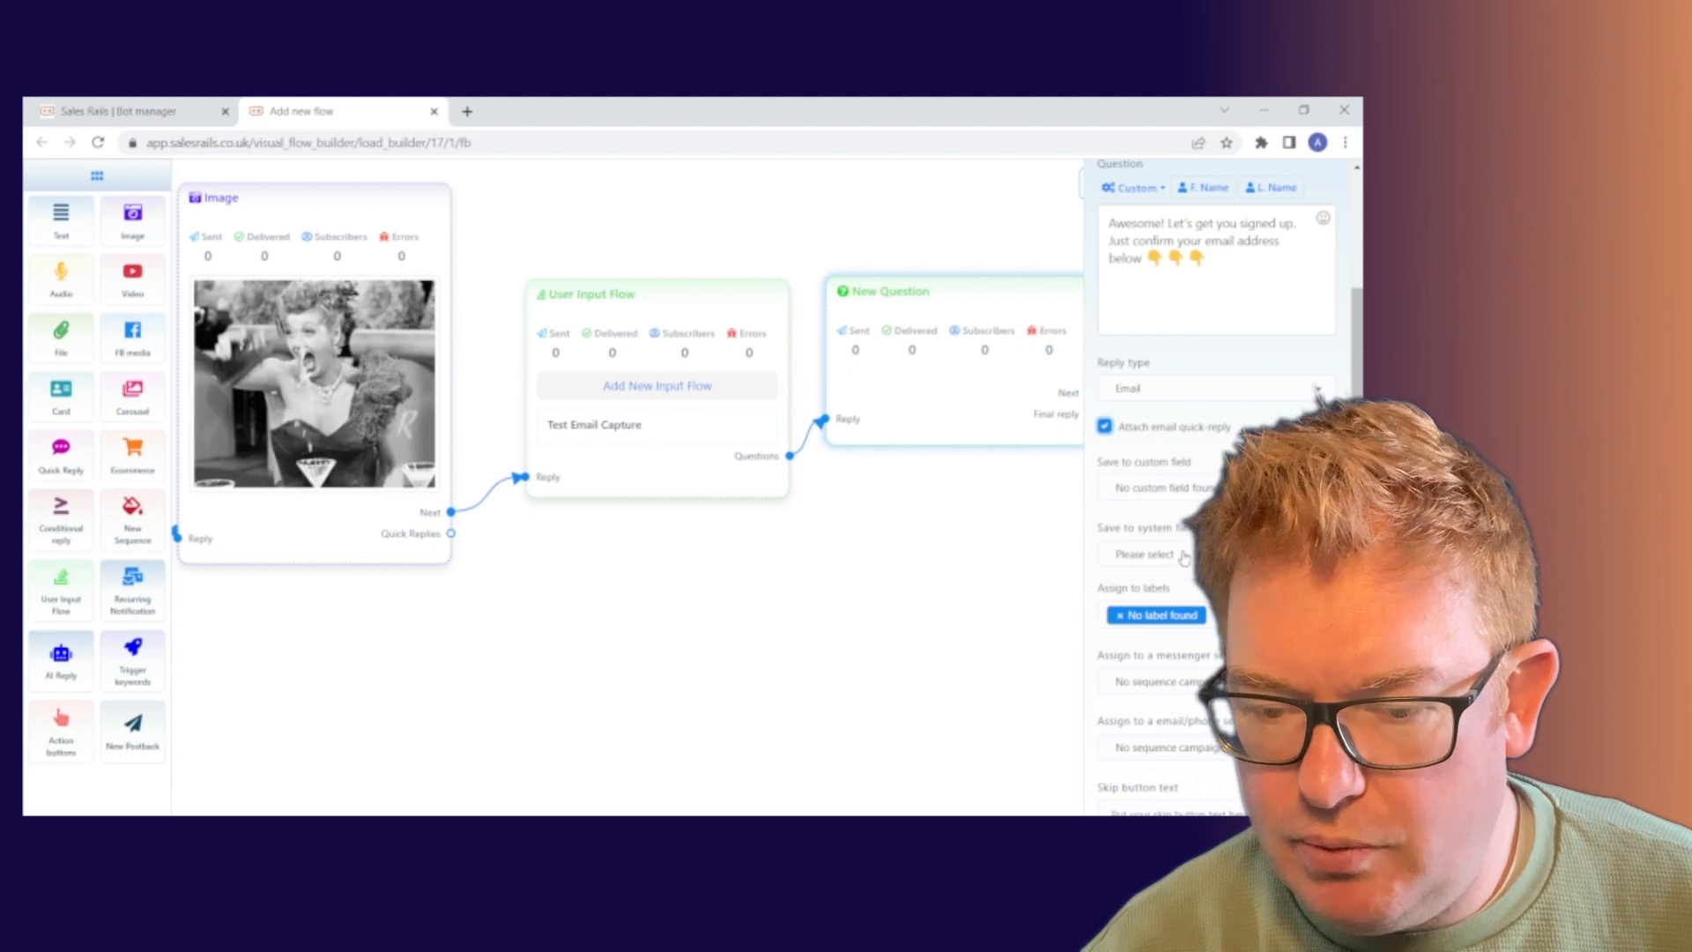
{"action": "left_click", "coordinate": [1144, 554]}
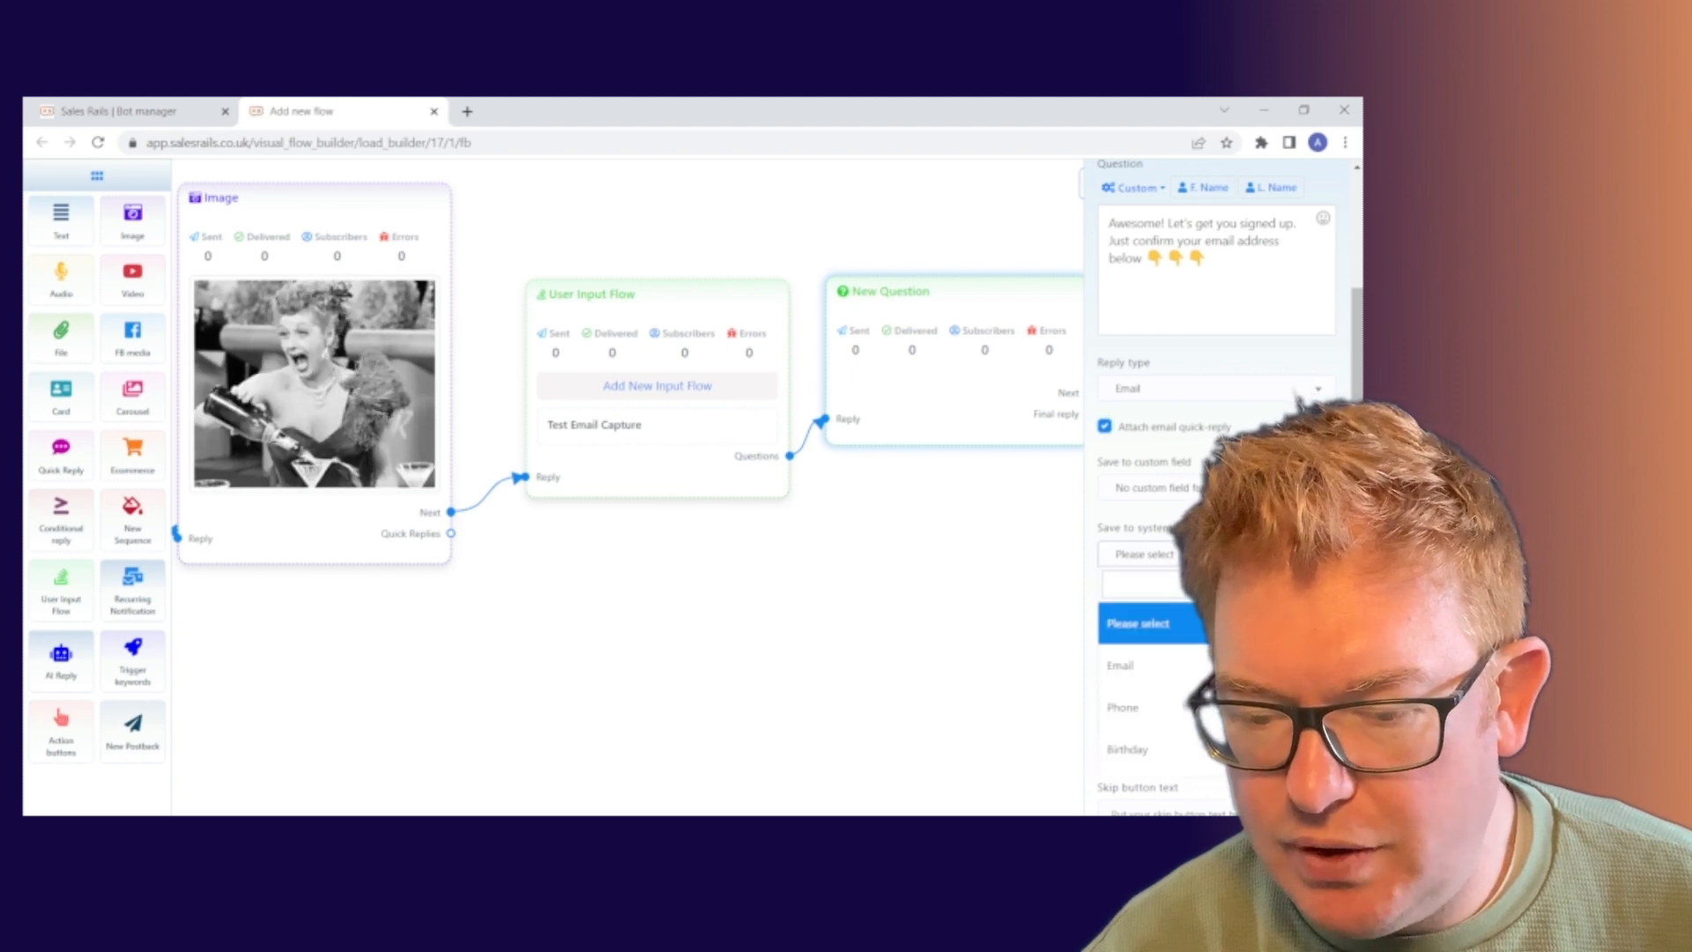
{"action": "left_click", "coordinate": [1145, 683]}
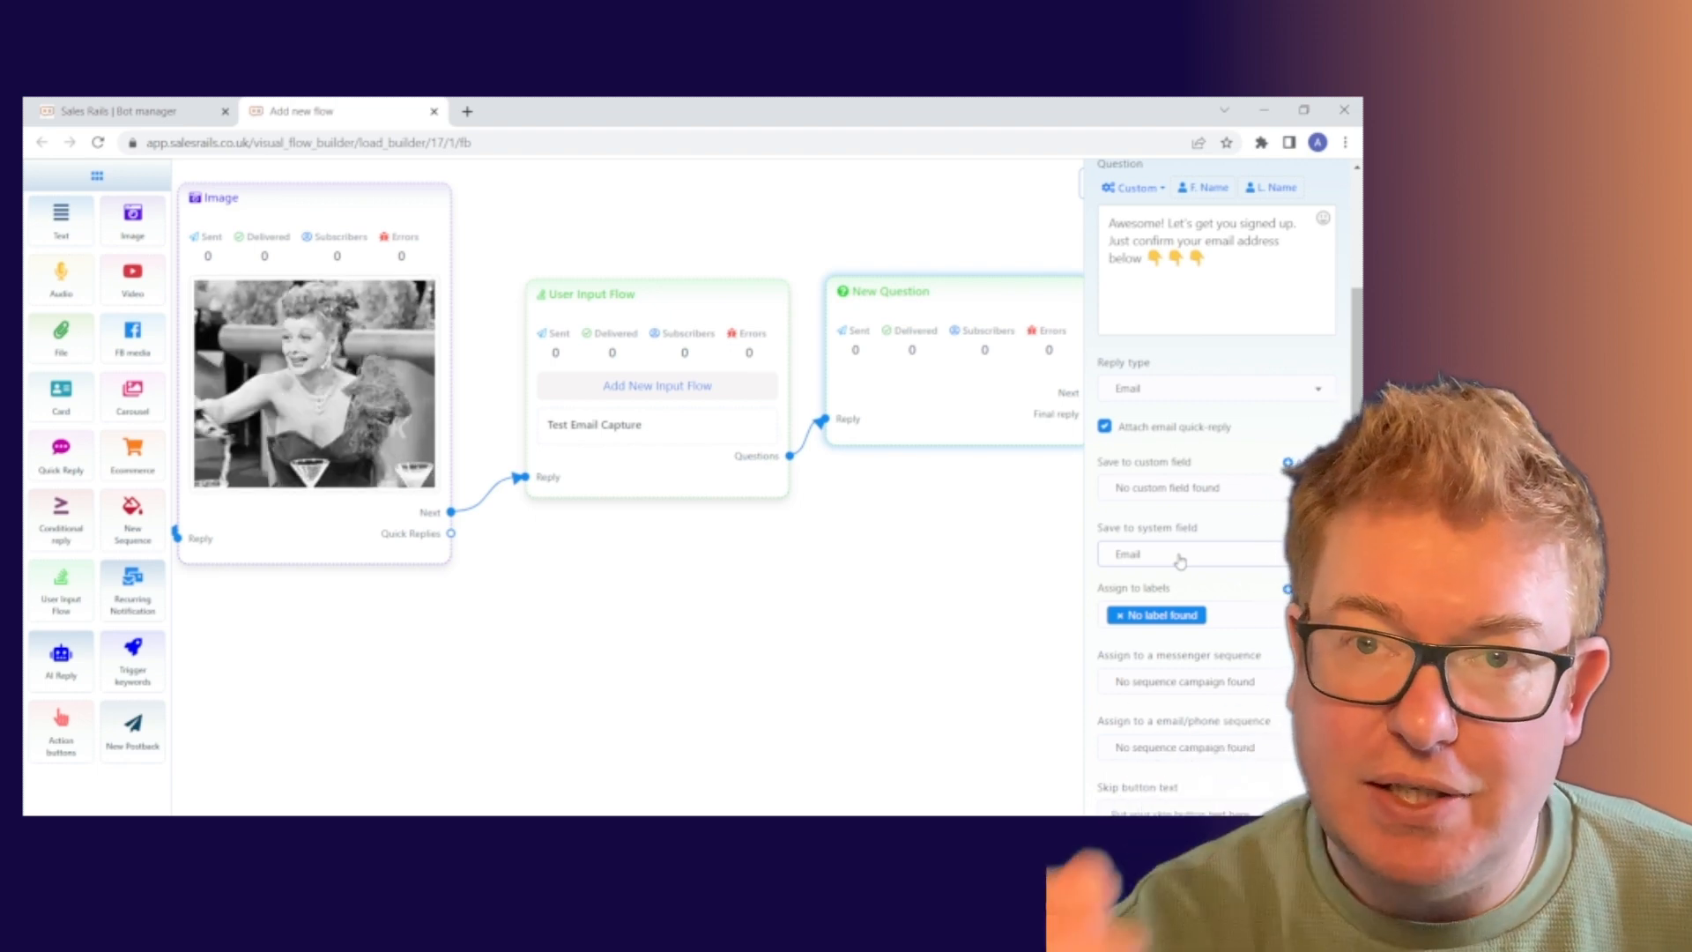
{"action": "scroll", "coordinate": [1315, 391], "scroll_direction": "down", "scroll_amount": 1}
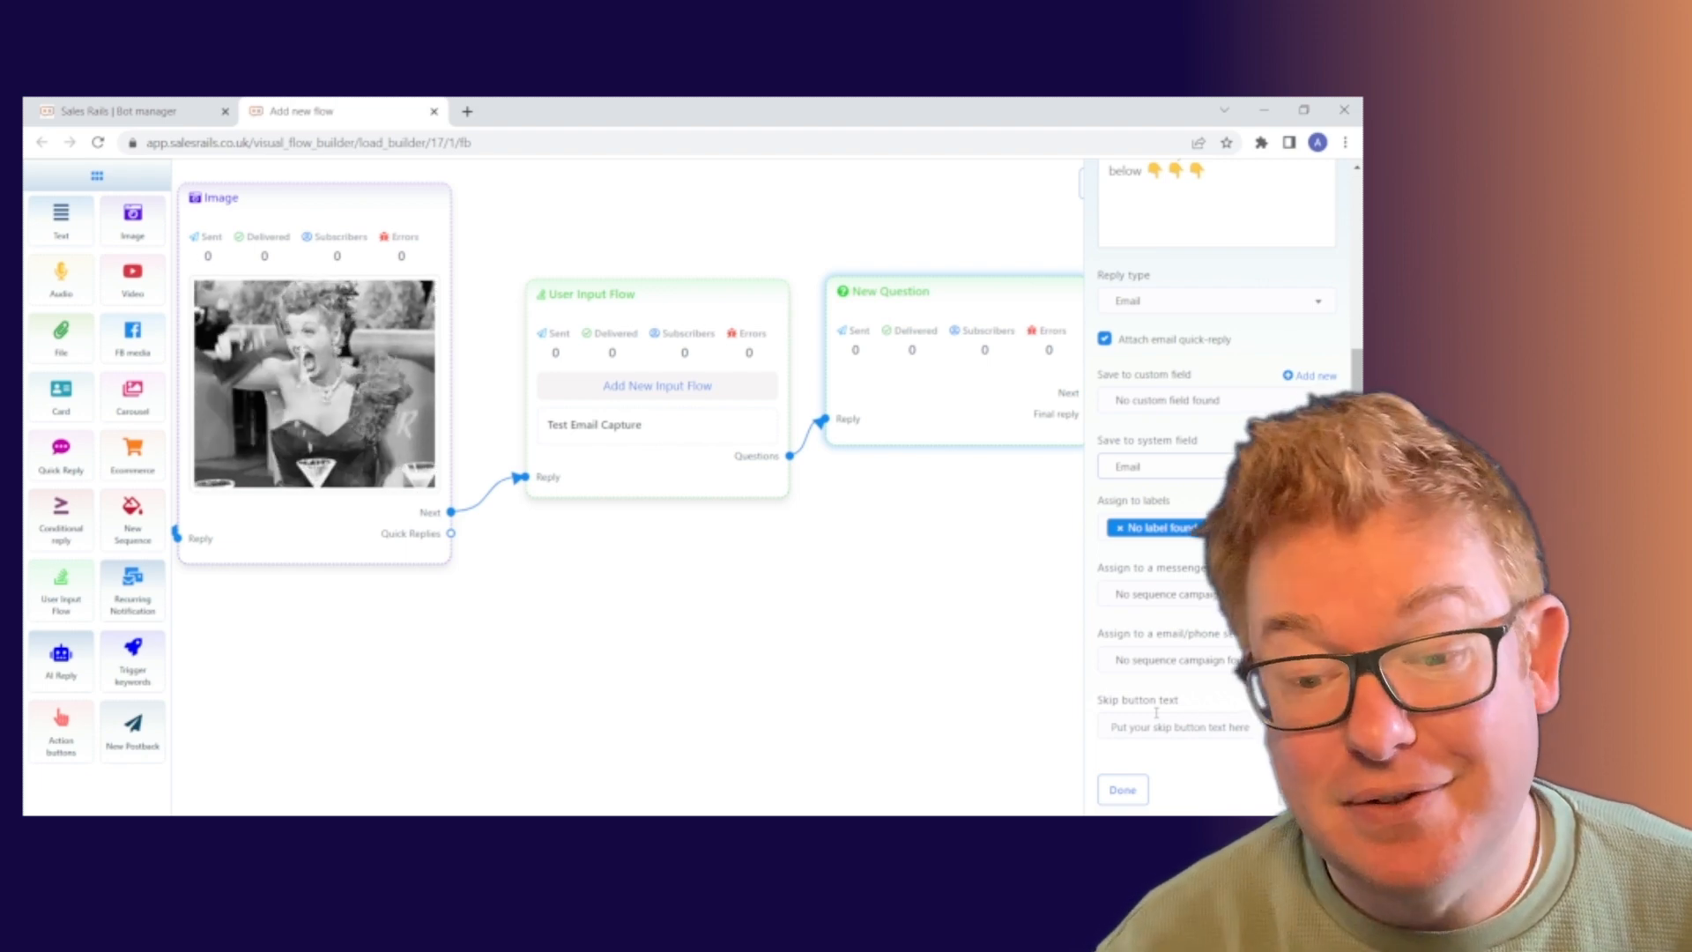
Apply the question settings and add a New Postback step off its Final reply output.
{"action": "left_click", "coordinate": [1121, 791]}
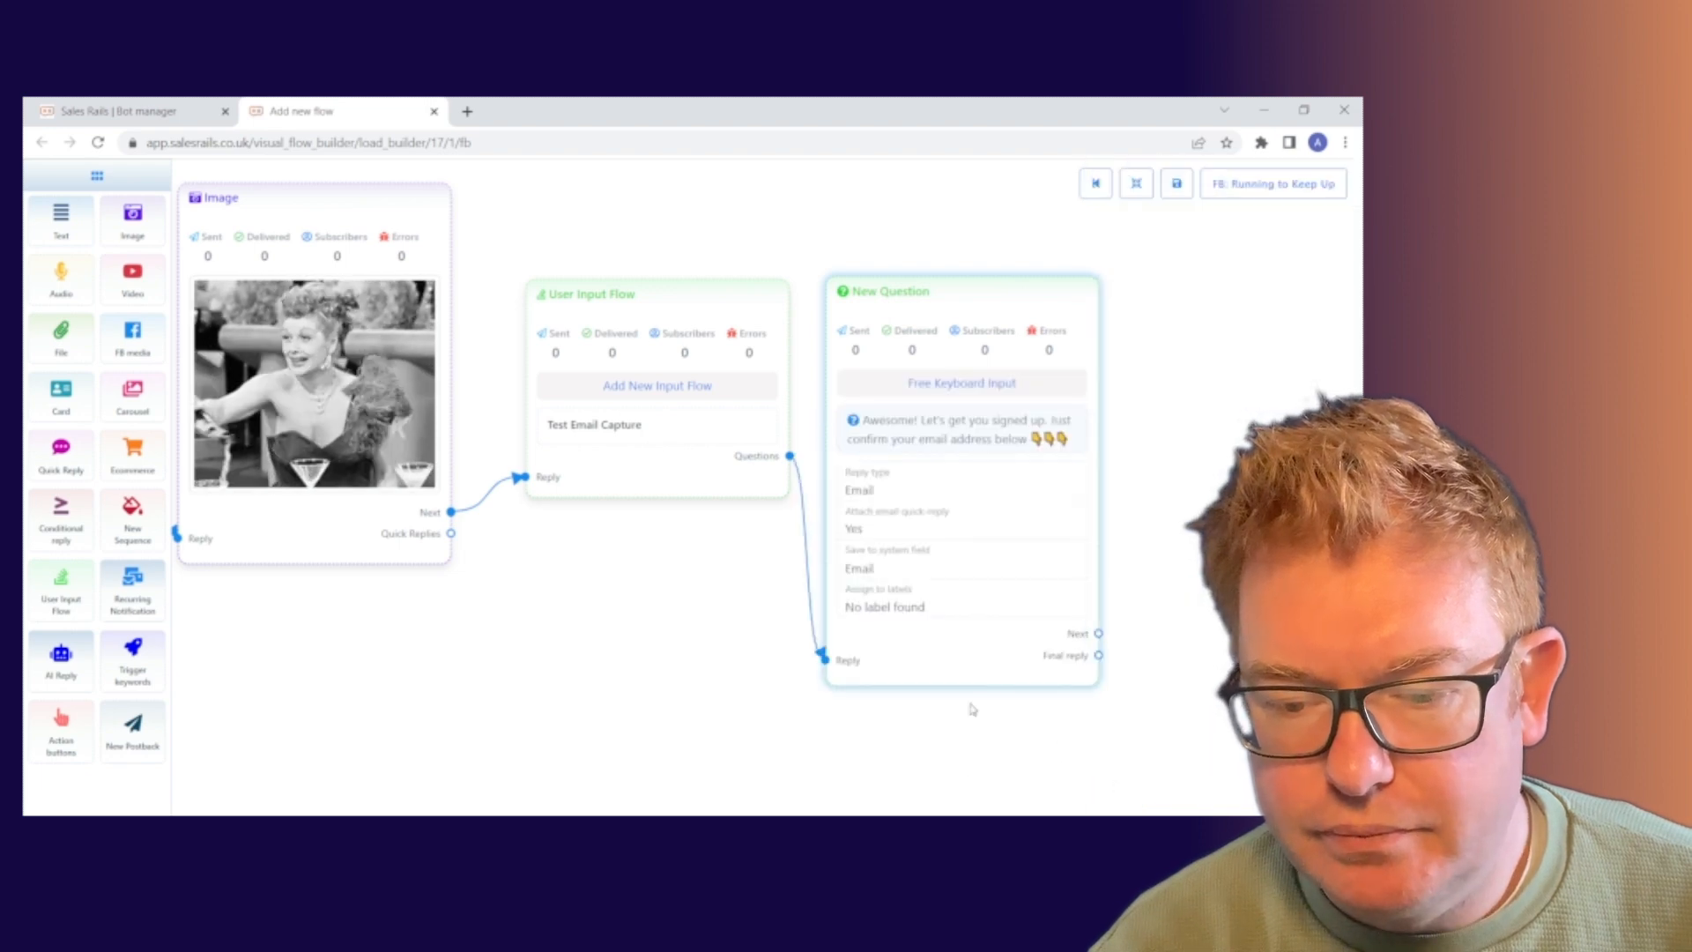
{"action": "left_click_drag", "start_coordinate": [972, 674], "coordinate": [986, 590]}
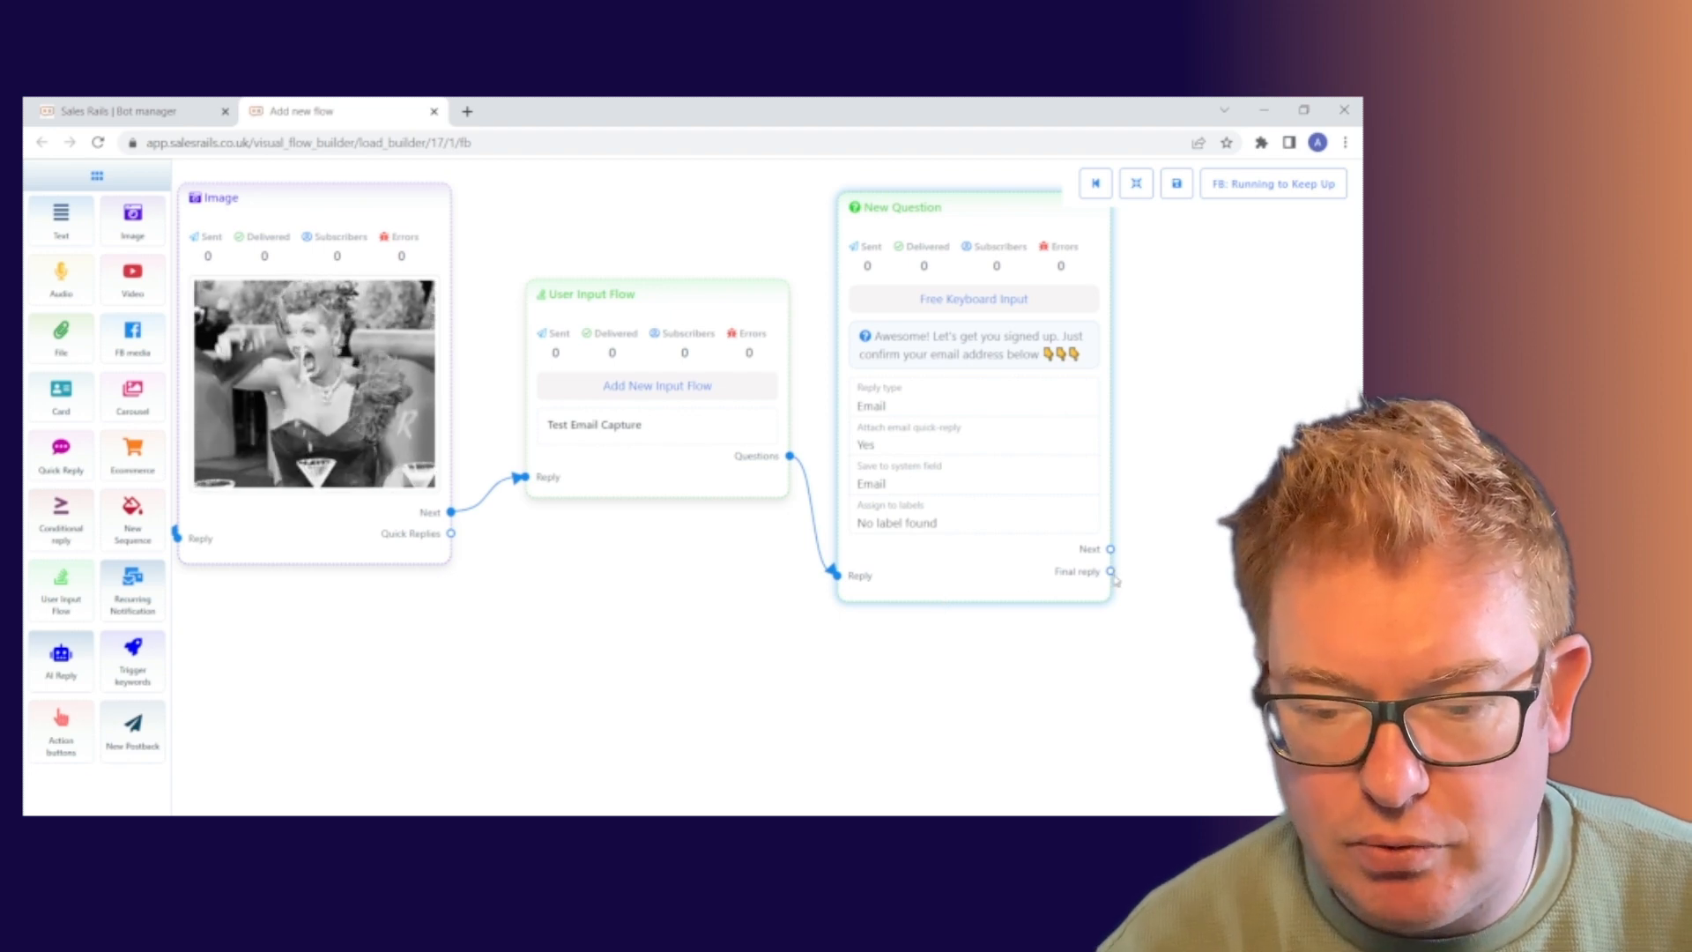
{"action": "left_click_drag", "start_coordinate": [1109, 572], "coordinate": [1220, 703]}
{"action": "left_click_drag", "start_coordinate": [1118, 748], "coordinate": [811, 692]}
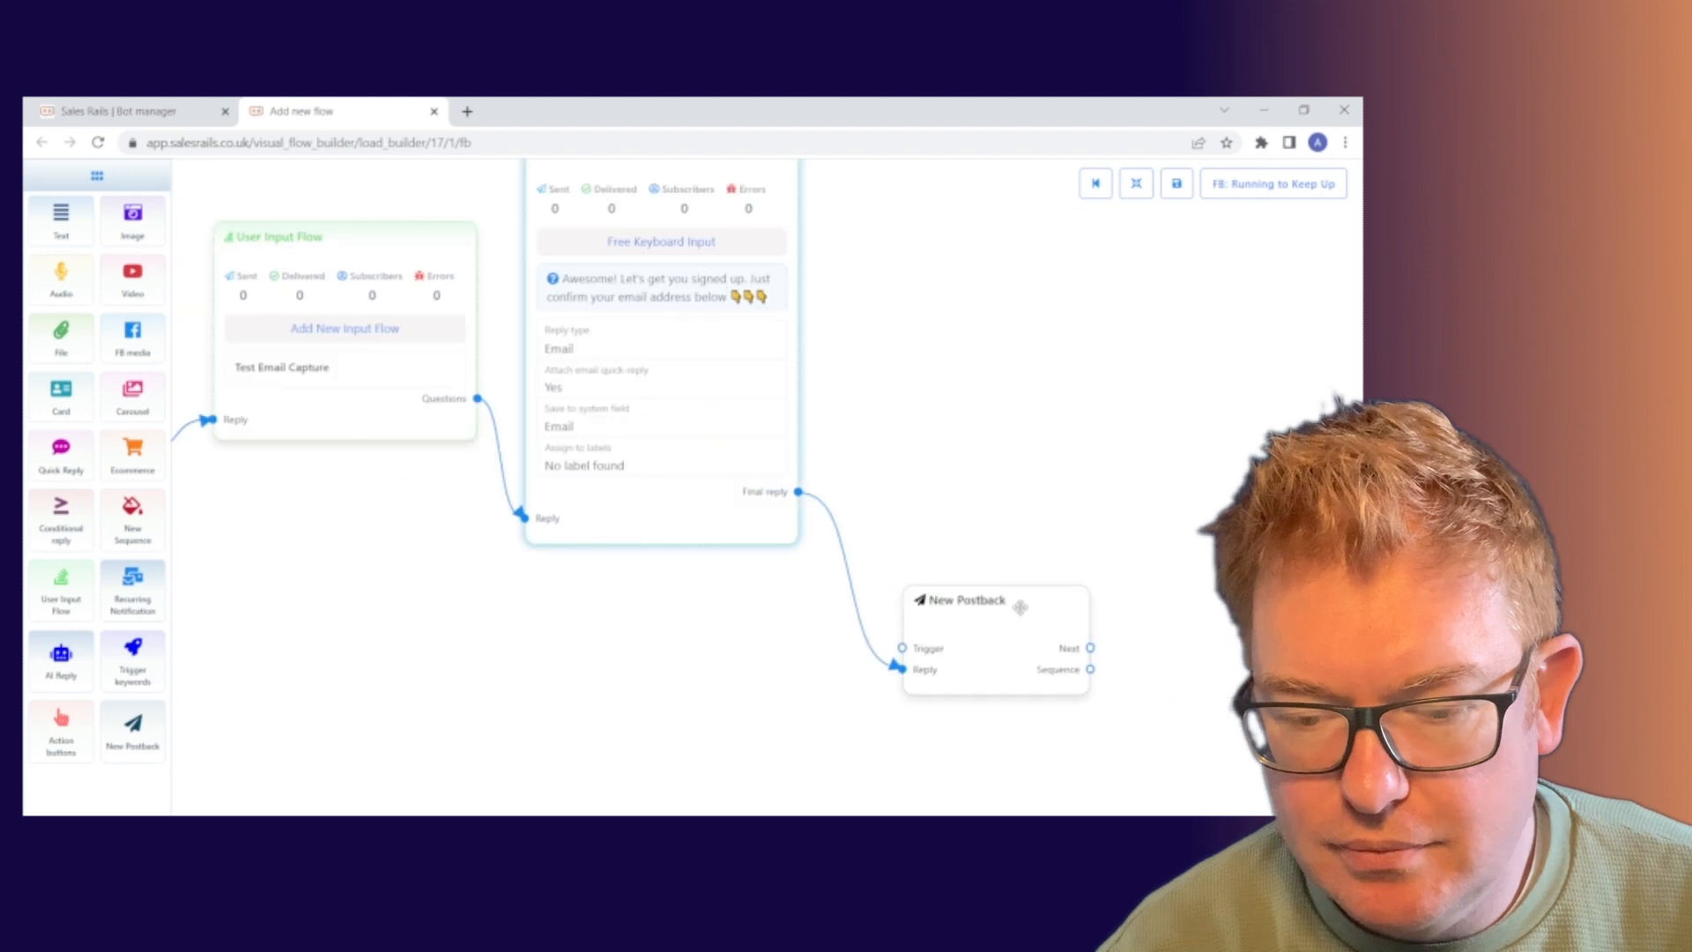
{"action": "left_click", "coordinate": [1030, 607]}
{"action": "left_click_drag", "start_coordinate": [1029, 607], "coordinate": [972, 298]}
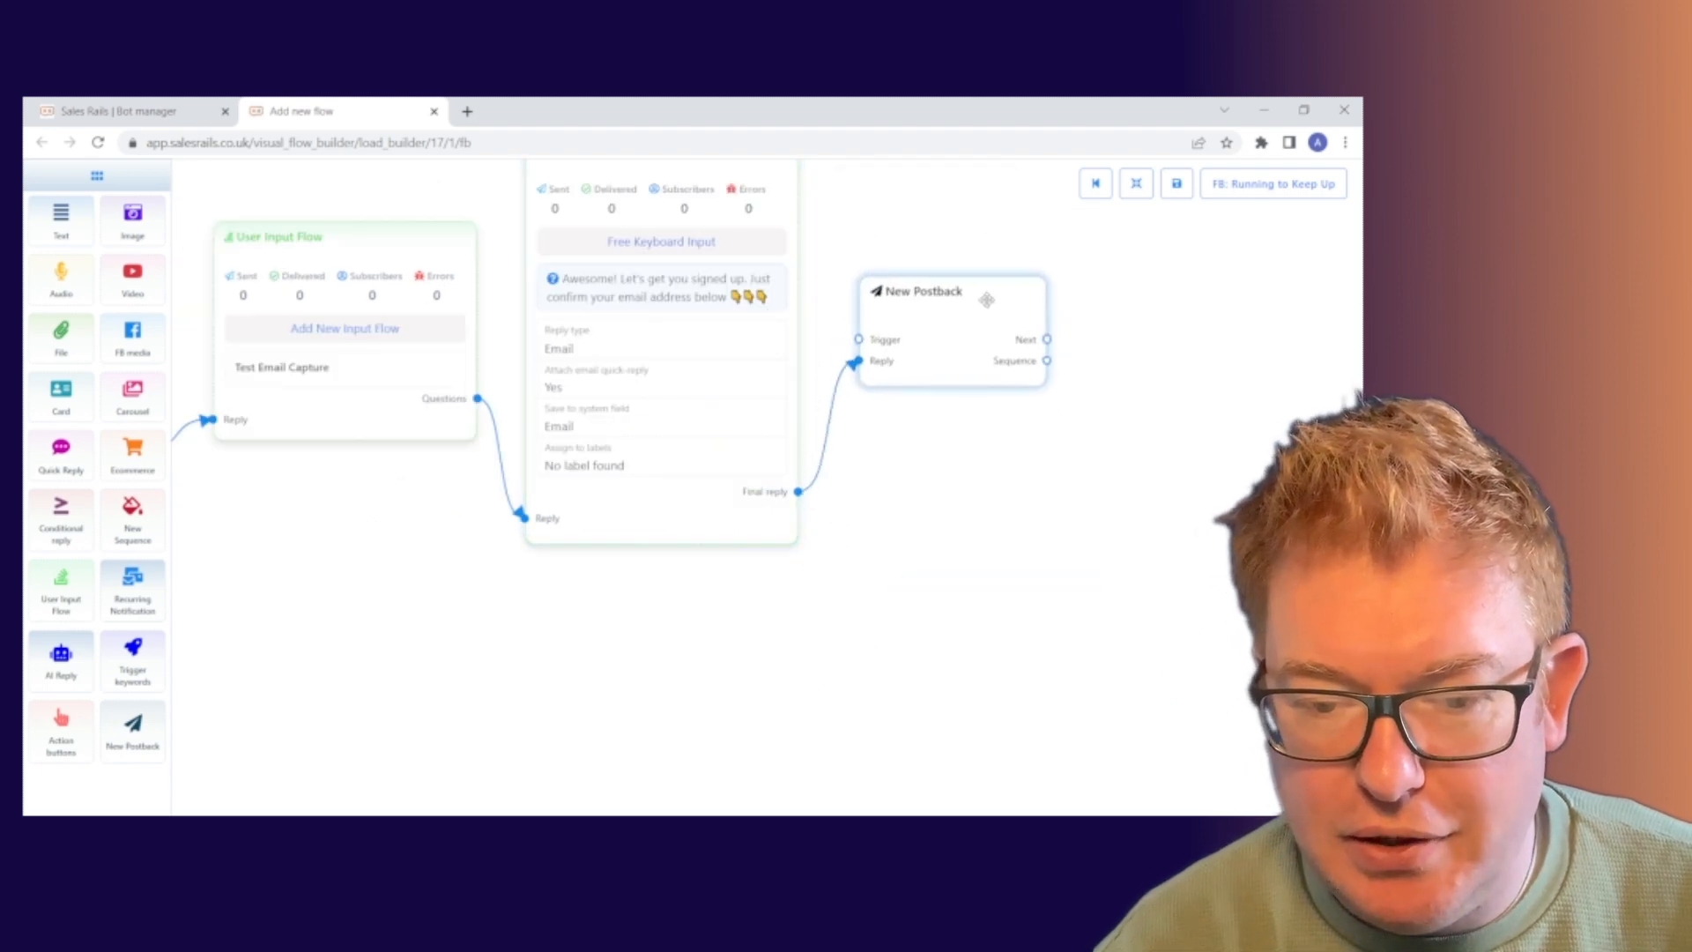
Title the new postback step 'Test Postback 2' and confirm.
{"action": "left_click_drag", "start_coordinate": [373, 555], "coordinate": [548, 577]}
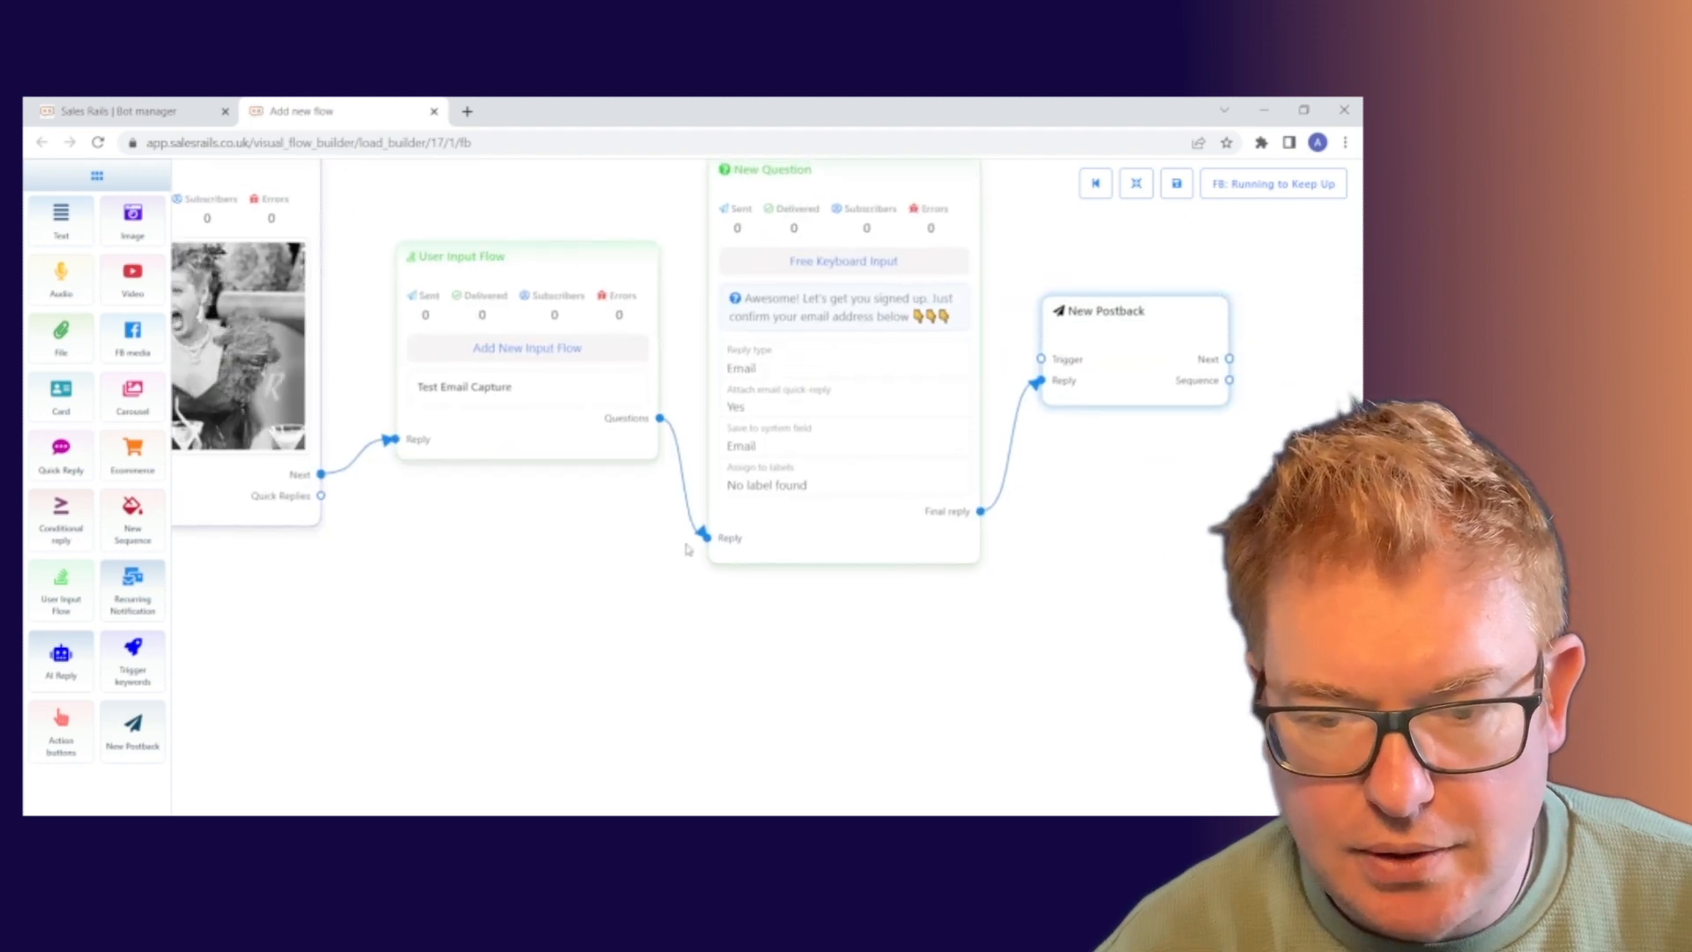
{"action": "double_click", "coordinate": [1112, 343]}
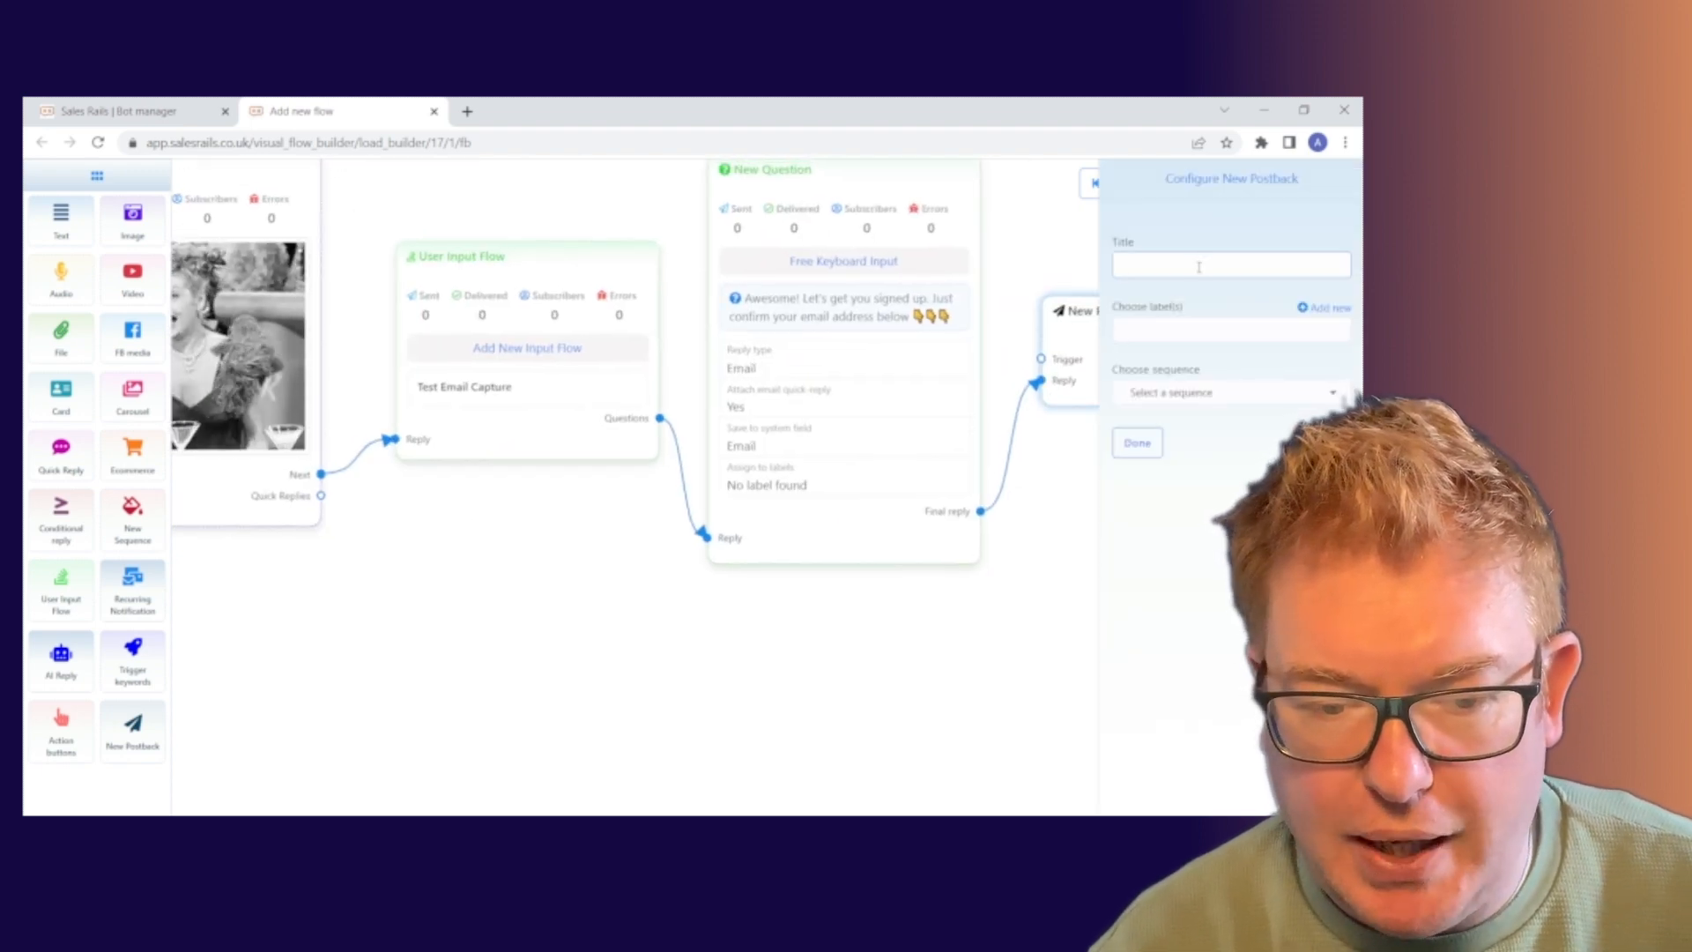
{"action": "left_click_drag", "start_coordinate": [456, 578], "coordinate": [388, 566]}
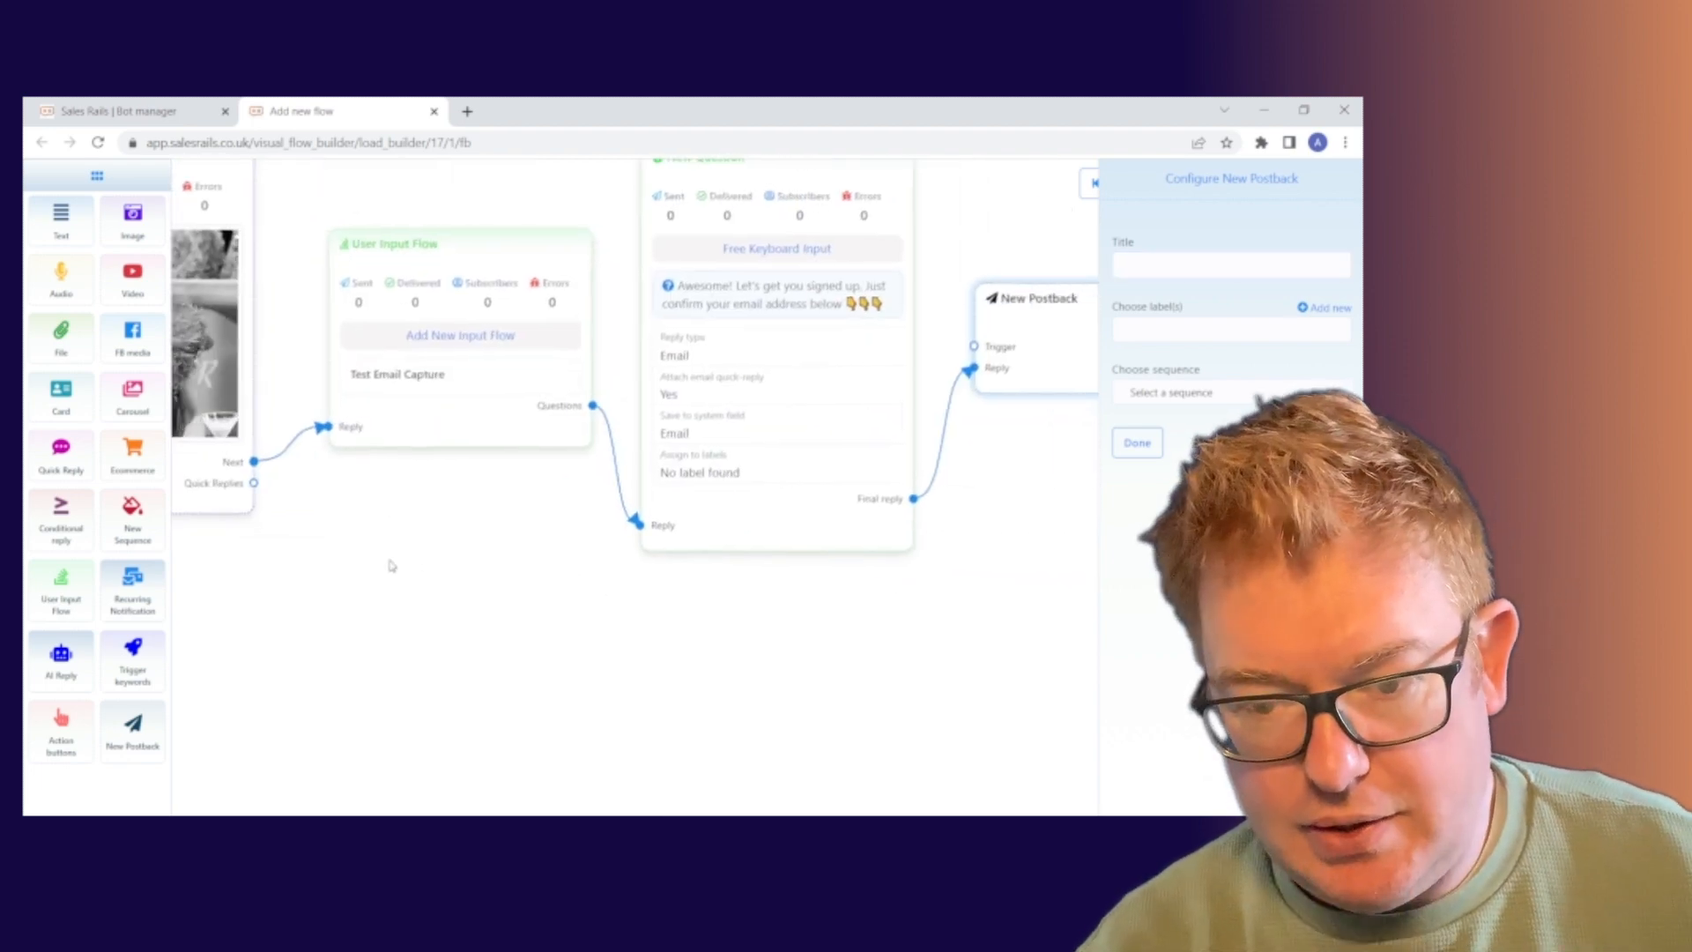
{"action": "left_click", "coordinate": [1189, 266]}
{"action": "type", "text": "T"}
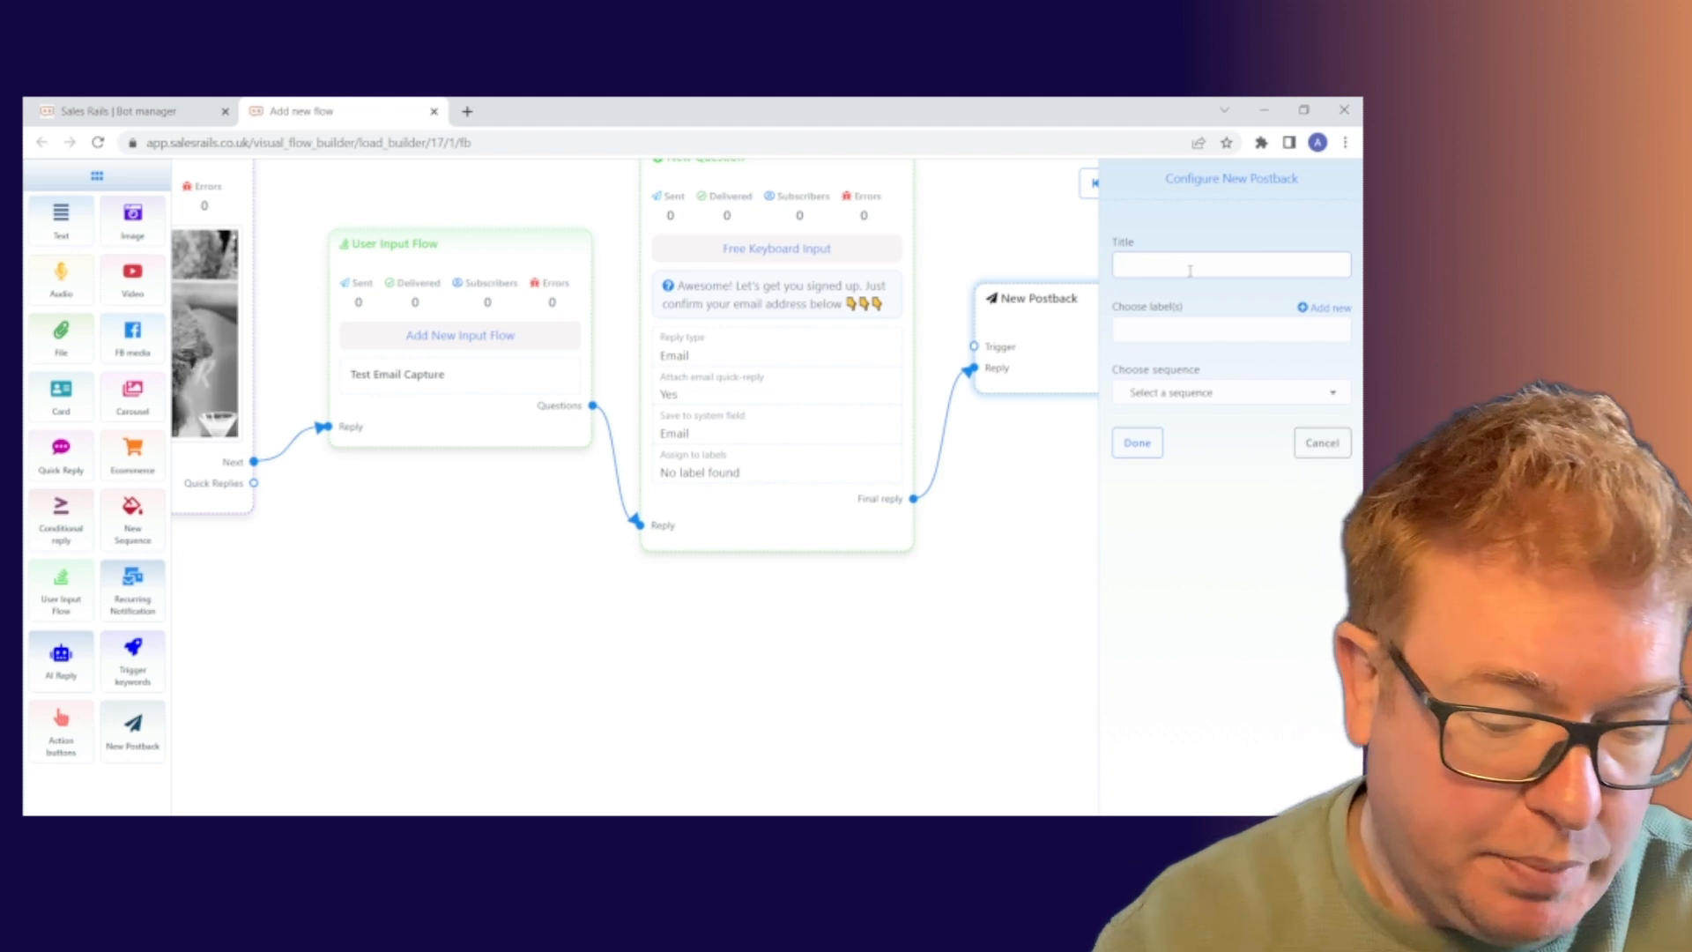
{"action": "type", "text": "est P"}
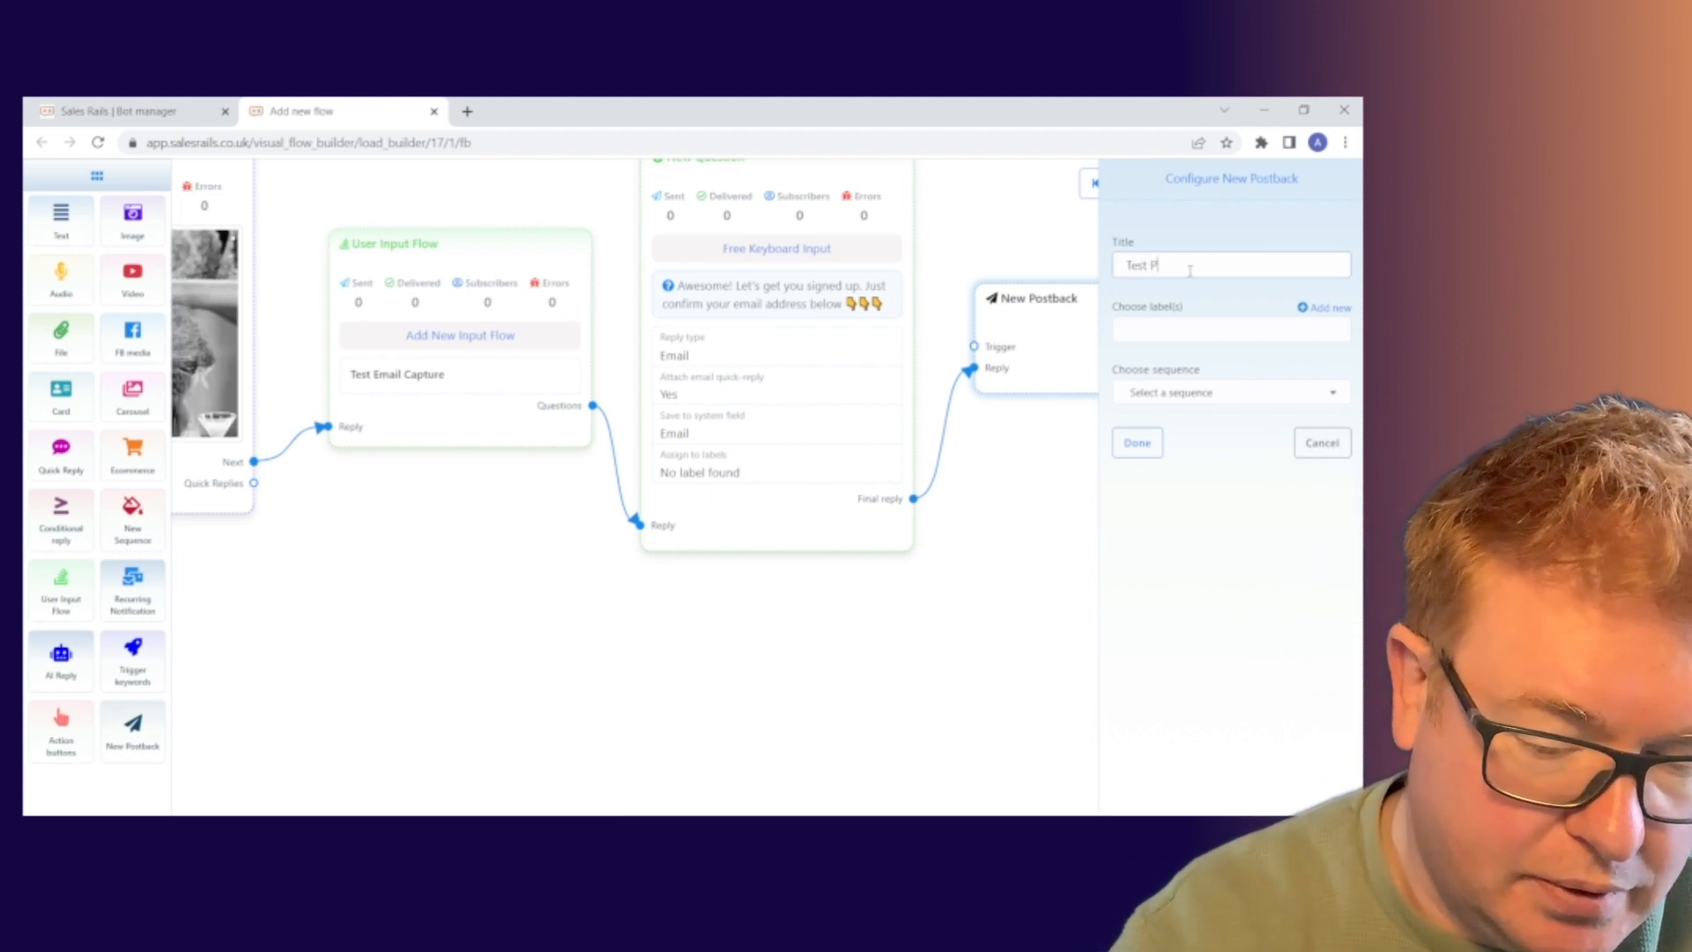
{"action": "type", "text": "ostback "}
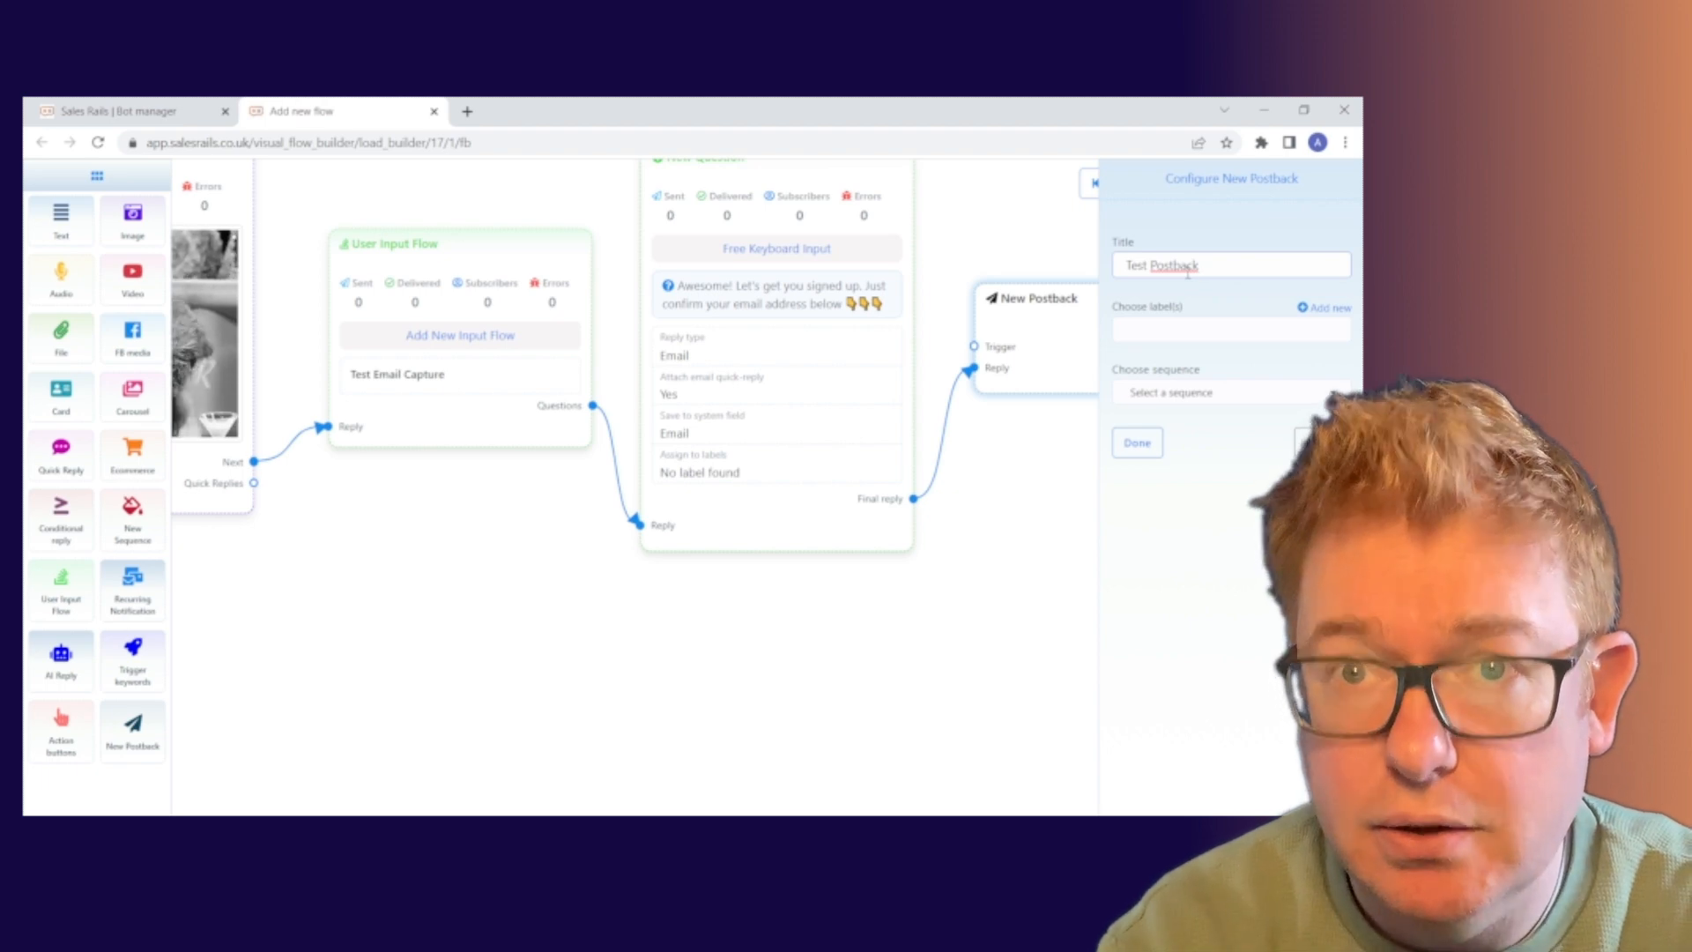
{"action": "type", "text": "2"}
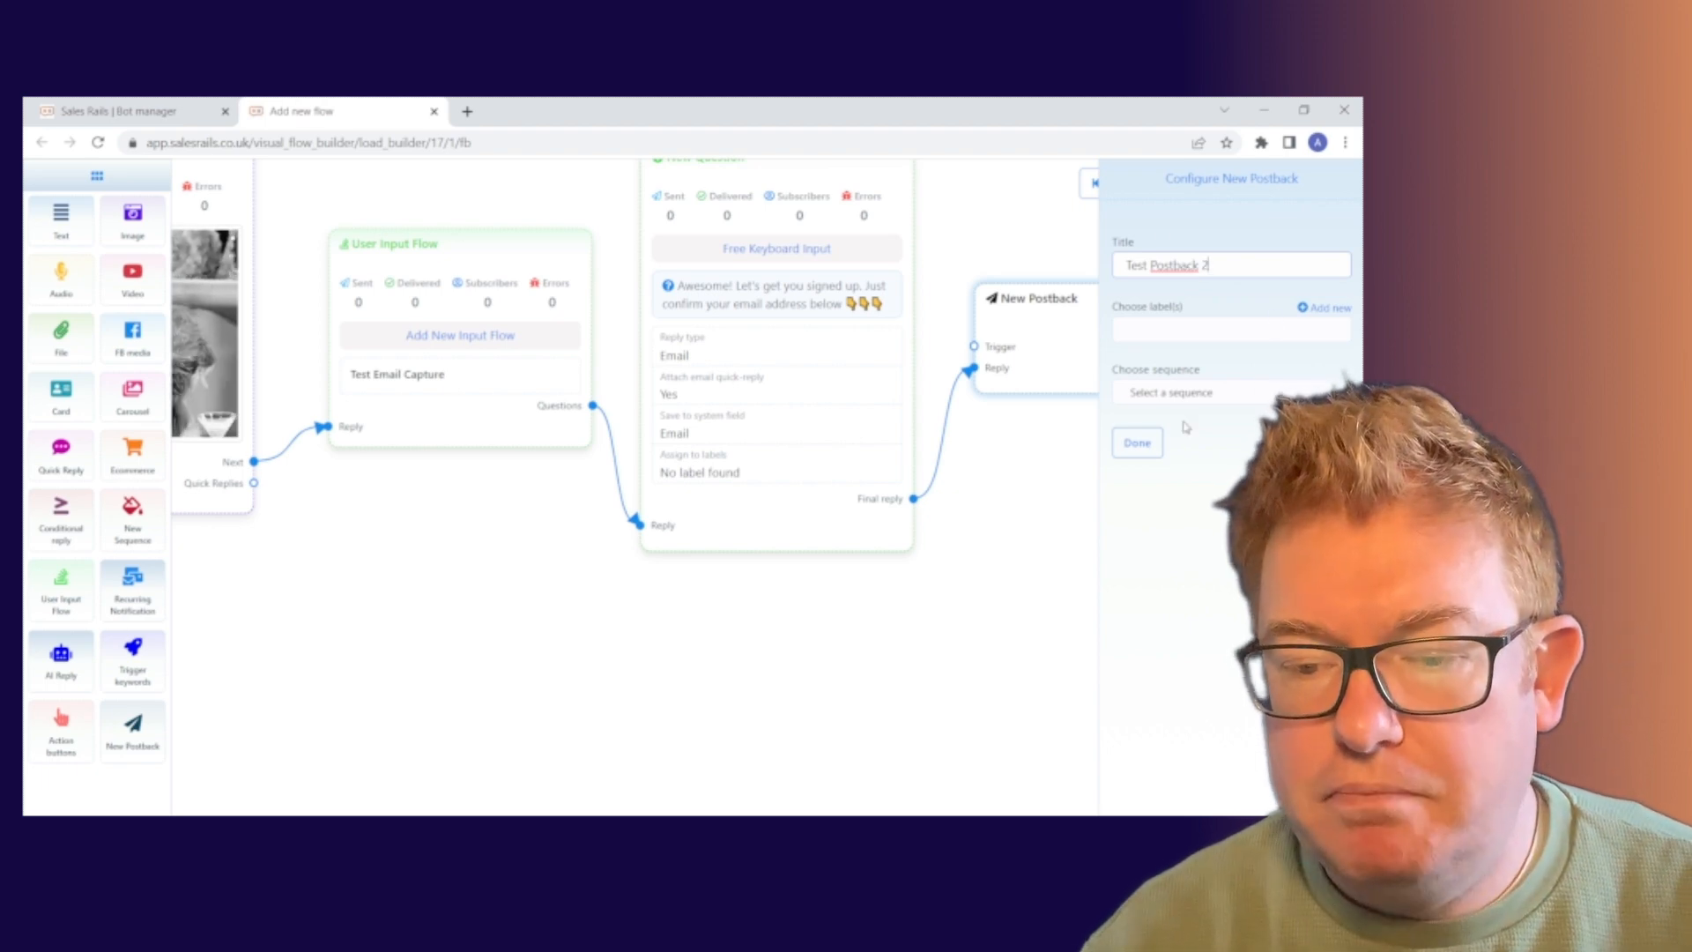
{"action": "left_click", "coordinate": [1137, 443]}
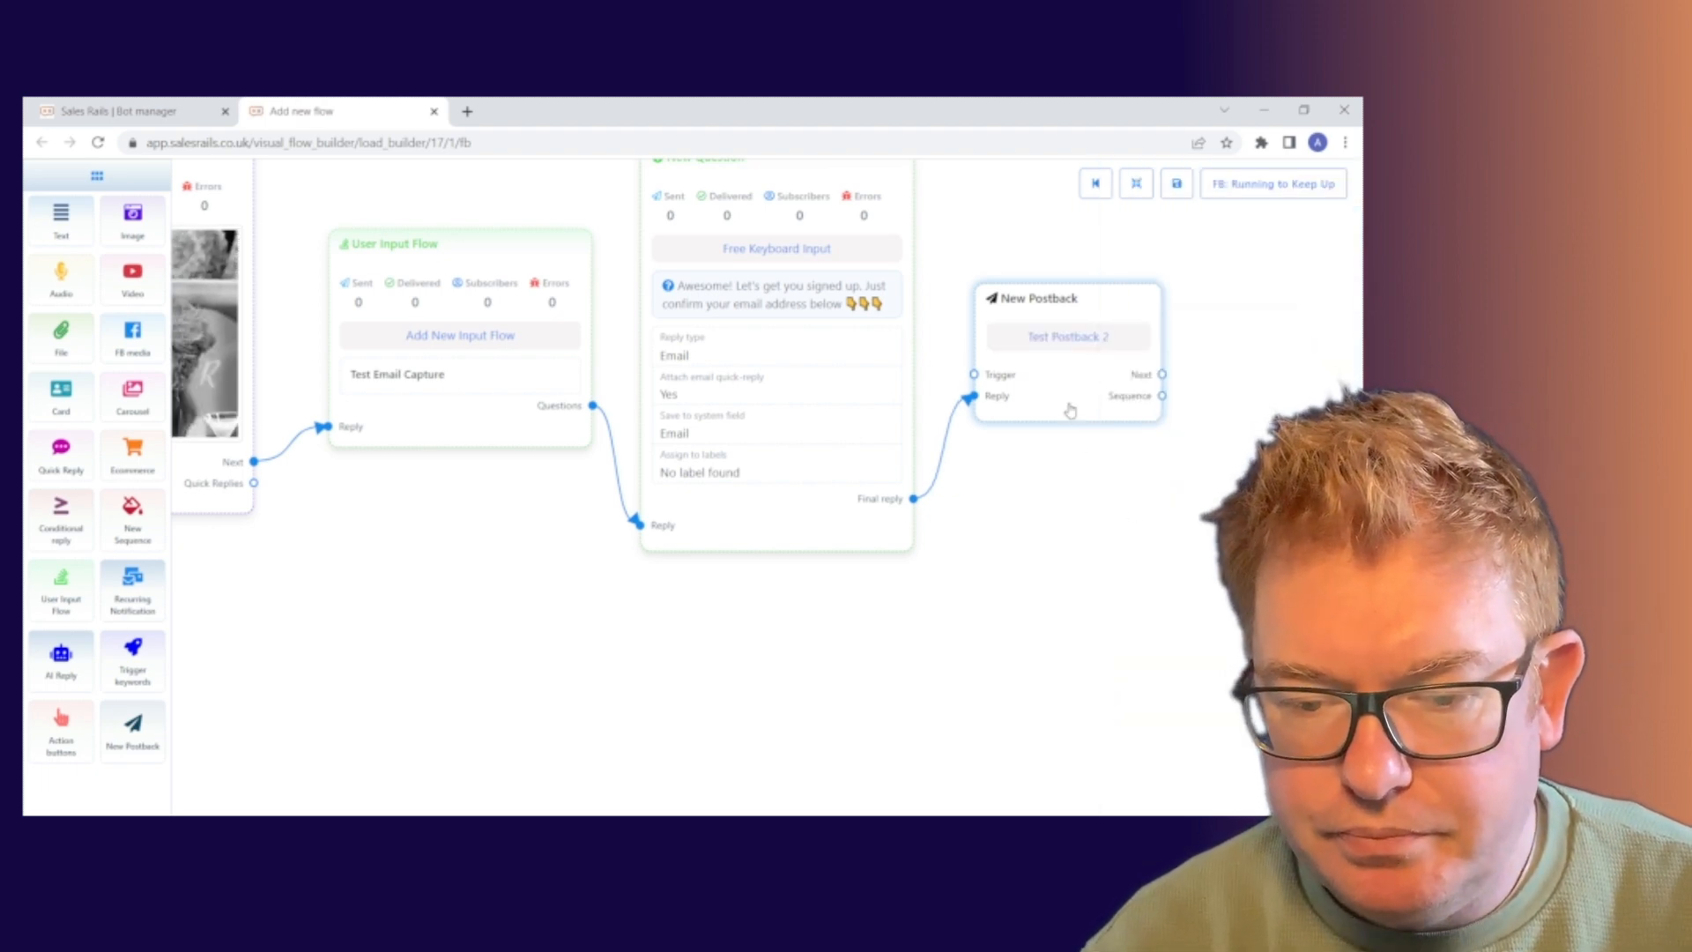
Make room on the canvas and drag a new connection from Test Postback 2's Next output.
{"action": "left_click_drag", "start_coordinate": [1071, 410], "coordinate": [1064, 386]}
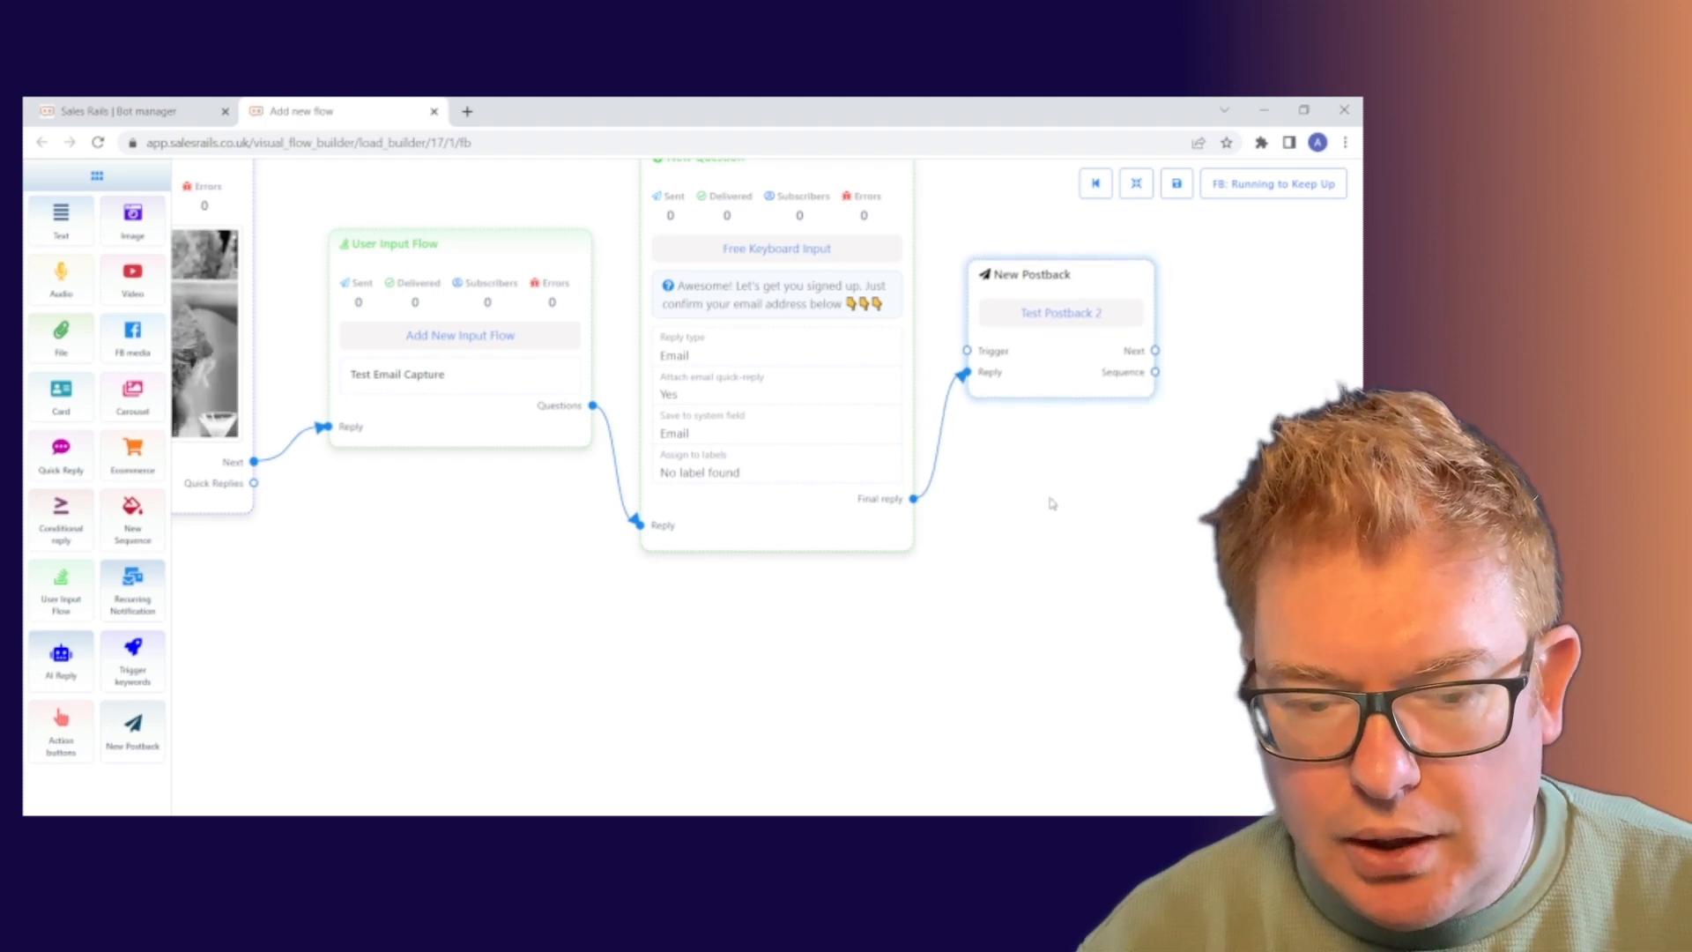
{"action": "left_click_drag", "start_coordinate": [467, 577], "coordinate": [435, 564]}
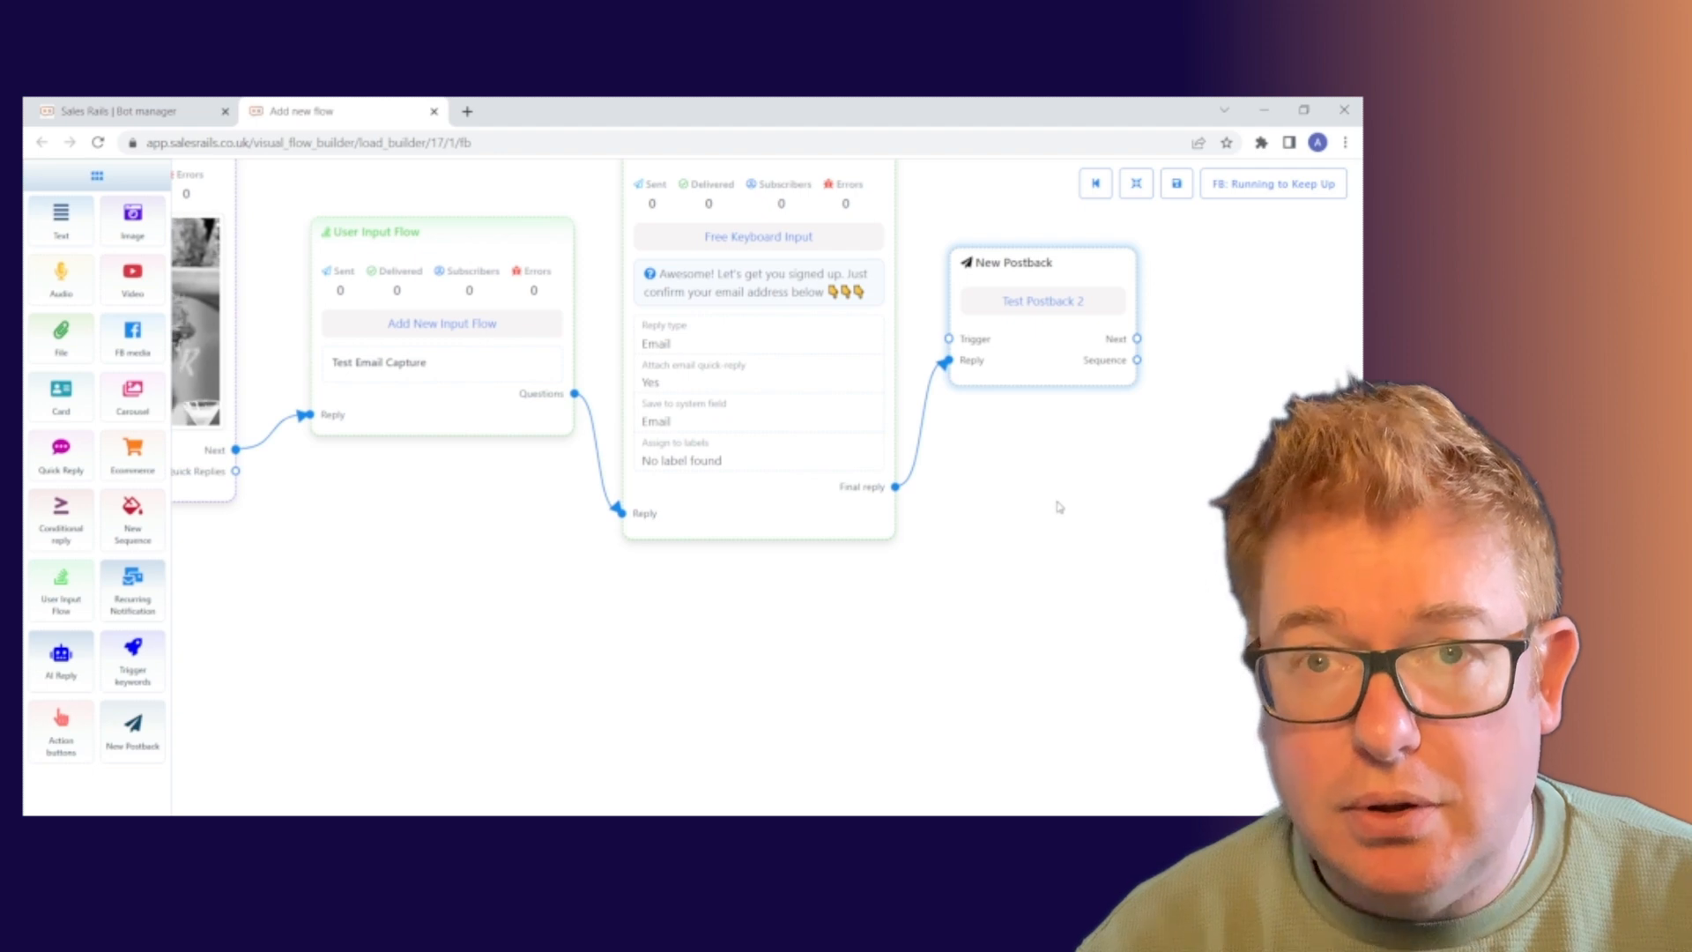
{"action": "left_click_drag", "start_coordinate": [1060, 503], "coordinate": [966, 509]}
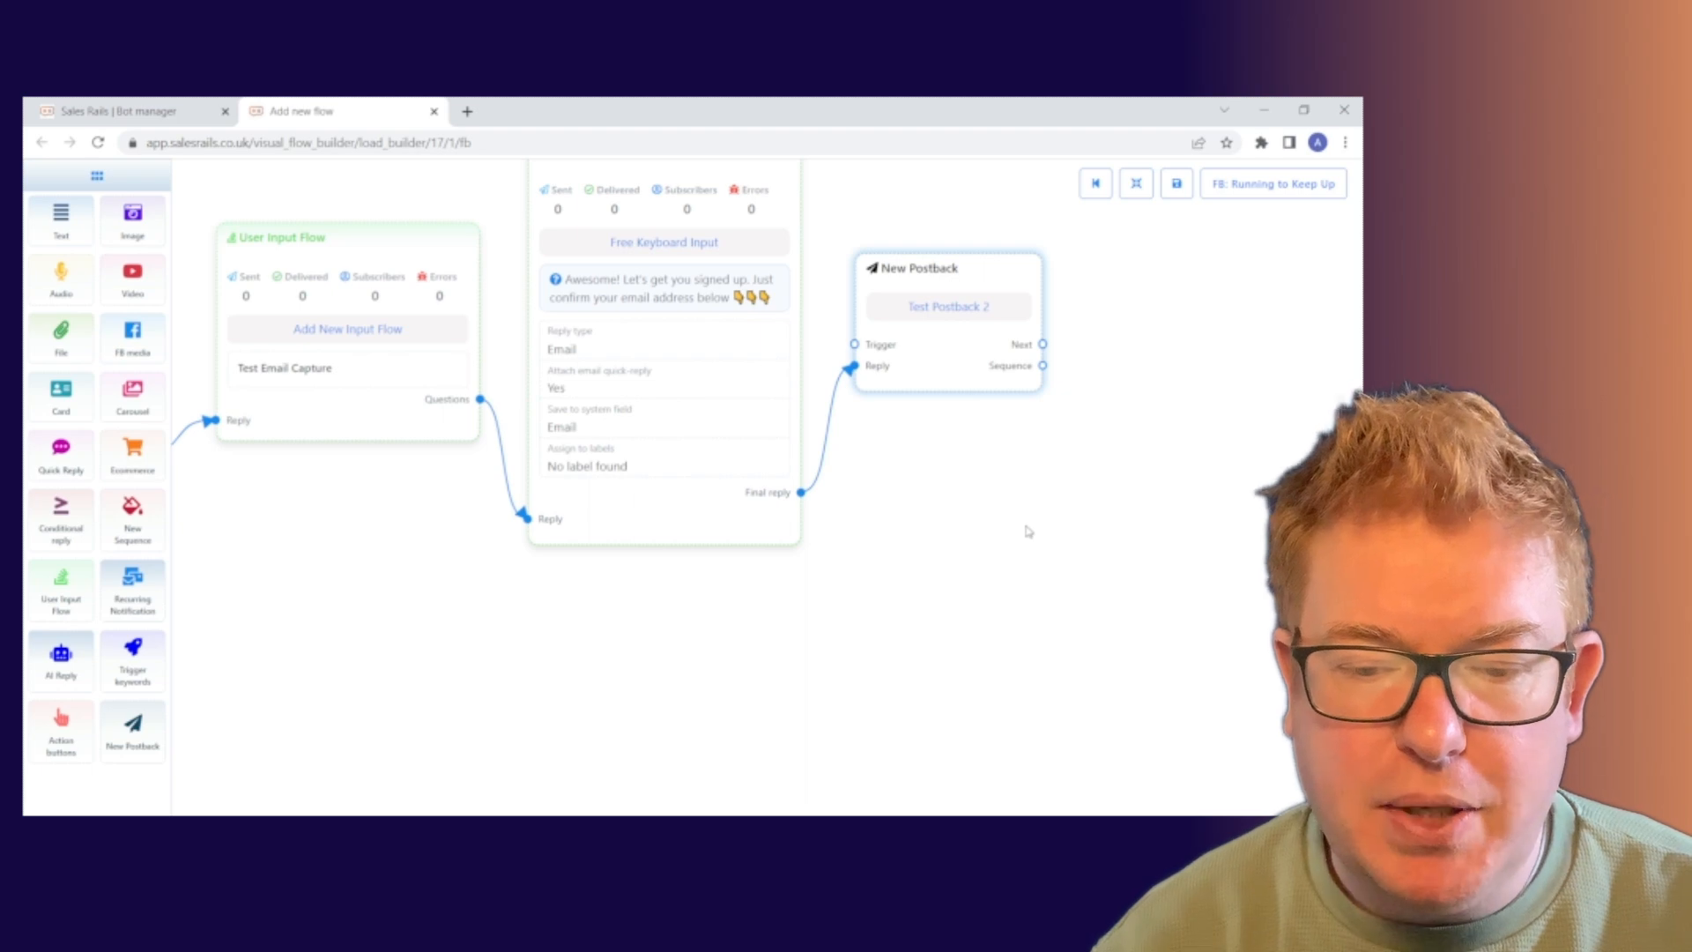
{"action": "left_click_drag", "start_coordinate": [1023, 533], "coordinate": [877, 510]}
{"action": "left_click_drag", "start_coordinate": [1007, 458], "coordinate": [861, 502]}
{"action": "left_click_drag", "start_coordinate": [737, 374], "coordinate": [1057, 492]}
Make the linked step a Text message, place it beside the postback, and open its settings.
{"action": "left_click", "coordinate": [1089, 511]}
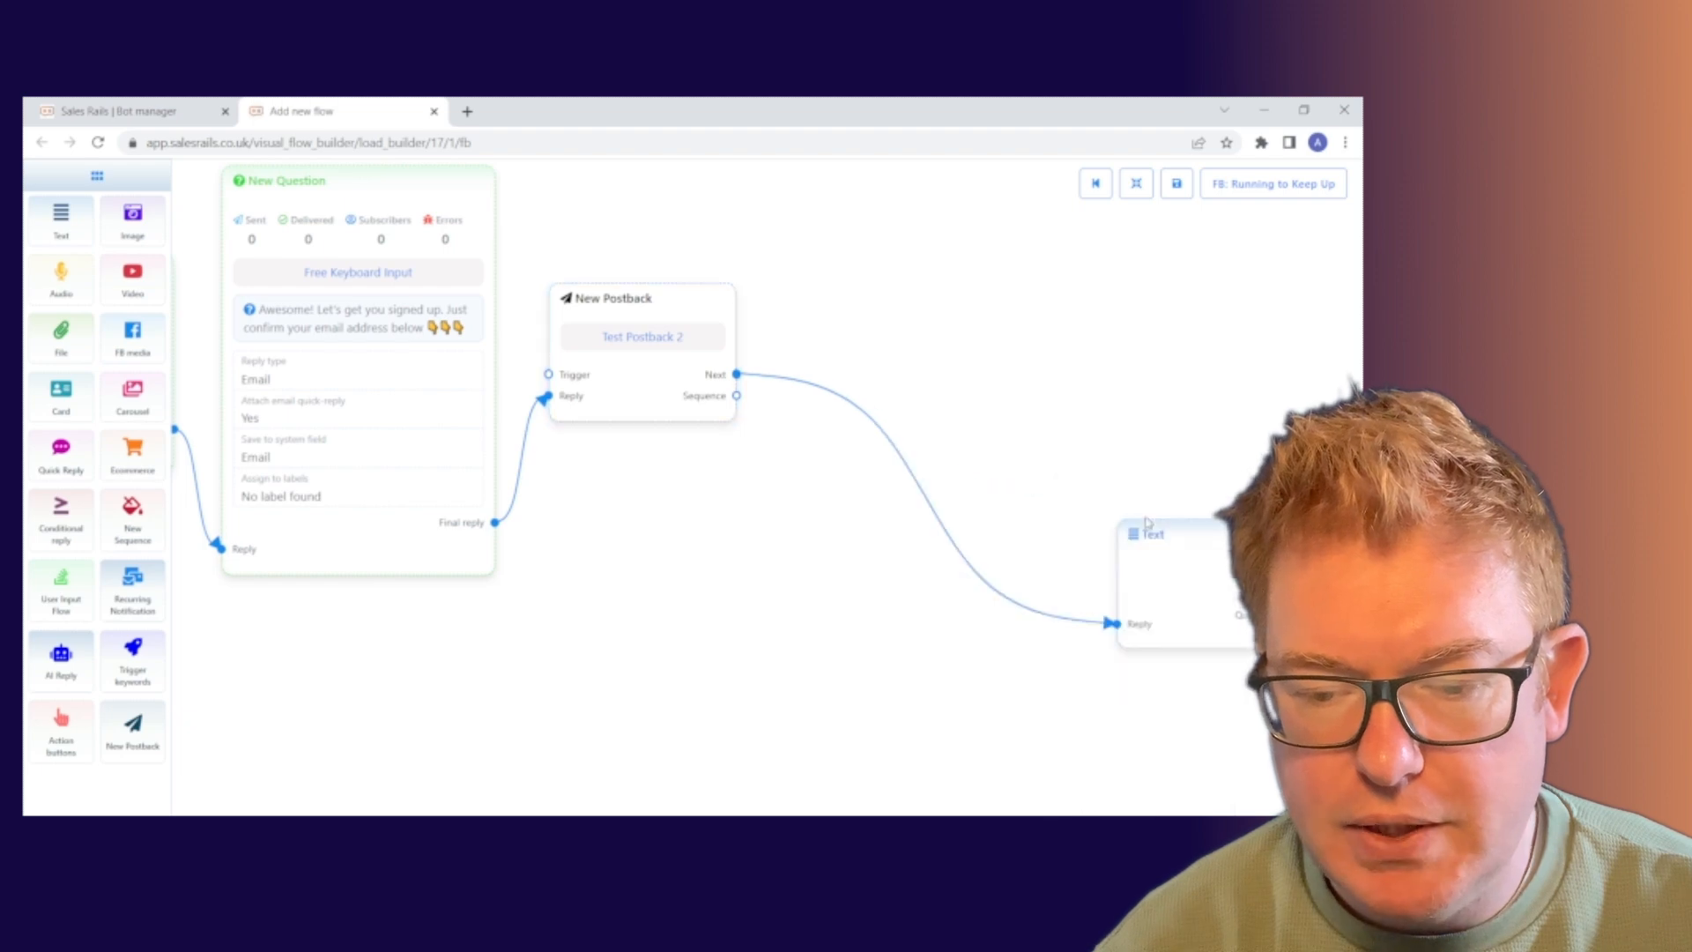
{"action": "left_click_drag", "start_coordinate": [1306, 570], "coordinate": [1078, 386]}
{"action": "left_click_drag", "start_coordinate": [964, 265], "coordinate": [951, 265]}
{"action": "double_click", "coordinate": [950, 266]}
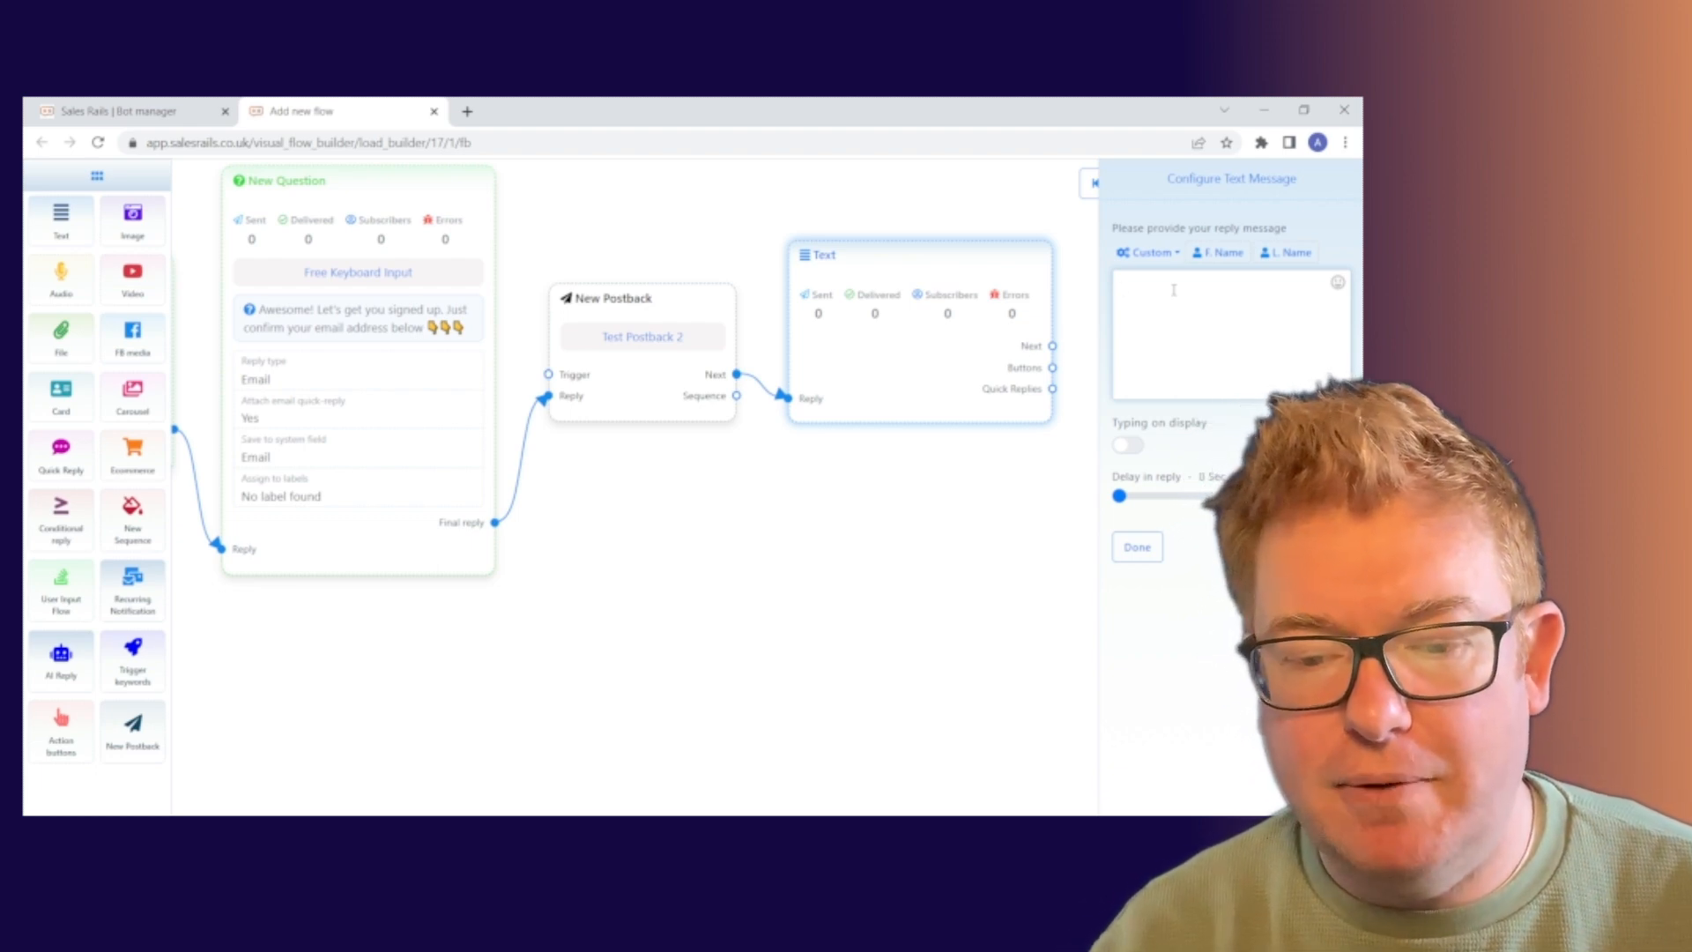
Write 'And just click confirm below to let us know you are happy to recieve emails from us' plus three 👇 emojis and save.
{"action": "type", "text": "A"}
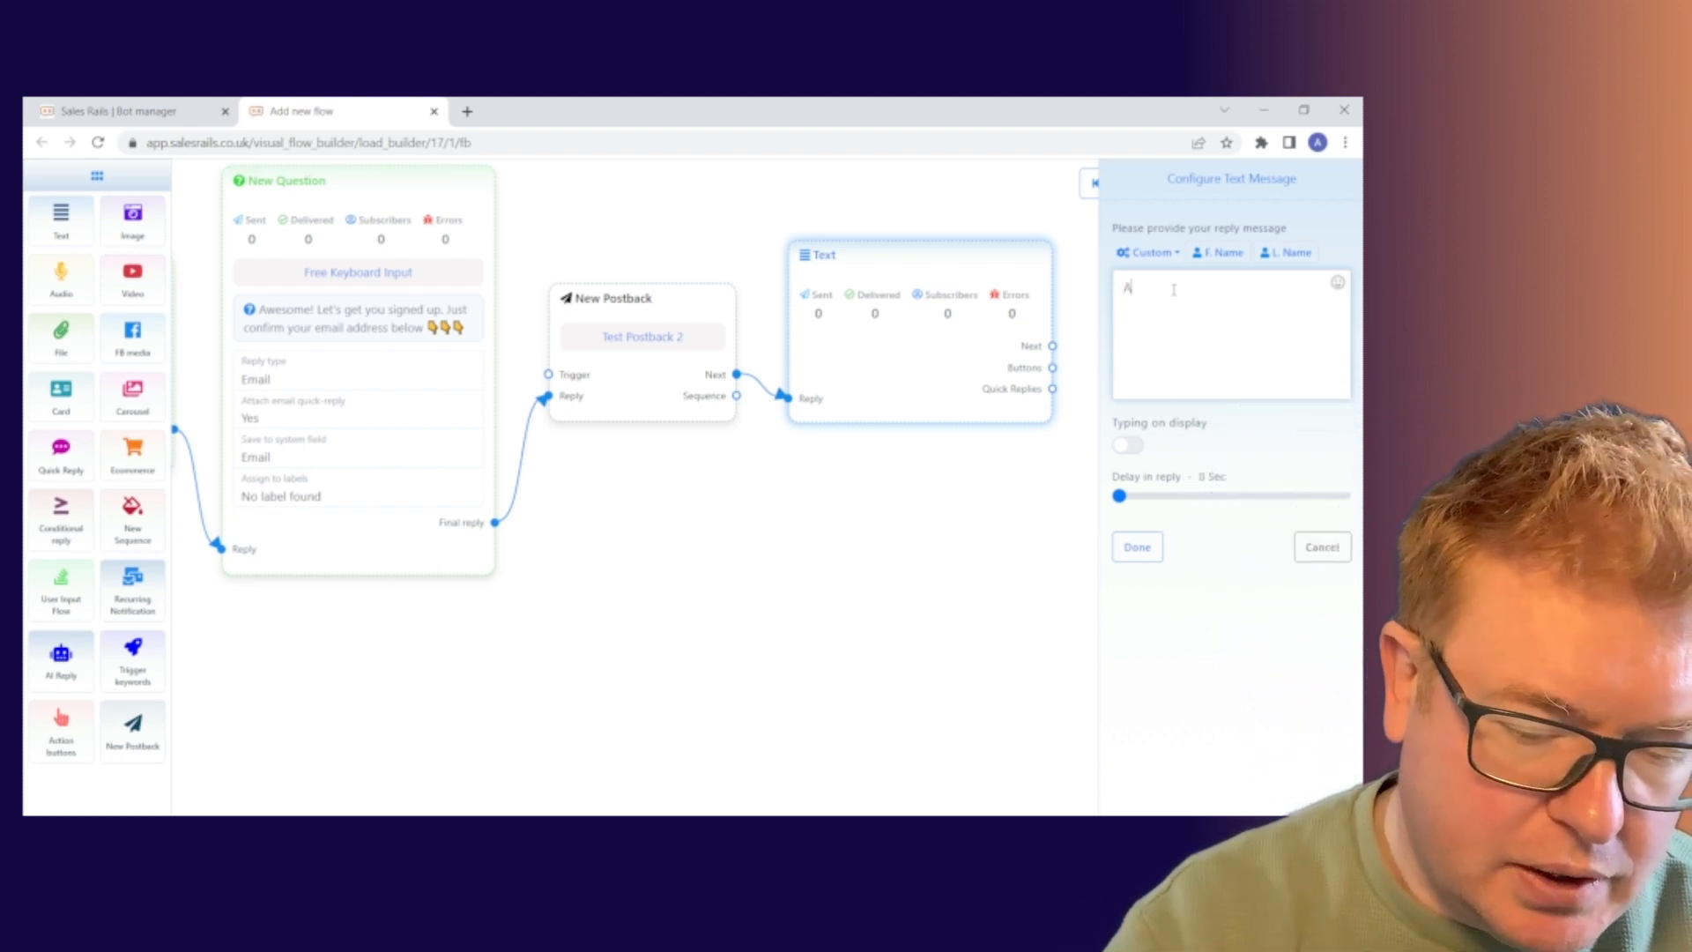
{"action": "type", "text": "nd just"}
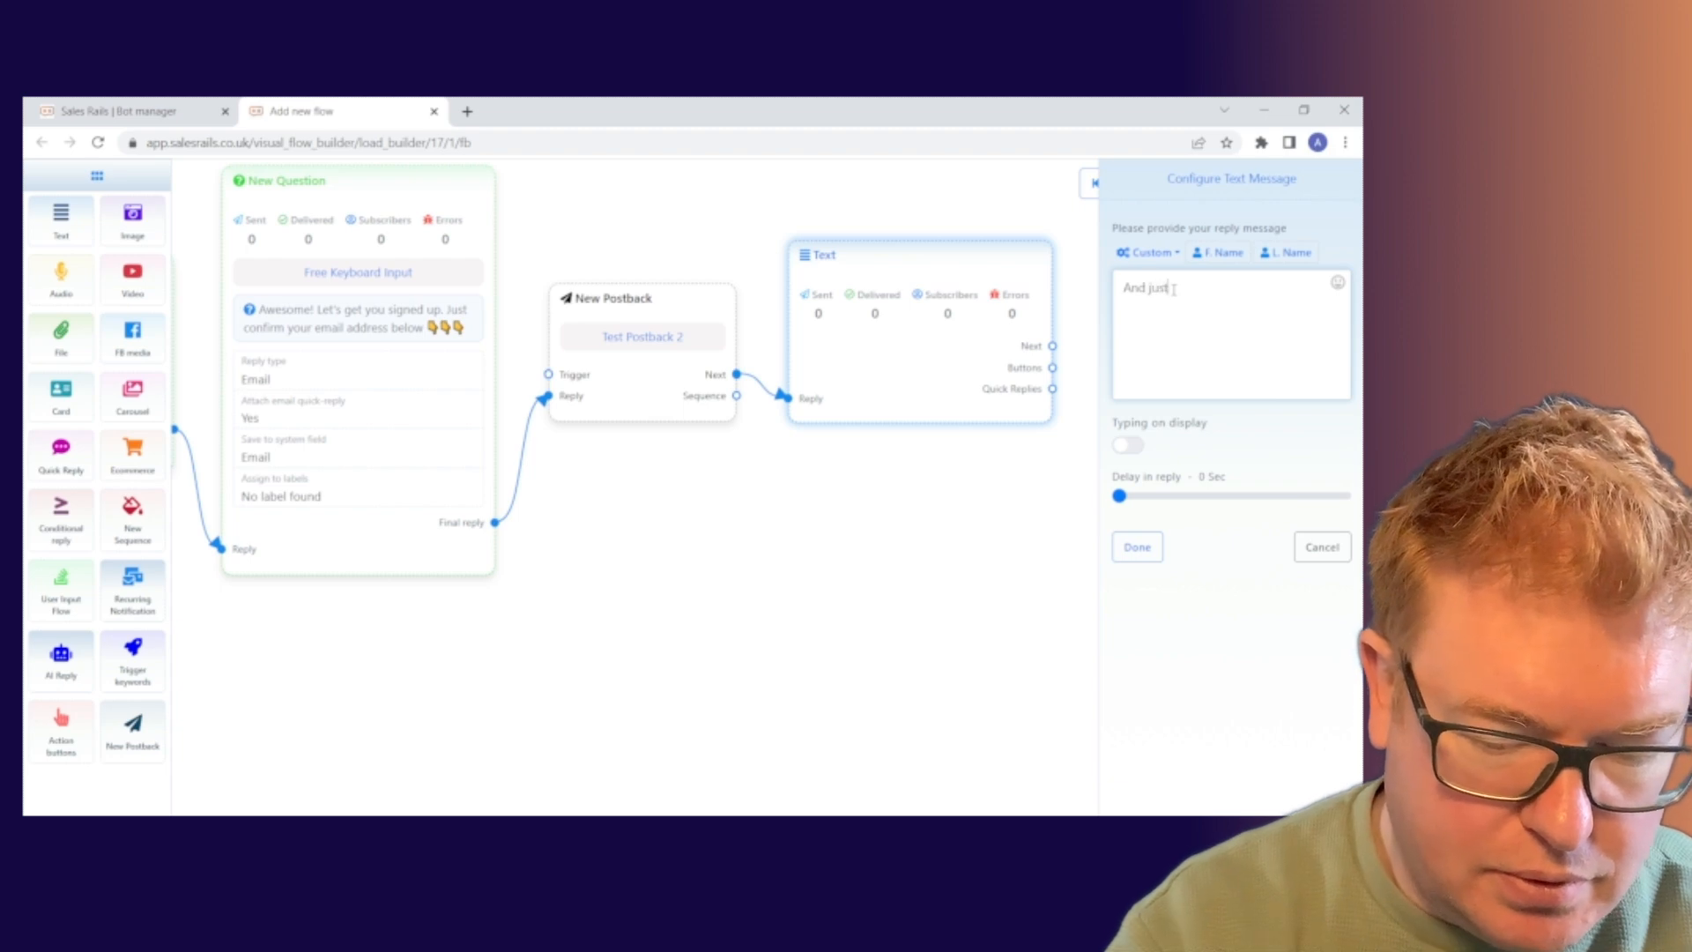
{"action": "type", "text": " click con"}
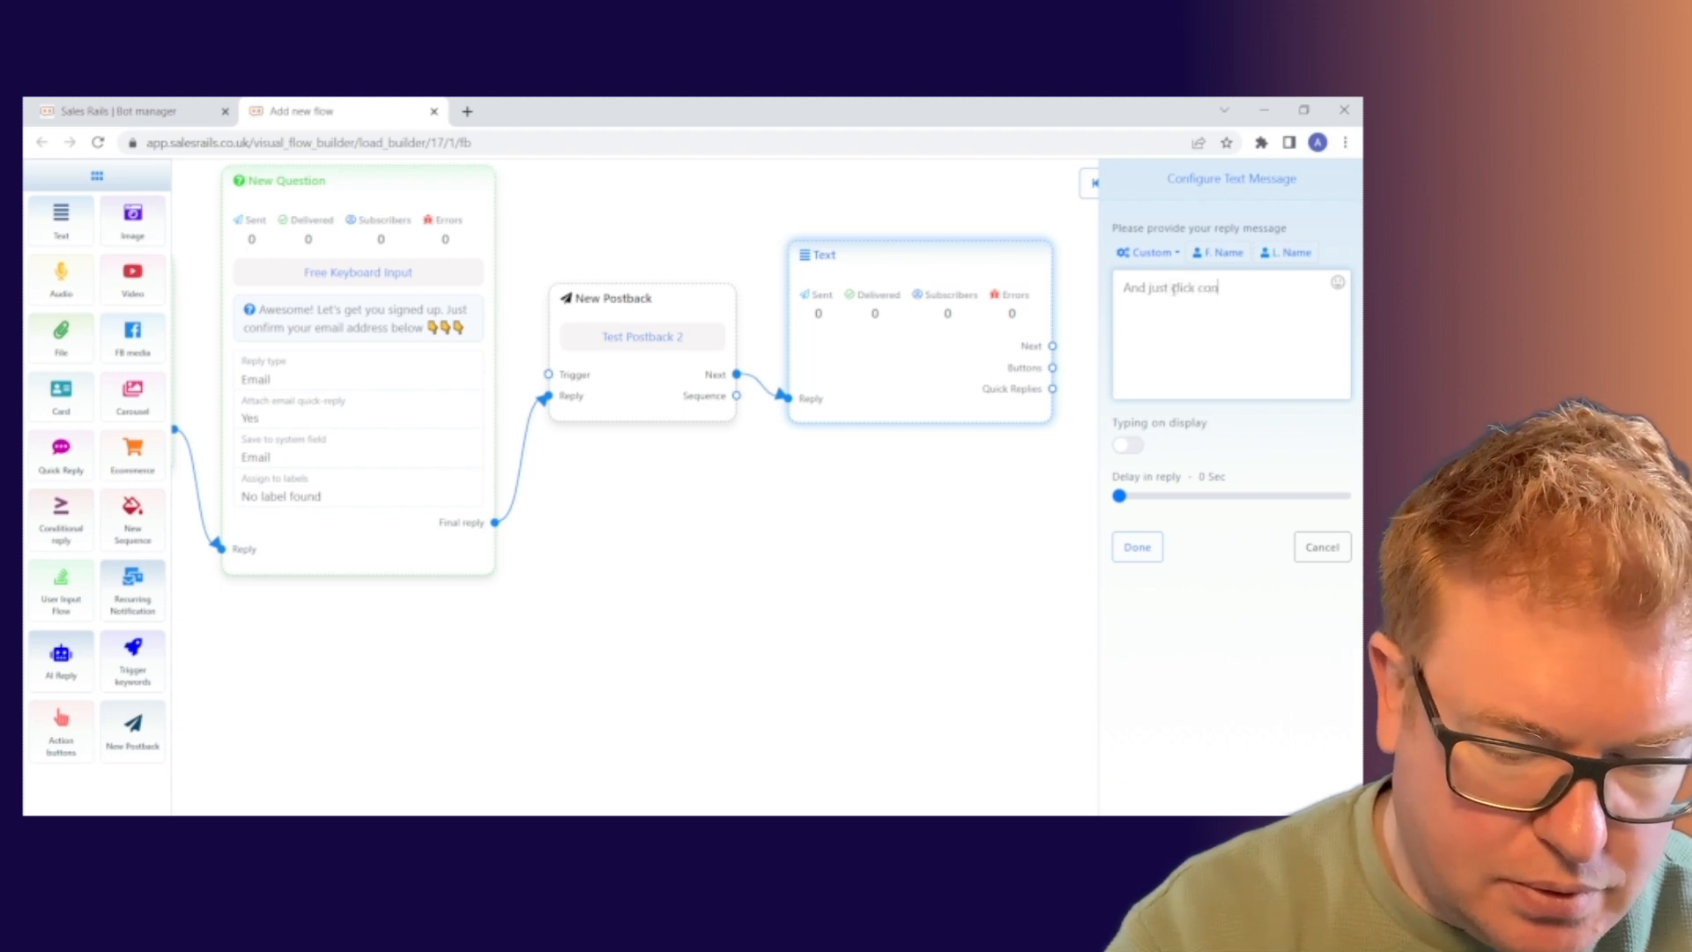
{"action": "type", "text": "firm"}
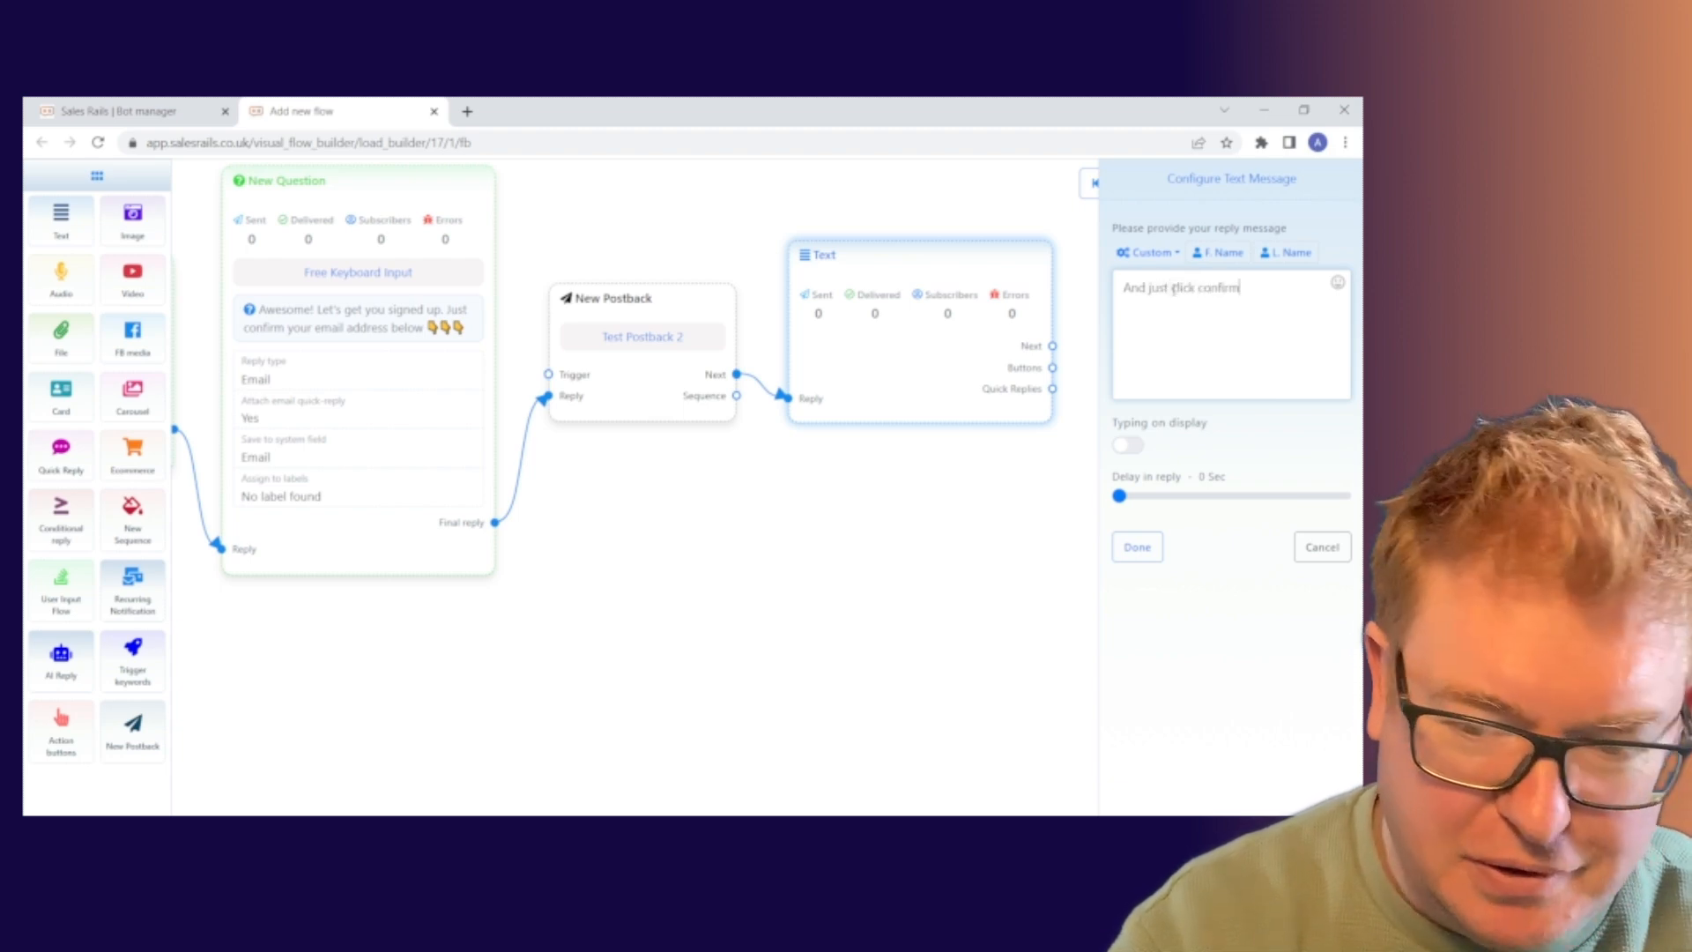
{"action": "type", "text": " below"}
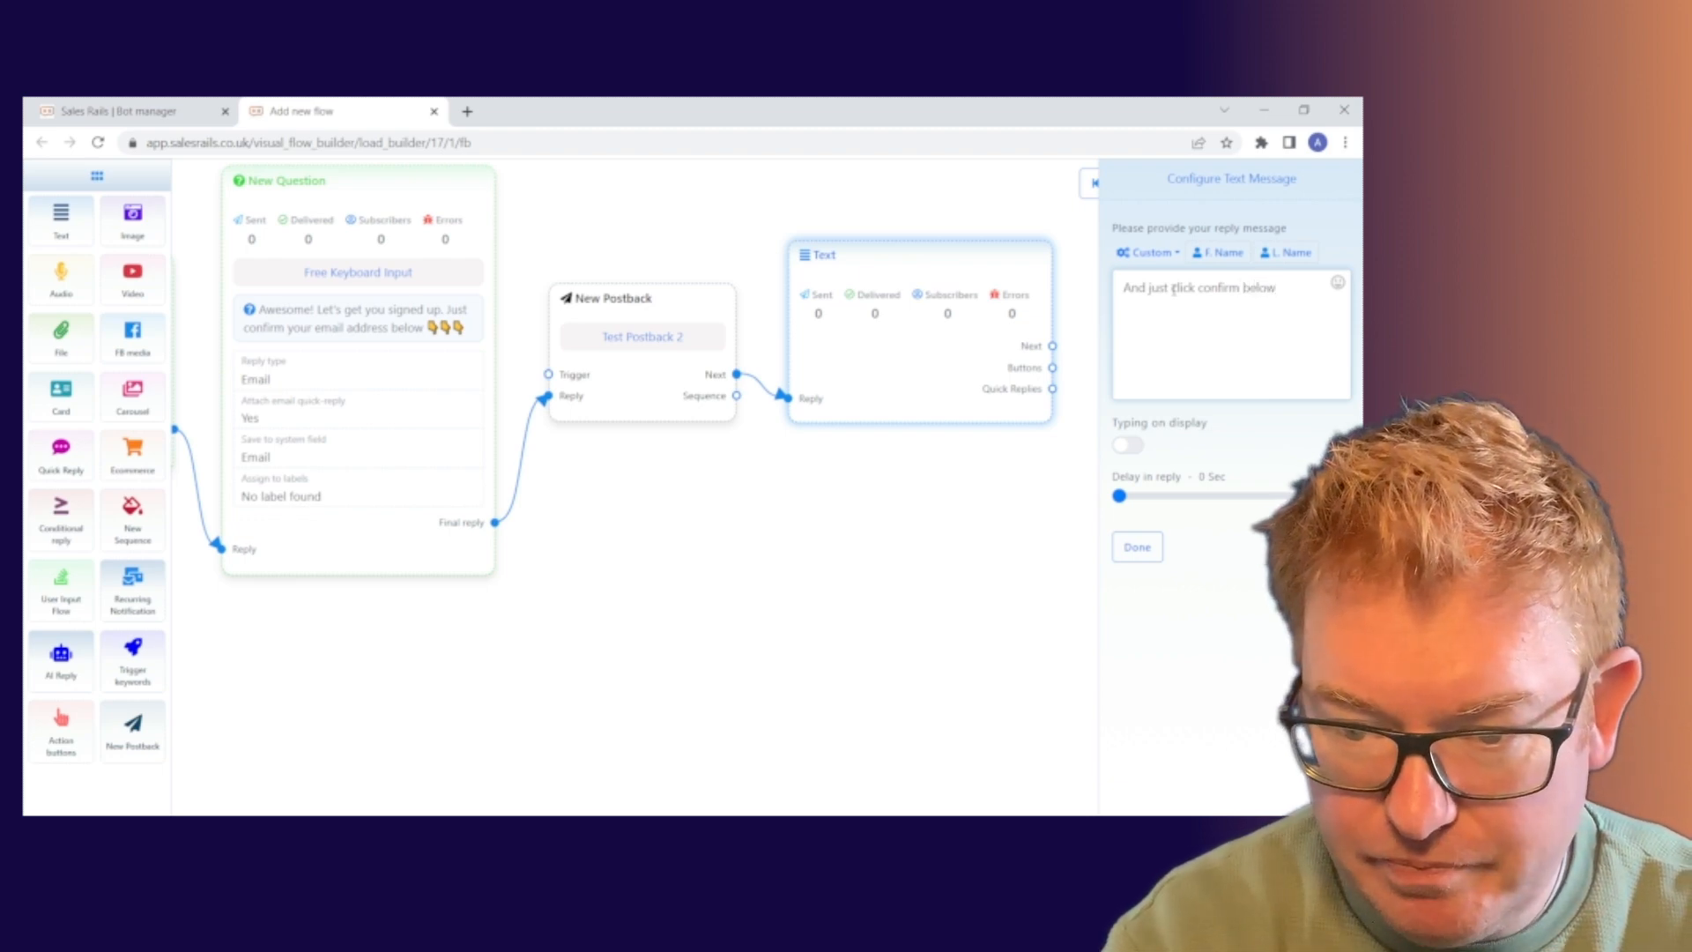
{"action": "type", "text": " to let"}
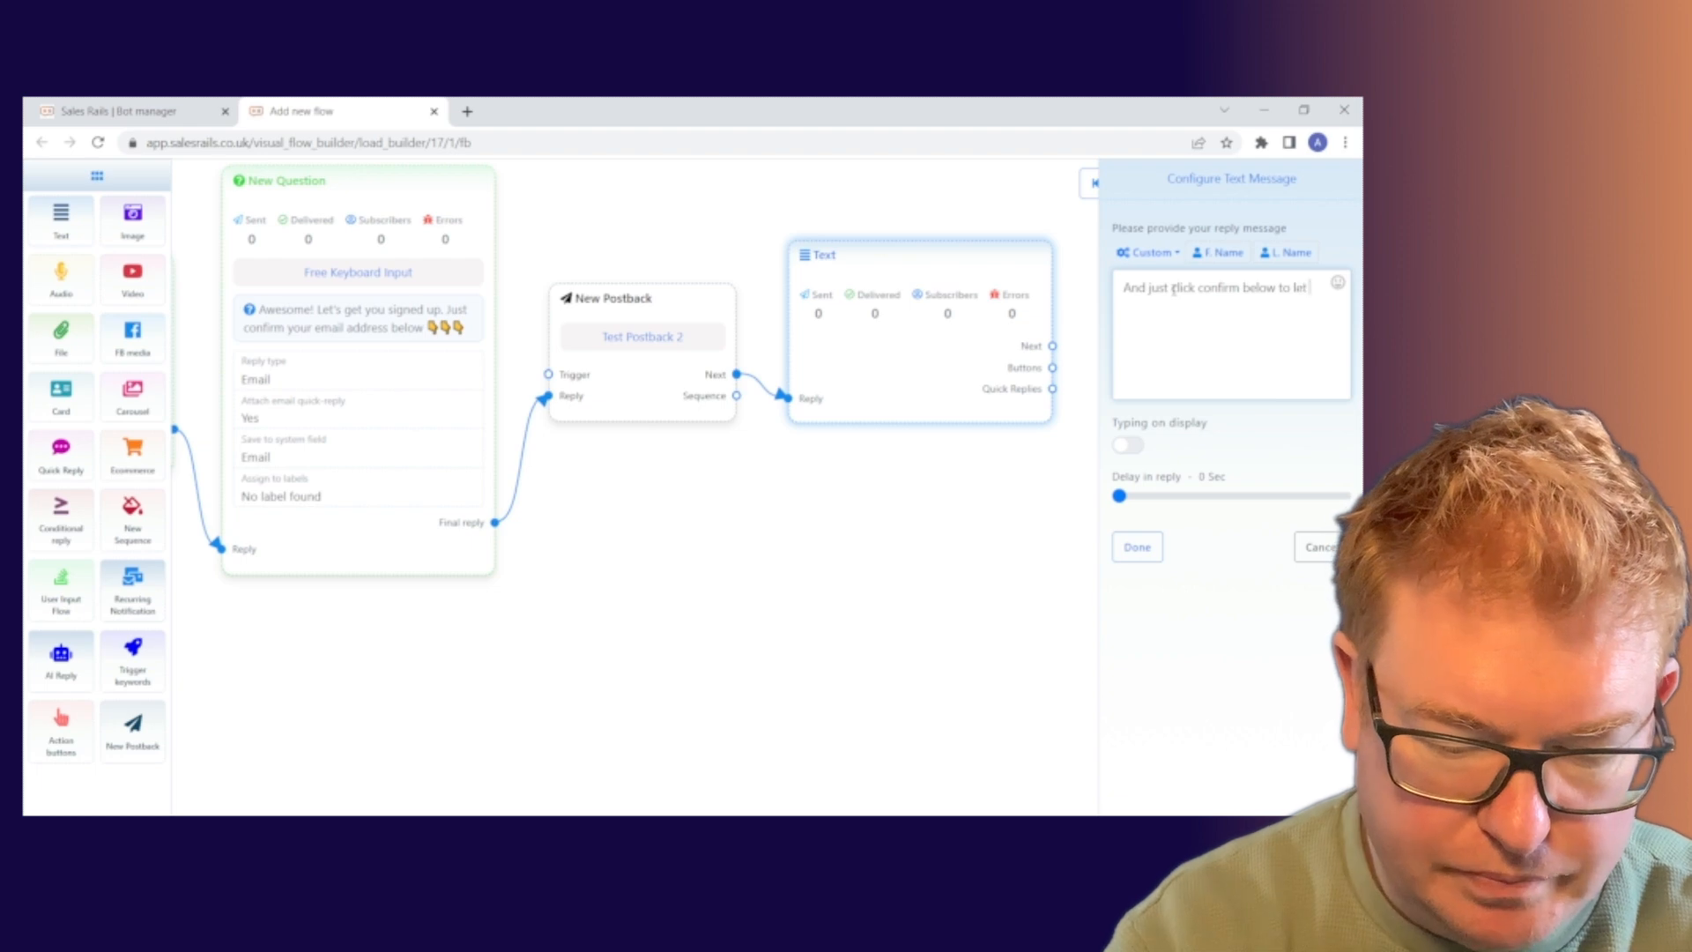
{"action": "type", "text": " us know you are"}
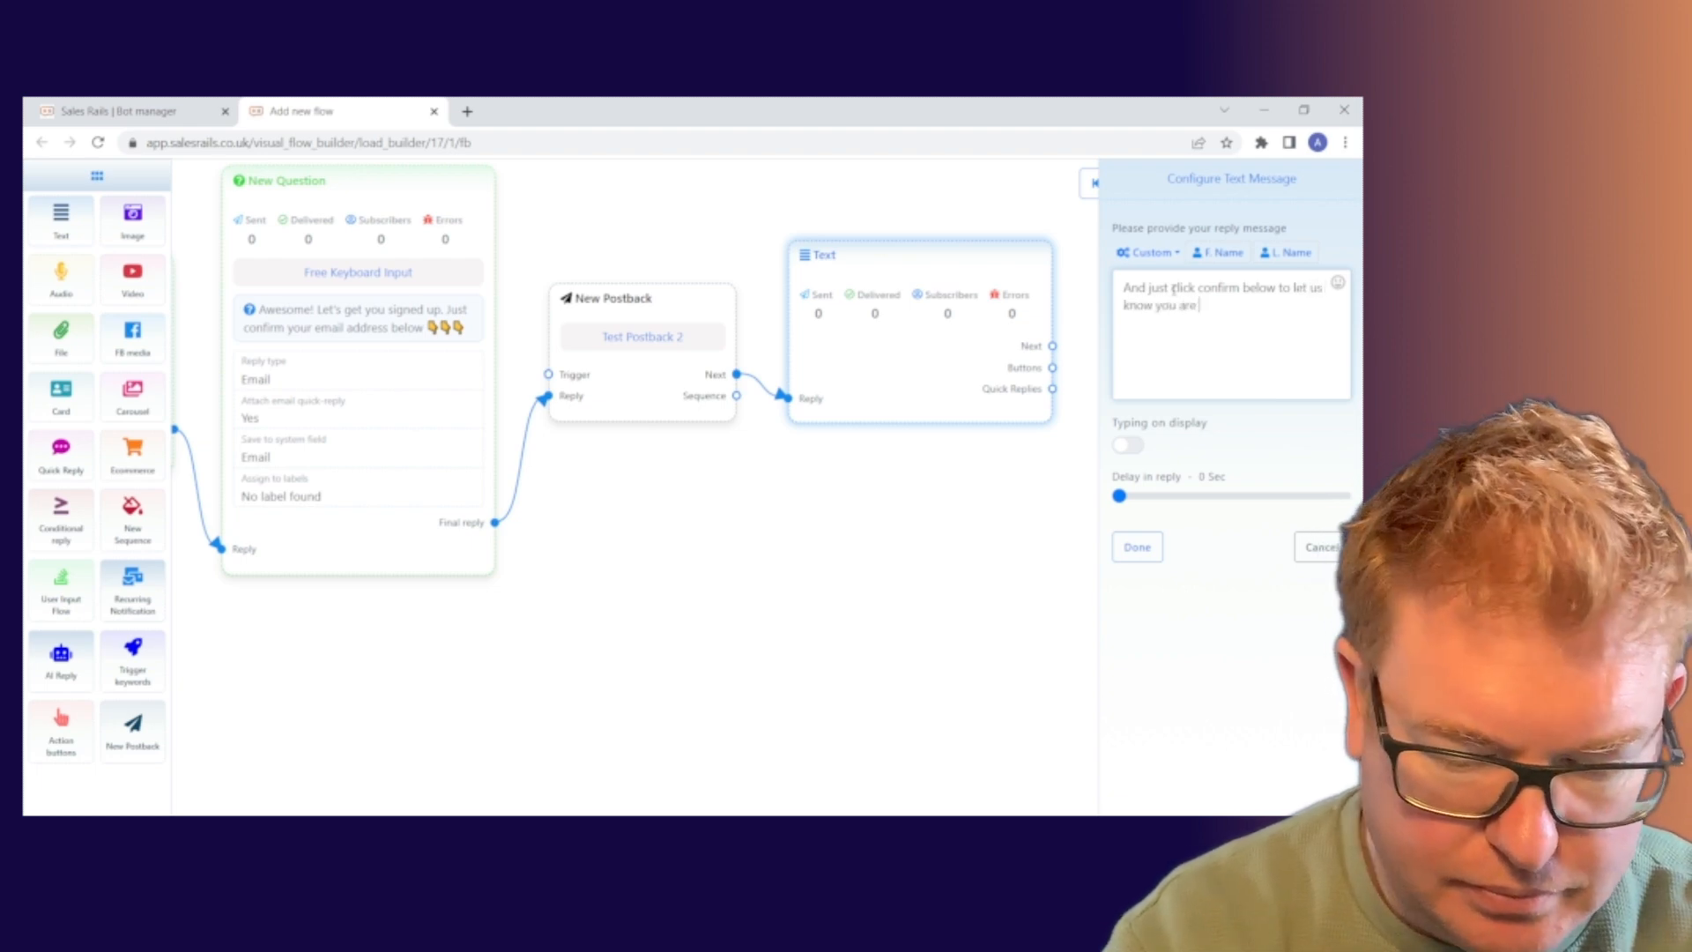
{"action": "type", "text": " happy to r"}
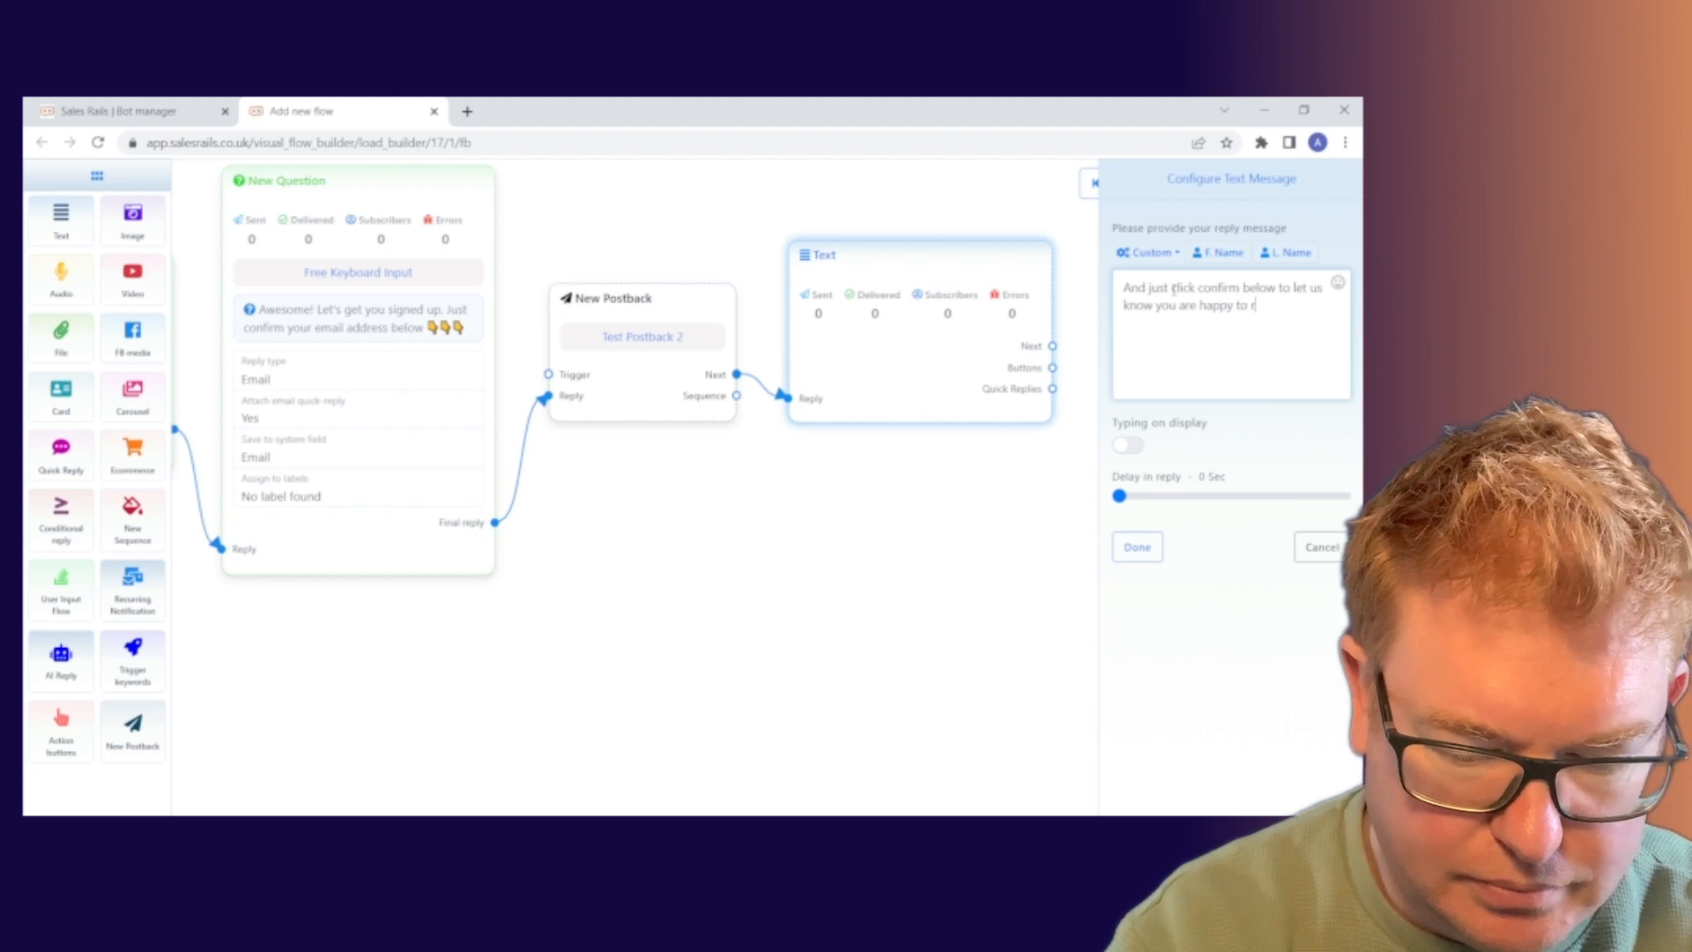
{"action": "type", "text": "ecieve ema"}
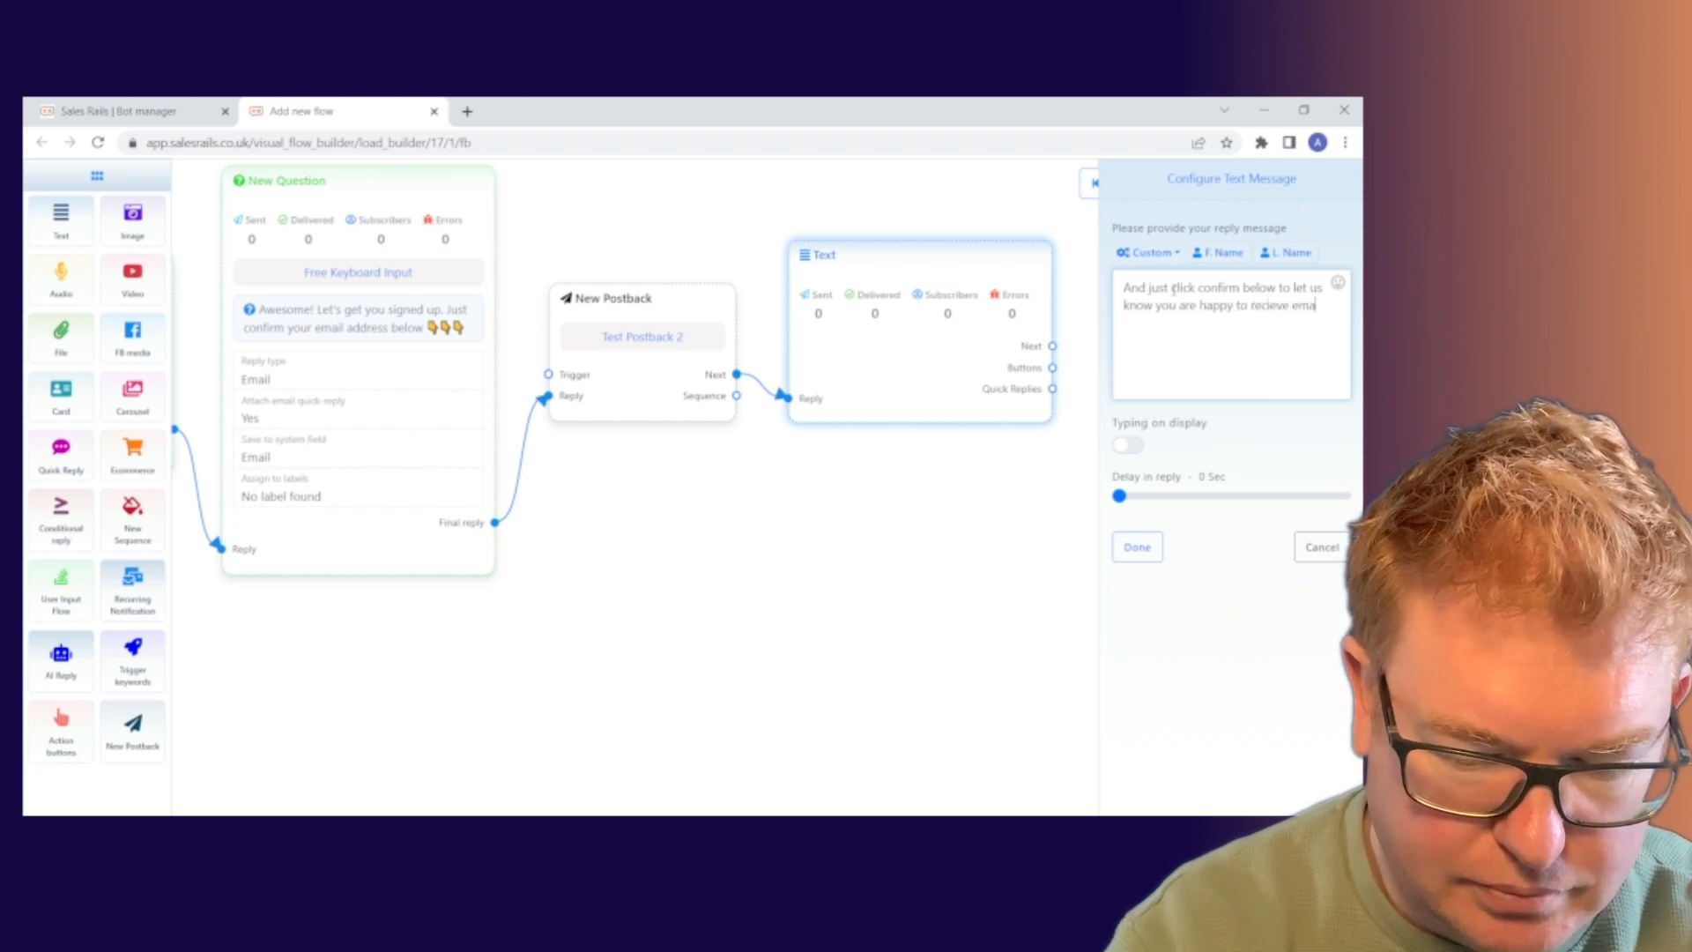
{"action": "type", "text": "ils from us"}
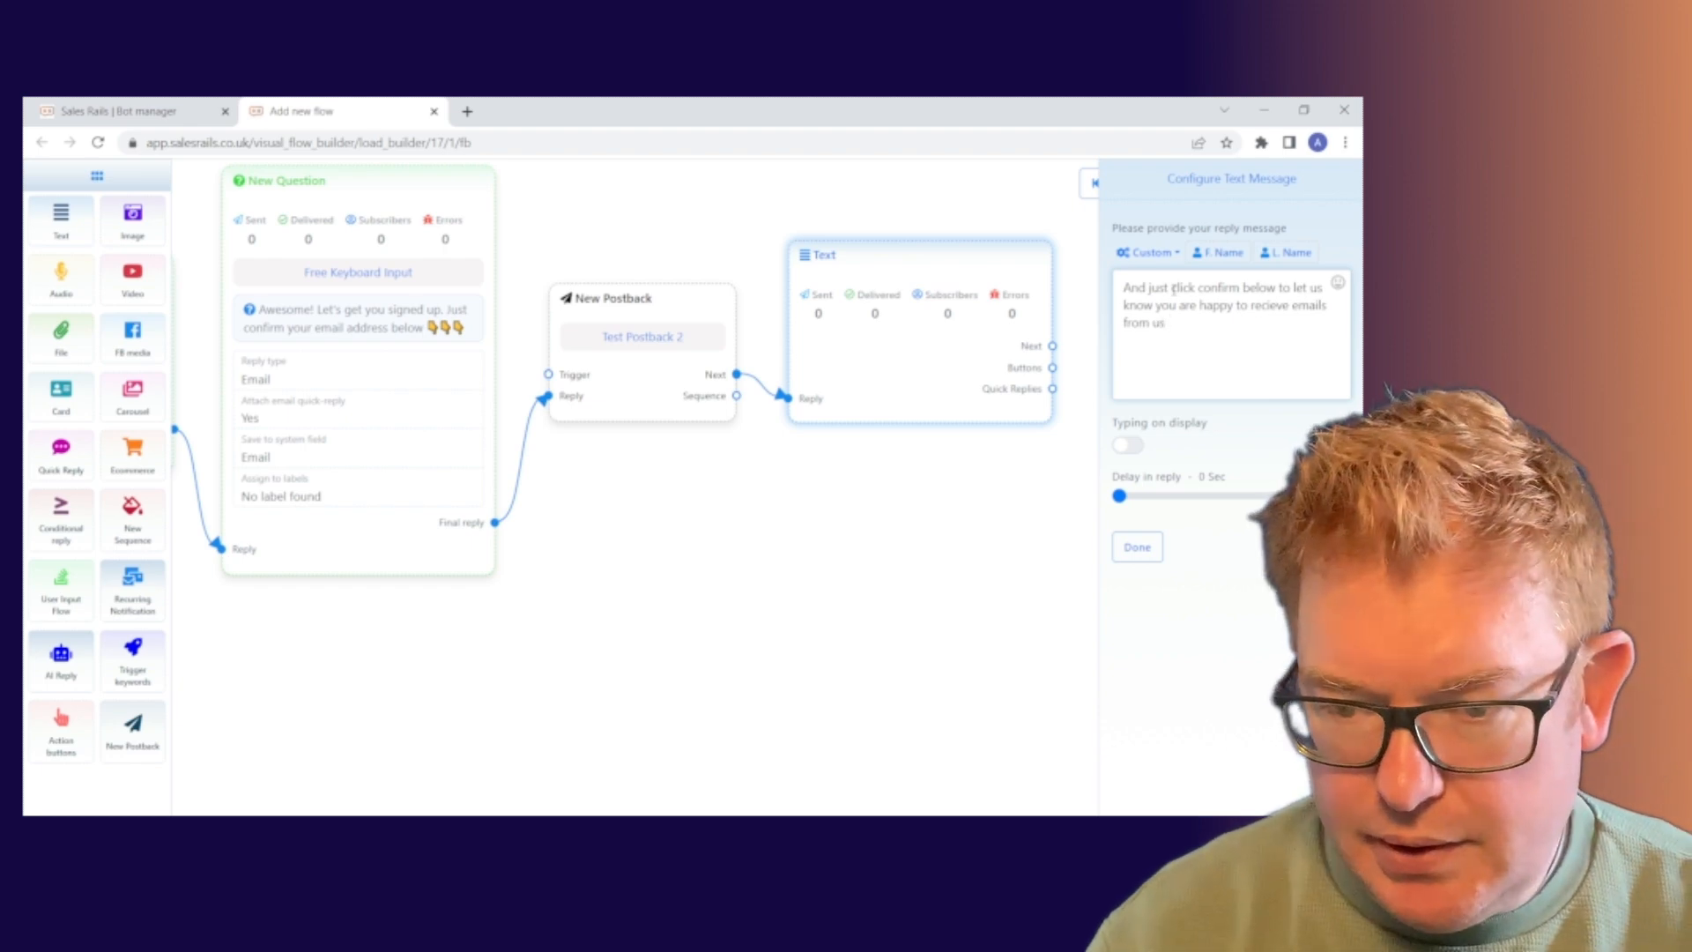
{"action": "left_click", "coordinate": [1338, 282]}
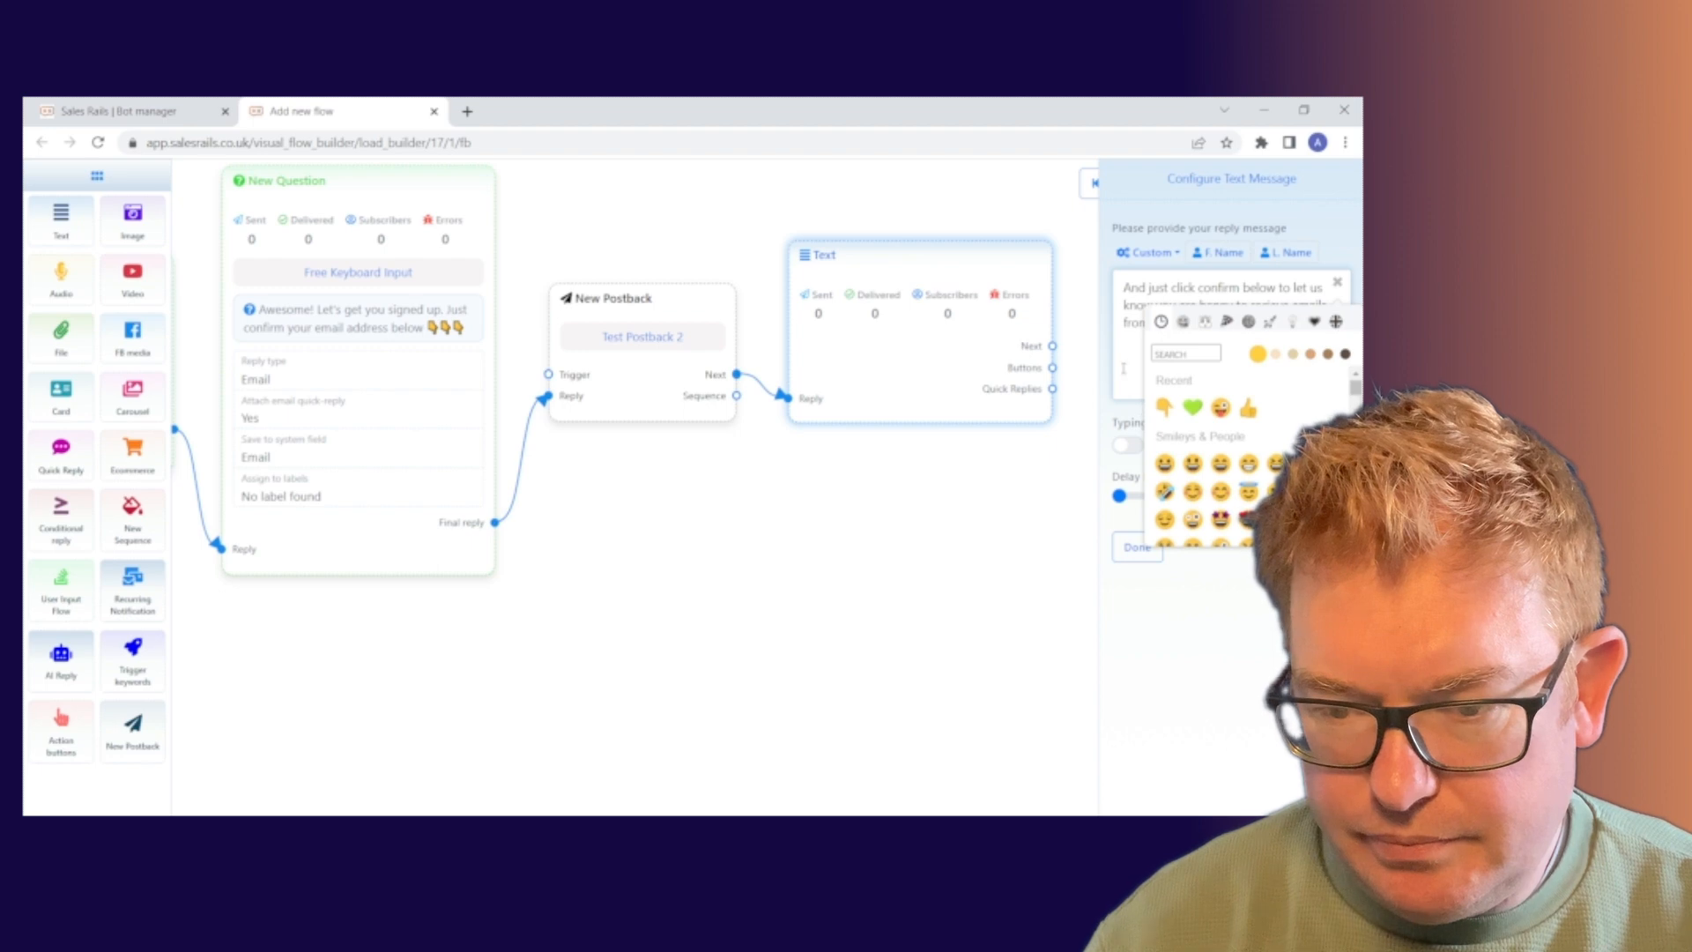
{"action": "left_click", "coordinate": [1338, 283]}
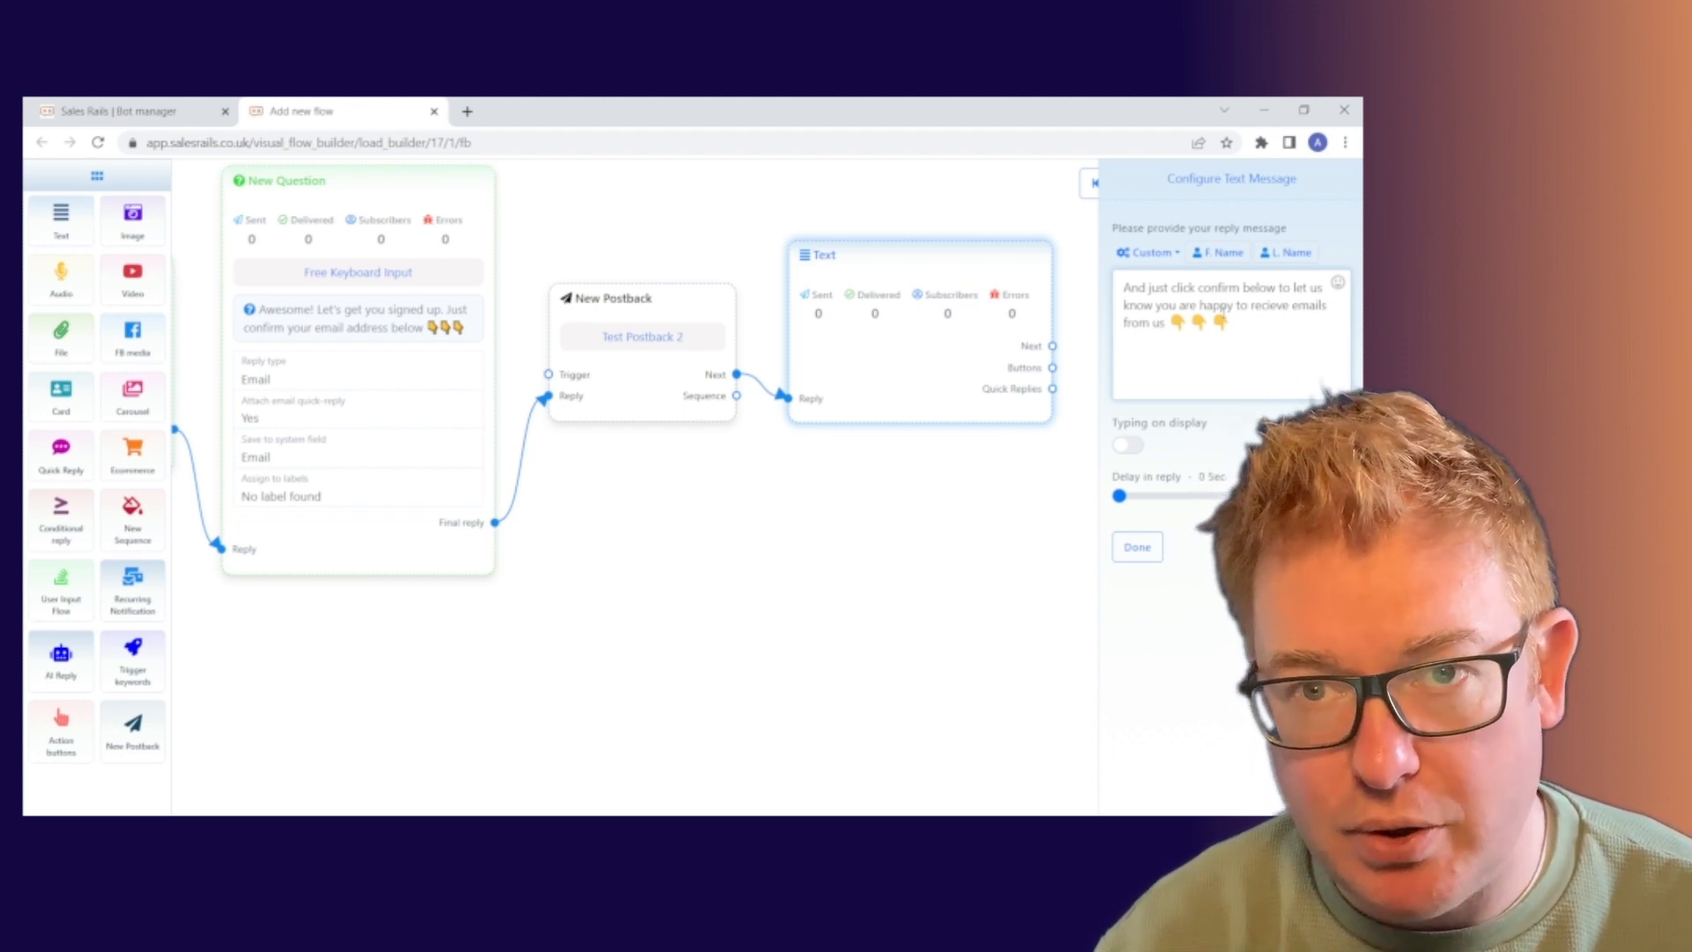
{"action": "left_click", "coordinate": [1137, 547]}
Add a New Postback quick reply to the Text node with button text 'Confirm'.
{"action": "mouse_move", "coordinate": [940, 463]}
{"action": "left_mouse_down"}
{"action": "mouse_move", "coordinate": [954, 462]}
{"action": "mouse_move", "coordinate": [938, 449]}
{"action": "left_mouse_up"}
{"action": "left_click_drag", "start_coordinate": [662, 534], "coordinate": [716, 511]}
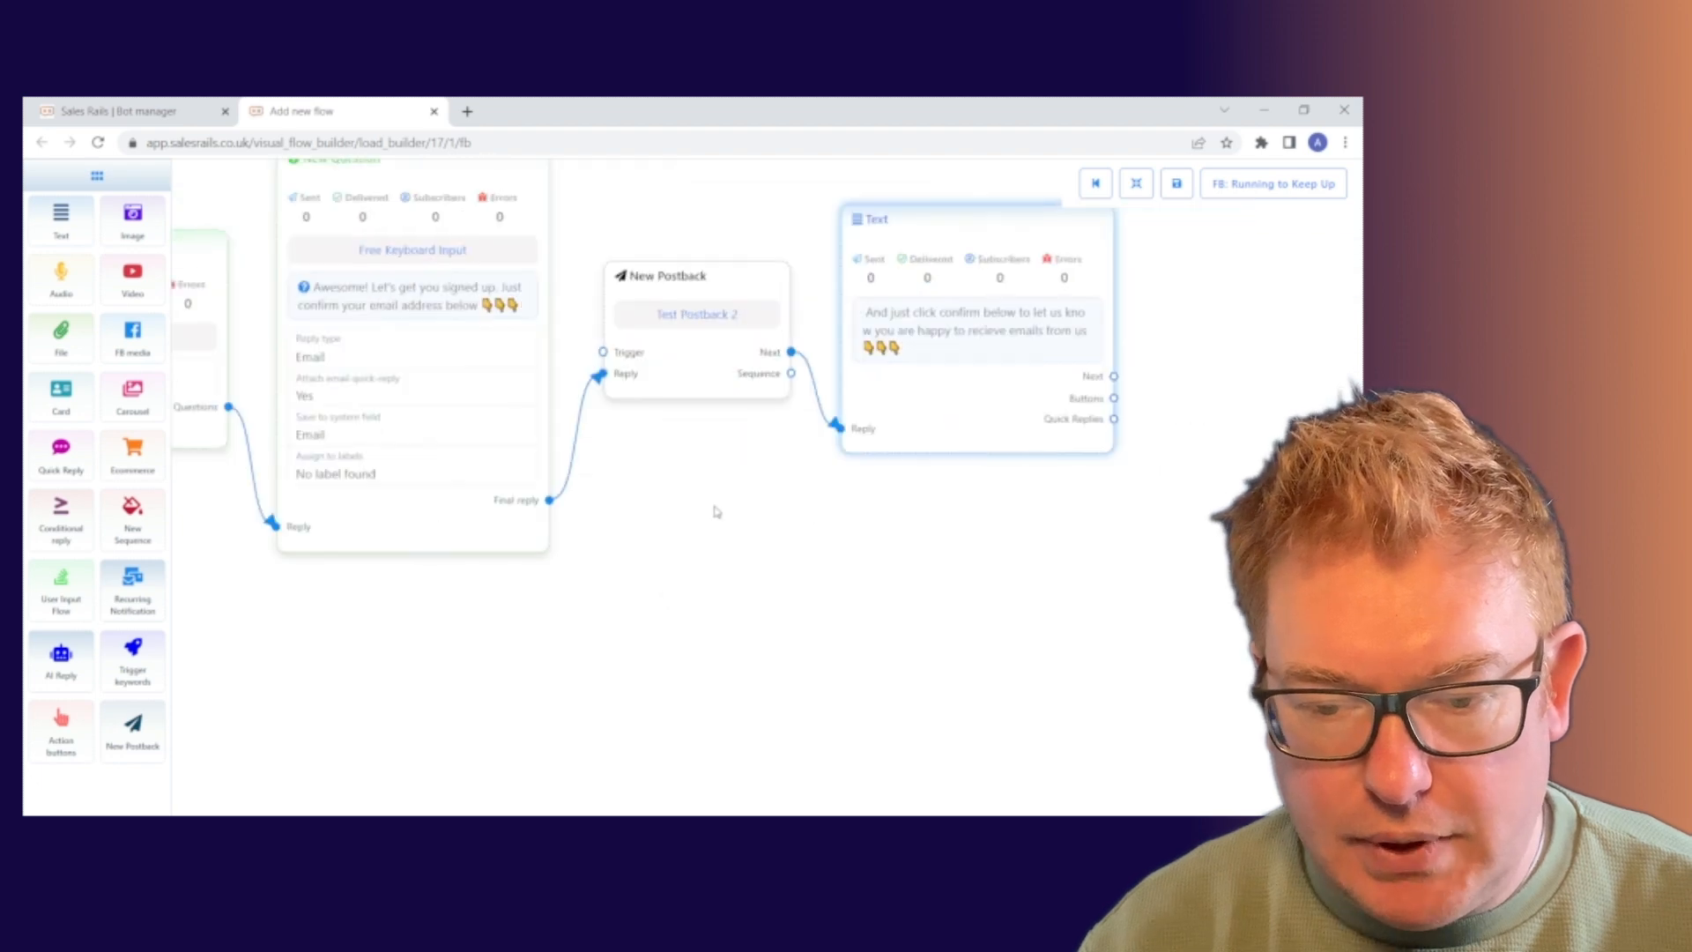
{"action": "left_click_drag", "start_coordinate": [1117, 426], "coordinate": [1234, 538]}
{"action": "left_click_drag", "start_coordinate": [1233, 656], "coordinate": [886, 572]}
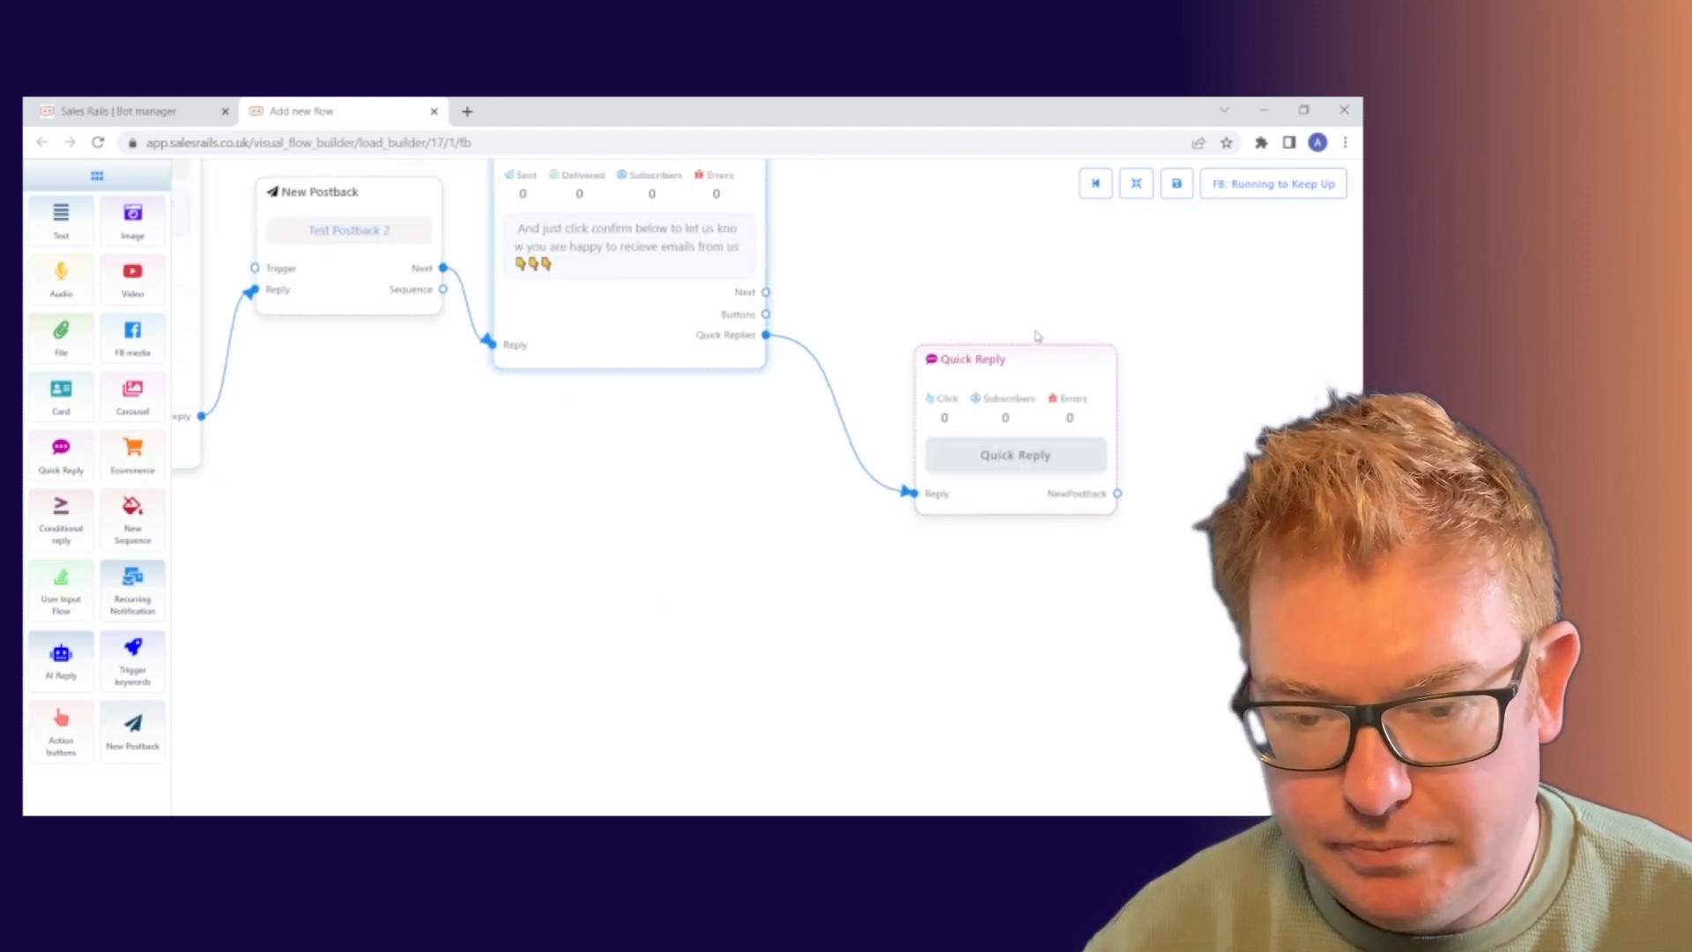
{"action": "left_click_drag", "start_coordinate": [1030, 369], "coordinate": [928, 227]}
{"action": "left_click", "coordinate": [934, 225]}
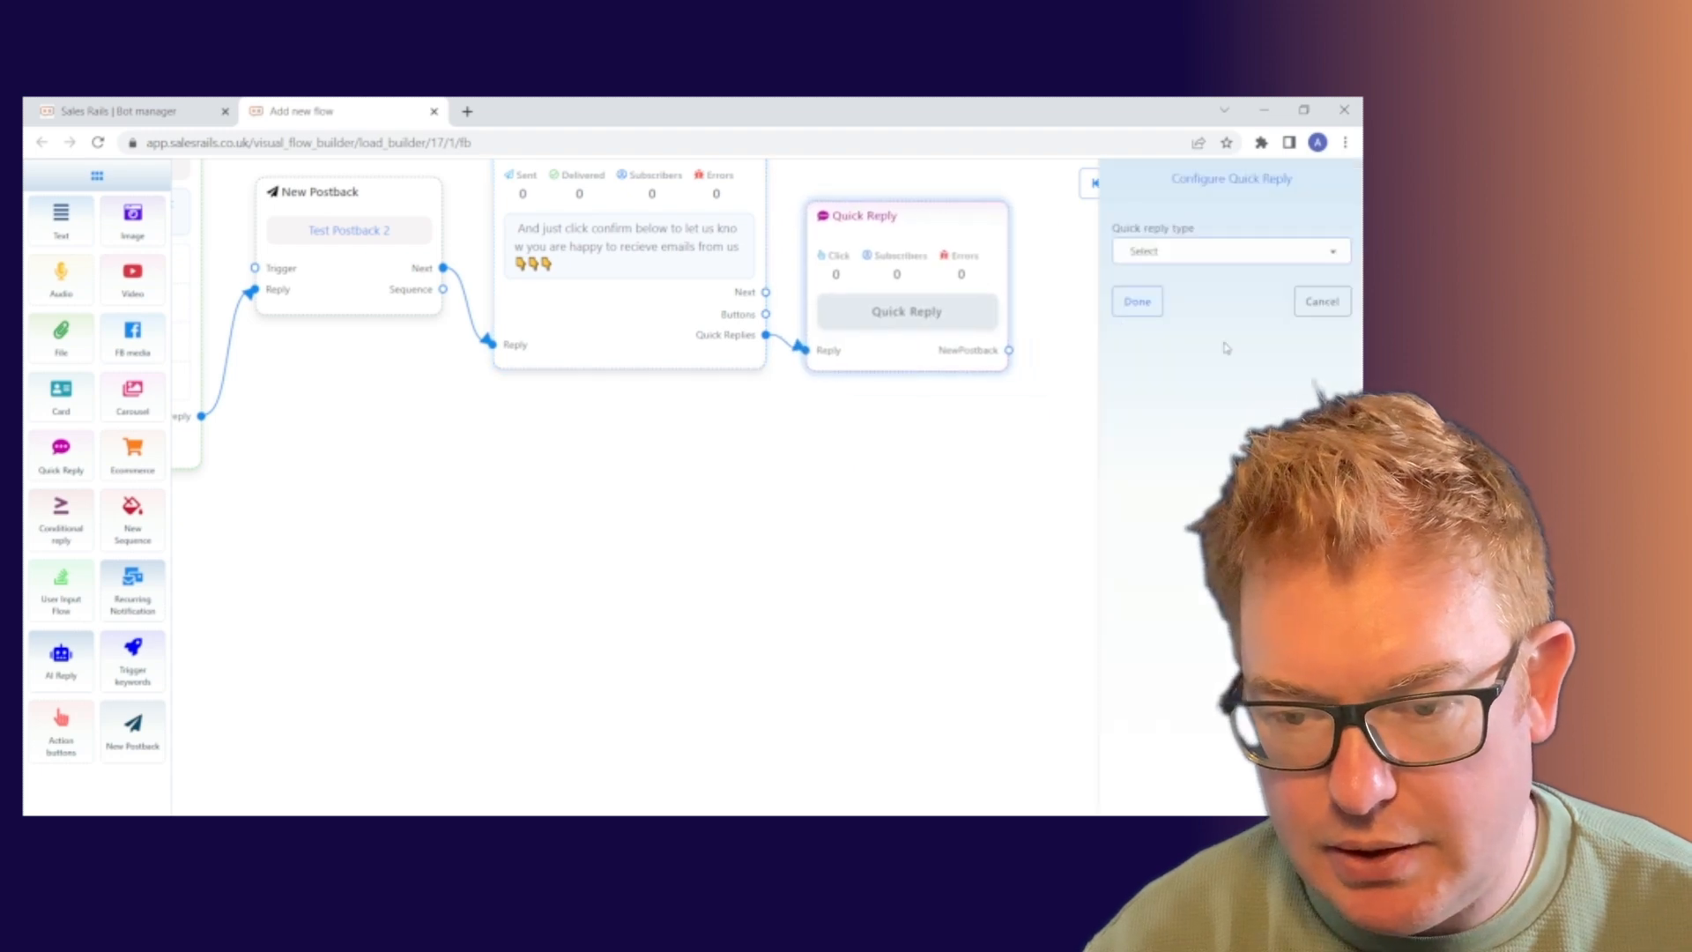
{"action": "left_click", "coordinate": [1233, 252]}
{"action": "left_click", "coordinate": [1213, 364]}
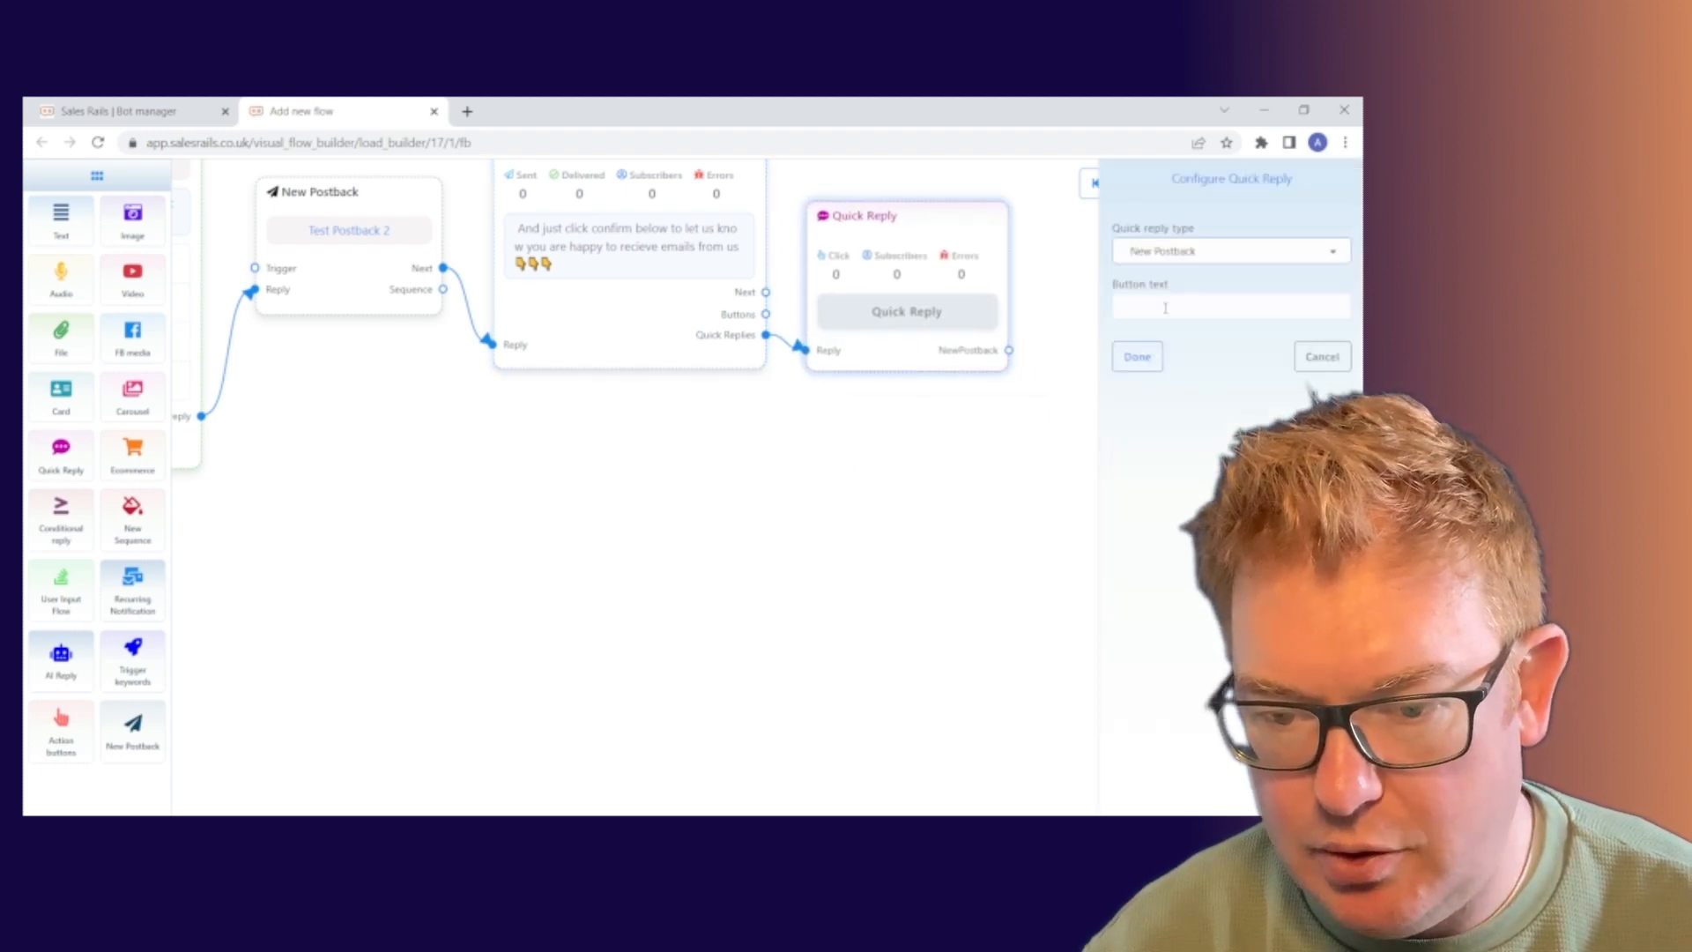
{"action": "left_click", "coordinate": [1207, 317]}
{"action": "type", "text": "Confirmed"}
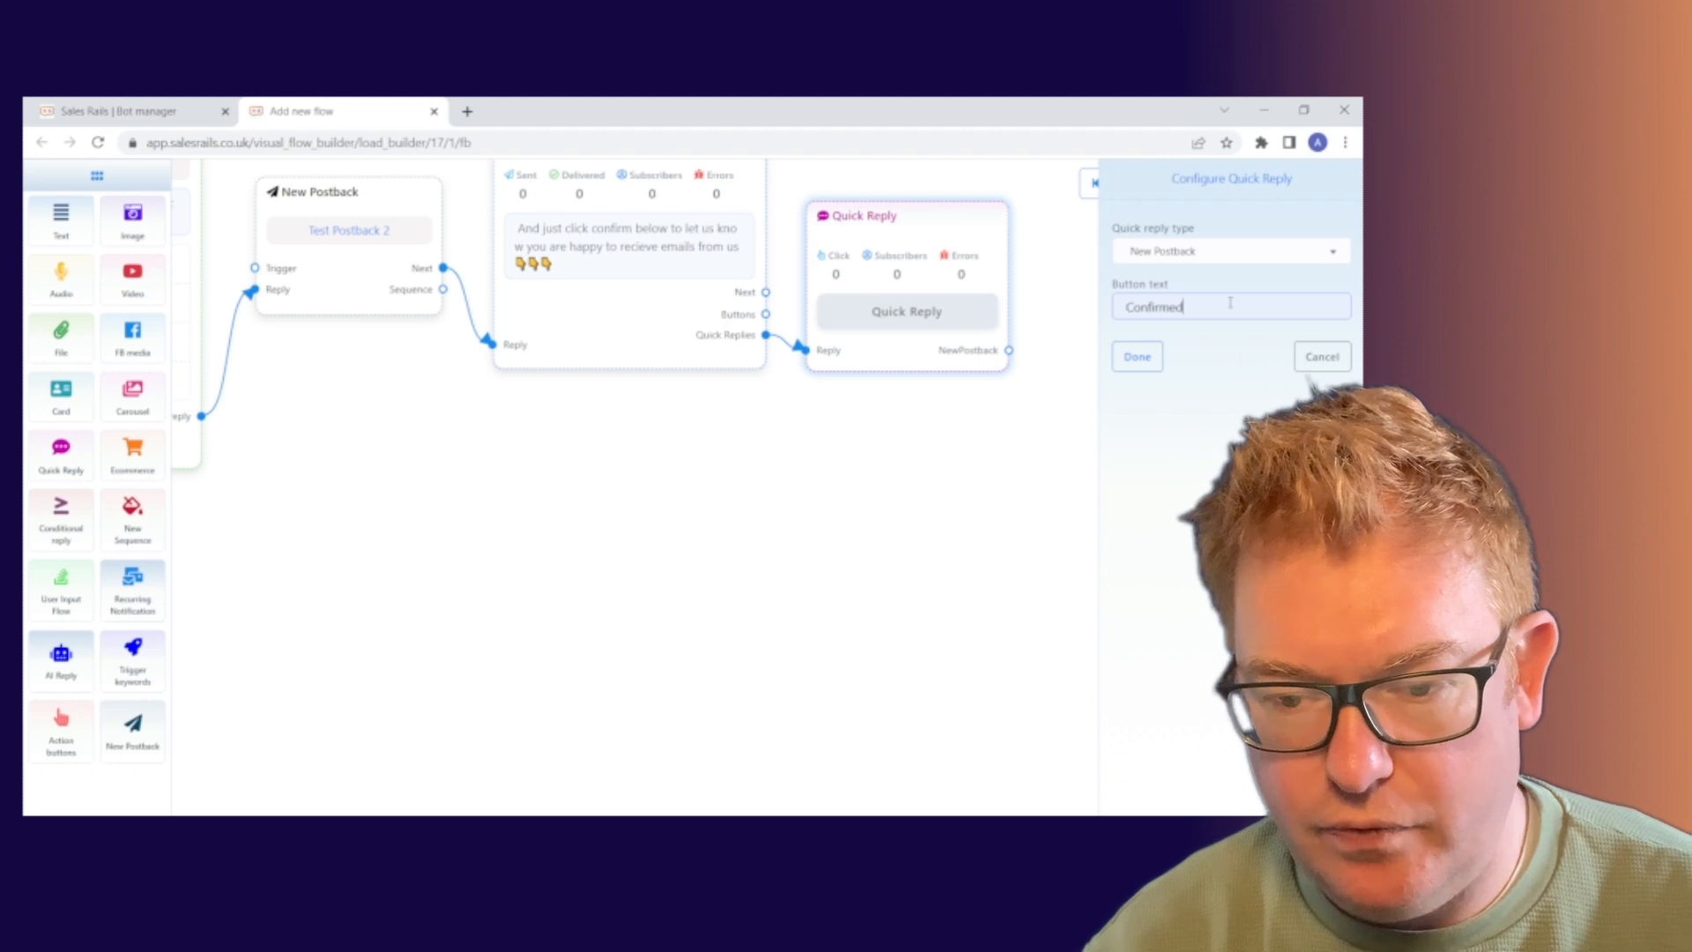
{"action": "key", "text": "BackSpace"}
{"action": "key", "text": "BackSpace"}
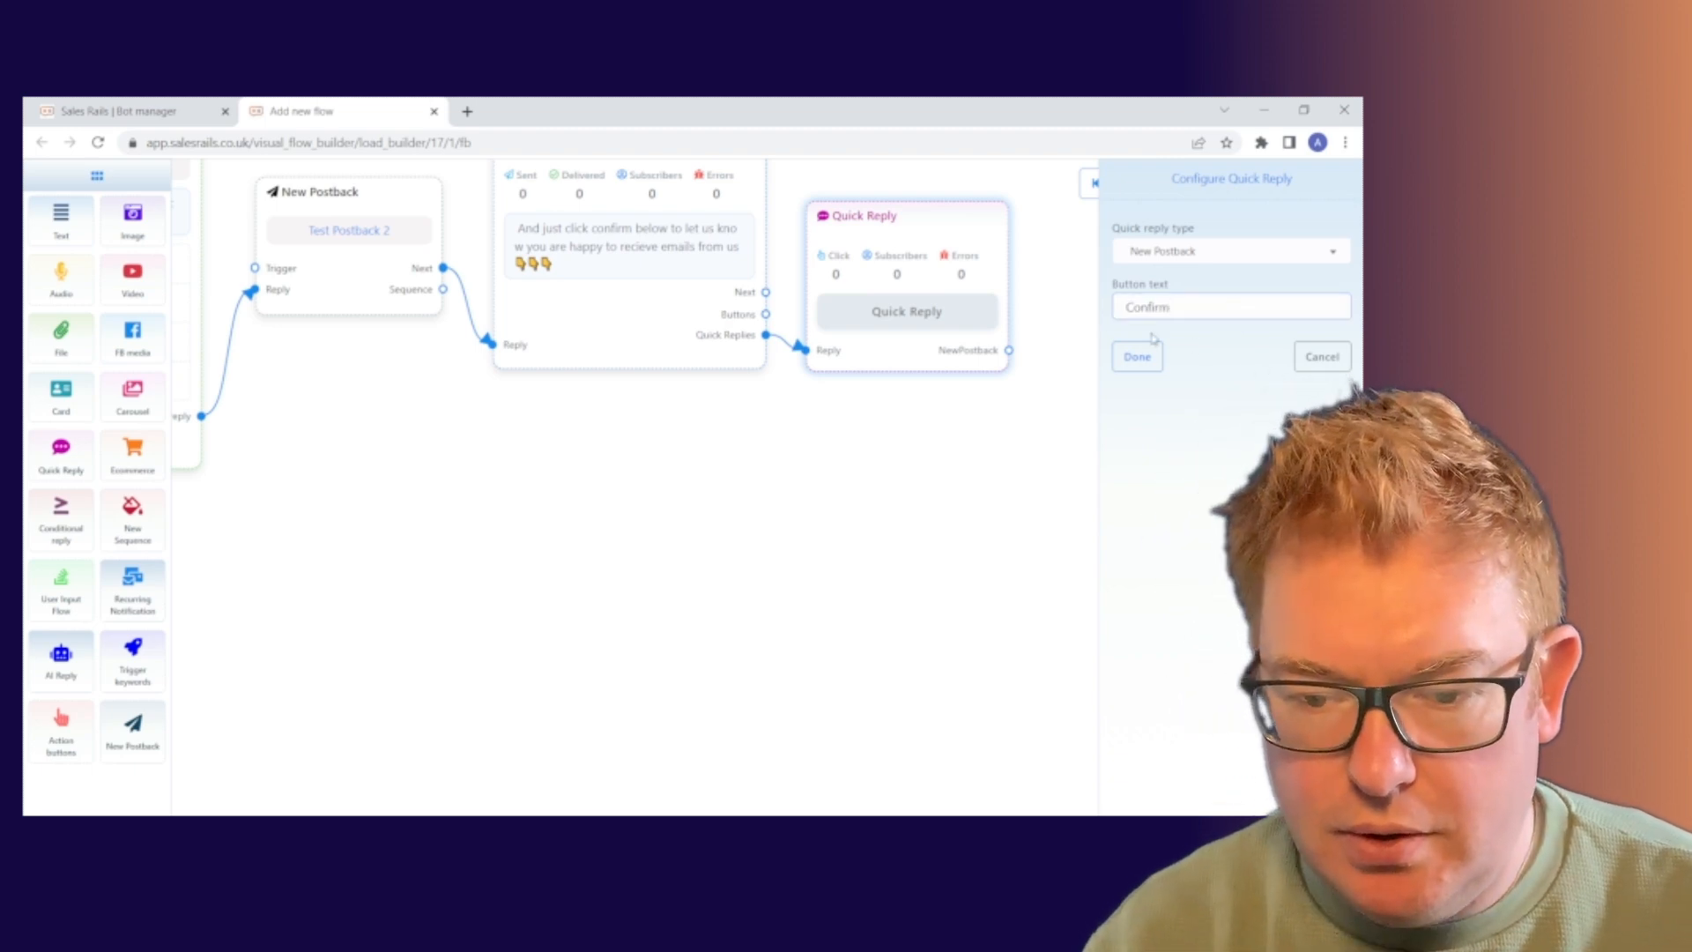
{"action": "left_click", "coordinate": [1138, 363]}
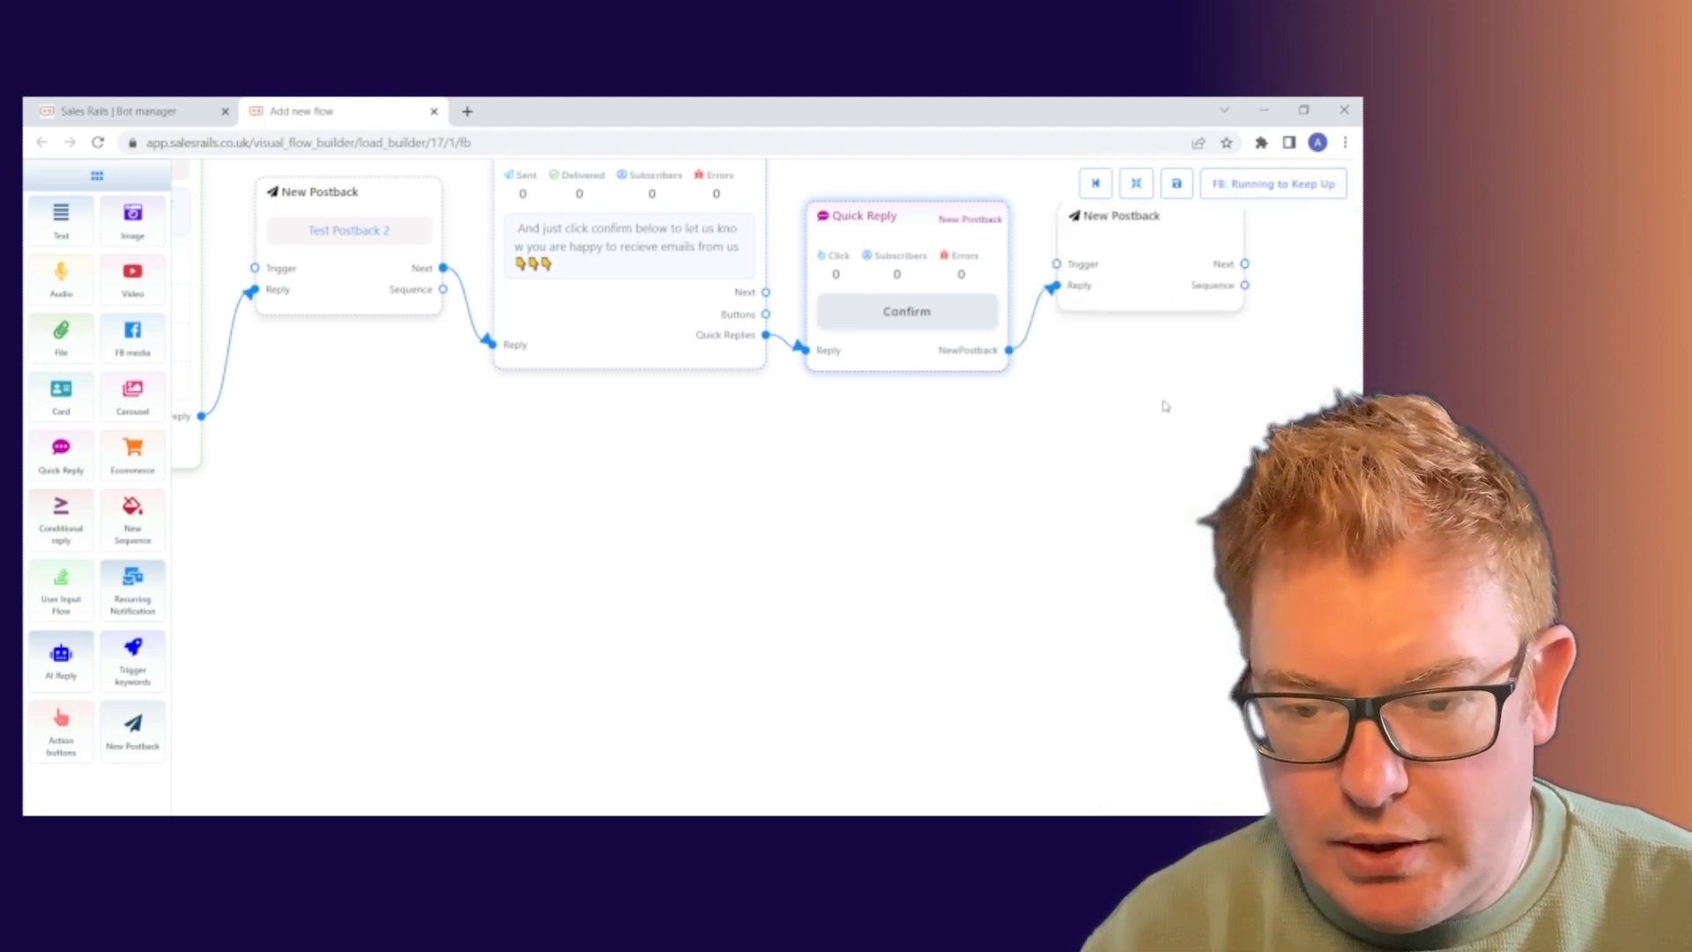
Title the quick reply's new postback 'Test Postback 3'.
{"action": "left_click_drag", "start_coordinate": [1186, 405], "coordinate": [989, 540]}
{"action": "double_click", "coordinate": [936, 374]}
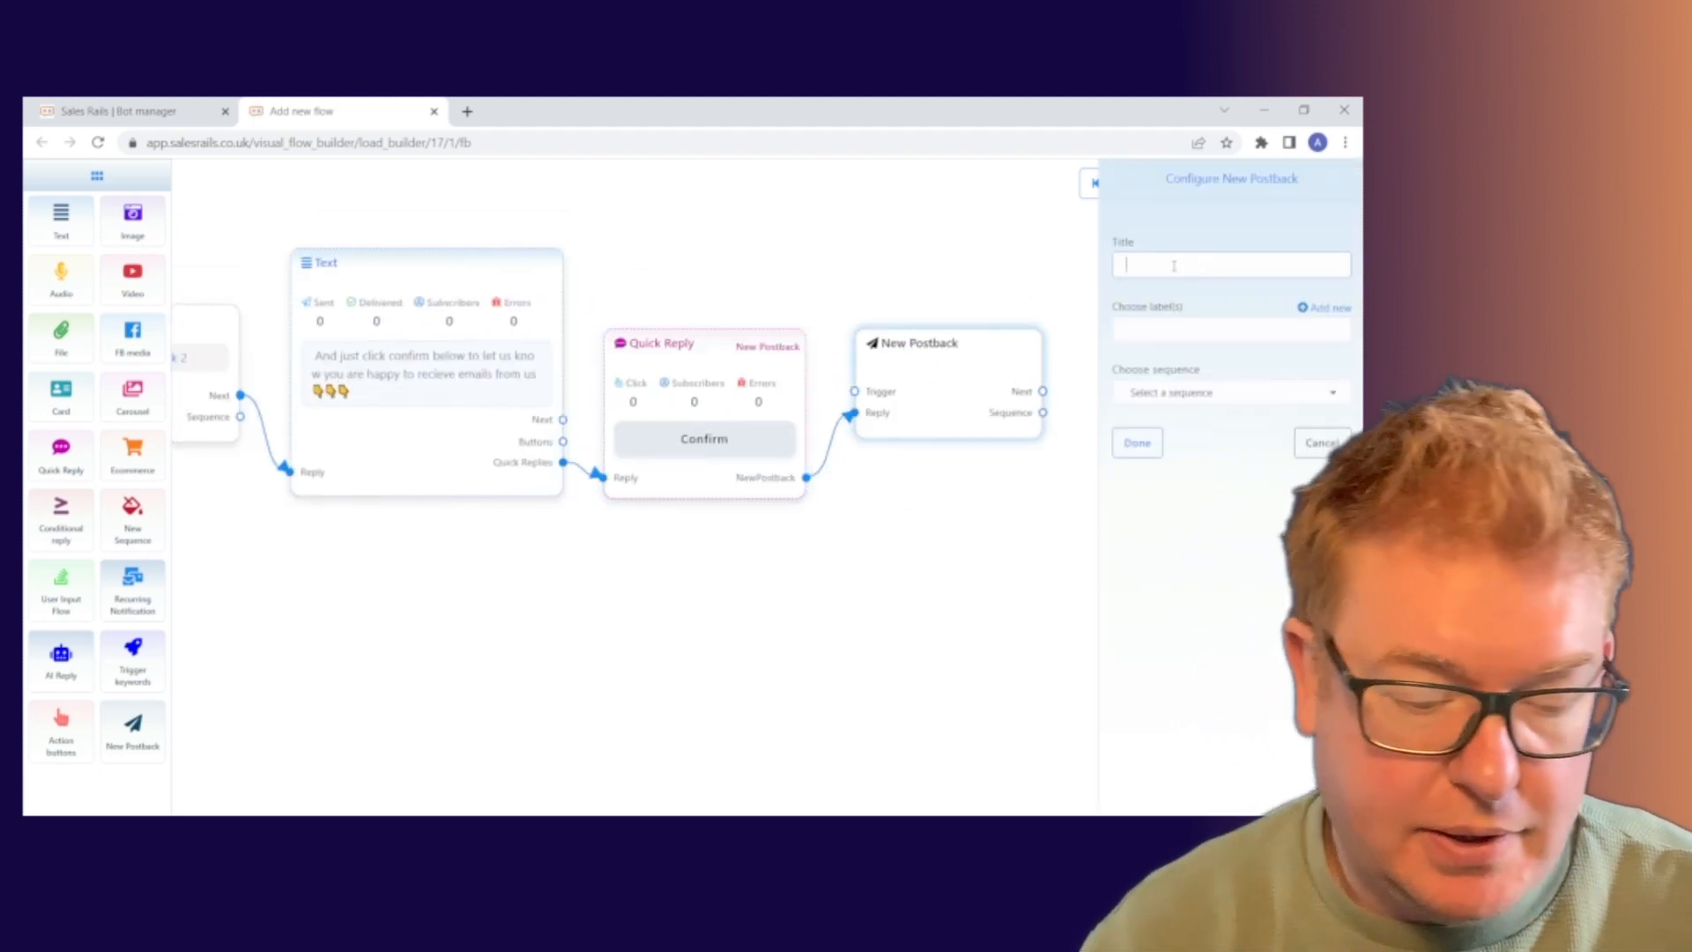
{"action": "type", "text": "Test"}
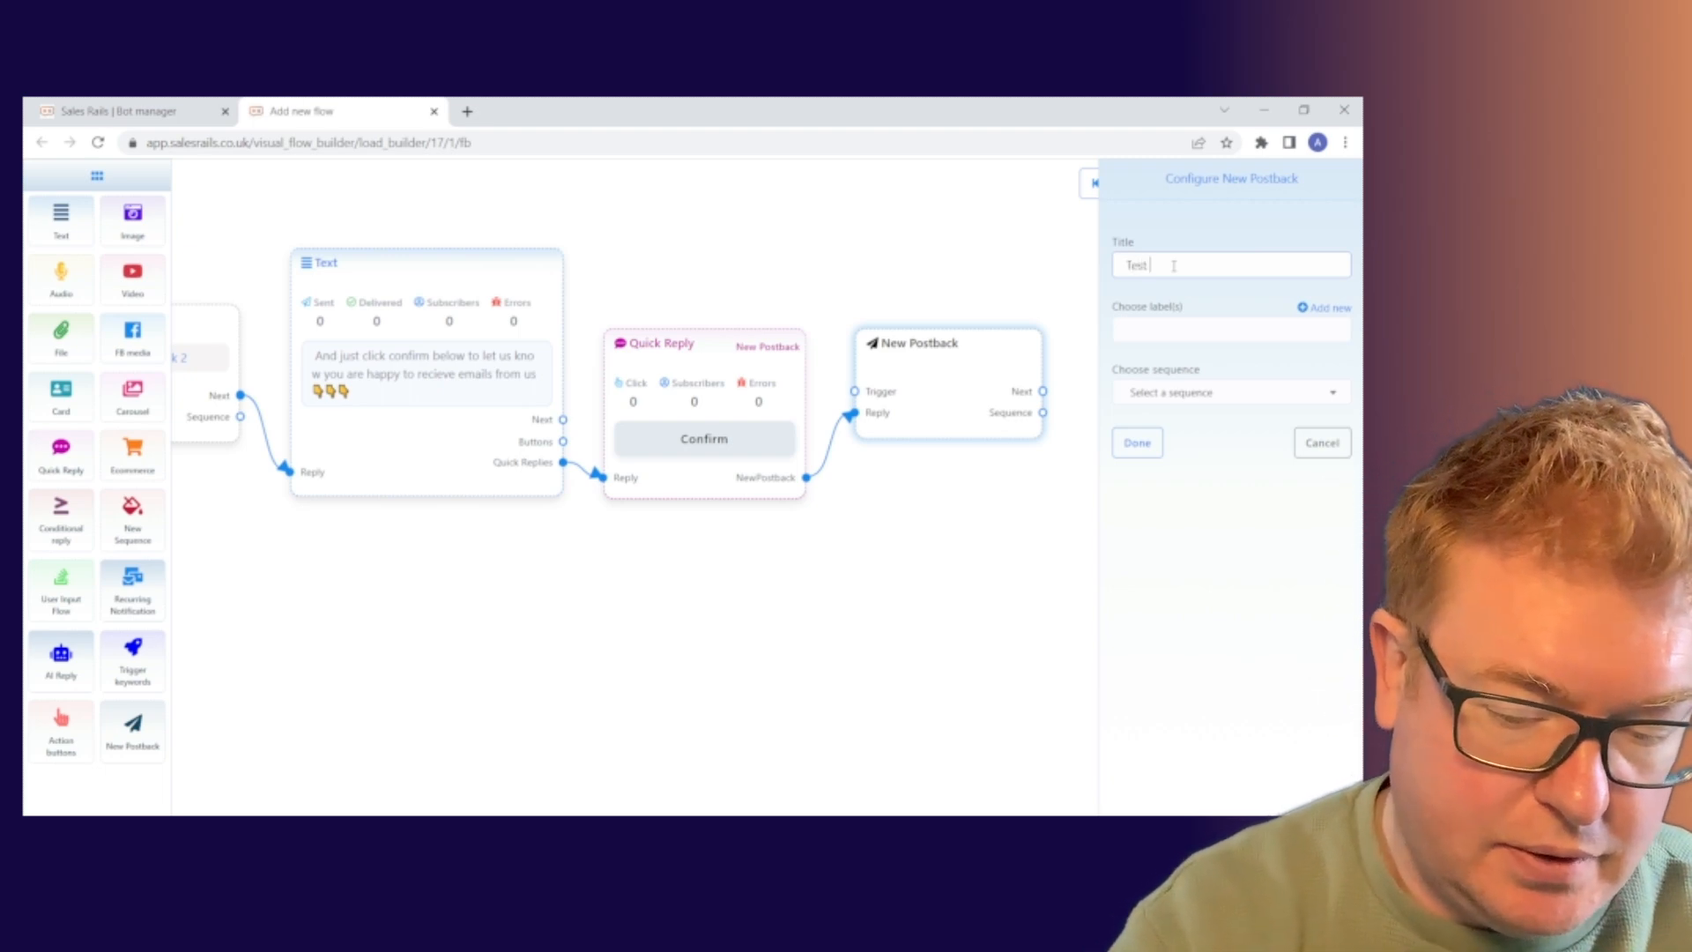
{"action": "type", "text": " P"}
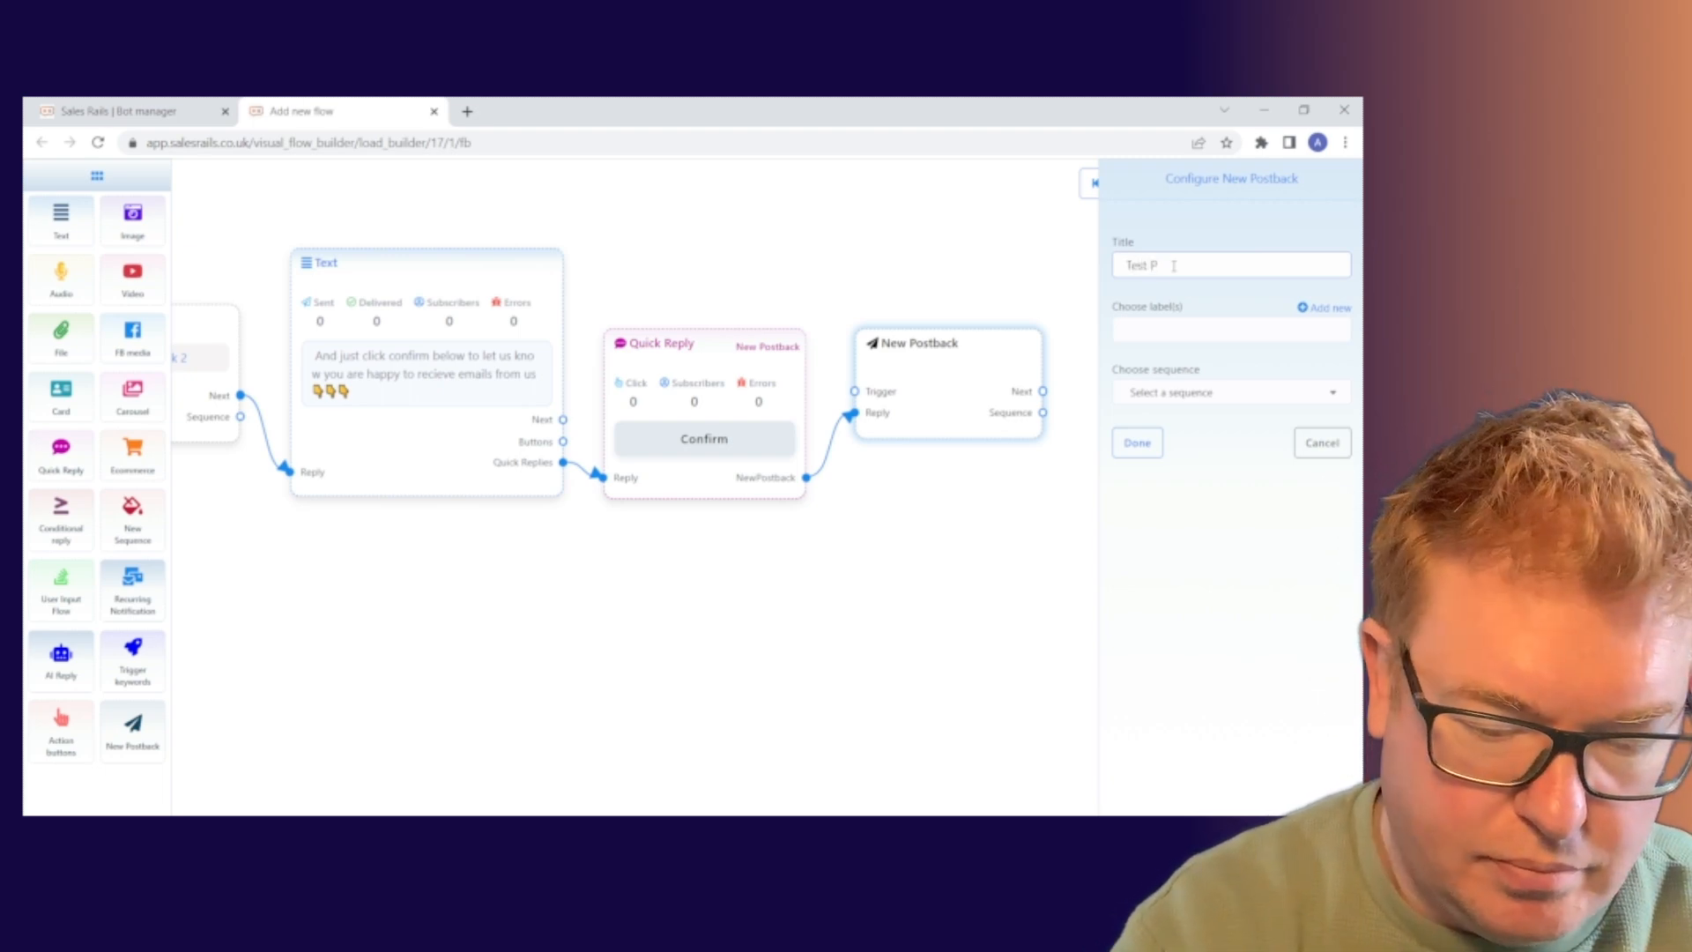
{"action": "type", "text": "ostback 3"}
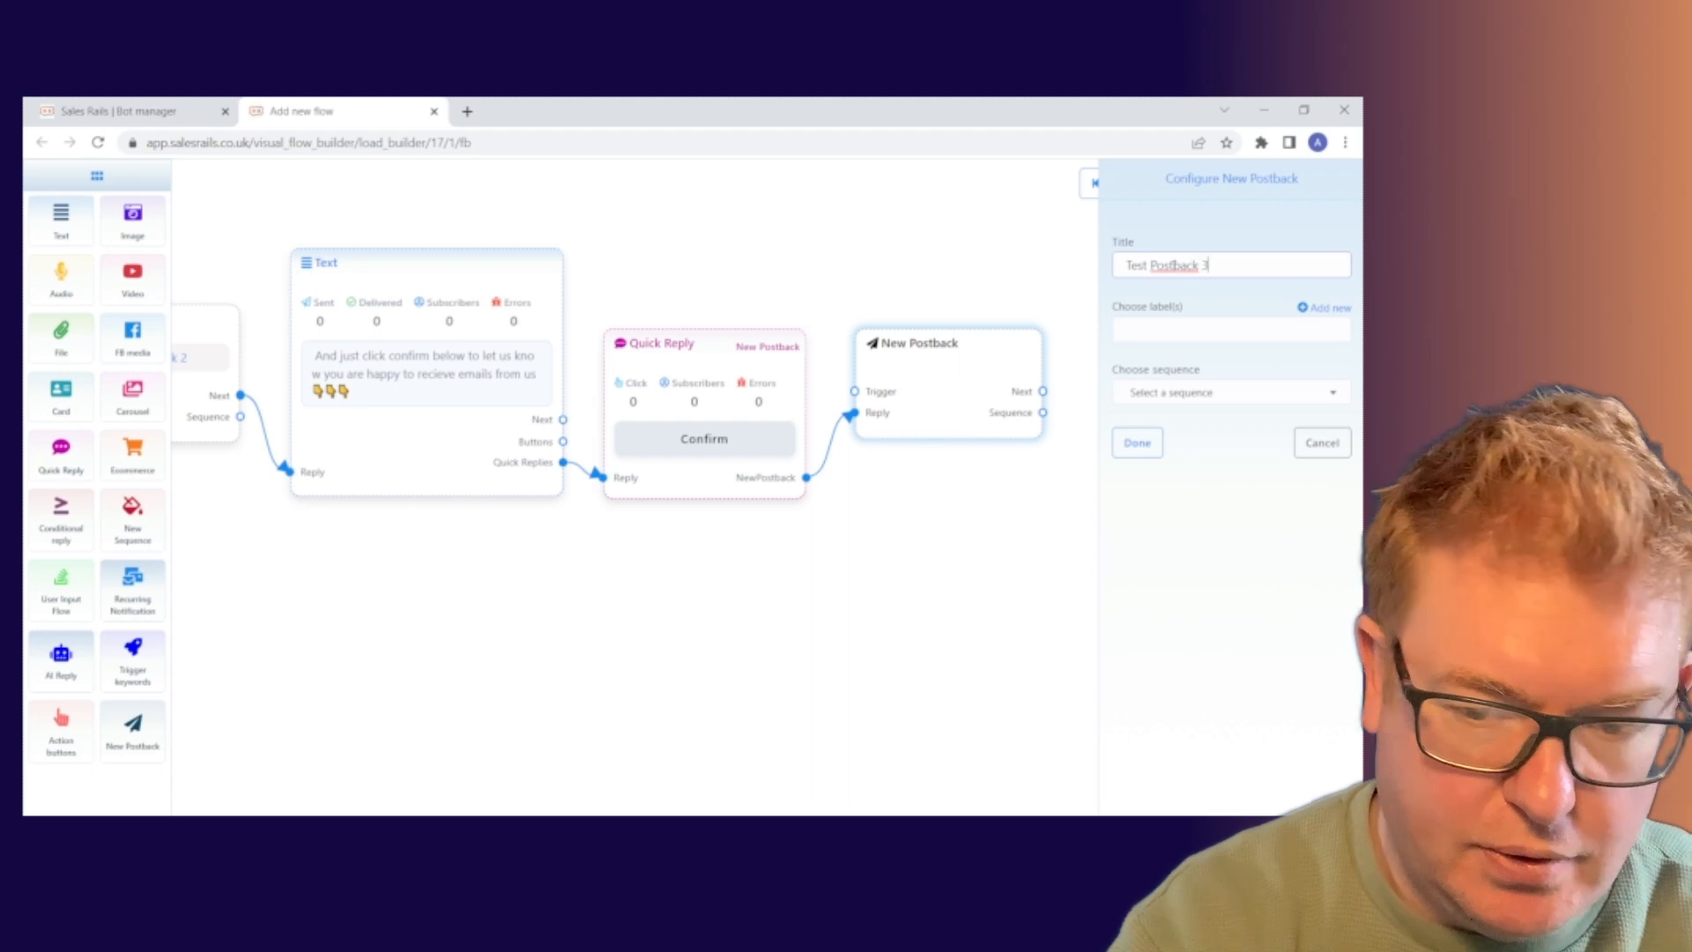
{"action": "left_click", "coordinate": [1137, 443]}
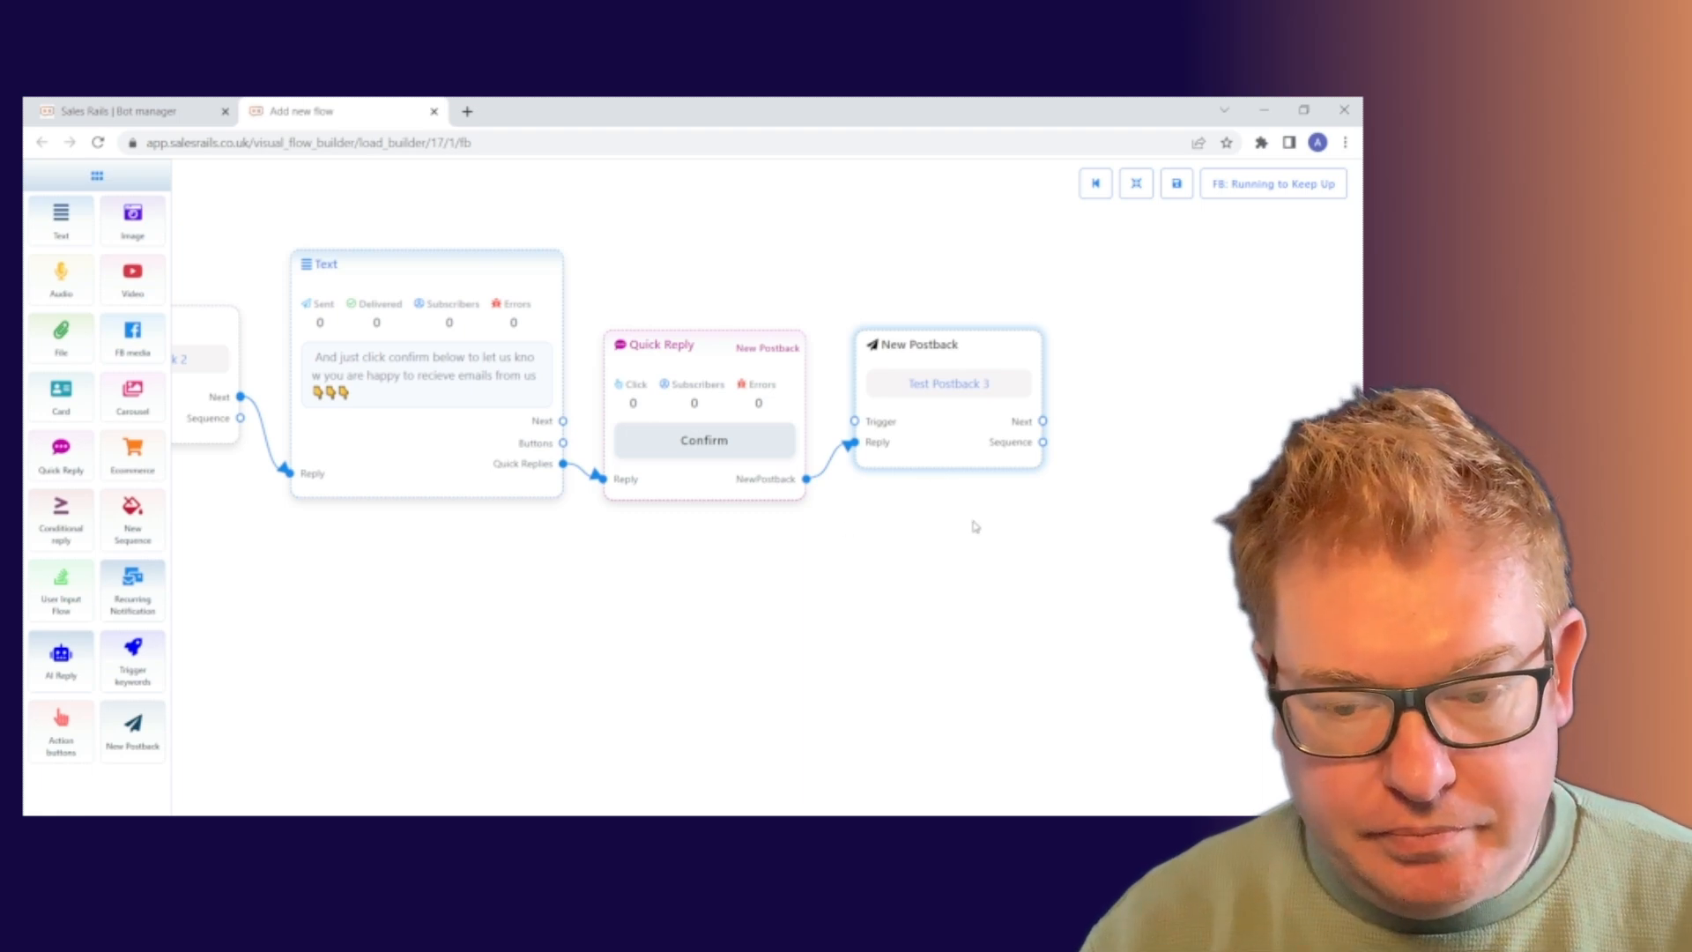
Add a Text step after Test Postback 3, then delete the misplaced node.
{"action": "left_click_drag", "start_coordinate": [291, 559], "coordinate": [297, 504]}
{"action": "left_click_drag", "start_coordinate": [1066, 495], "coordinate": [922, 511]}
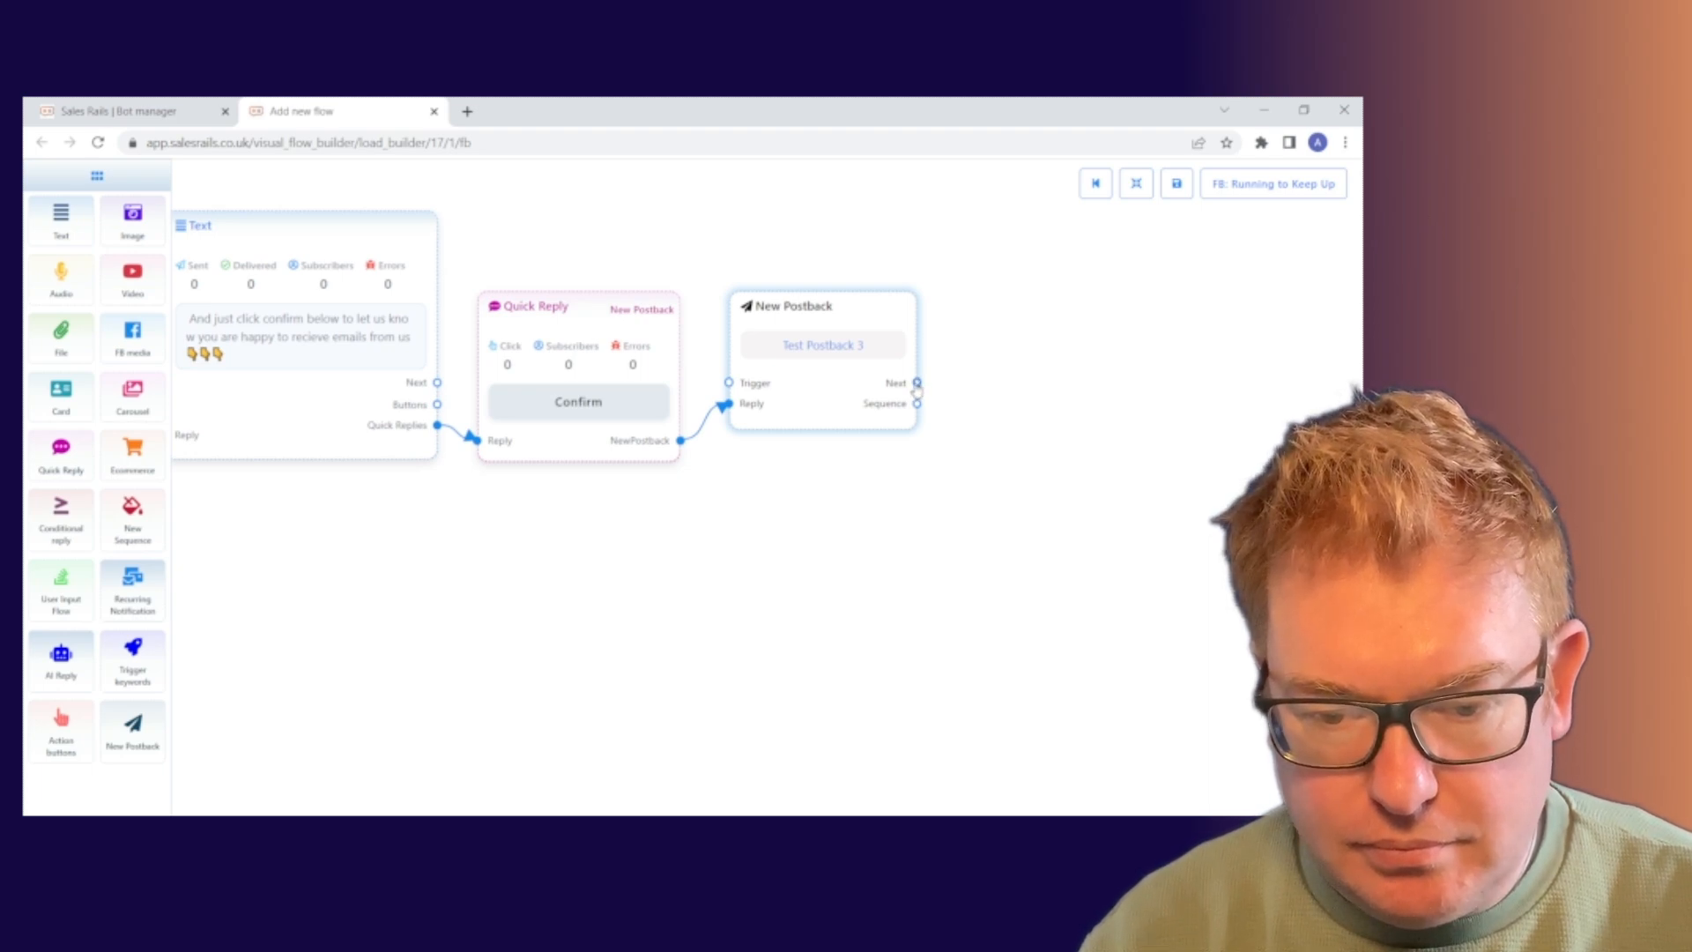
{"action": "left_click_drag", "start_coordinate": [917, 385], "coordinate": [992, 362]}
{"action": "left_click", "coordinate": [1065, 378]}
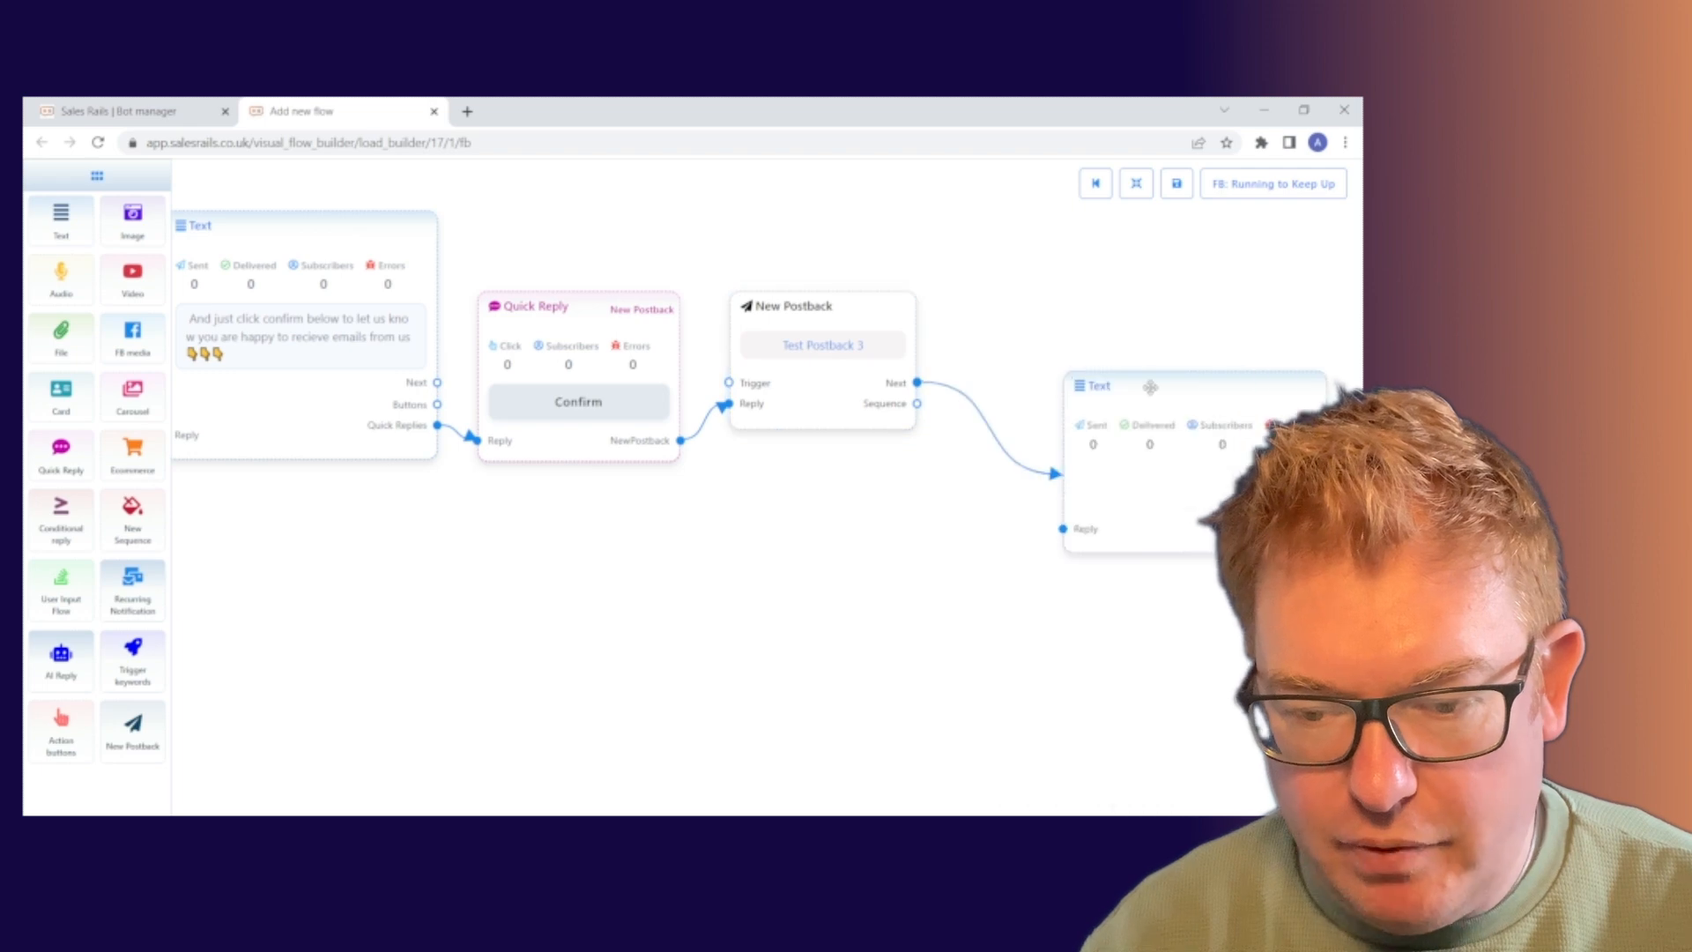
{"action": "left_click_drag", "start_coordinate": [1150, 387], "coordinate": [1083, 310]}
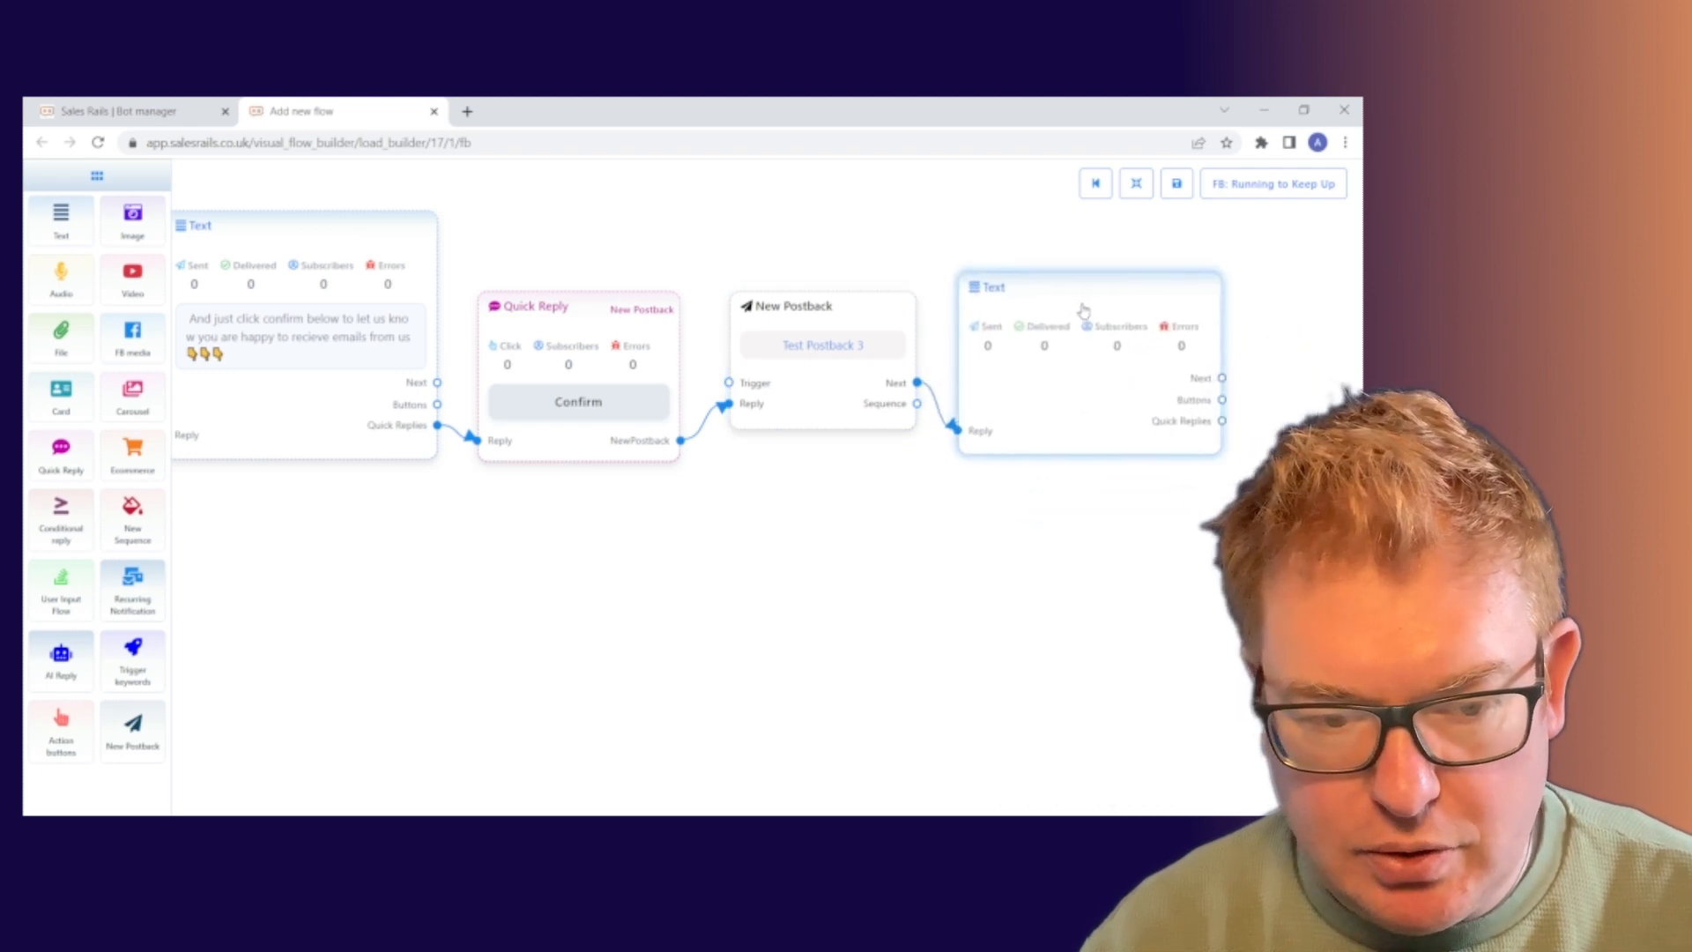
{"action": "right_click", "coordinate": [1073, 401]}
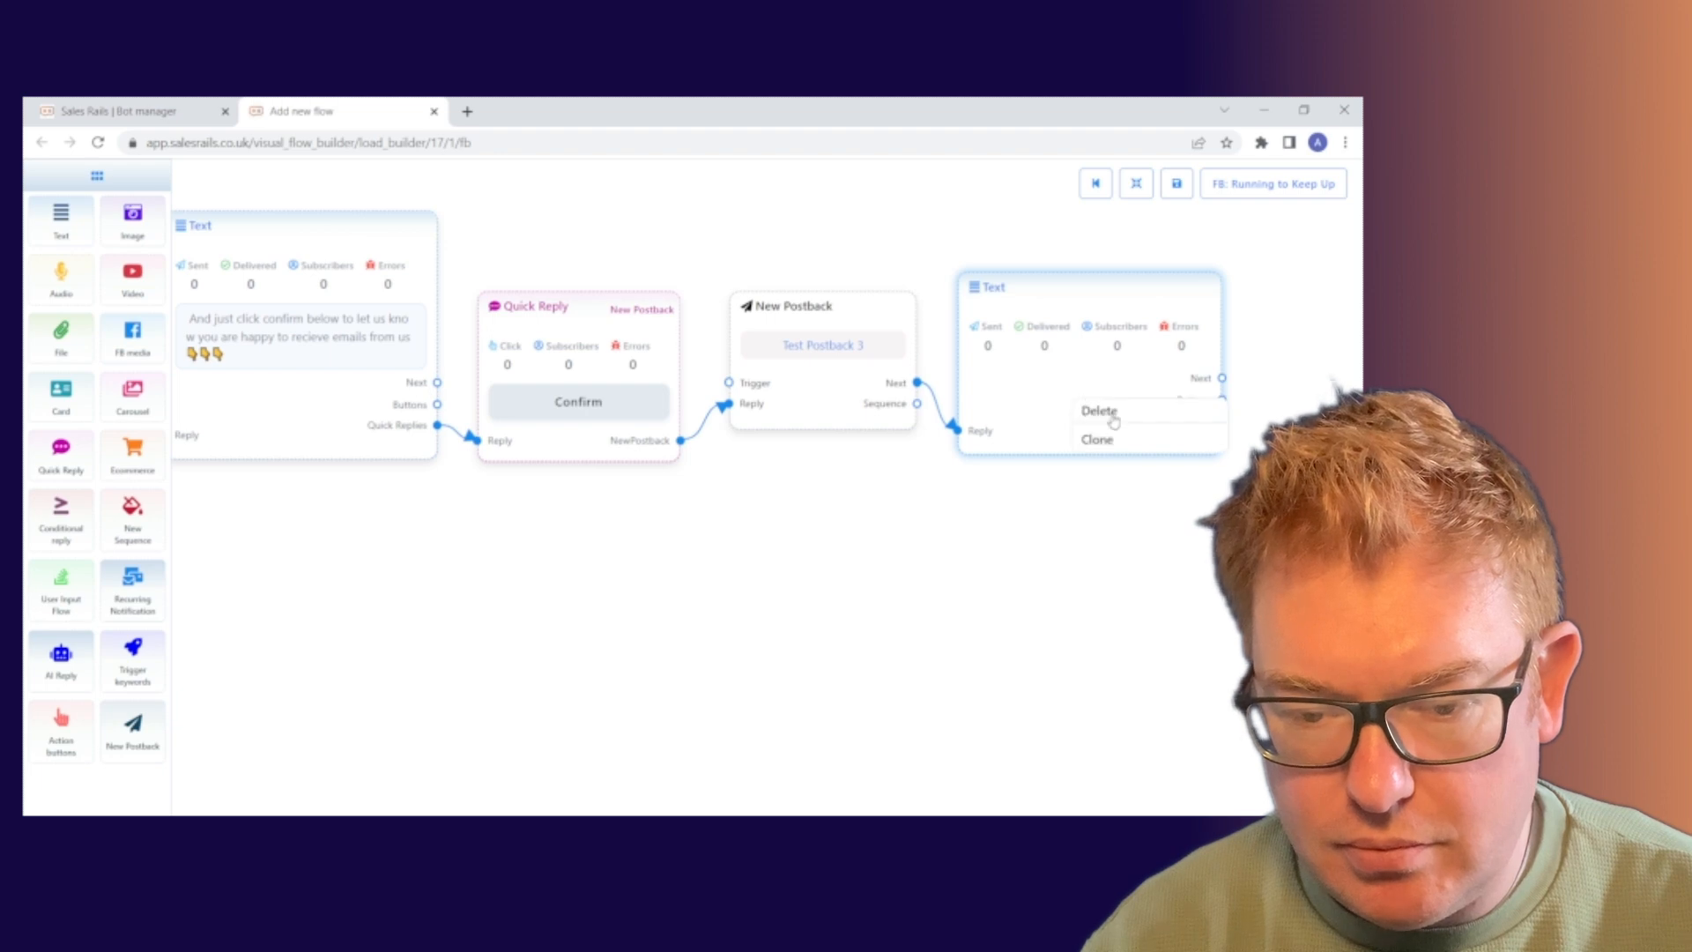
{"action": "left_click", "coordinate": [1098, 412]}
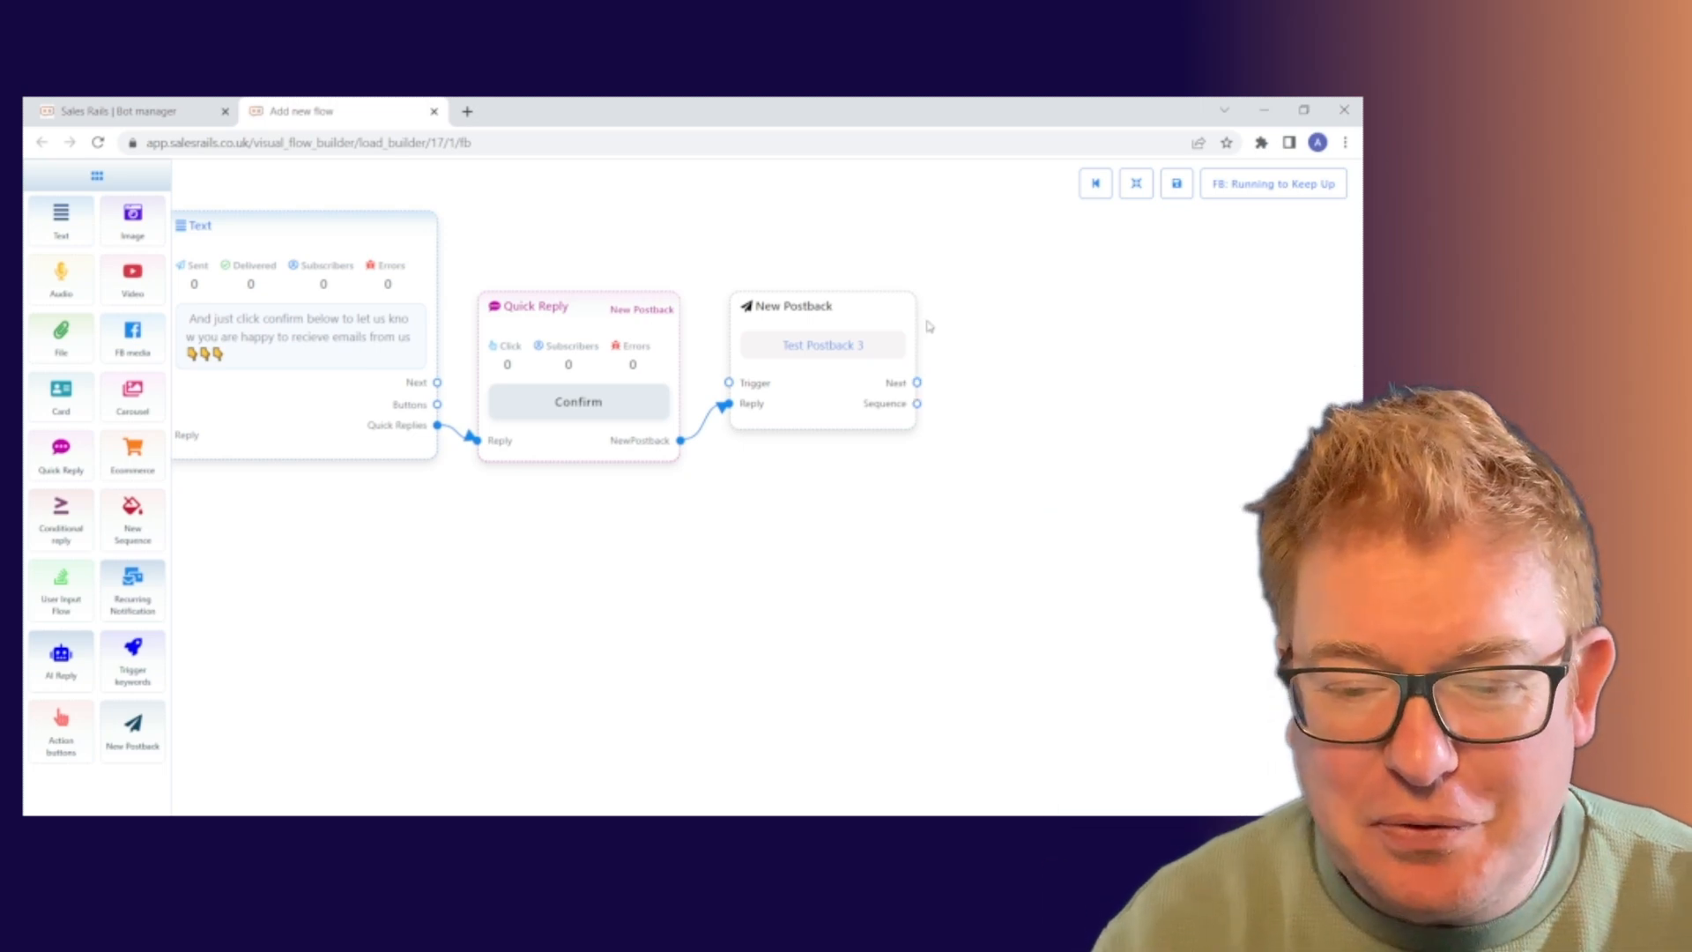
Link a fresh Text step after Test Postback 3 and open its message settings.
{"action": "left_click_drag", "start_coordinate": [917, 383], "coordinate": [1035, 362]}
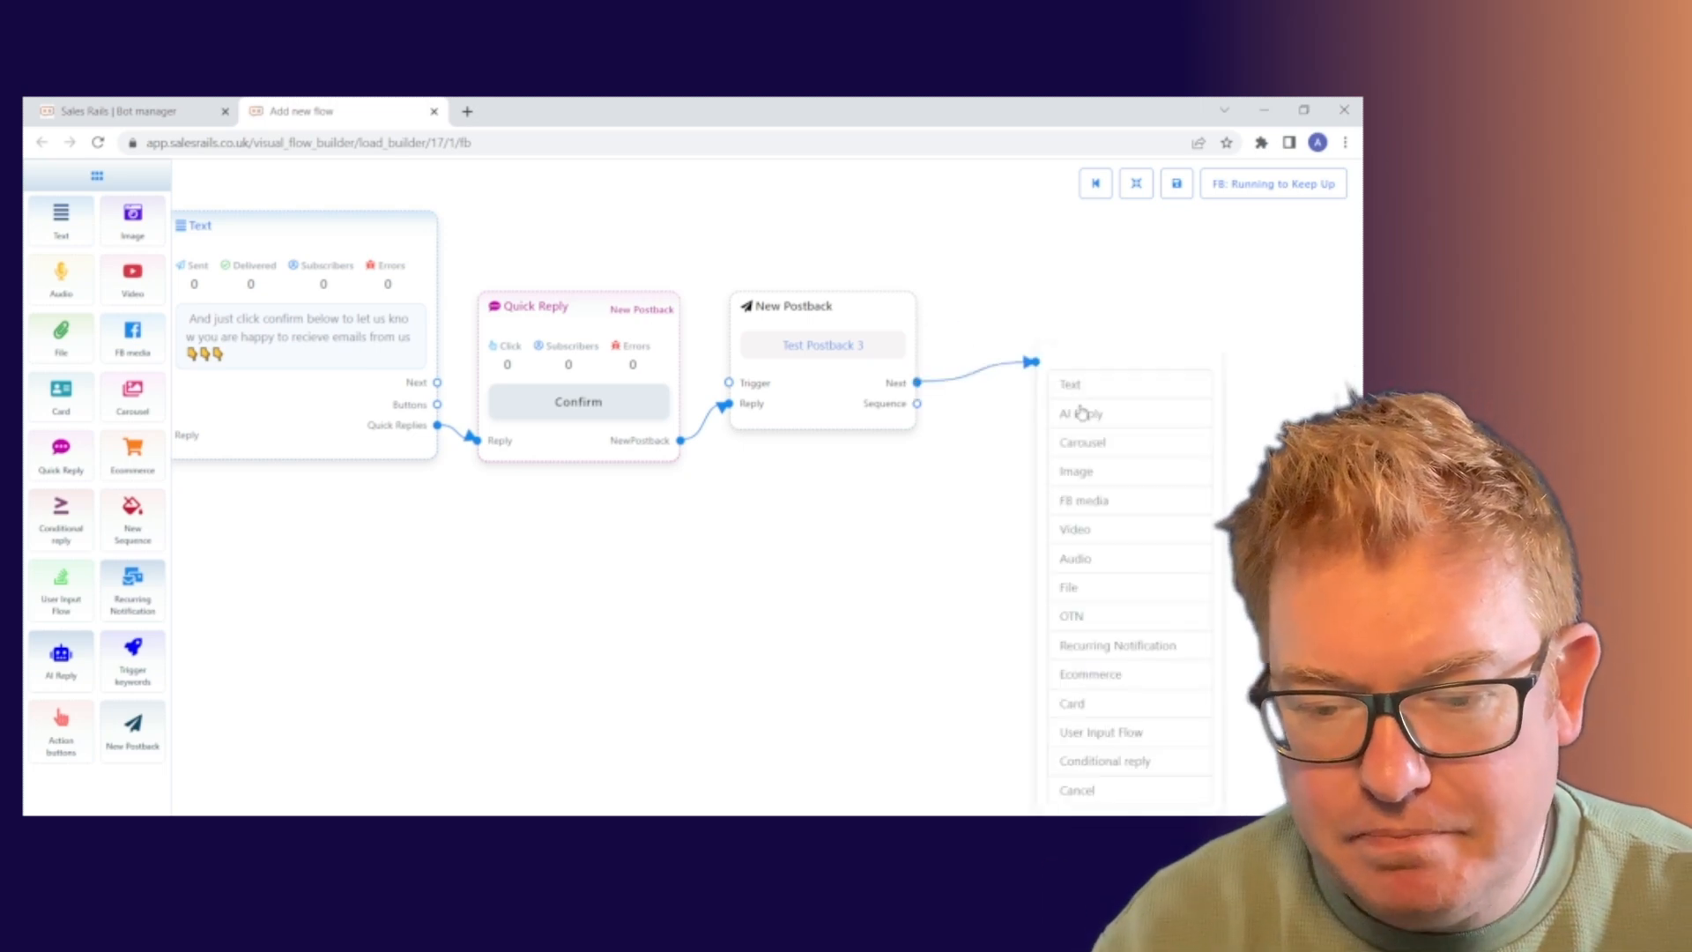
{"action": "left_click", "coordinate": [1102, 390]}
{"action": "left_click_drag", "start_coordinate": [1199, 434], "coordinate": [1099, 318]}
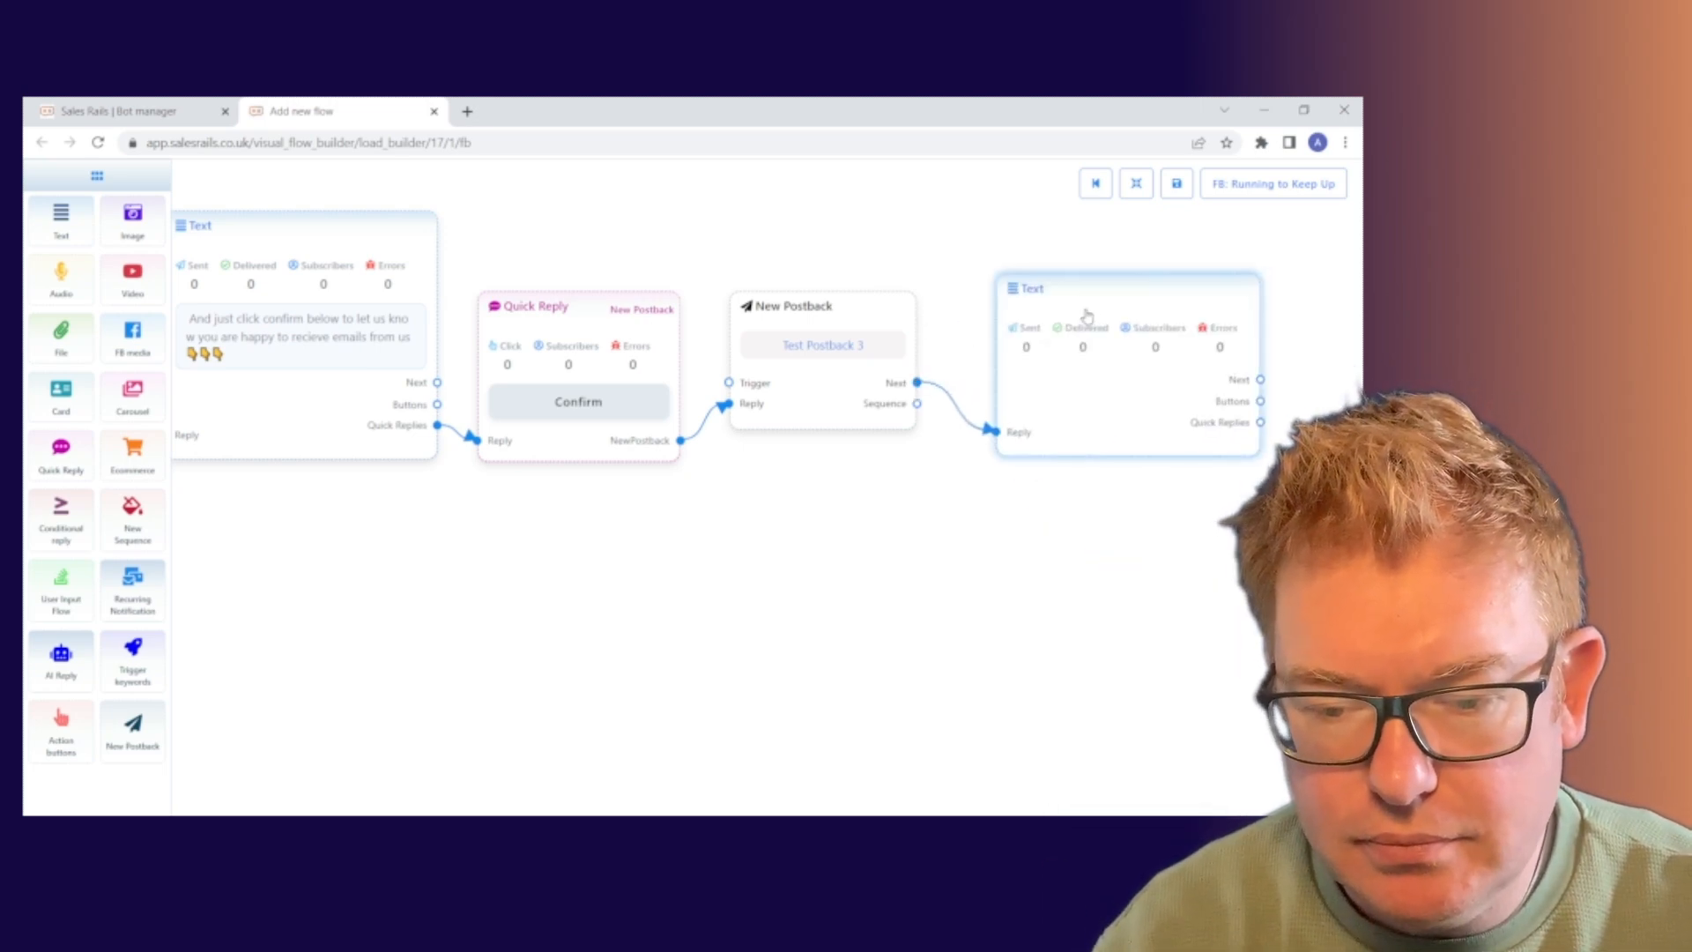
{"action": "double_click", "coordinate": [1105, 344]}
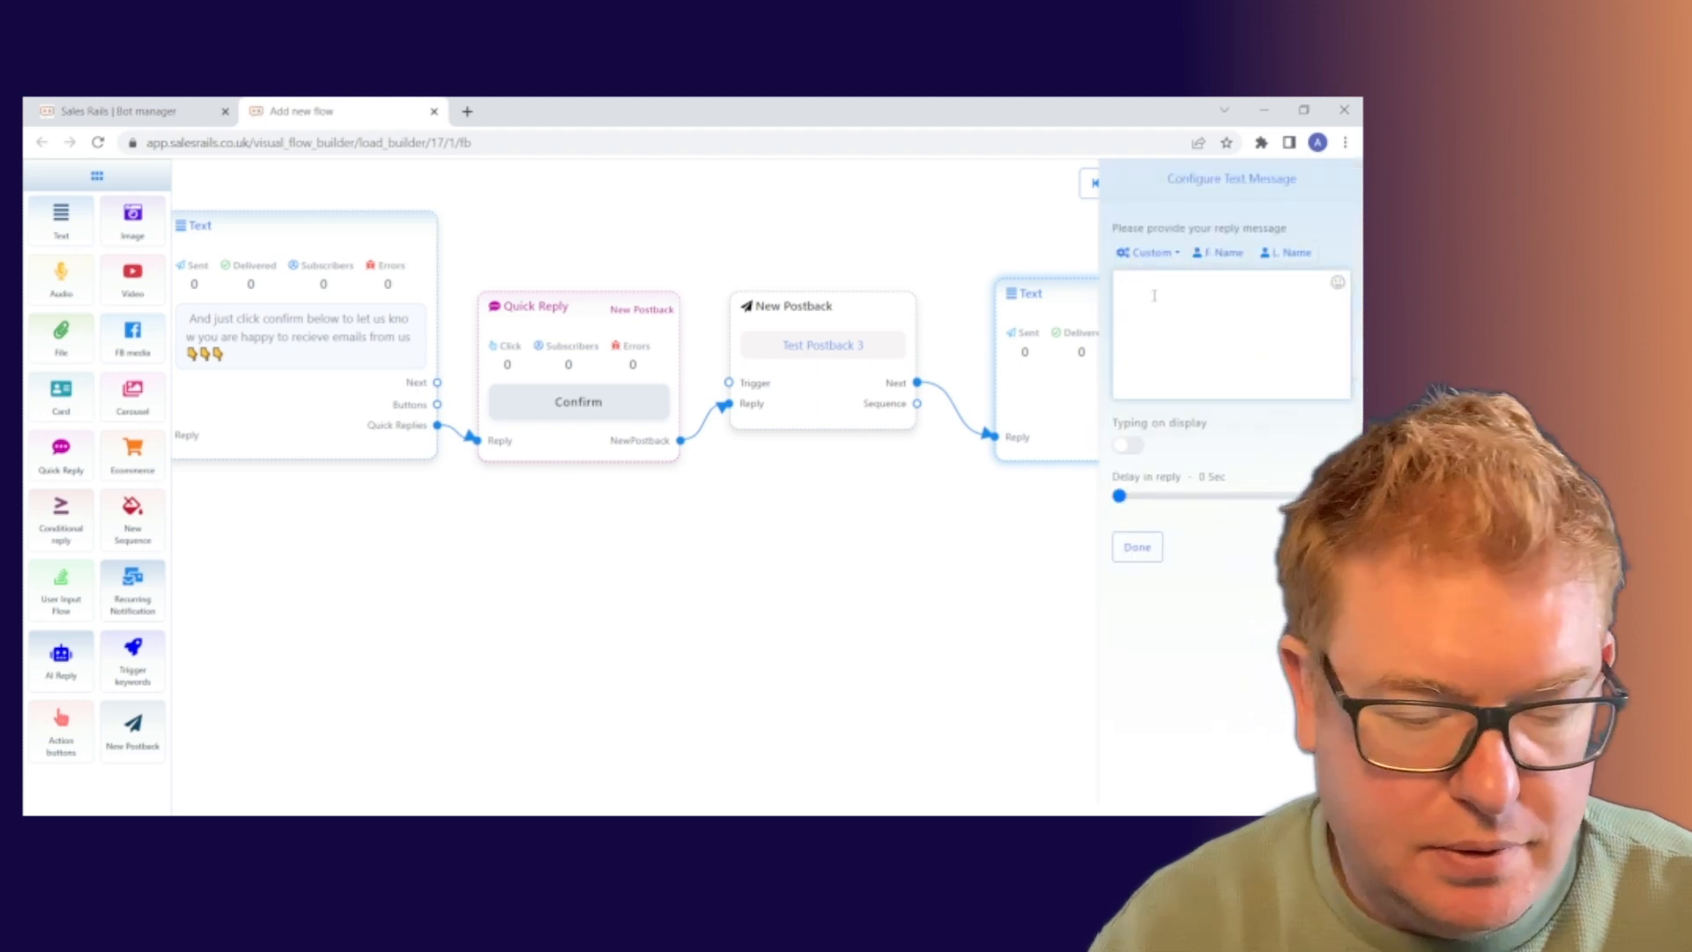
Write the reply 'Thanks so much- check your inbox for meails coming from' followed by the sender's e-mail address.
{"action": "type", "text": "T"}
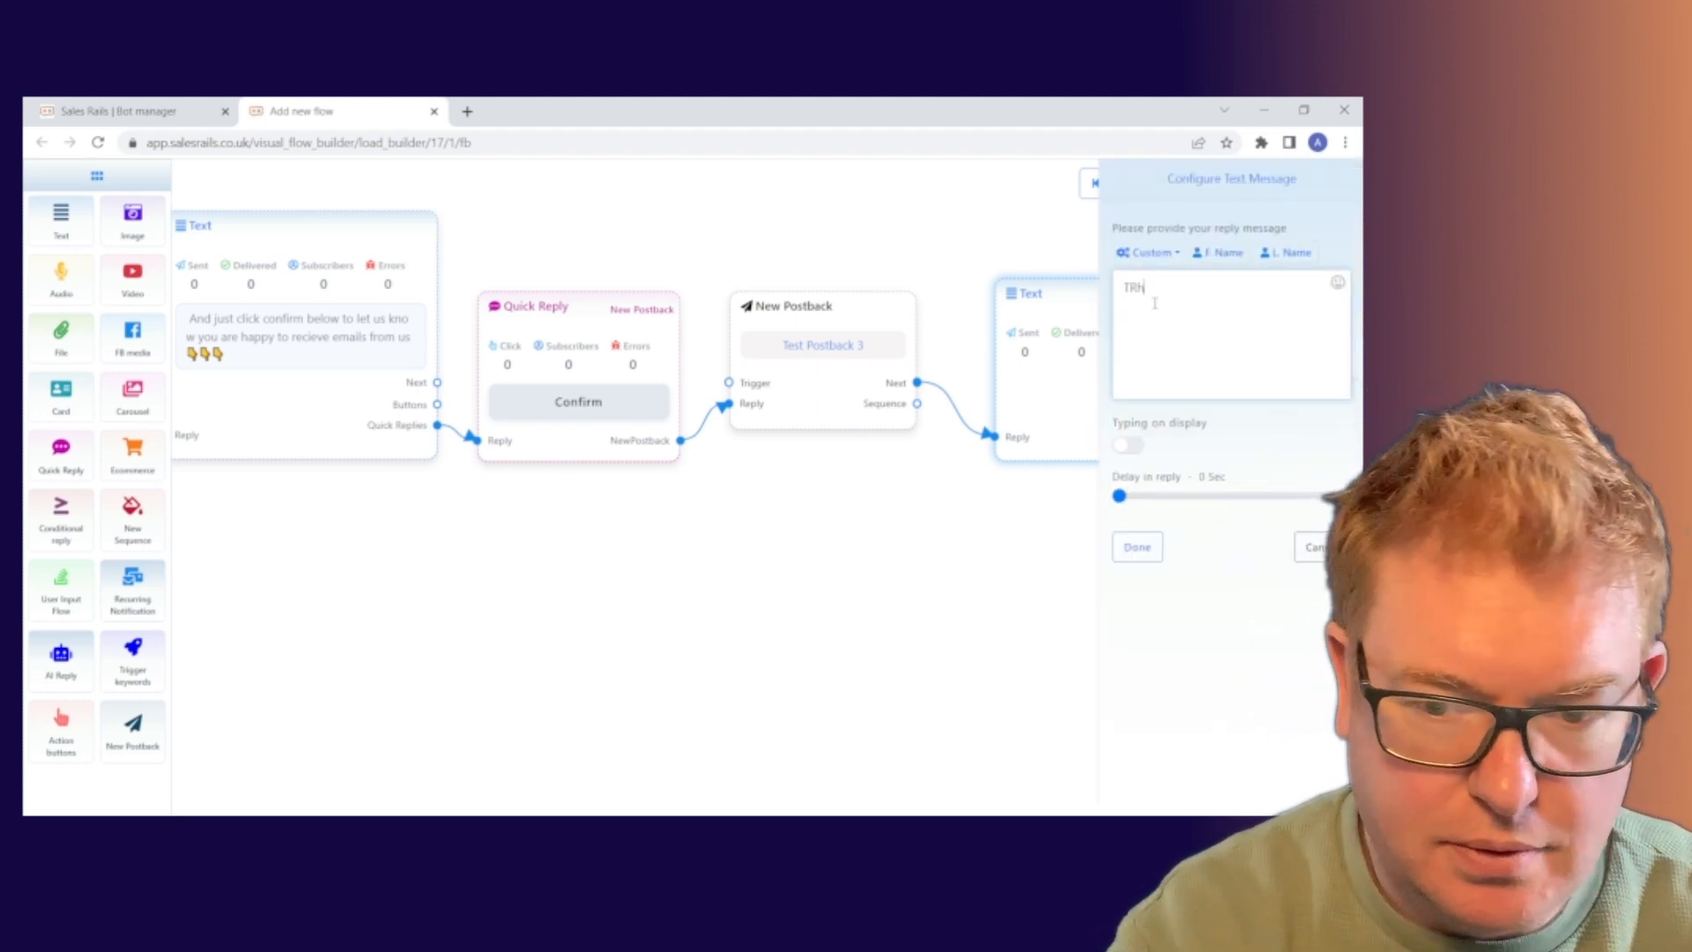
{"action": "type", "text": "hanks"}
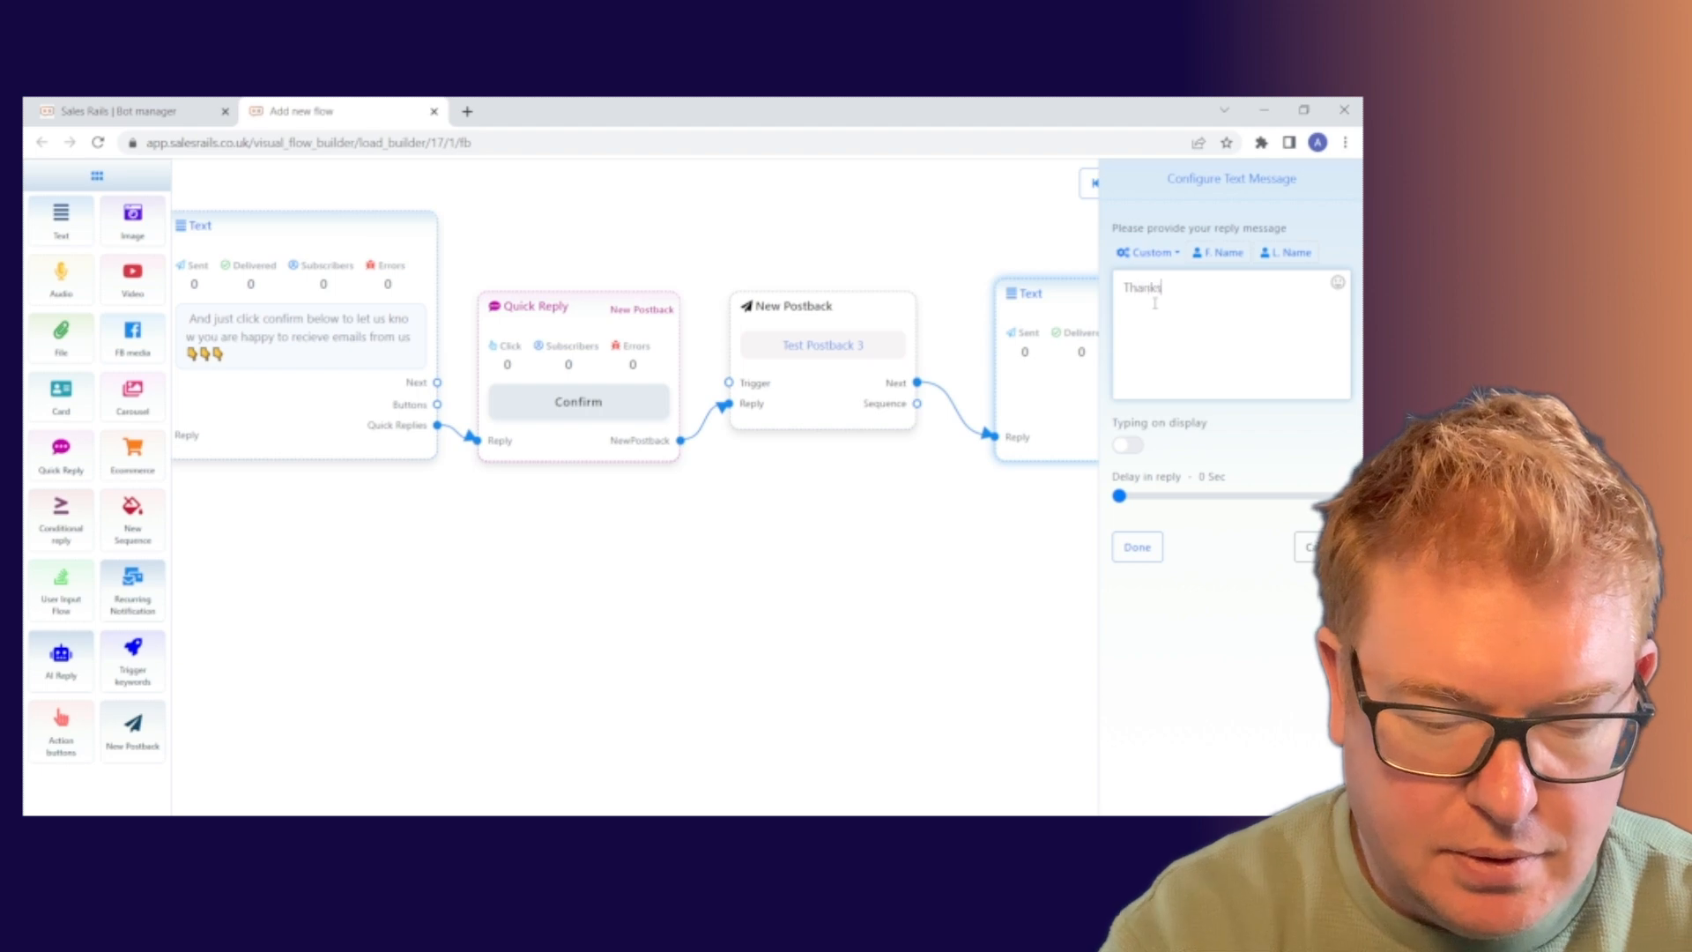
{"action": "type", "text": " so much"}
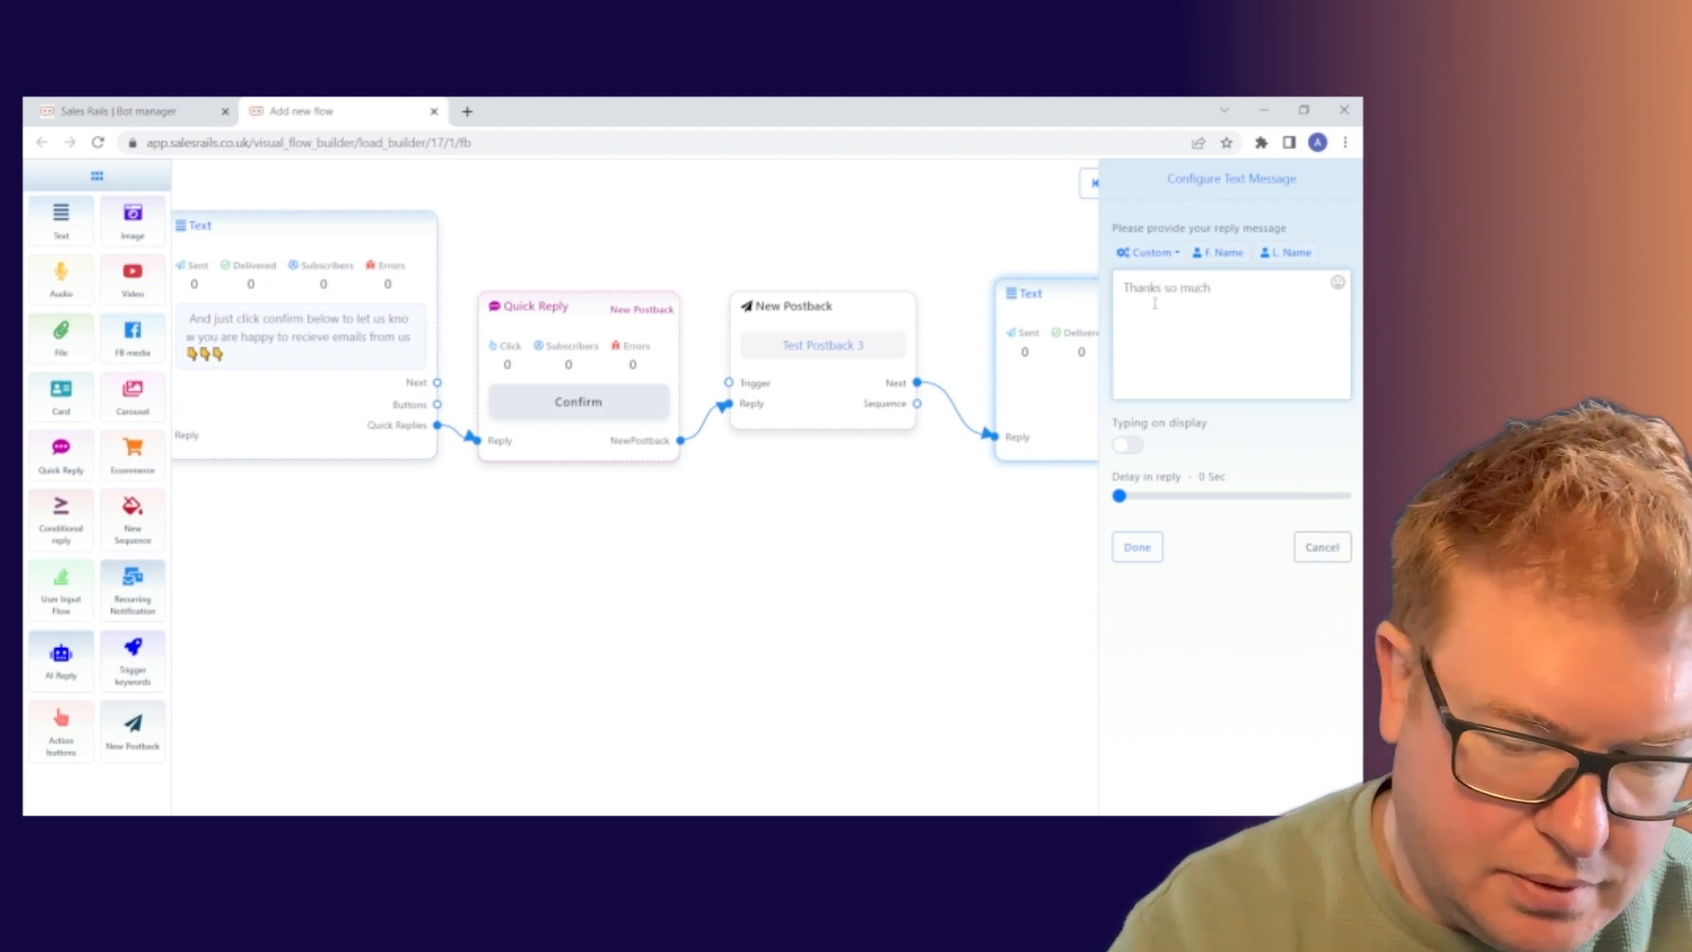
{"action": "type", "text": "- check yo"}
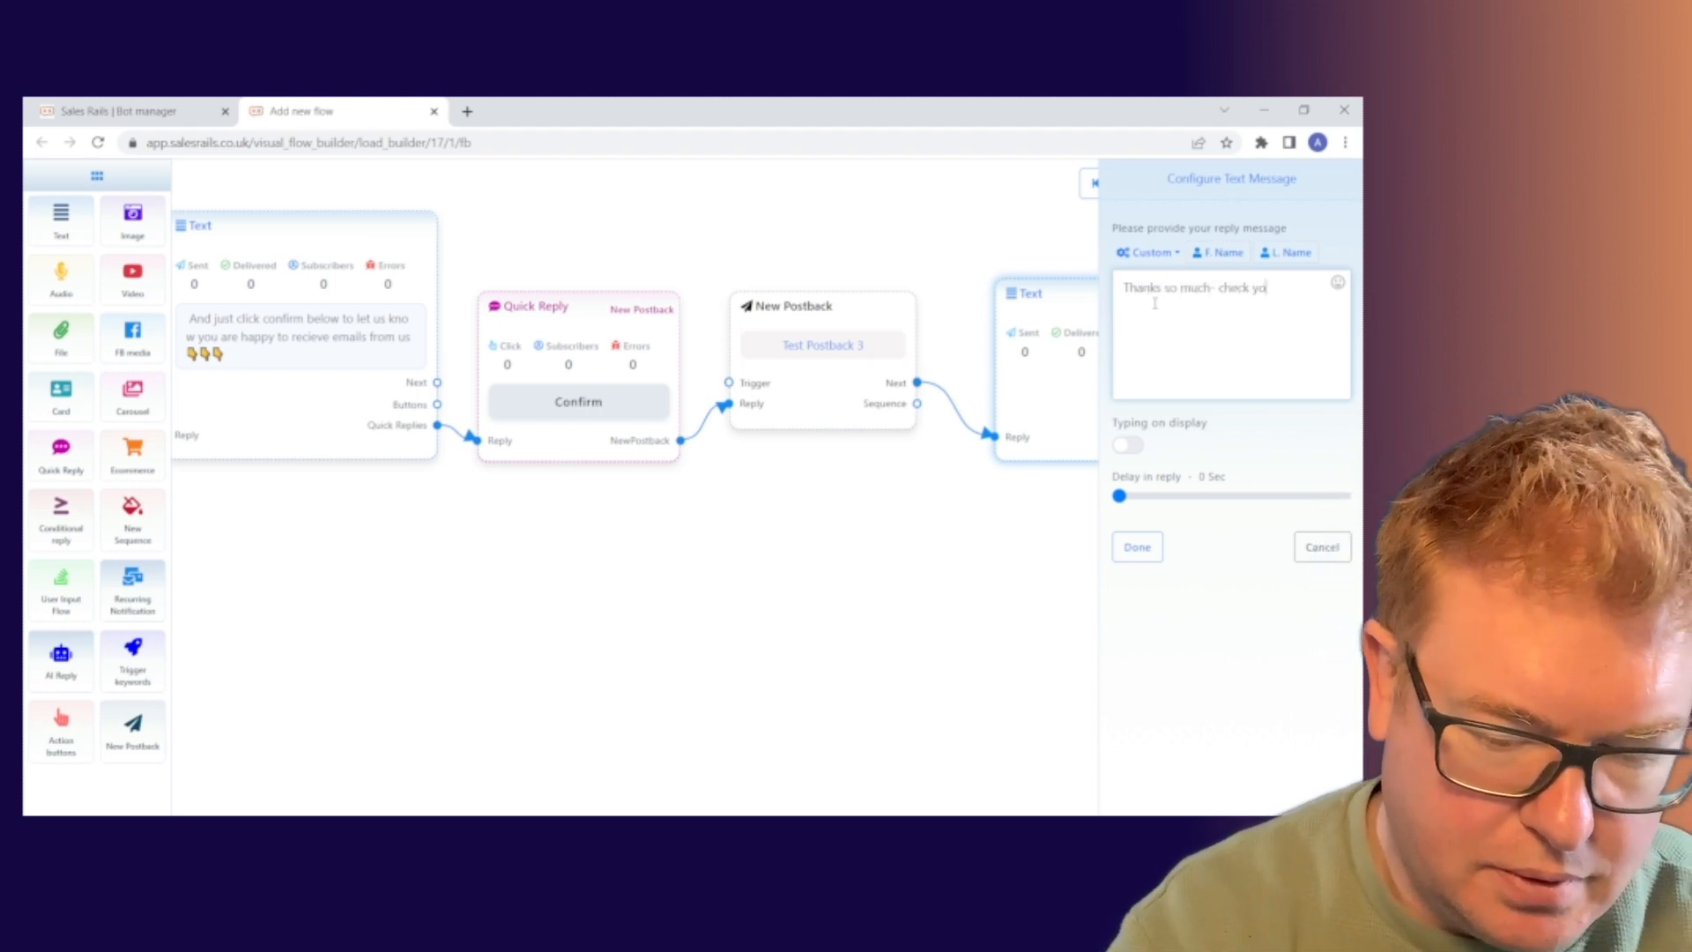
{"action": "type", "text": "ur inbox"}
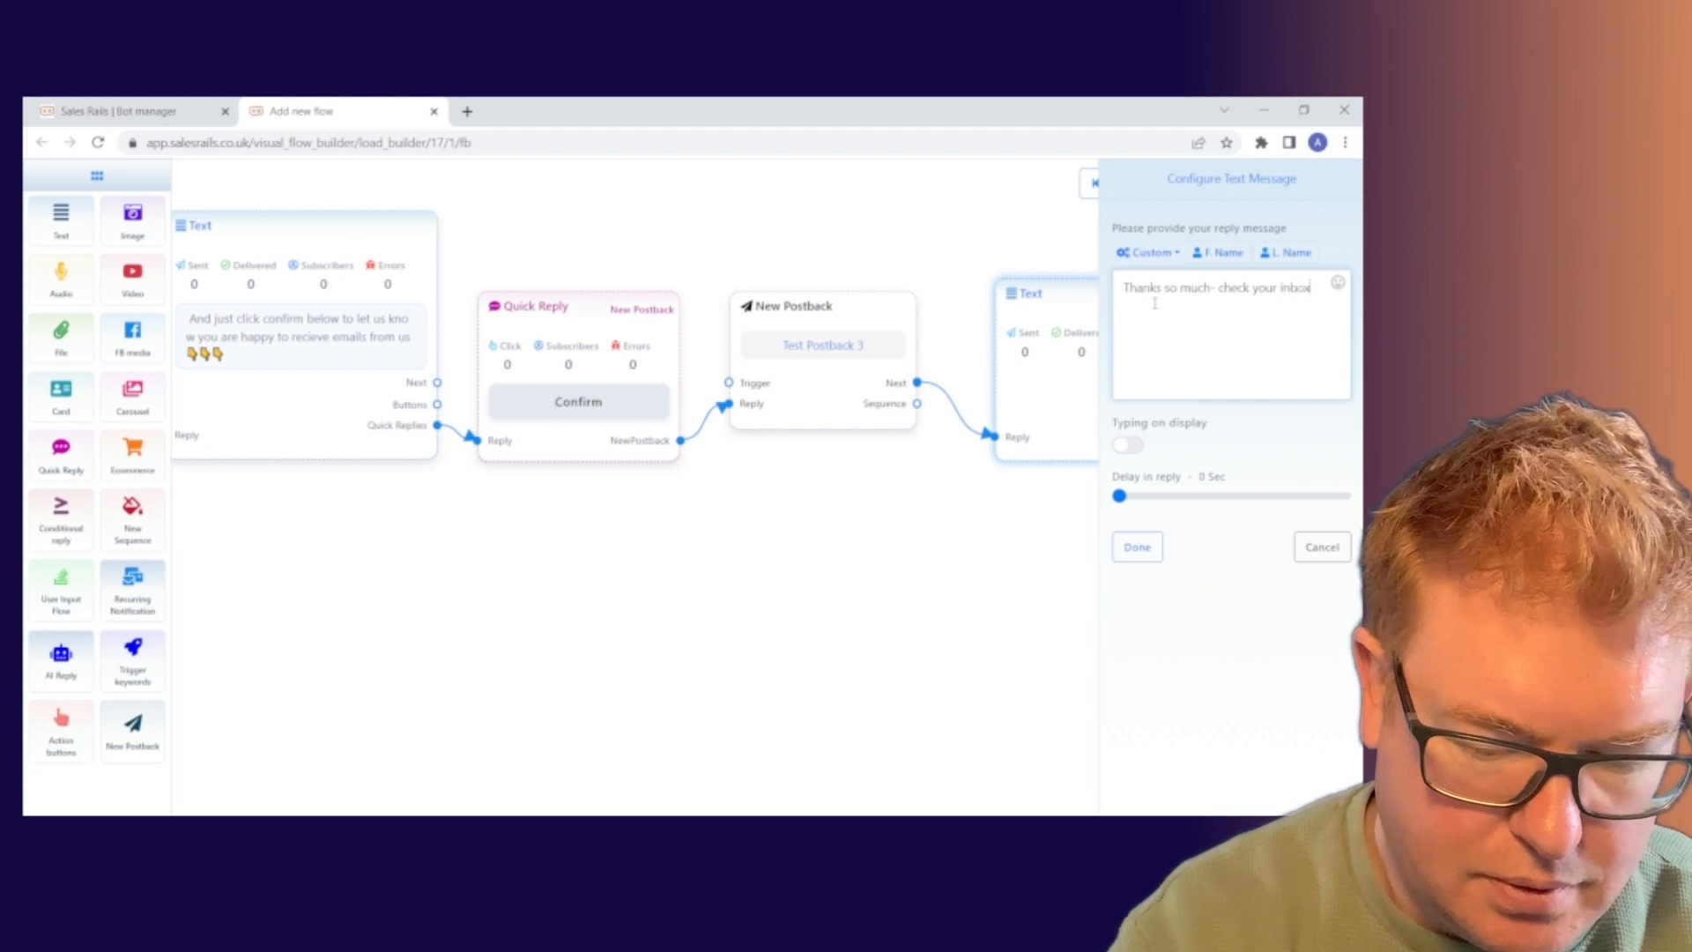
{"action": "type", "text": " for our"}
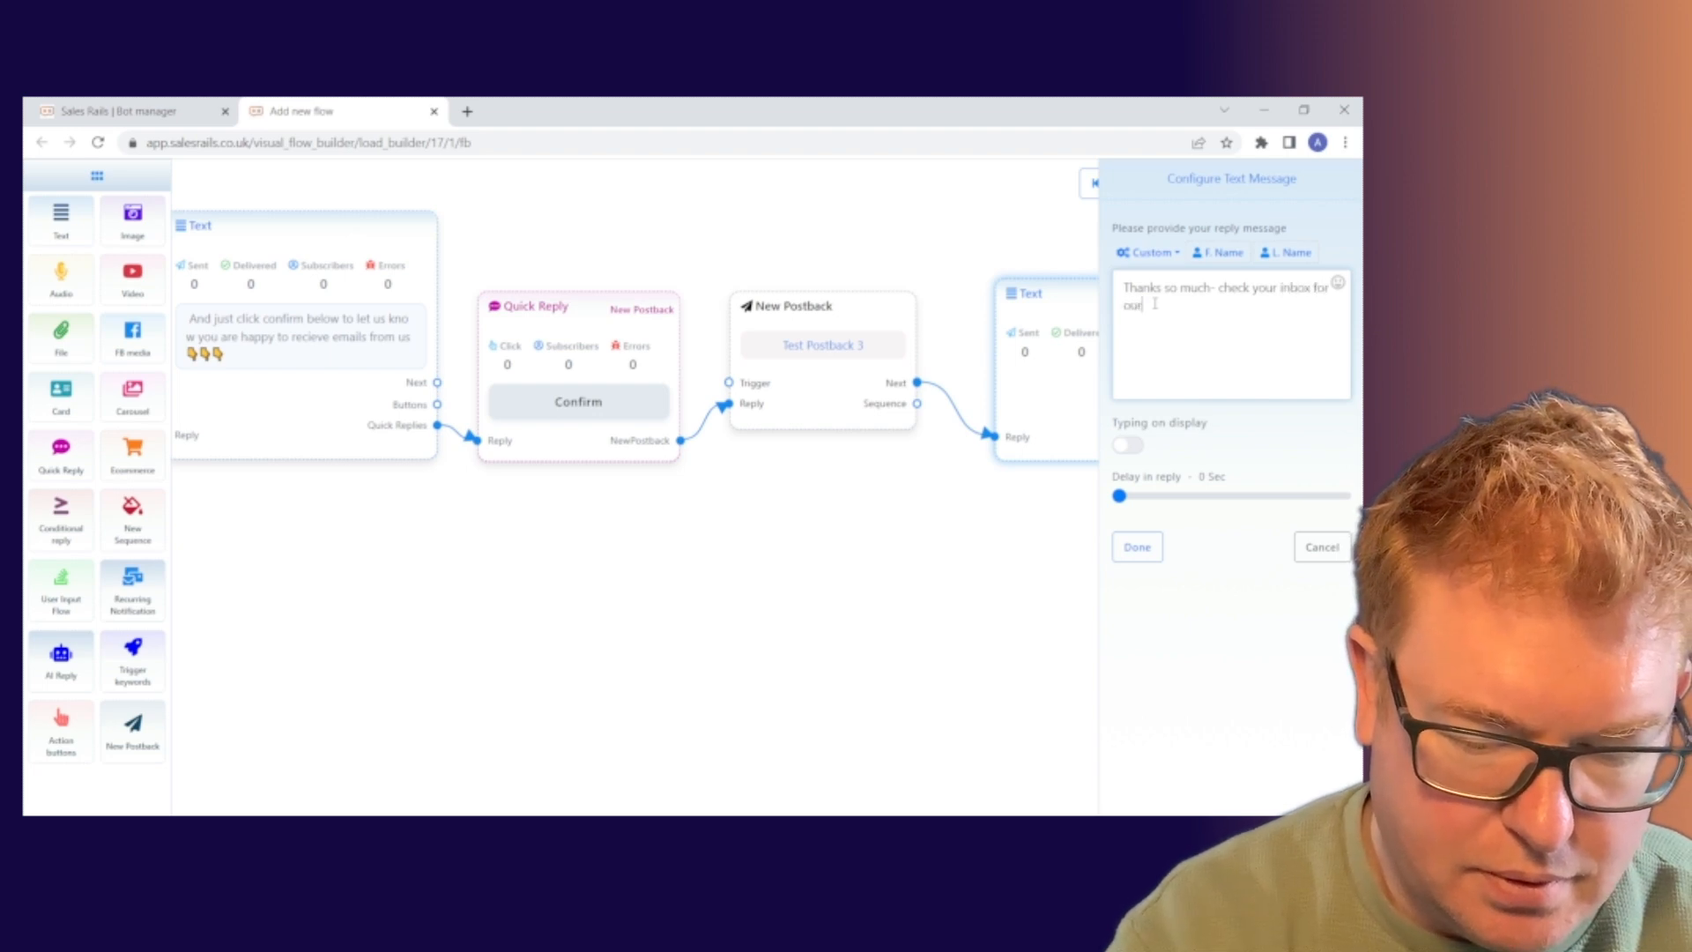
{"action": "type", "text": " fir"}
{"action": "key", "text": "BackSpace"}
{"action": "key", "text": "BackSpace"}
{"action": "key", "text": "BackSpace"}
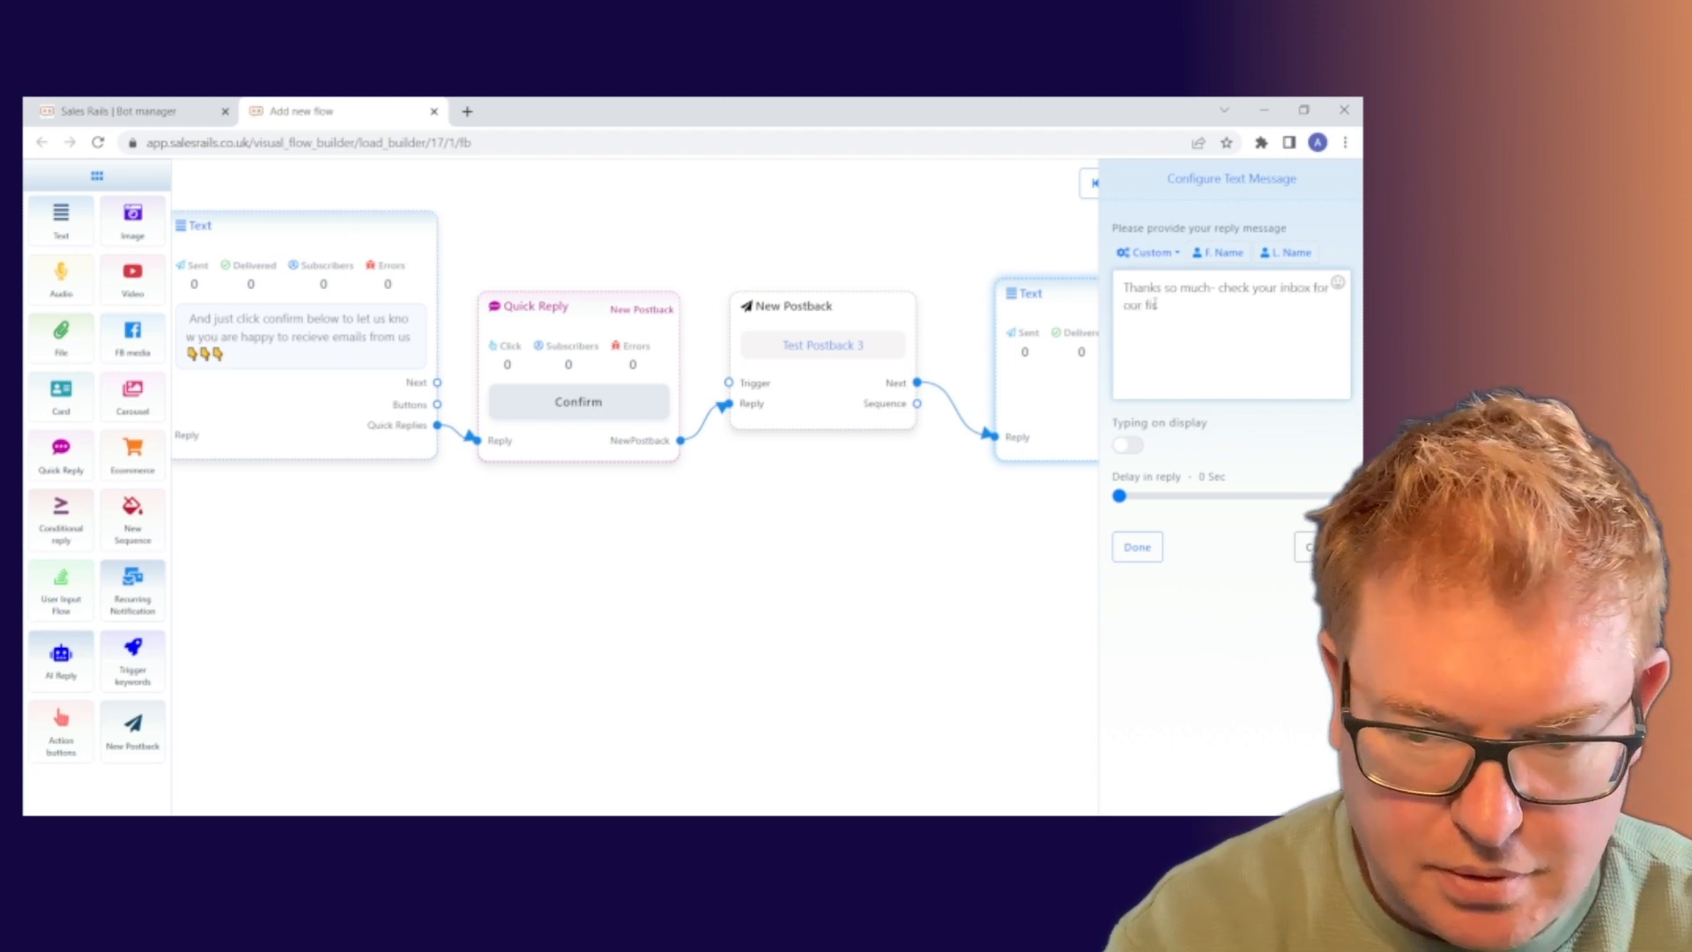
{"action": "key", "text": "BackSpace"}
{"action": "key", "text": "BackSpace"}
{"action": "key", "text": "BackSpace"}
{"action": "key", "text": "BackSpace"}
{"action": "key", "text": "BackSpace"}
{"action": "key", "text": "BackSpace"}
{"action": "key", "text": "BackSpace"}
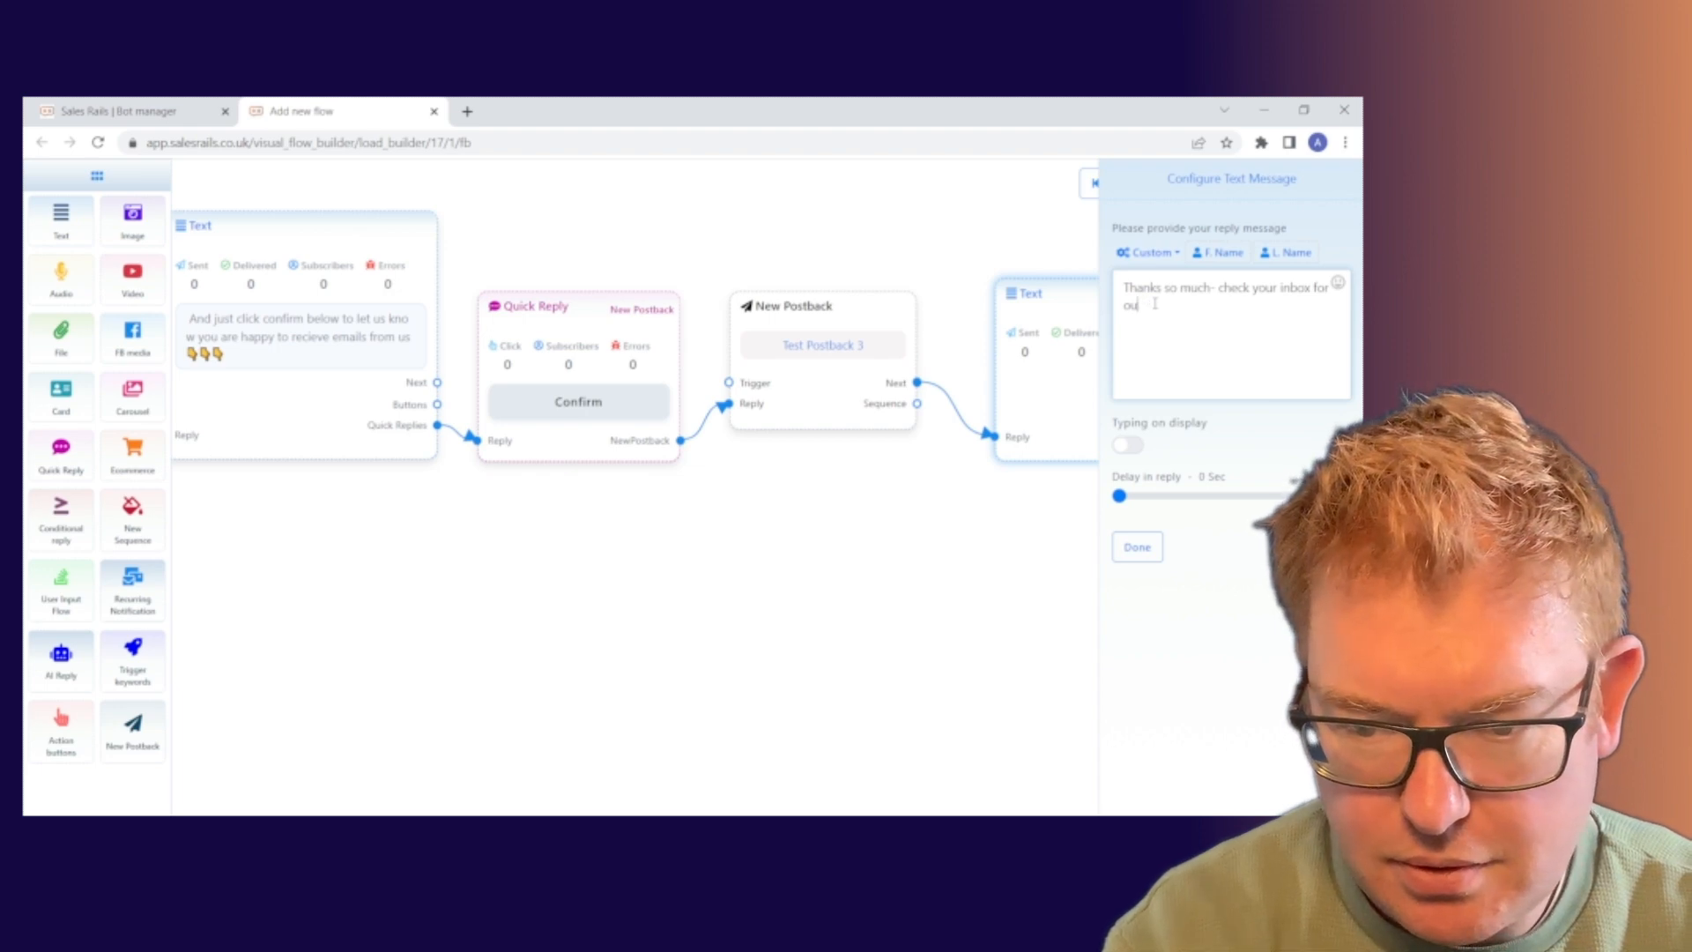
{"action": "key", "text": "BackSpace"}
{"action": "key", "text": "BackSpace"}
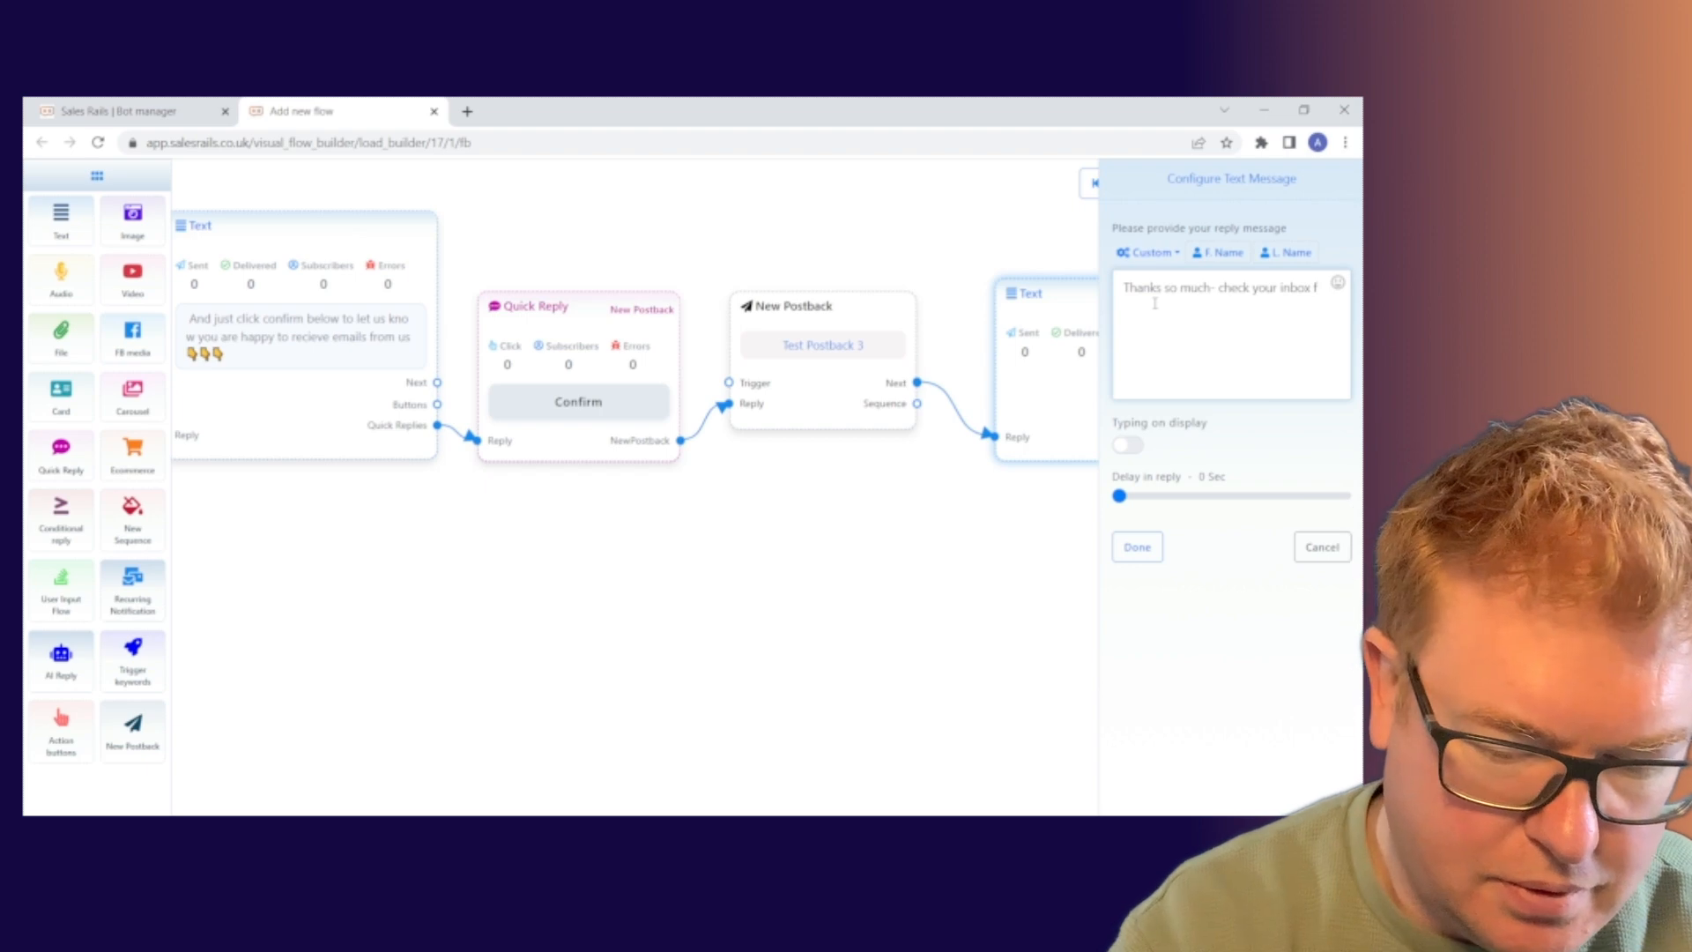
{"action": "type", "text": "or meails c"}
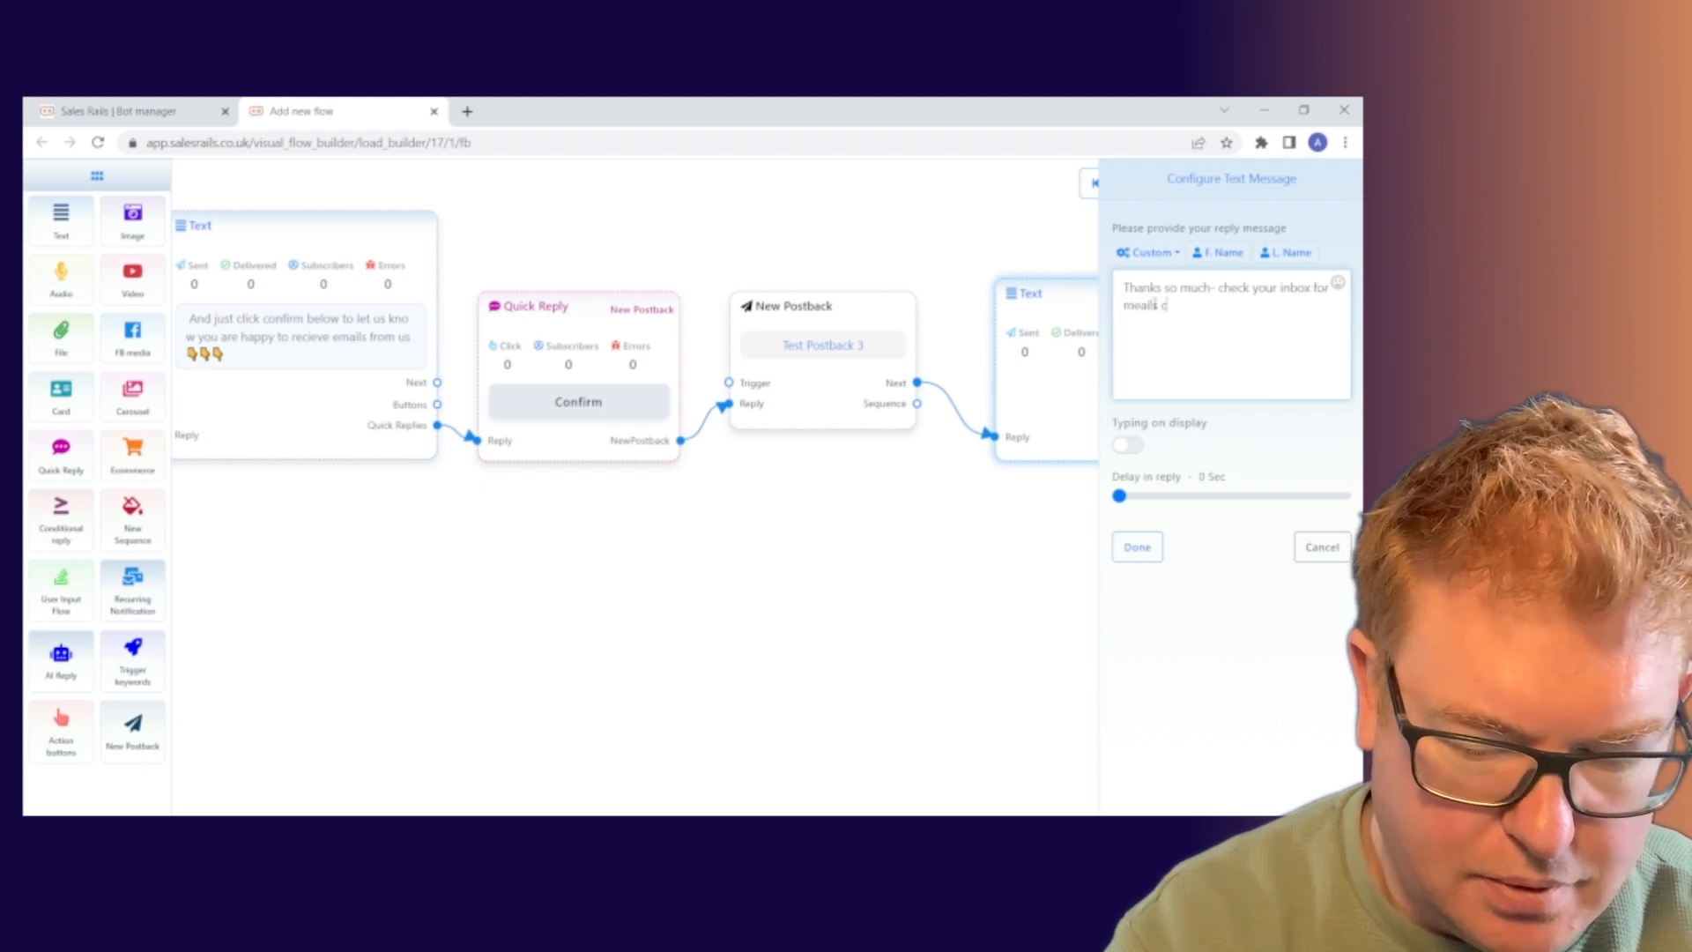
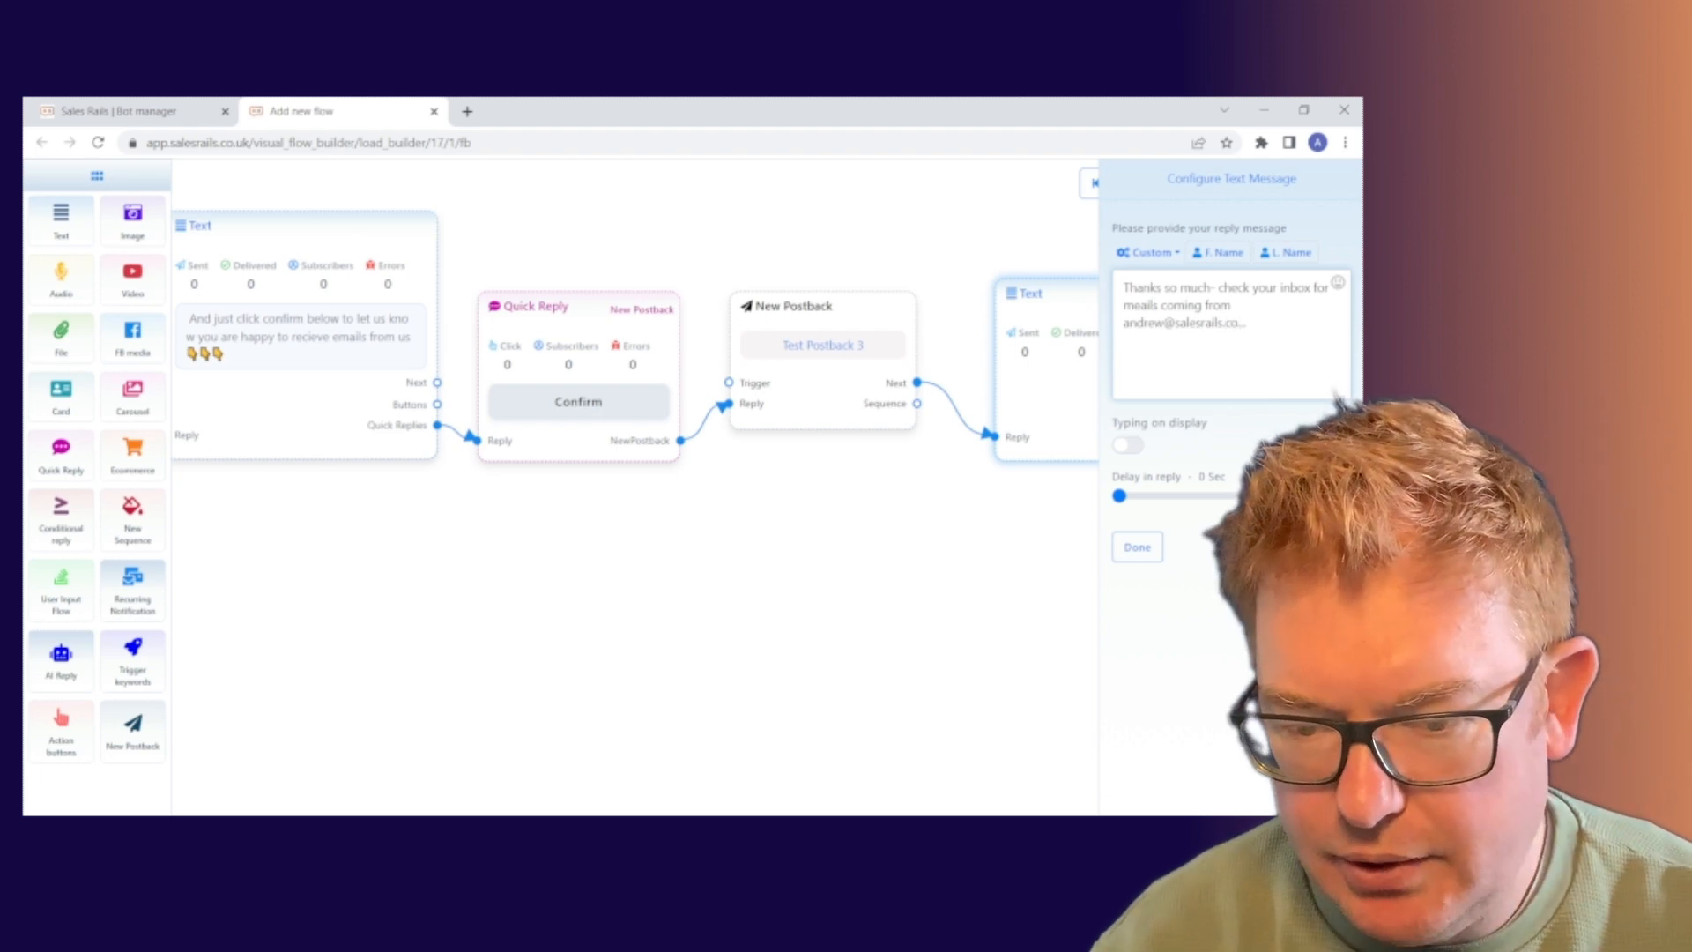
{"action": "left_click", "coordinate": [1136, 547]}
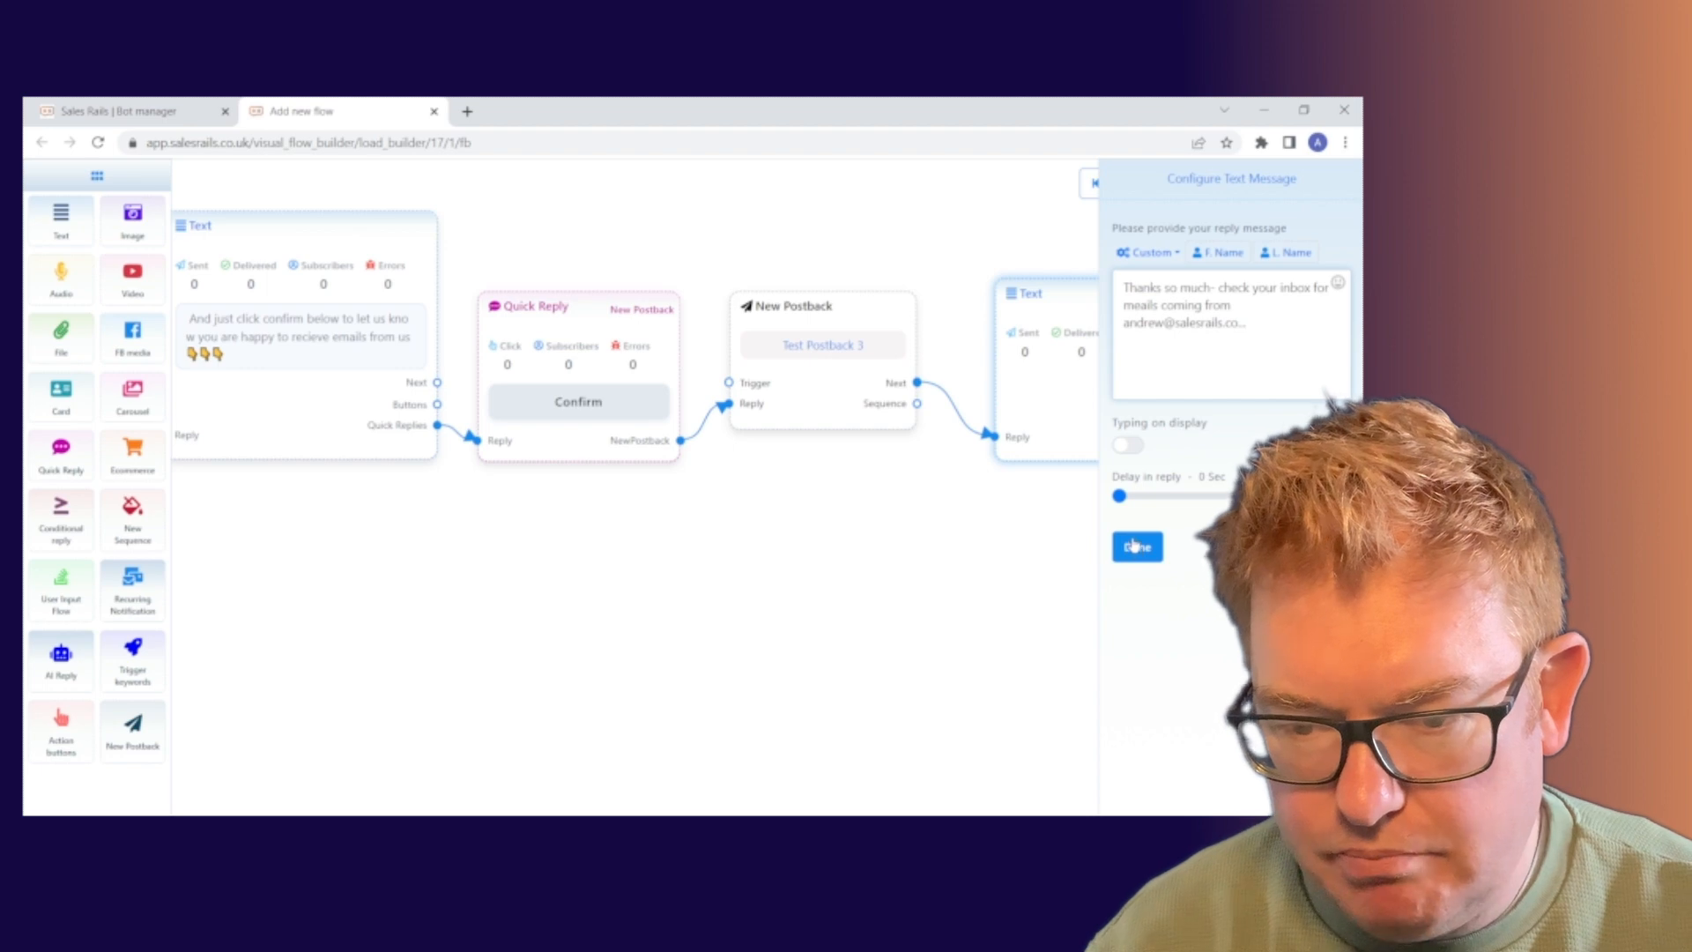
{"action": "left_click", "coordinate": [1137, 548]}
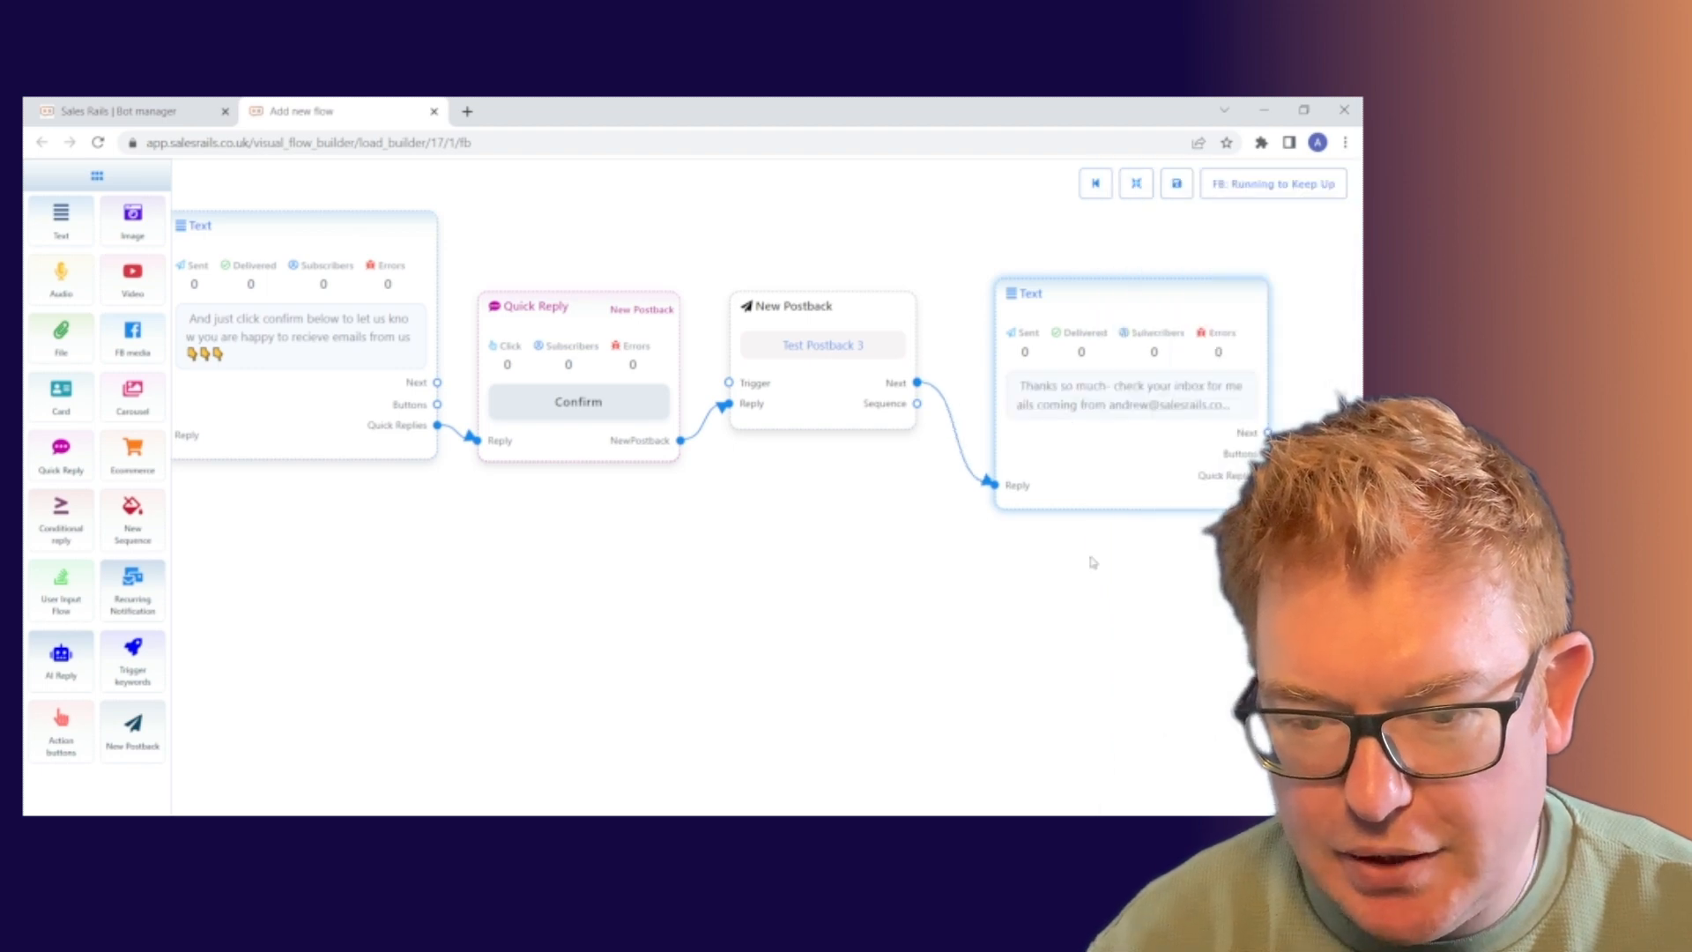
Review the whole flow through to the final thank-you text step, then save the bot flow.
{"action": "left_click_drag", "start_coordinate": [841, 550], "coordinate": [1188, 543]}
{"action": "left_click_drag", "start_coordinate": [497, 547], "coordinate": [962, 542]}
{"action": "left_click", "coordinate": [1137, 185]}
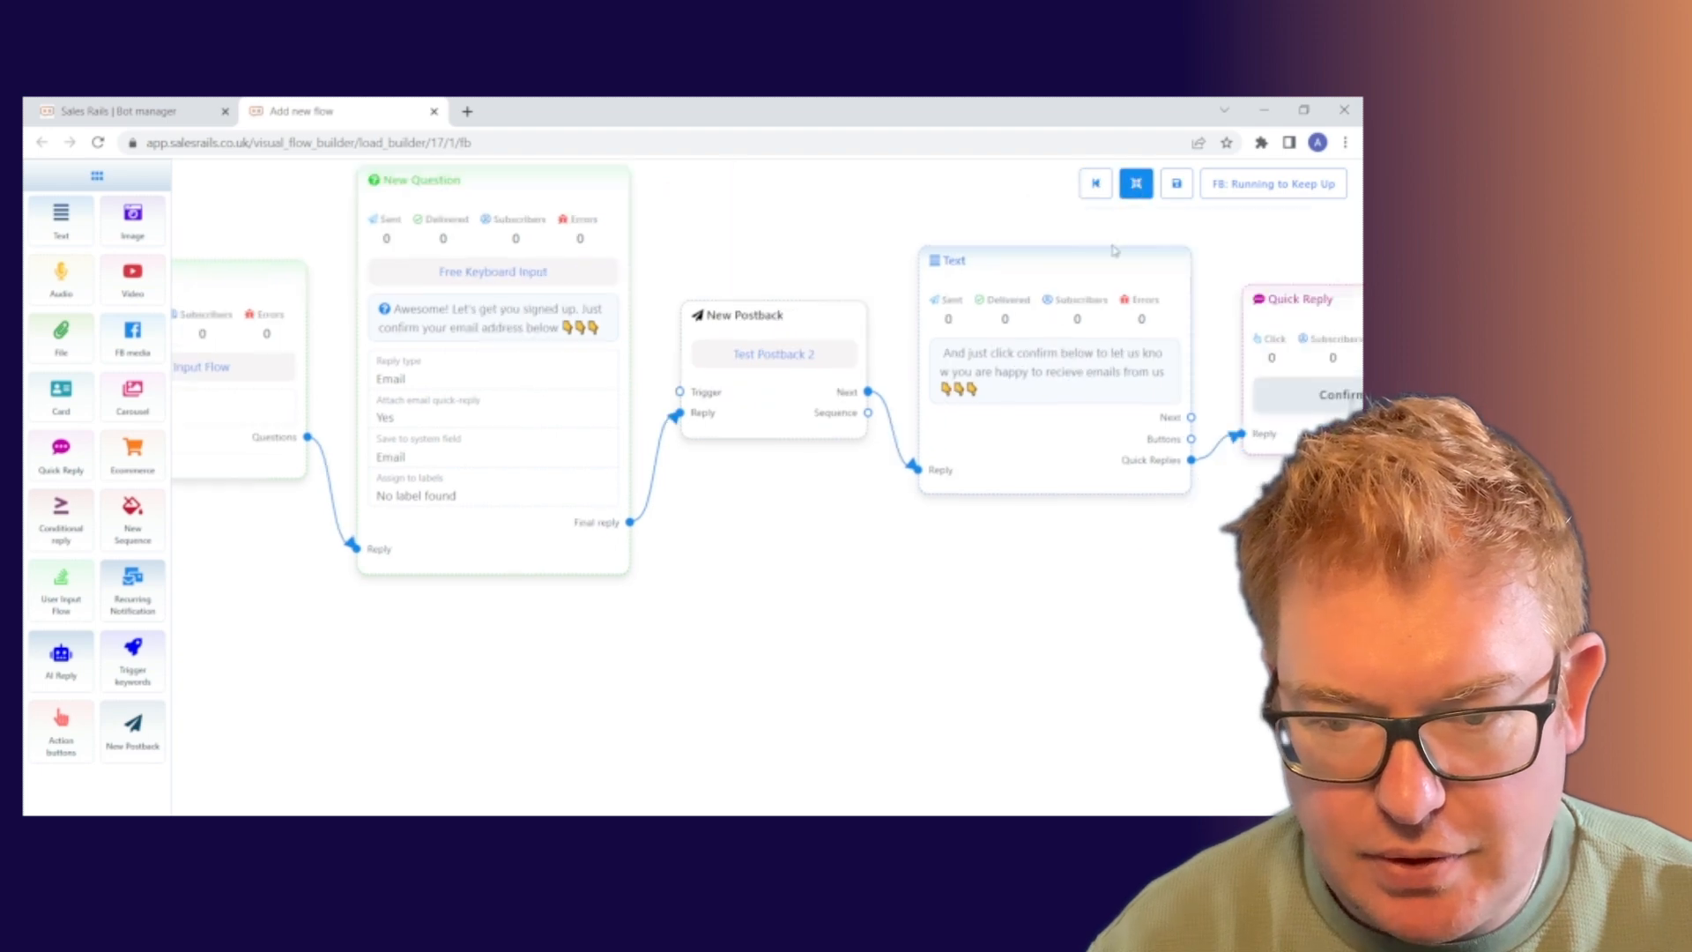
{"action": "left_click_drag", "start_coordinate": [1113, 705], "coordinate": [1070, 721]}
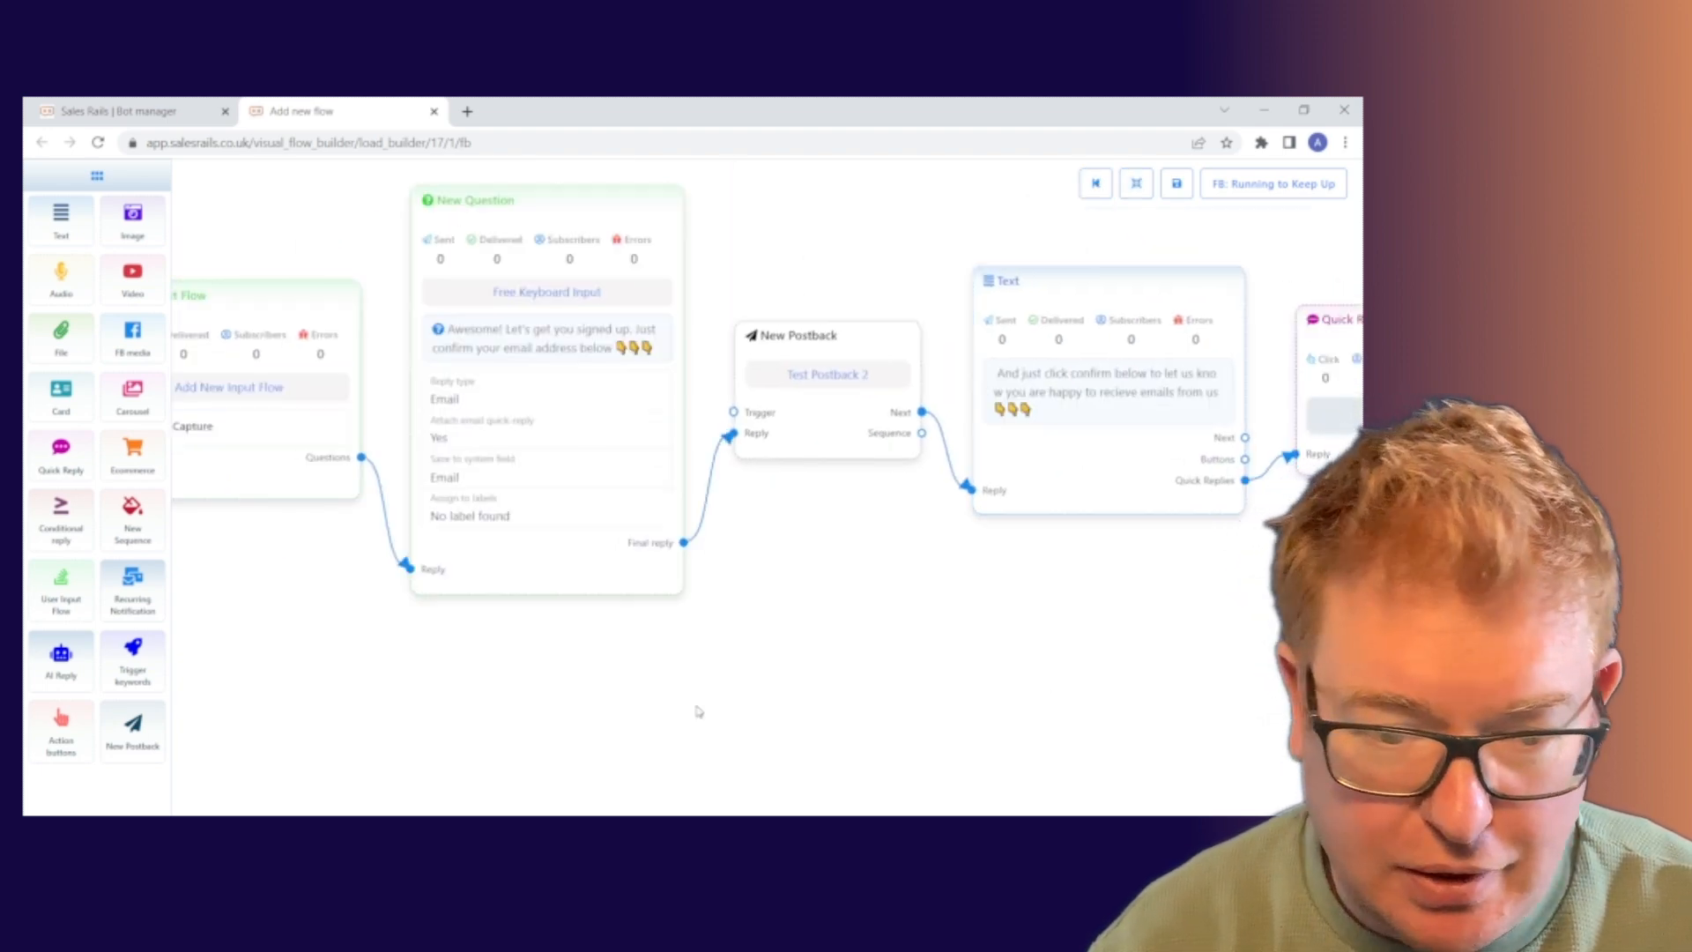
{"action": "left_click_drag", "start_coordinate": [695, 710], "coordinate": [440, 662]}
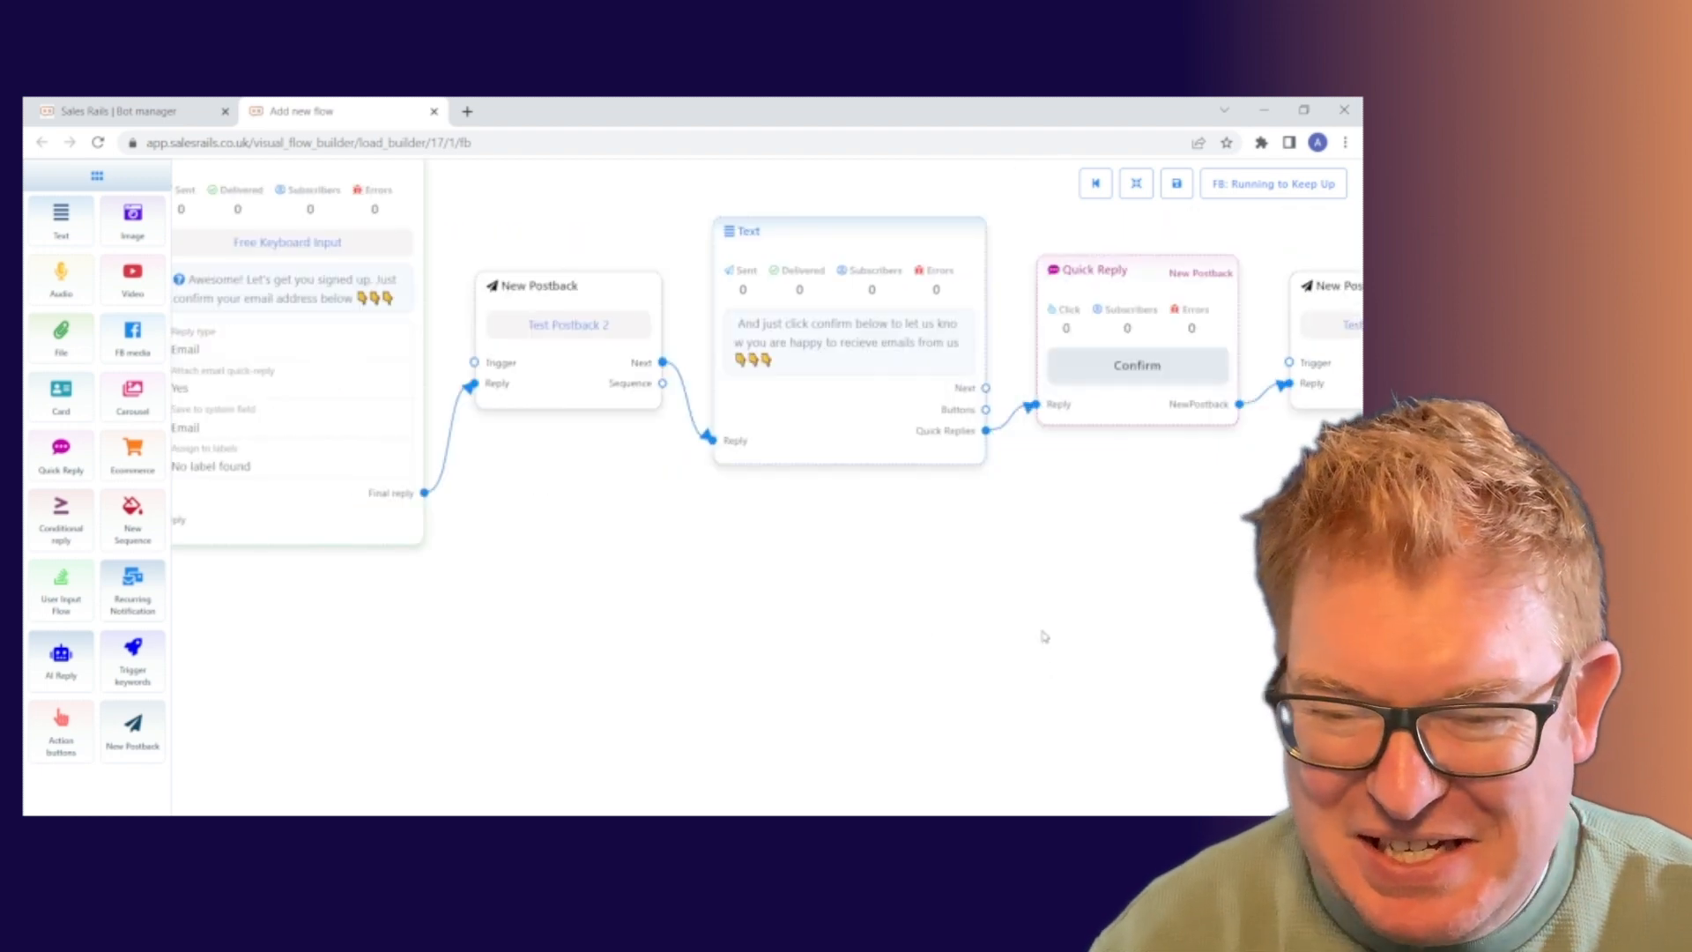
{"action": "left_click_drag", "start_coordinate": [1042, 634], "coordinate": [929, 626]}
{"action": "left_click_drag", "start_coordinate": [1152, 589], "coordinate": [710, 611]}
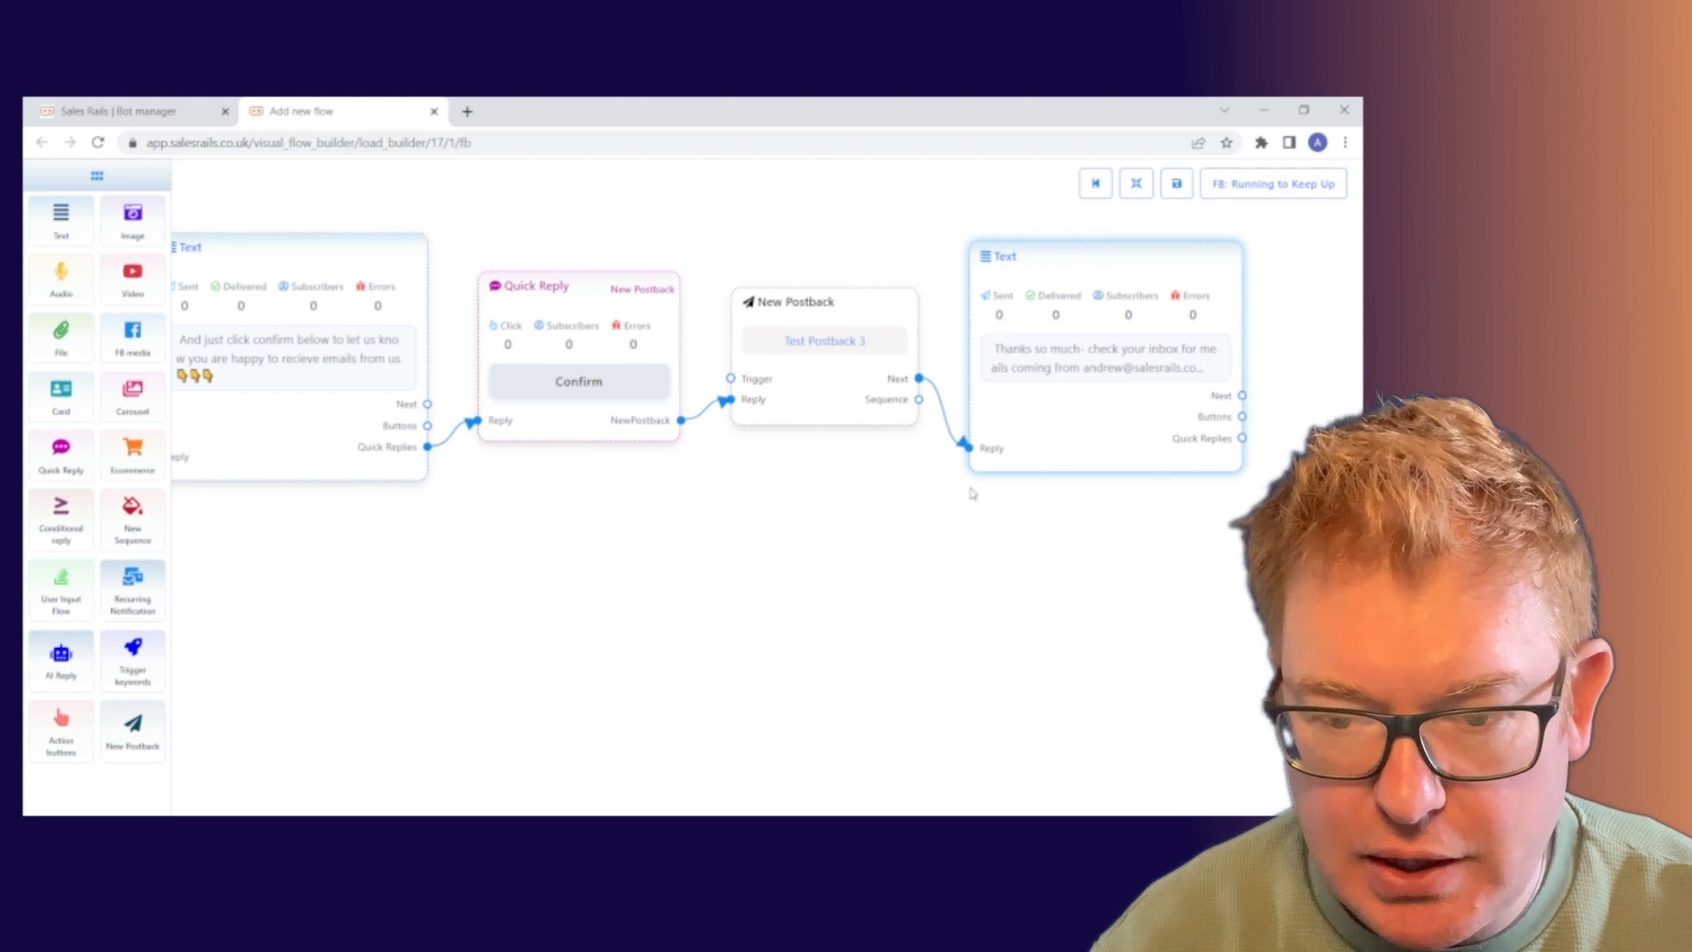
{"action": "left_click", "coordinate": [1178, 187]}
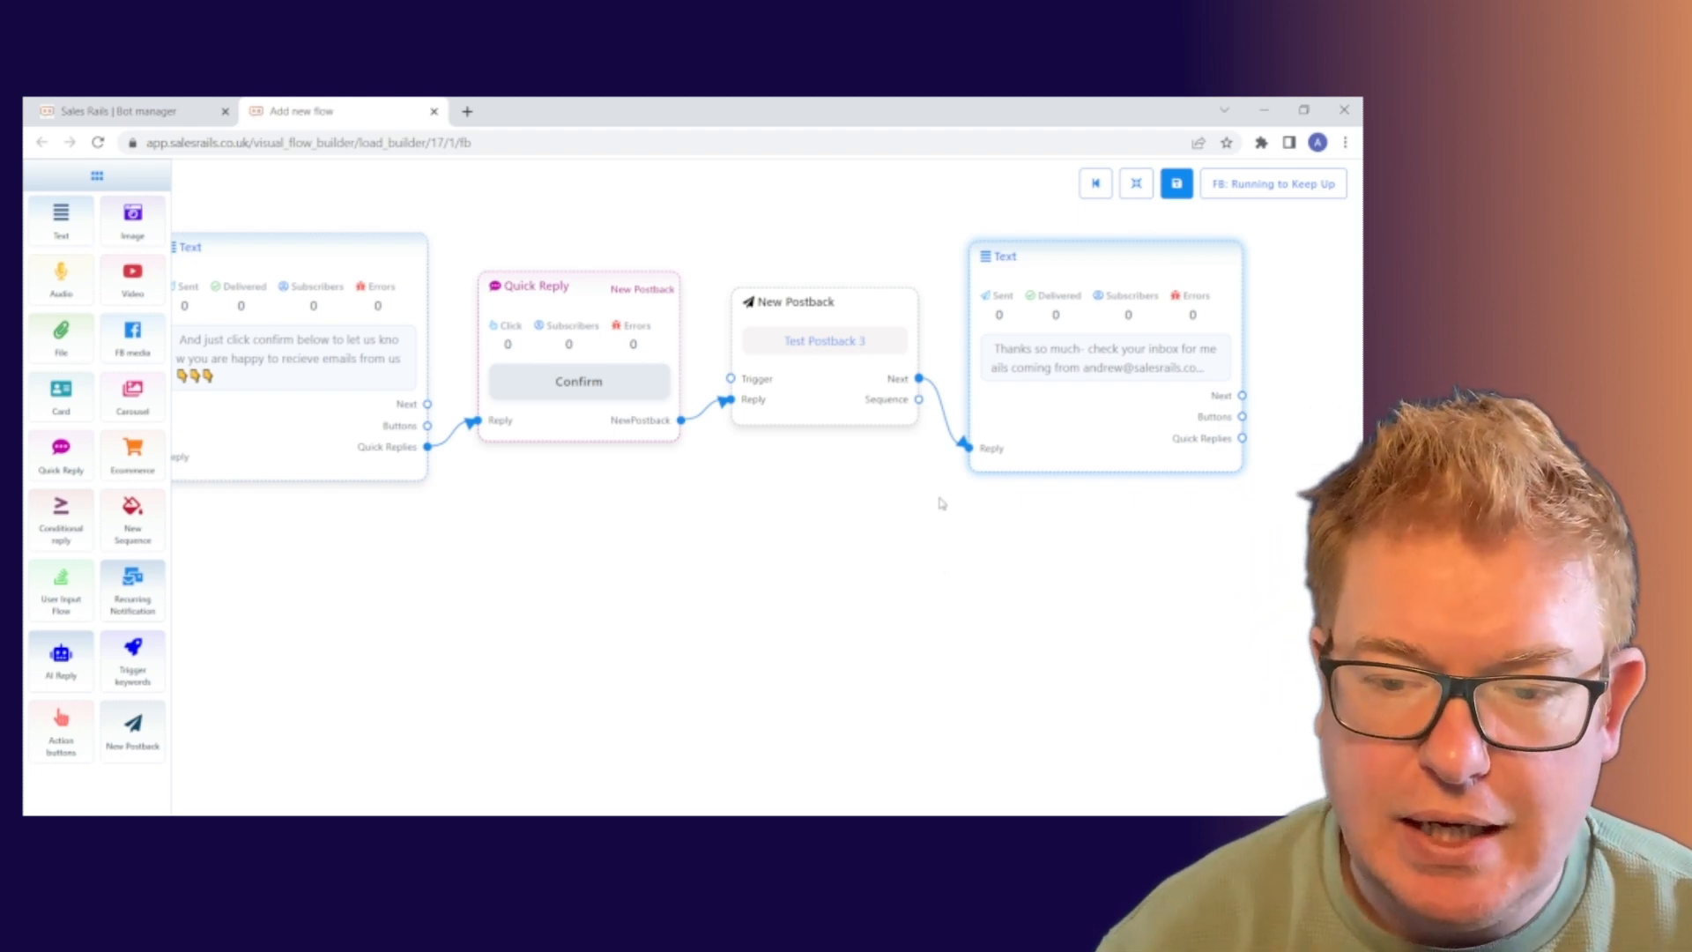
{"action": "left_click", "coordinate": [1097, 184]}
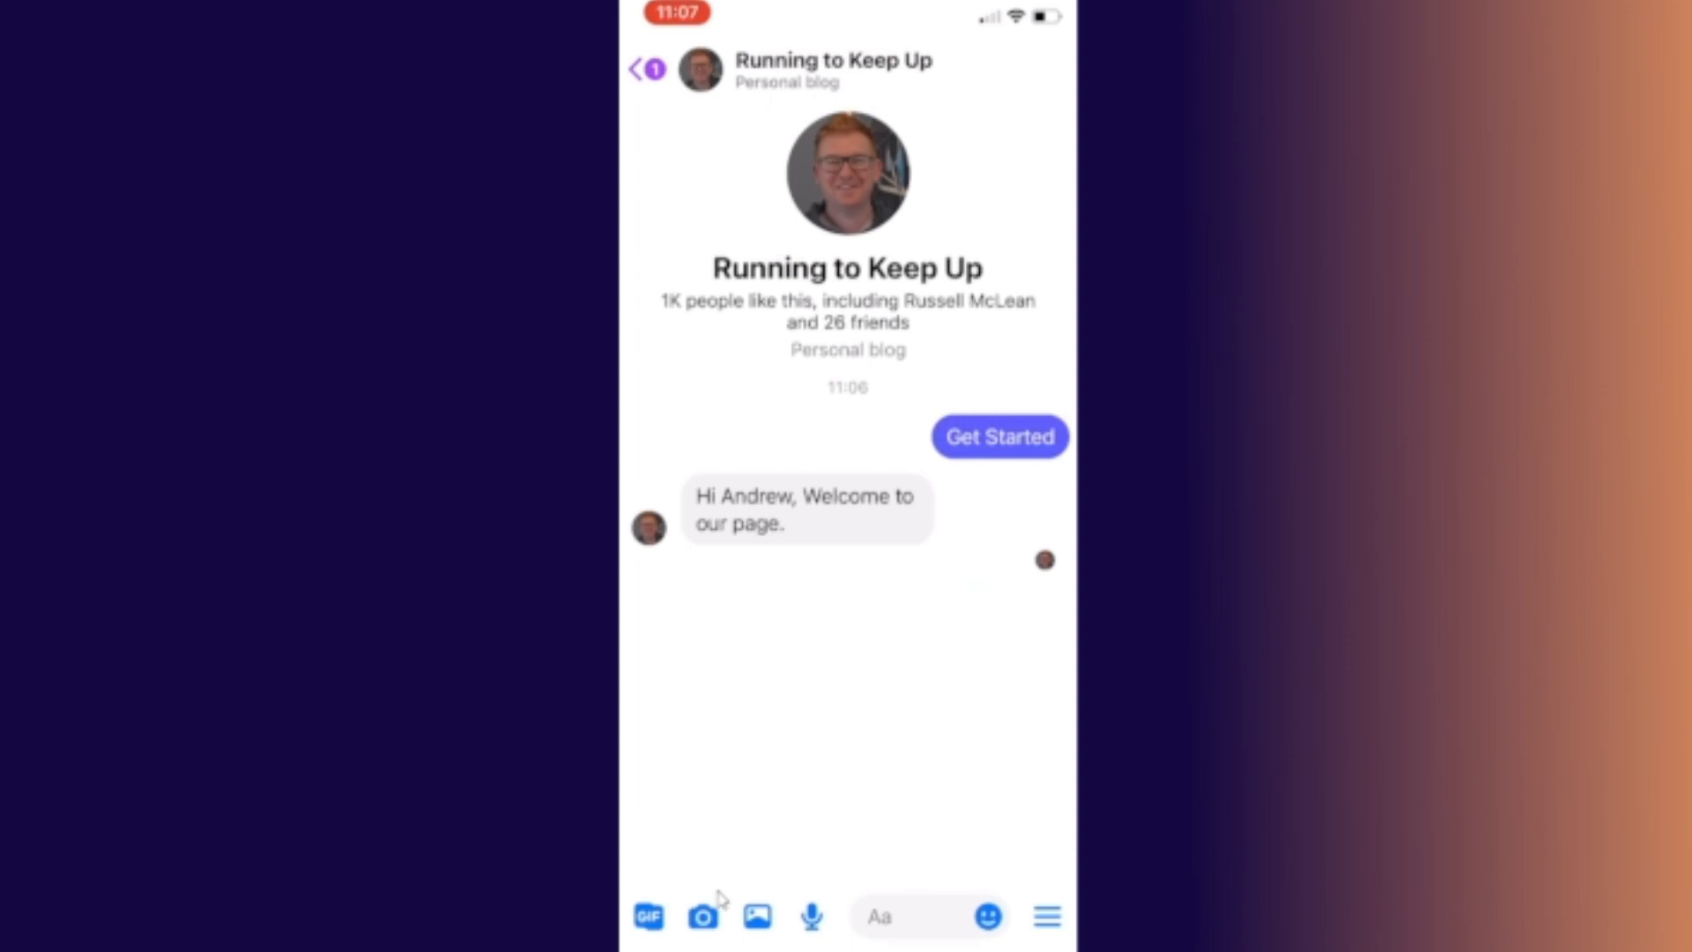
Send the trigger keyword 'Alphabetti Spaghetti' to the Running to Keep Up page.
{"action": "type", "text": "Spa"}
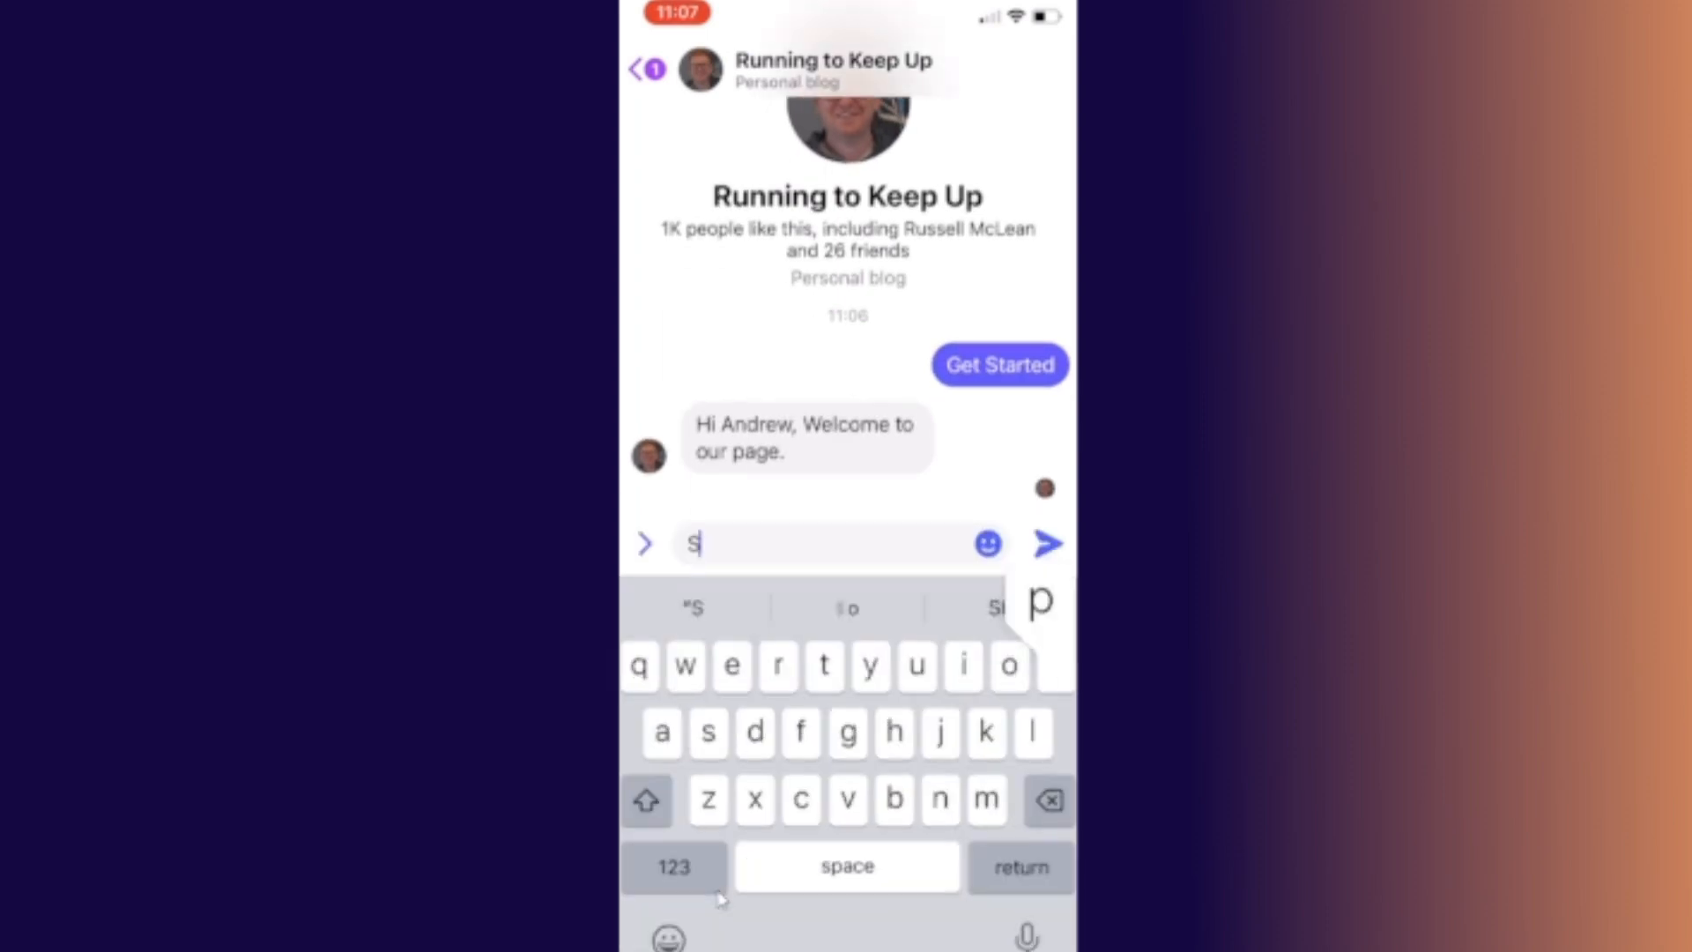
{"action": "key", "text": "BackSpace"}
{"action": "key", "text": "BackSpace"}
{"action": "key", "text": "BackSpace"}
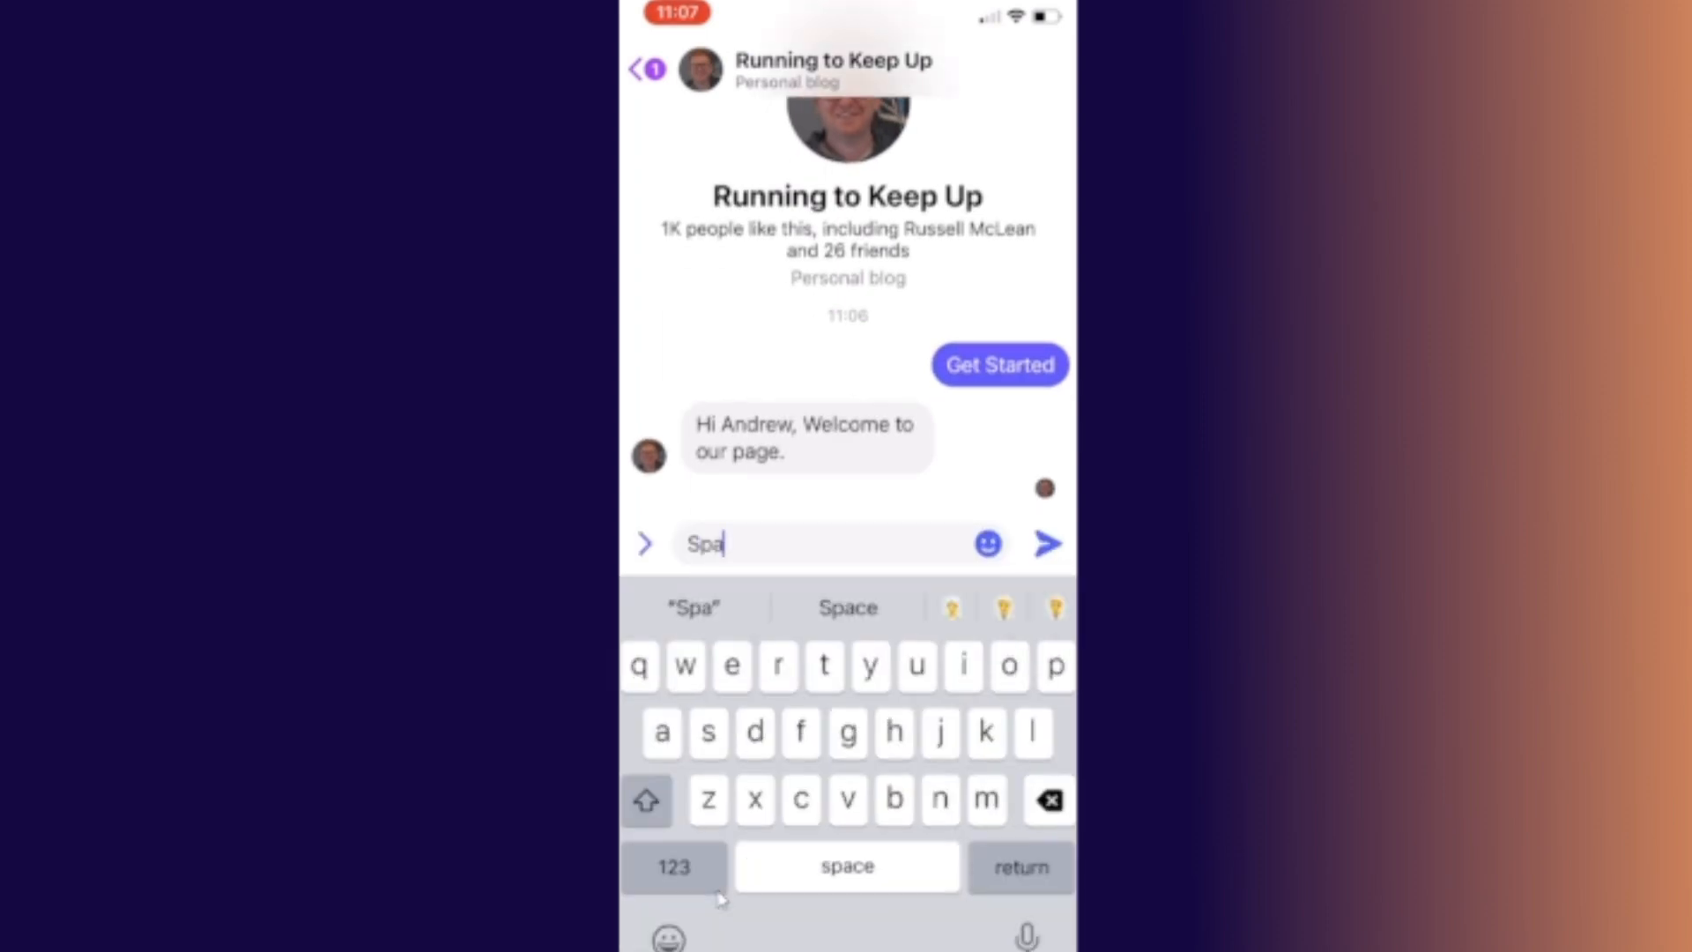
{"action": "type", "text": "Al"}
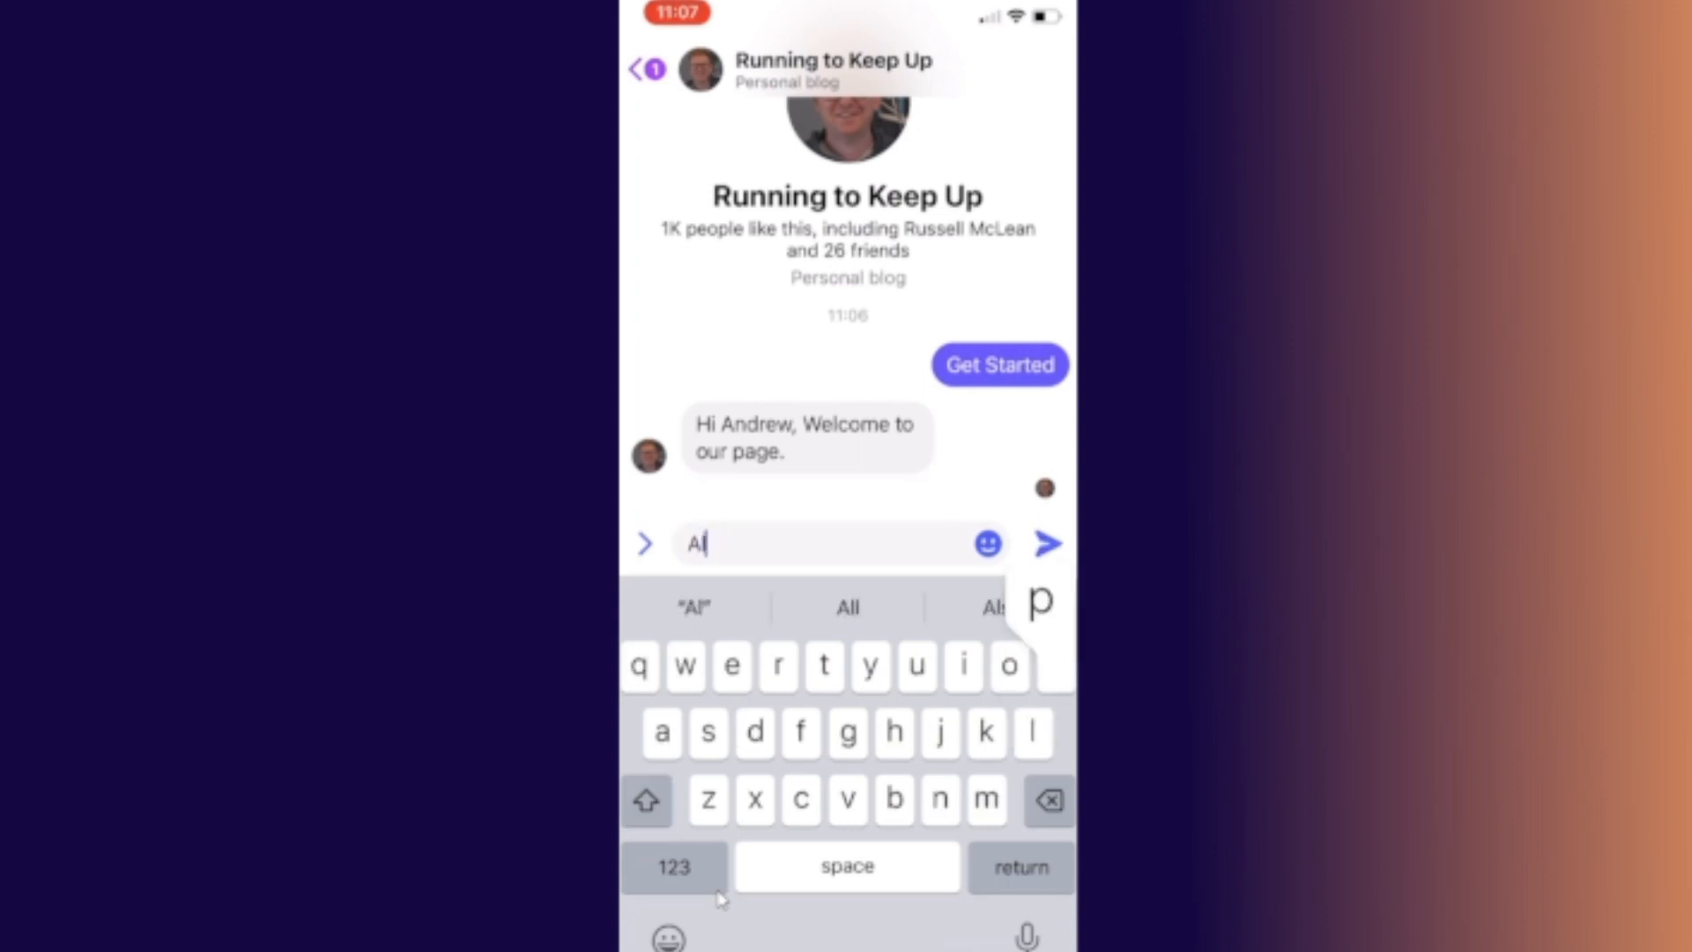
{"action": "type", "text": "phab"}
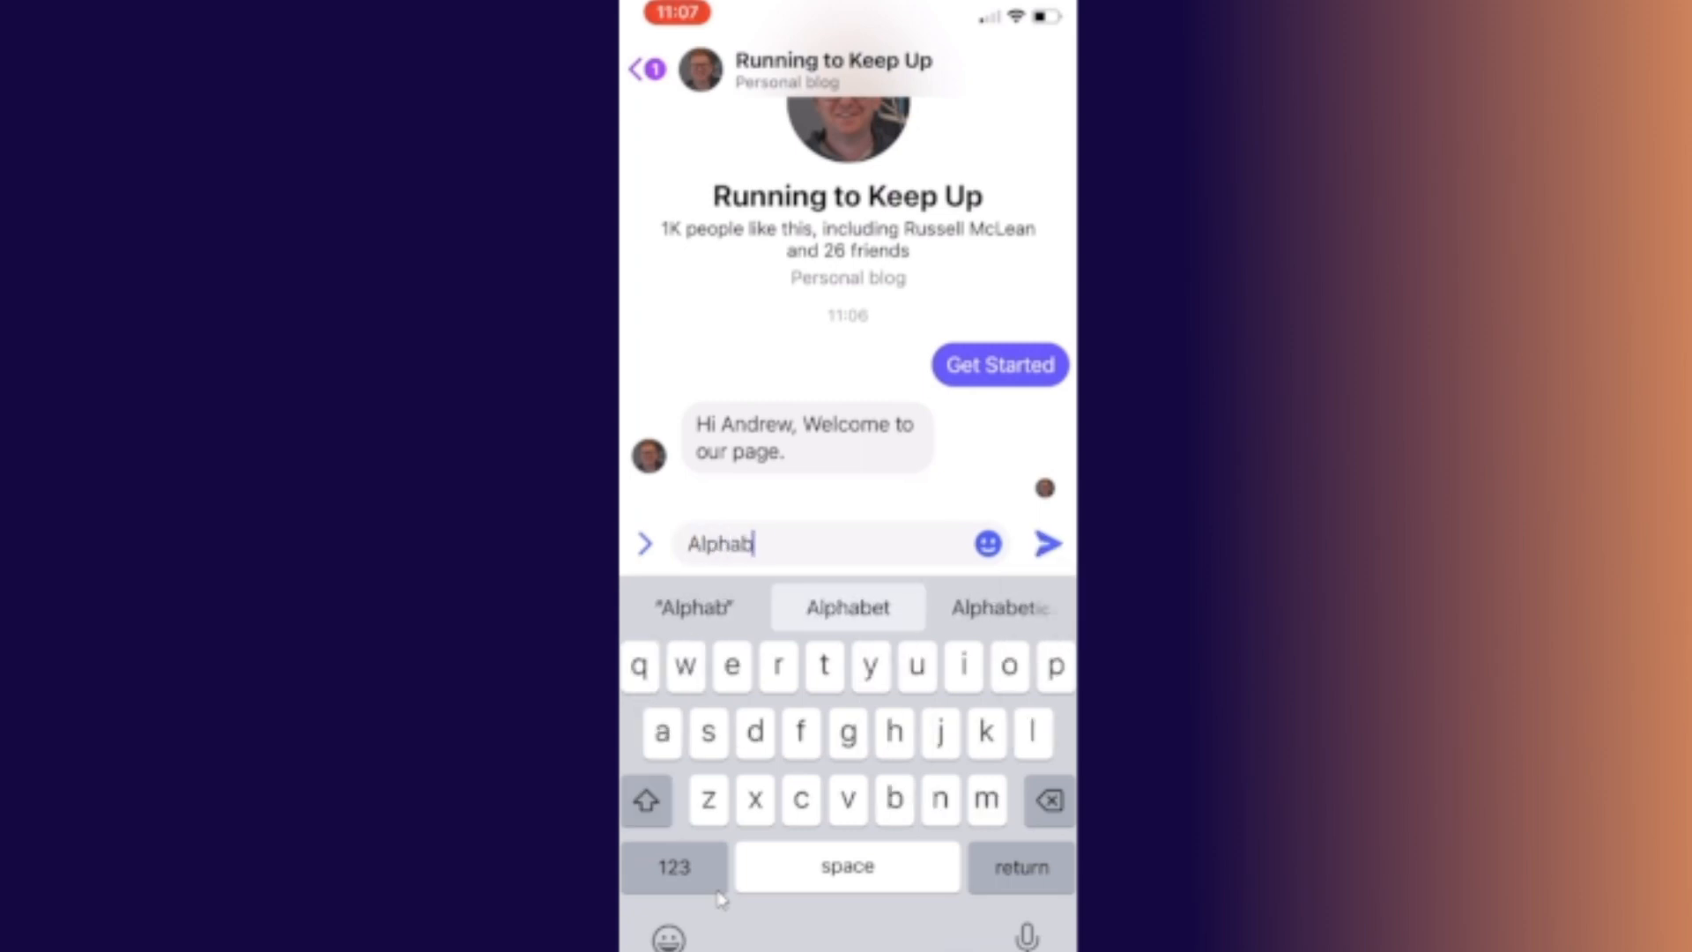
{"action": "type", "text": "etti "}
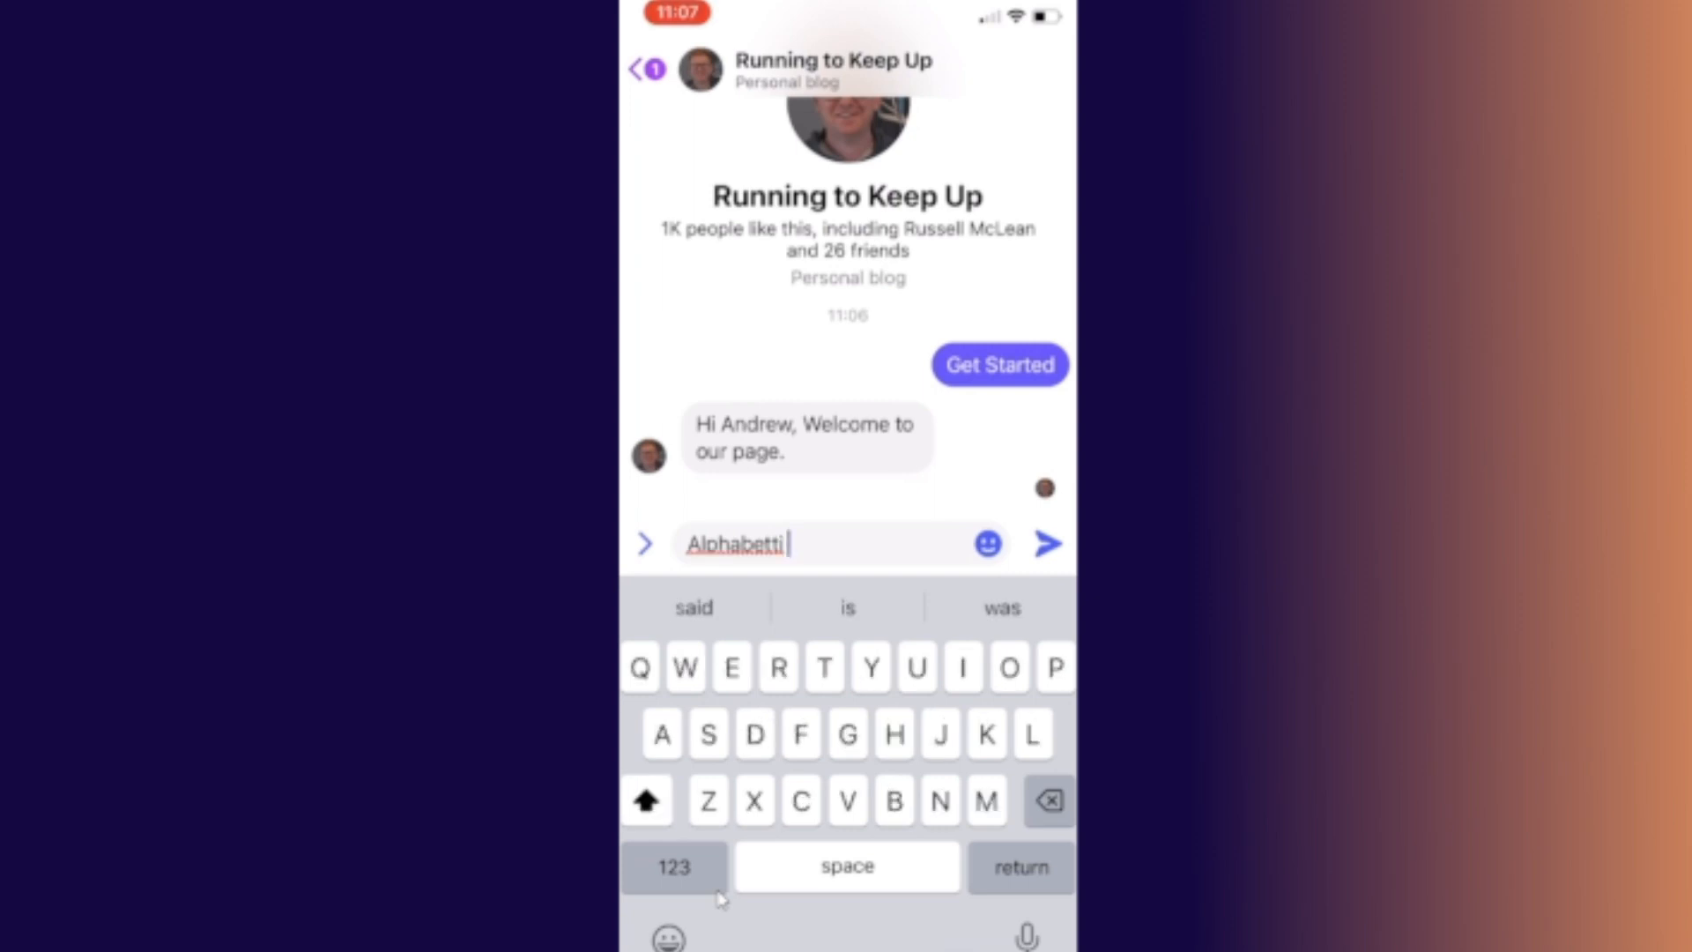
{"action": "type", "text": "Spa"}
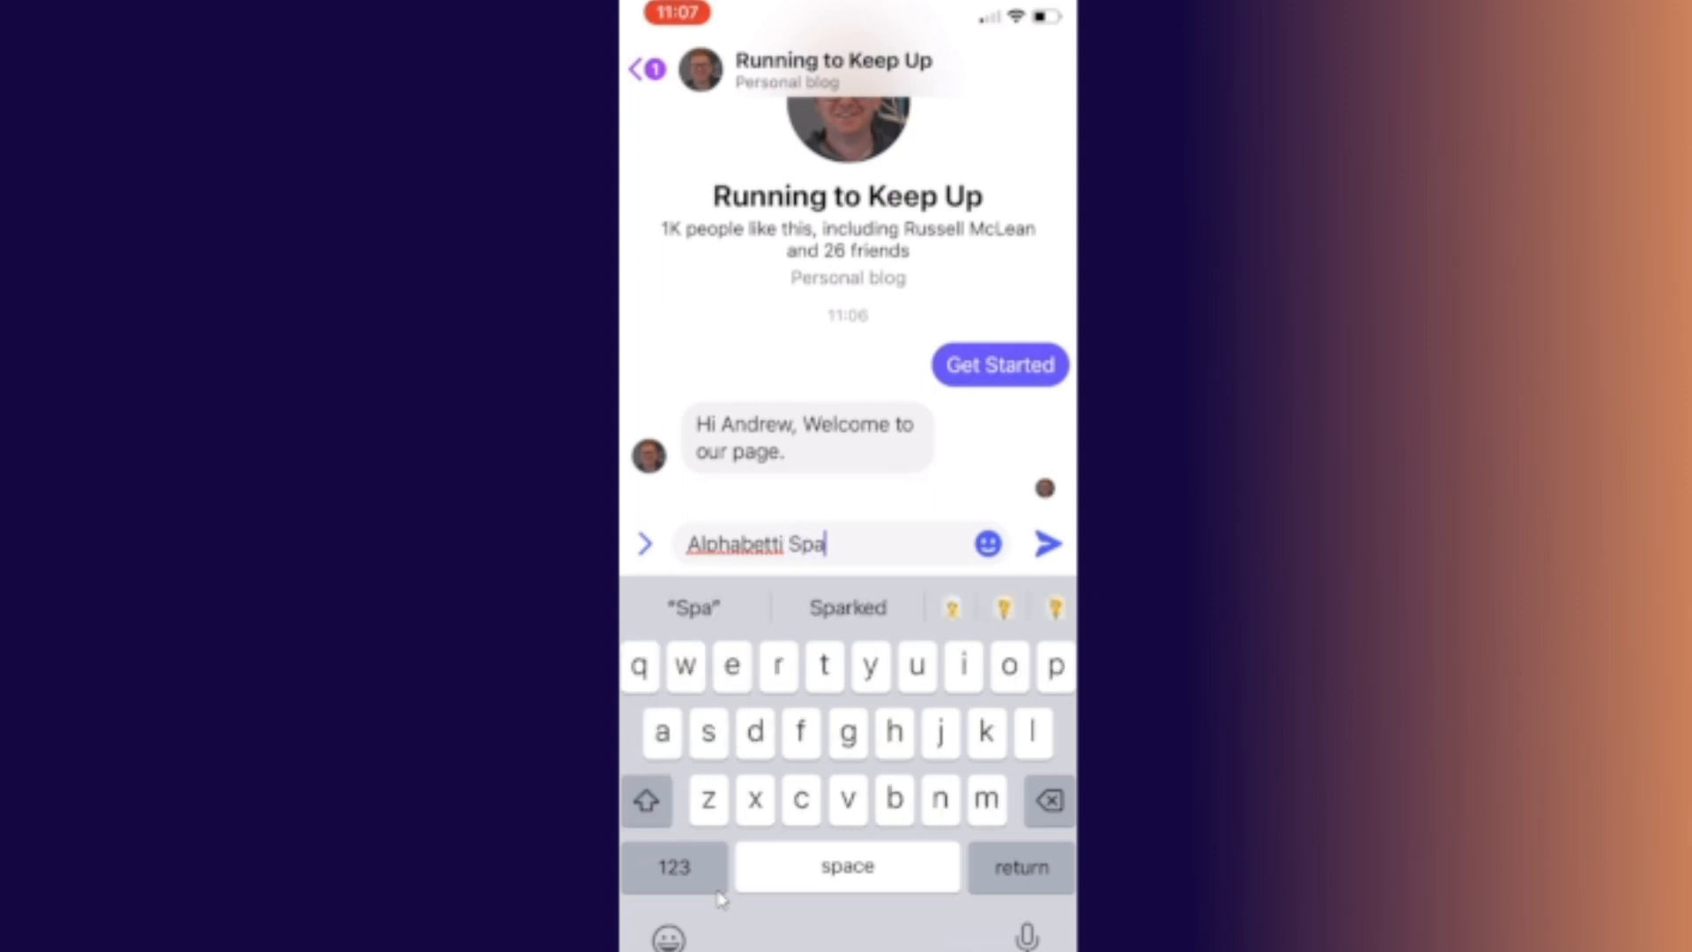
{"action": "type", "text": "ghetti"}
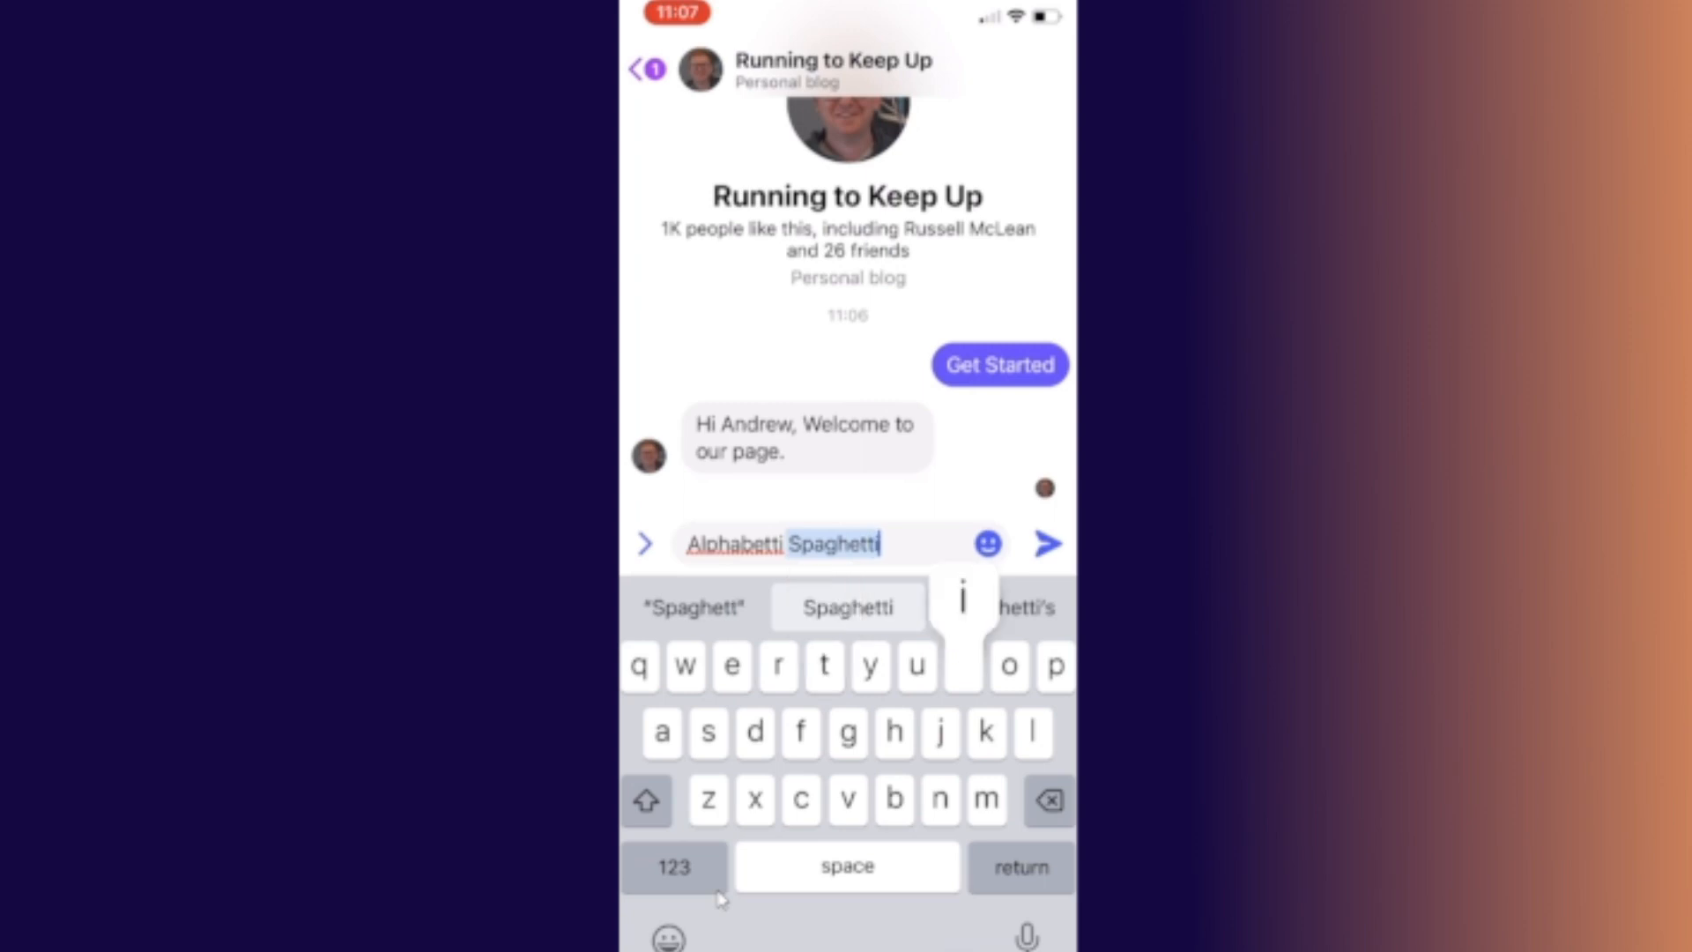
{"action": "key", "text": "Return"}
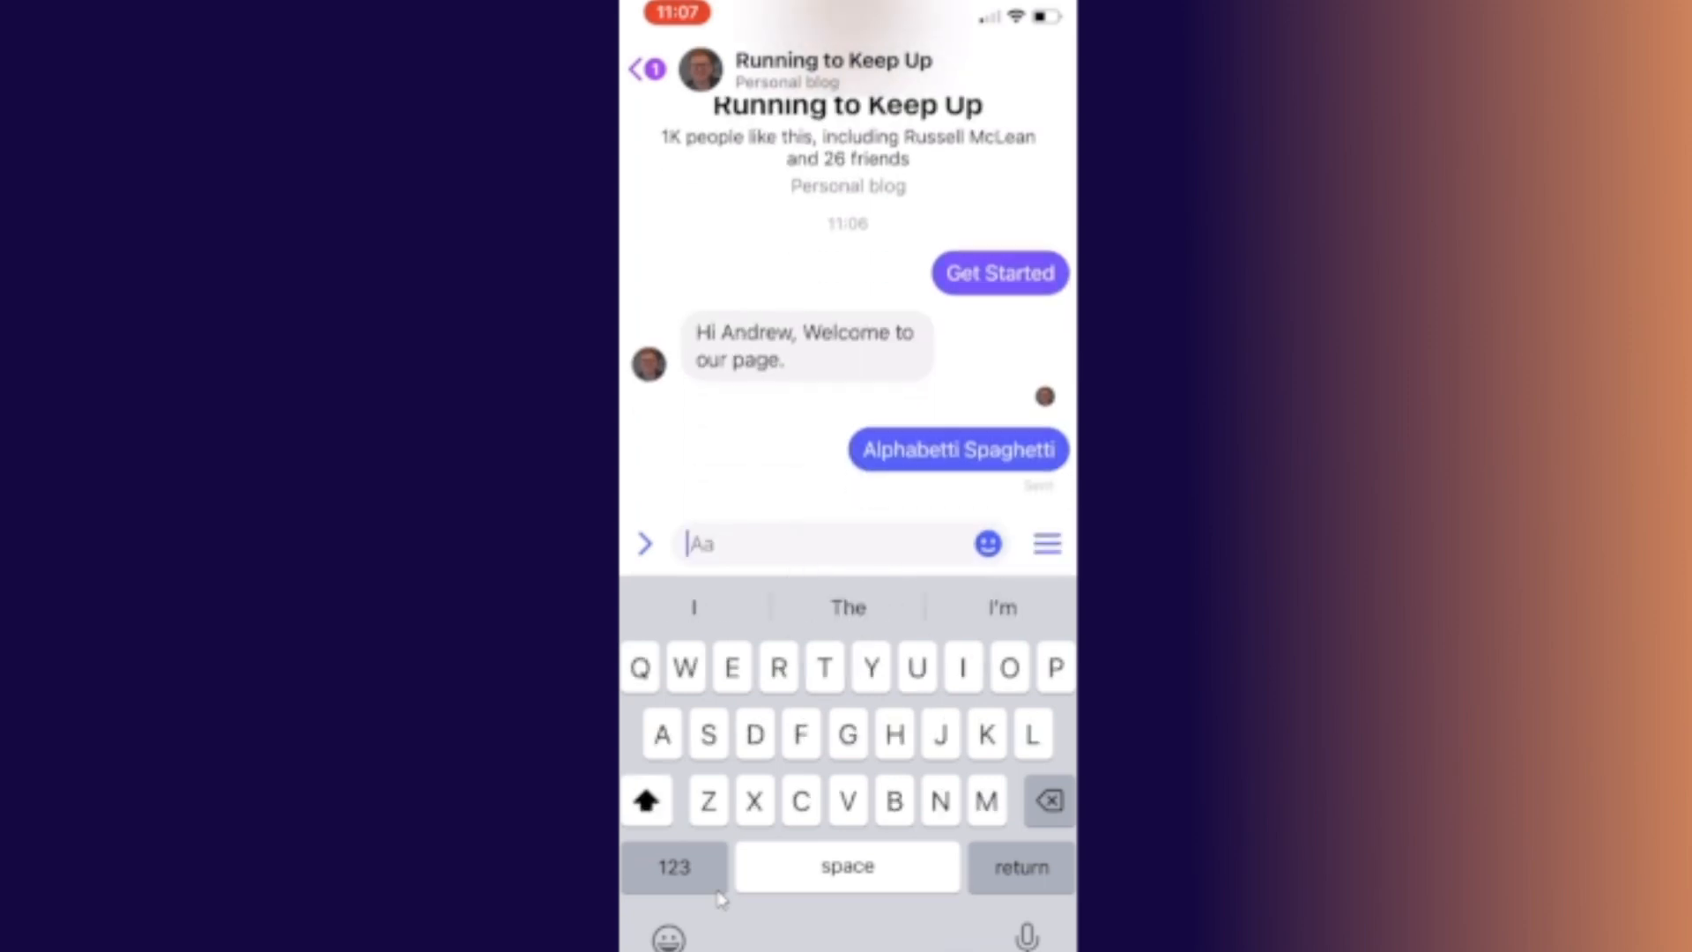